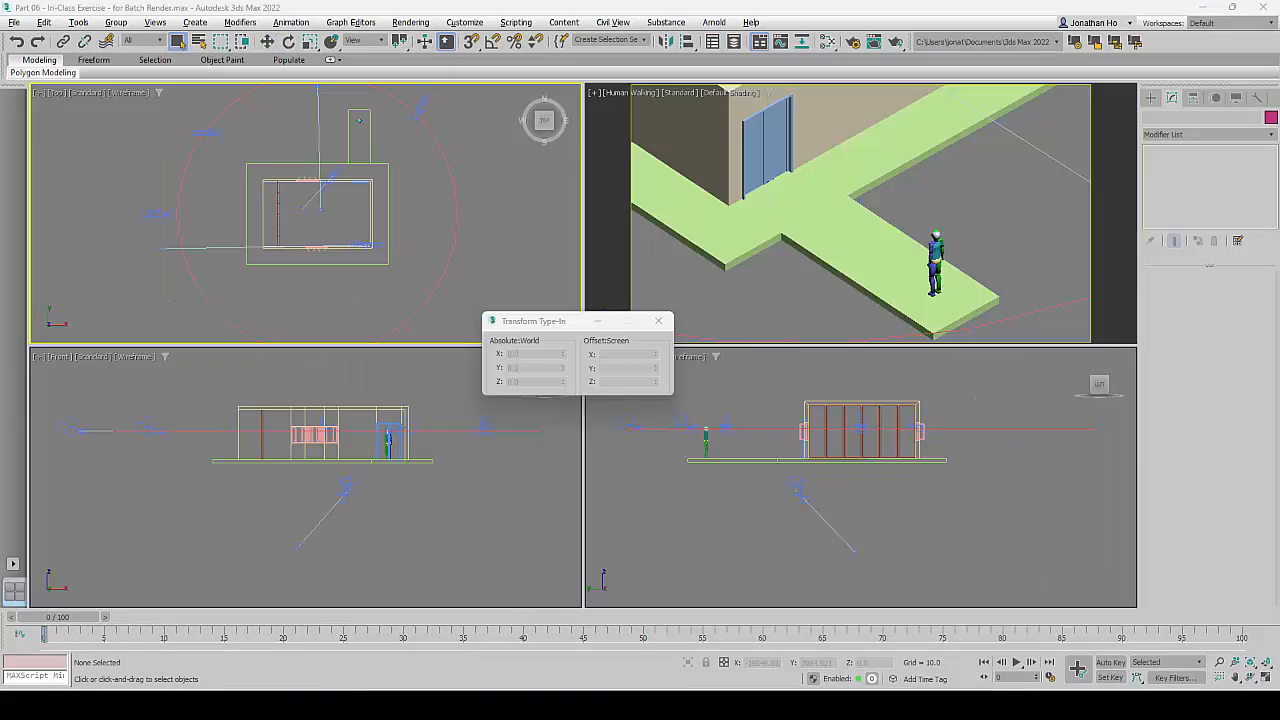
# Open "Part 06 - In-Class Exercise - for Batch Render.max" without changing the project, and close the Transform Type-In window
pyautogui.click(14, 22)
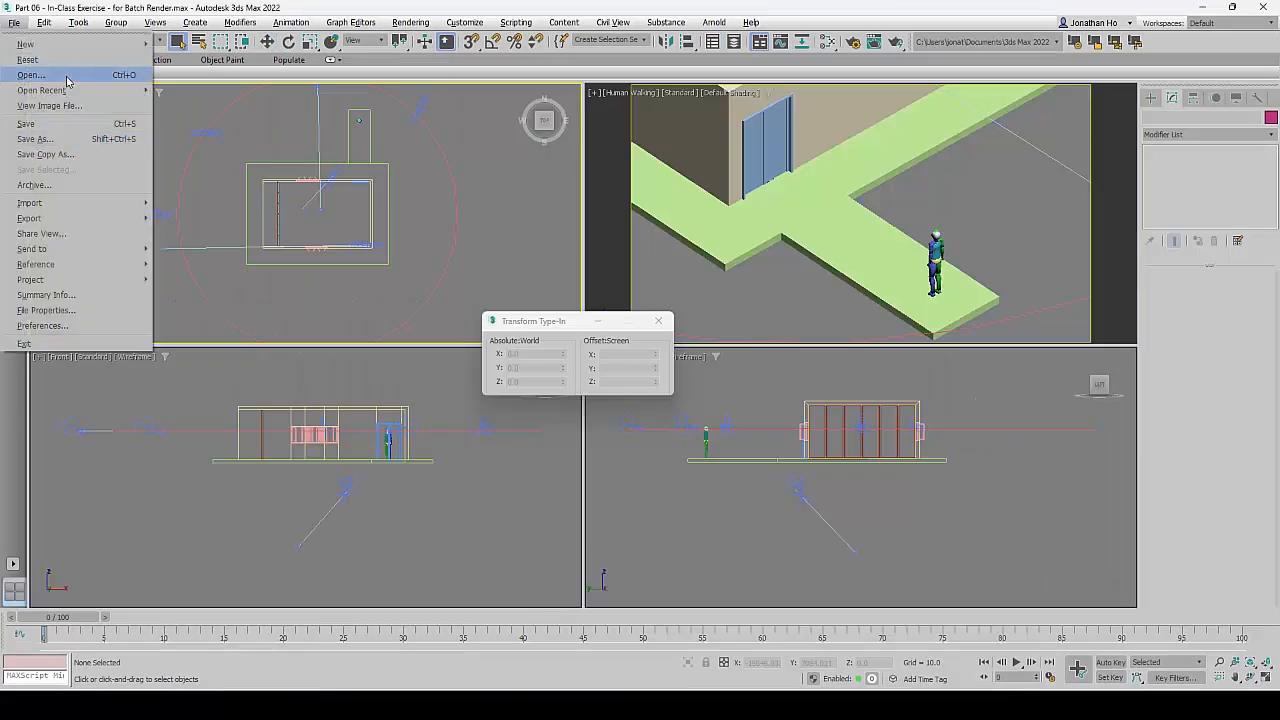
pyautogui.click(66, 75)
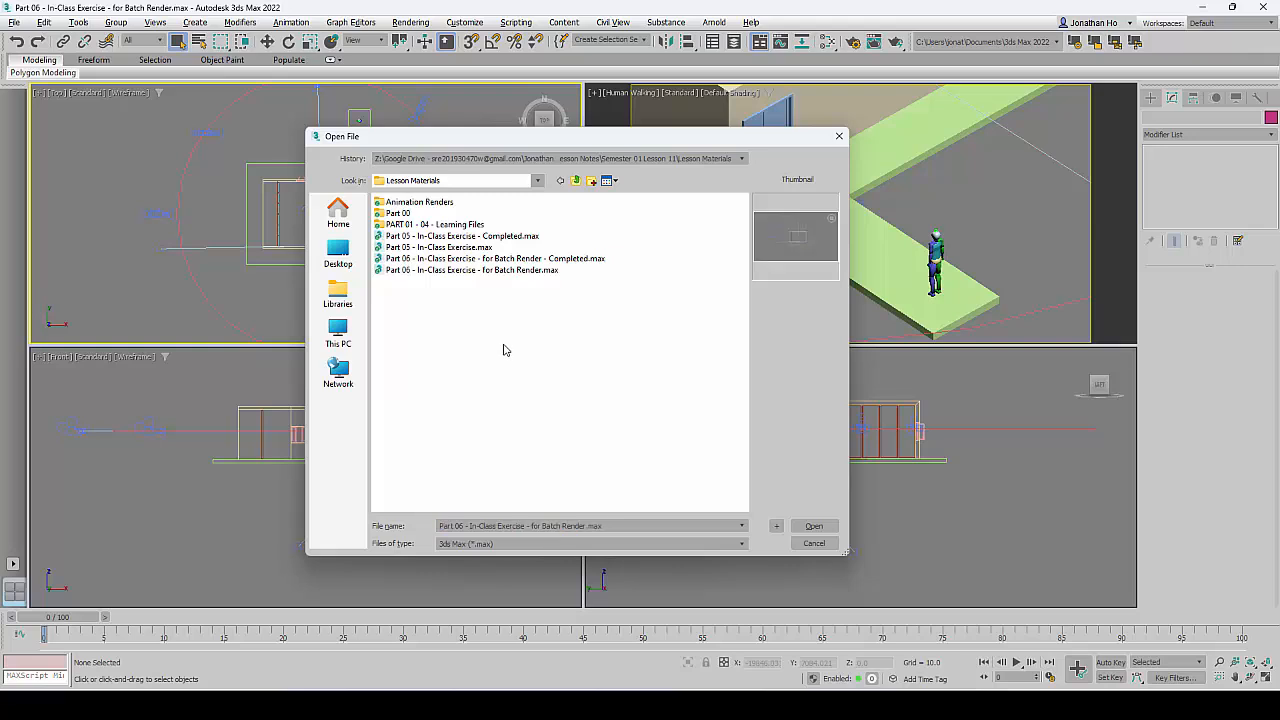
pyautogui.click(450, 271)
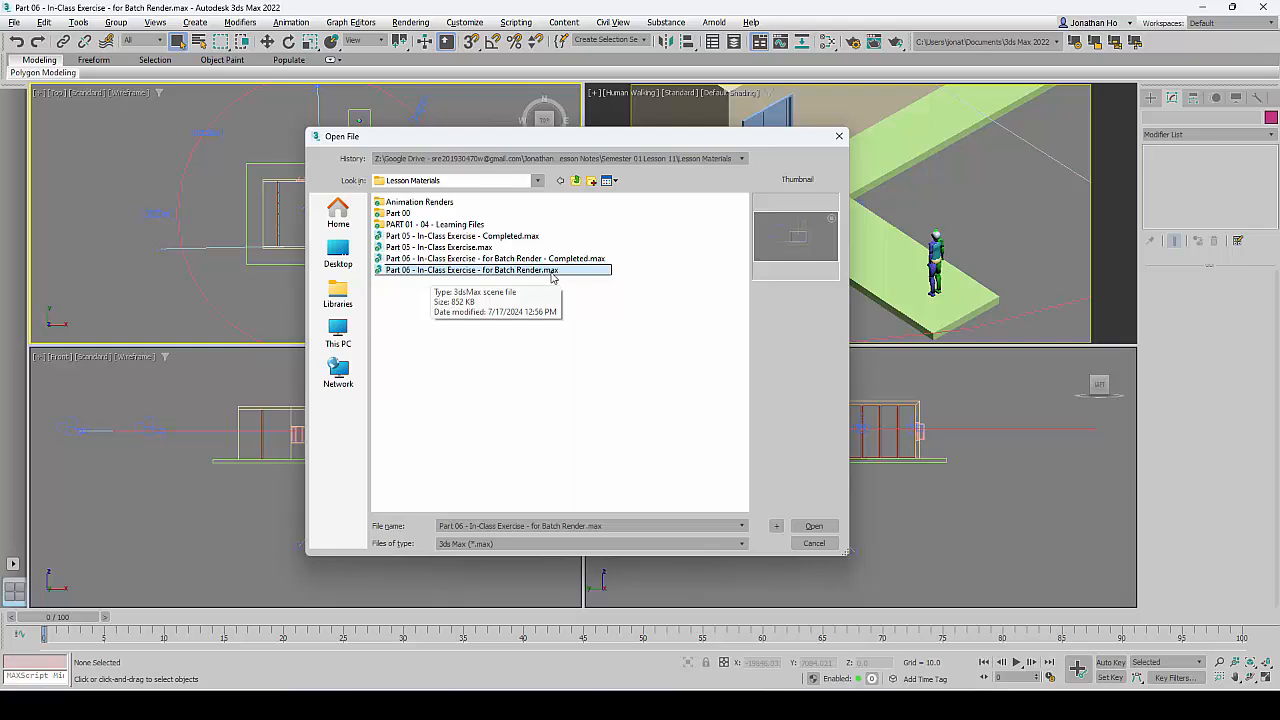
pyautogui.doubleClick(518, 272)
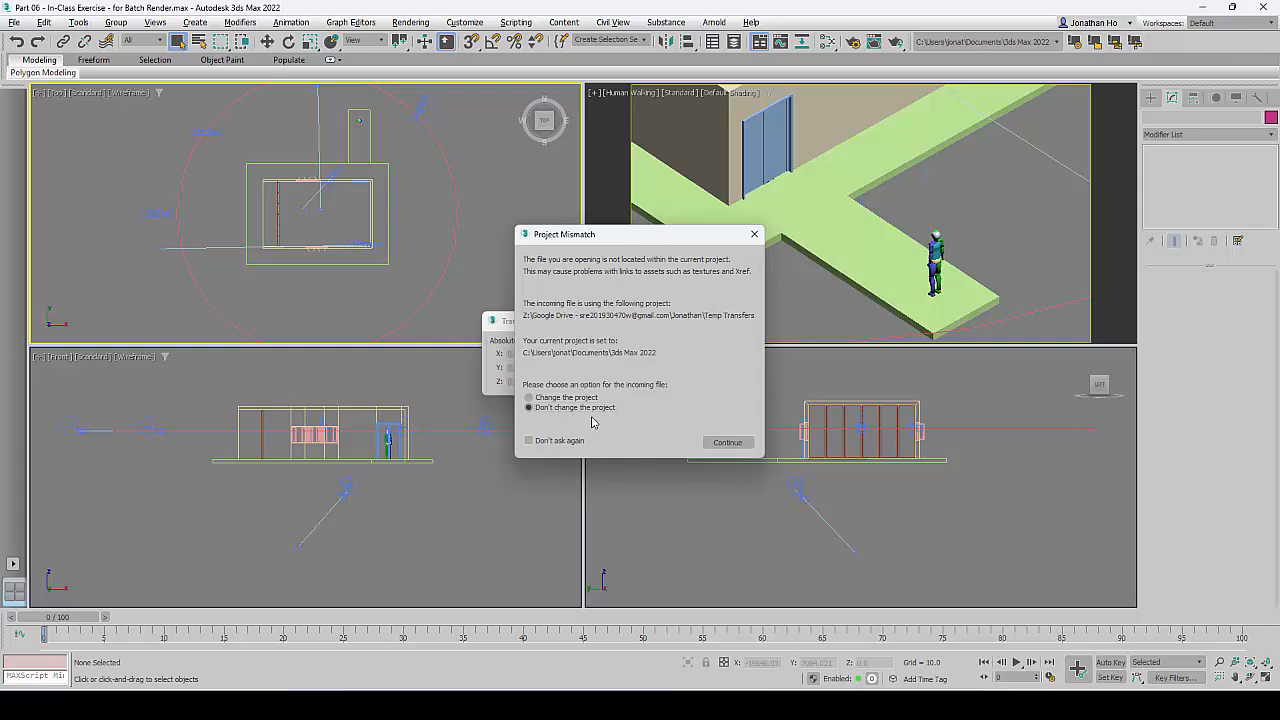
pyautogui.click(727, 442)
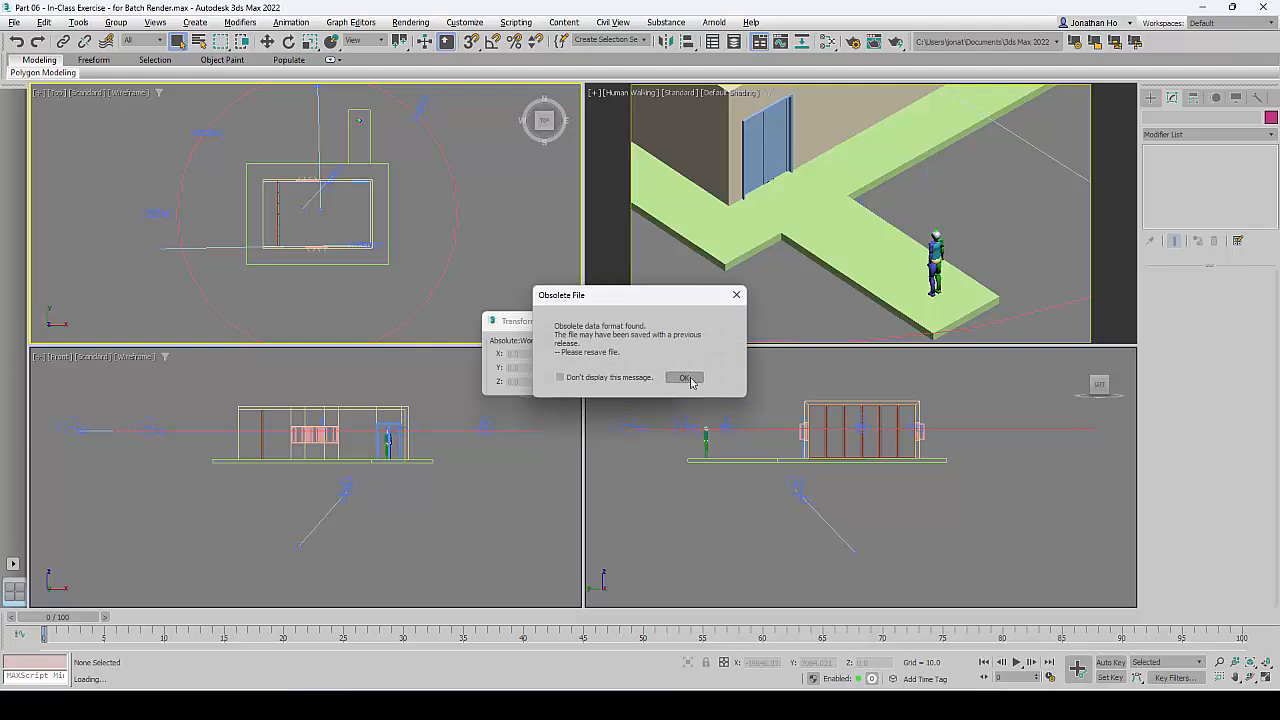
pyautogui.click(684, 377)
pyautogui.click(598, 384)
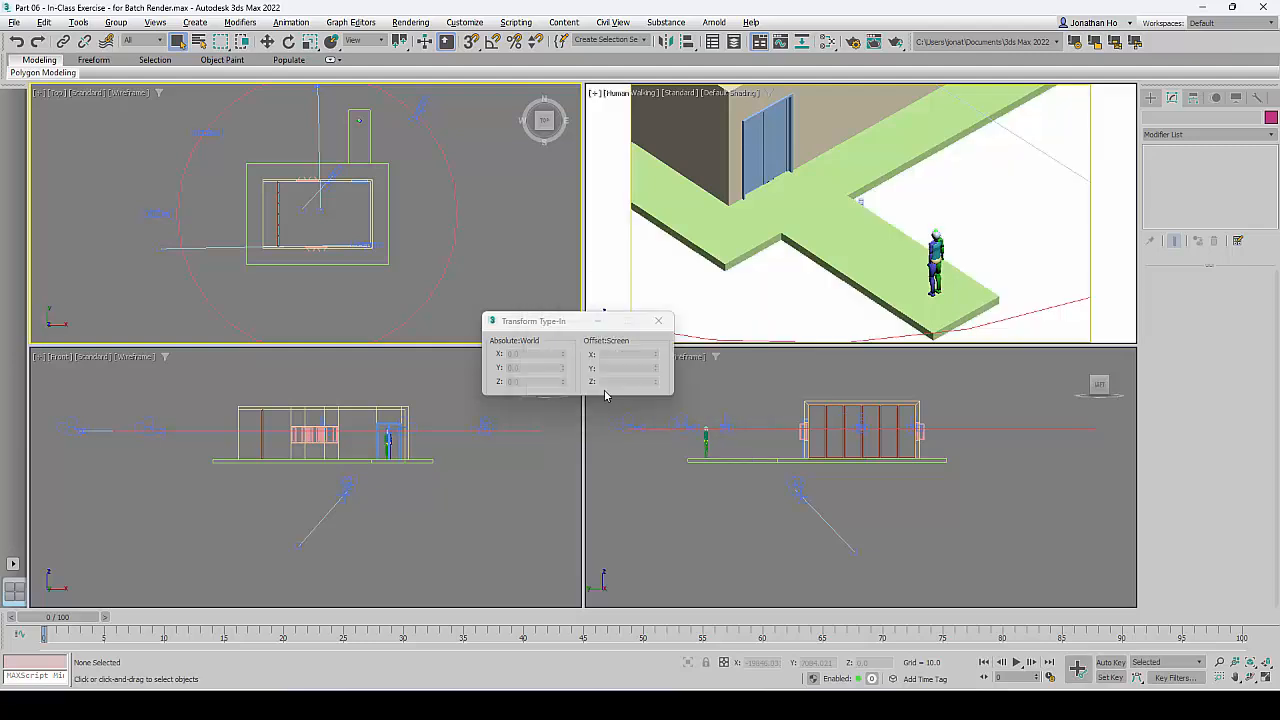
pyautogui.click(658, 320)
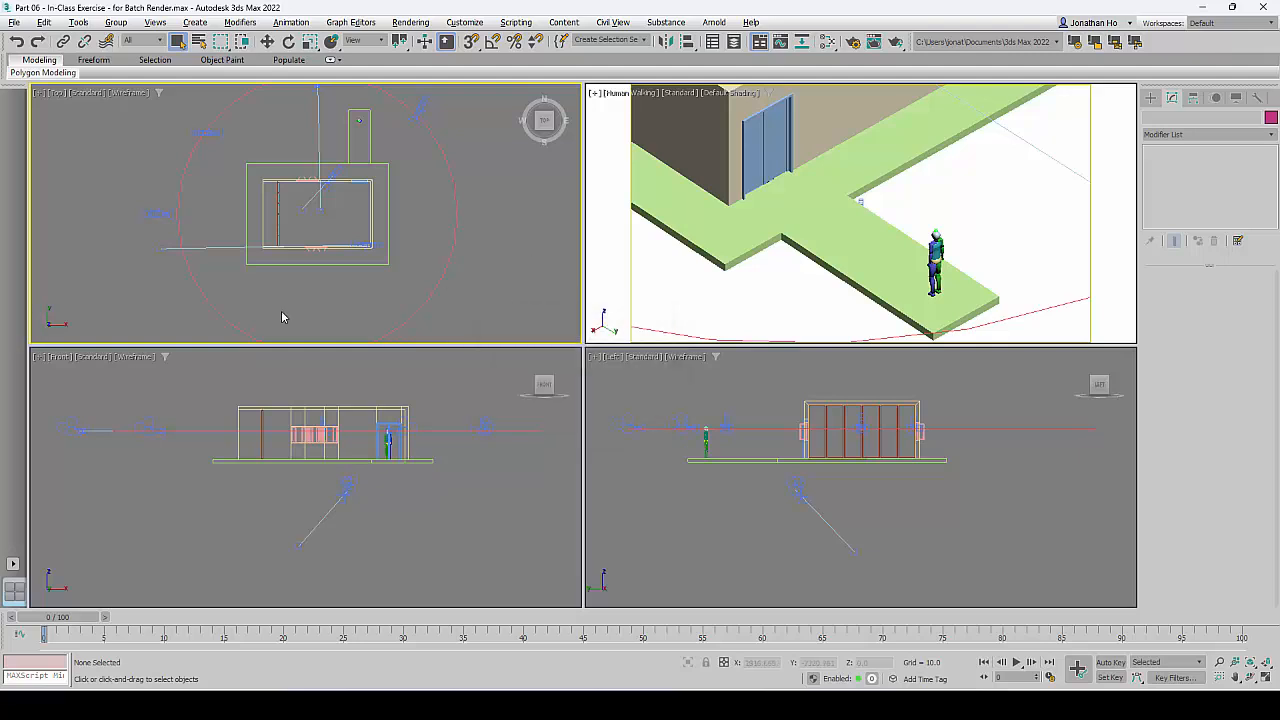
# Open the Scene Explorer and dock it on the left
pyautogui.click(78, 22)
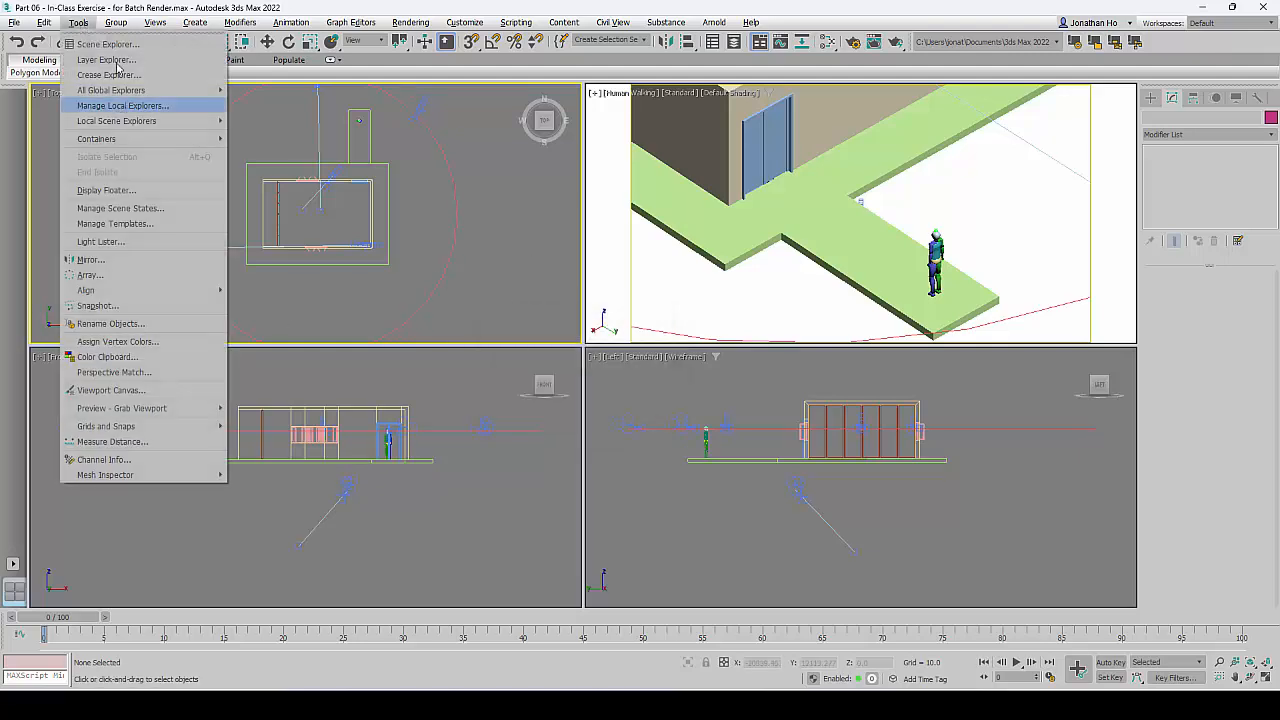
pyautogui.click(117, 45)
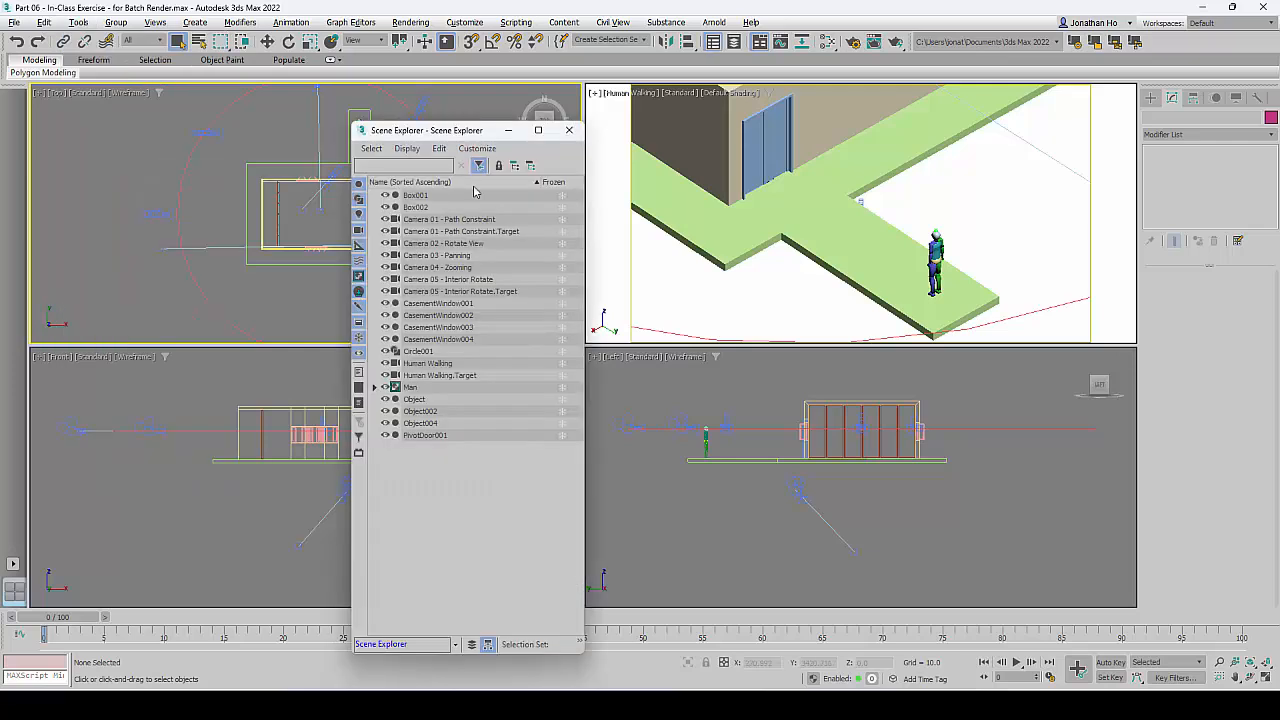
pyautogui.rightClick(473, 132)
pyautogui.moveTo(503, 222)
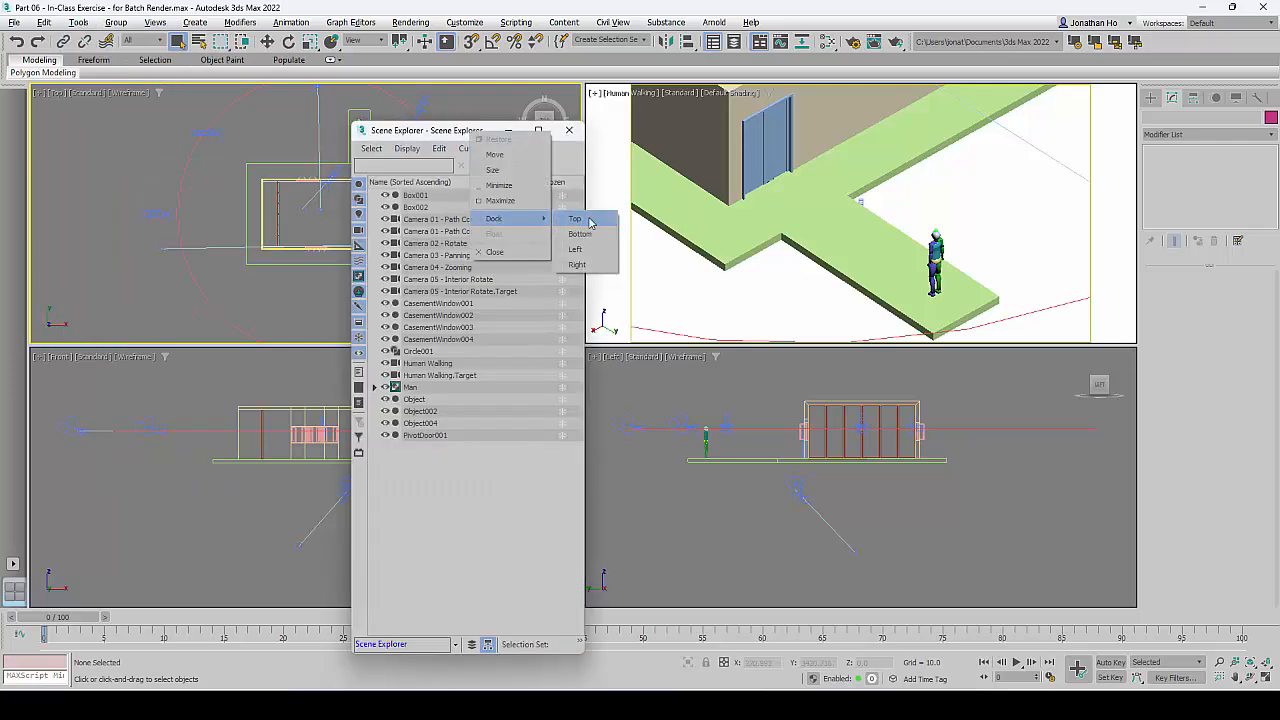
pyautogui.click(586, 250)
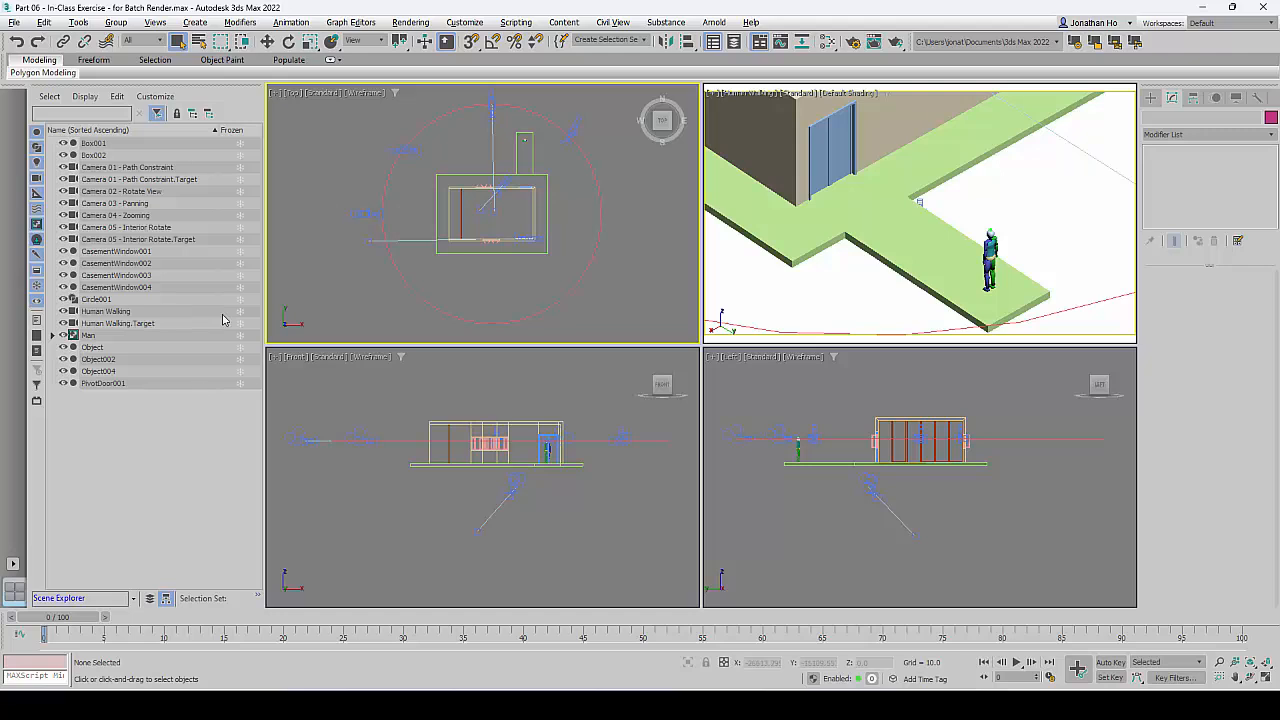
# Examine Camera 01 to Camera 05 and the Human Walking camera with its target by selecting them in the object list
pyautogui.click(125, 168)
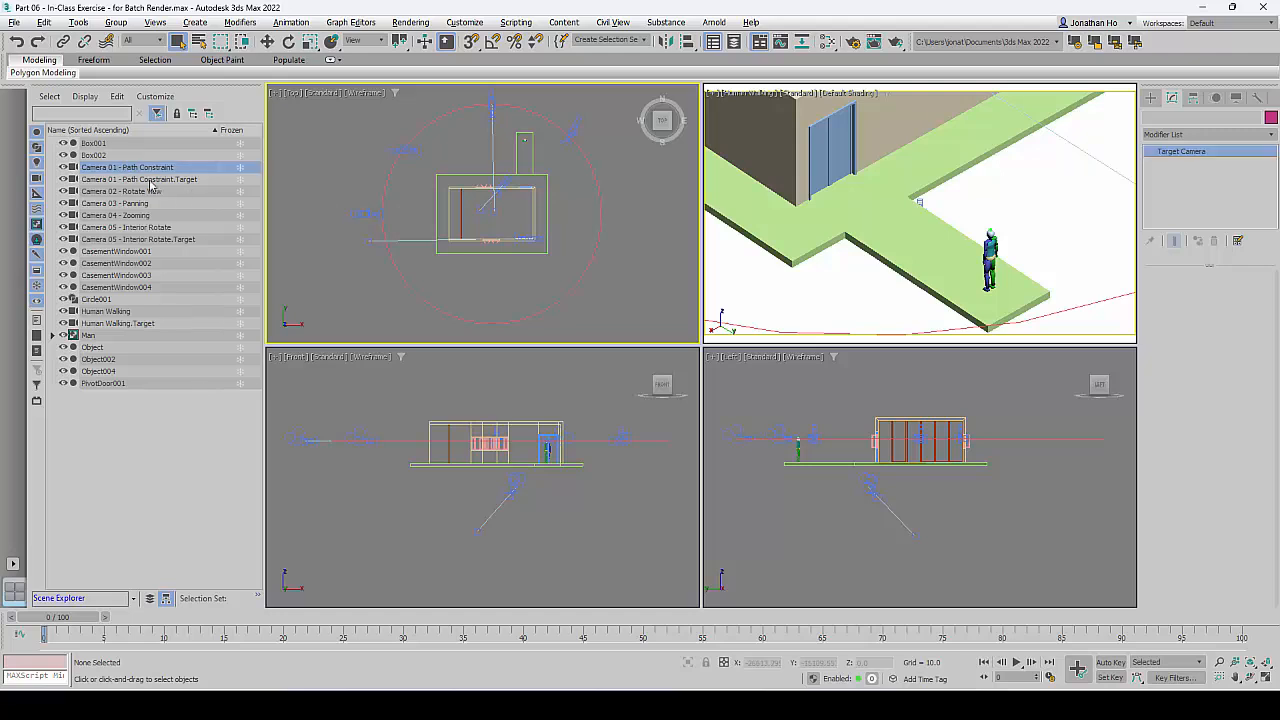
pyautogui.keyDown('shift'); pyautogui.click(163, 240); pyautogui.keyUp('shift')
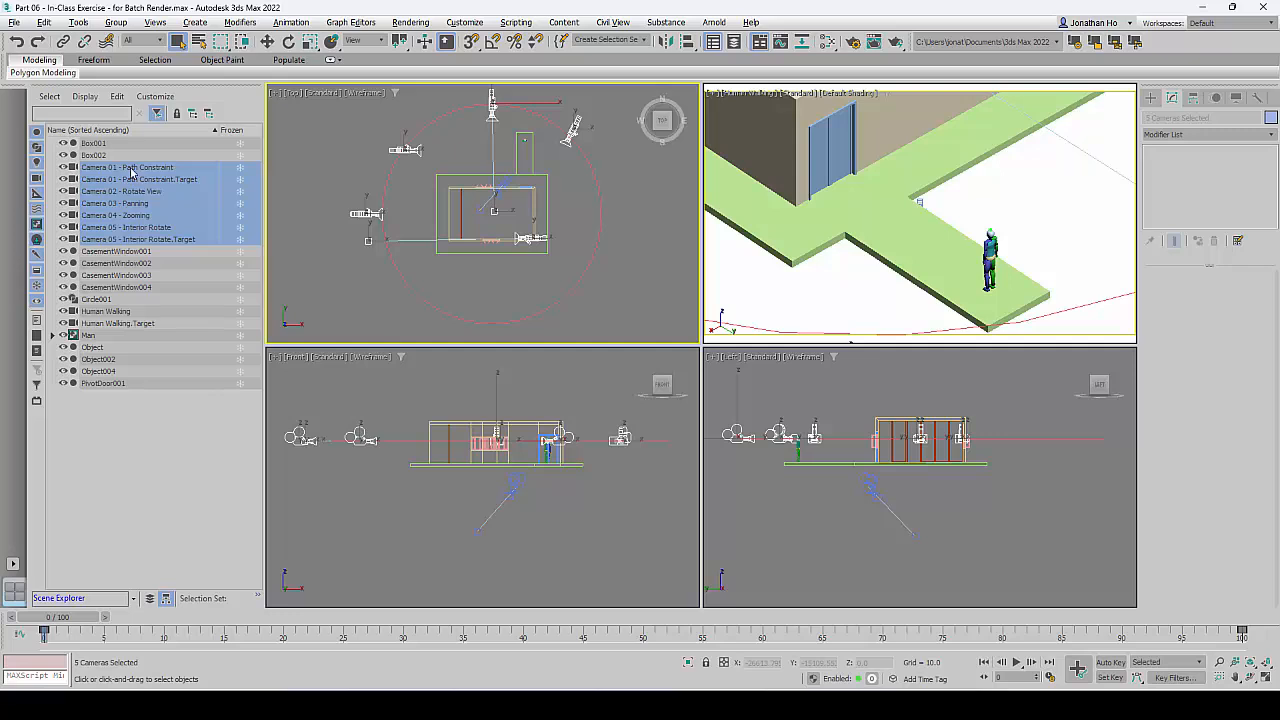
pyautogui.click(145, 312)
pyautogui.click(150, 323)
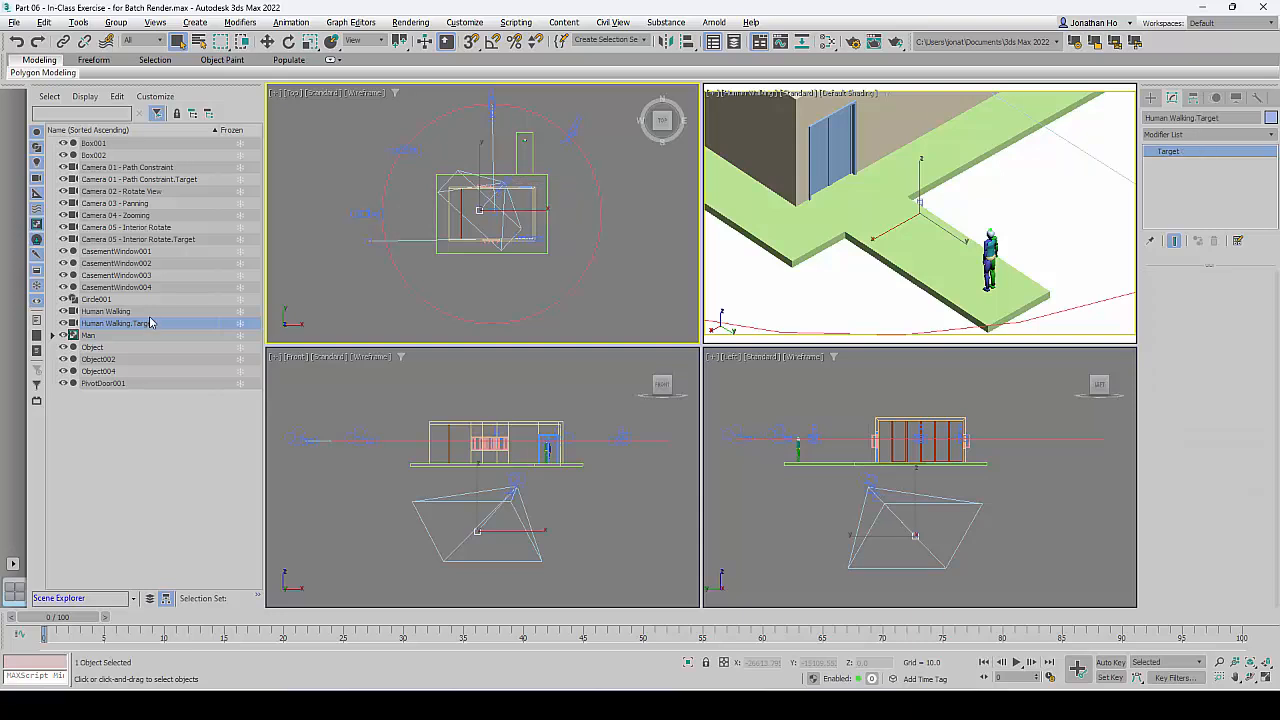
pyautogui.click(155, 312)
pyautogui.click(153, 323)
pyautogui.click(157, 312)
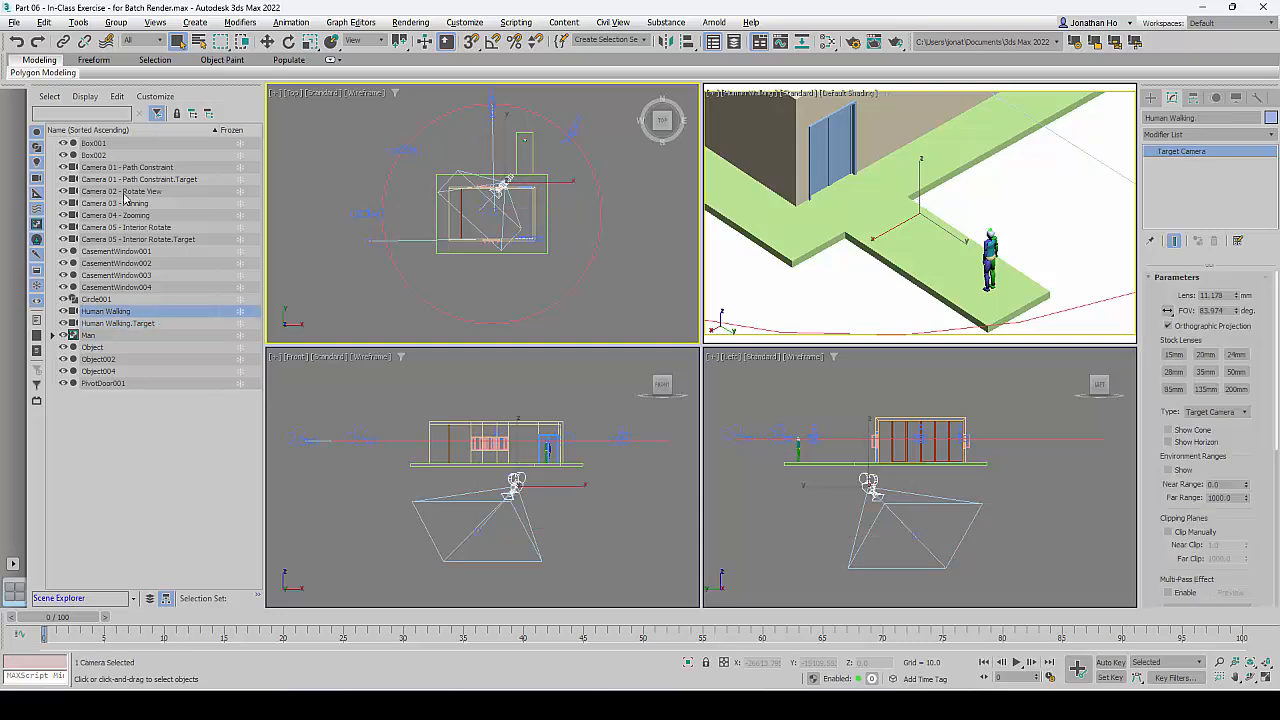
# Filter the Scene Explorer list to show only cameras, and clear the selection
pyautogui.click(36, 131)
pyautogui.click(37, 147)
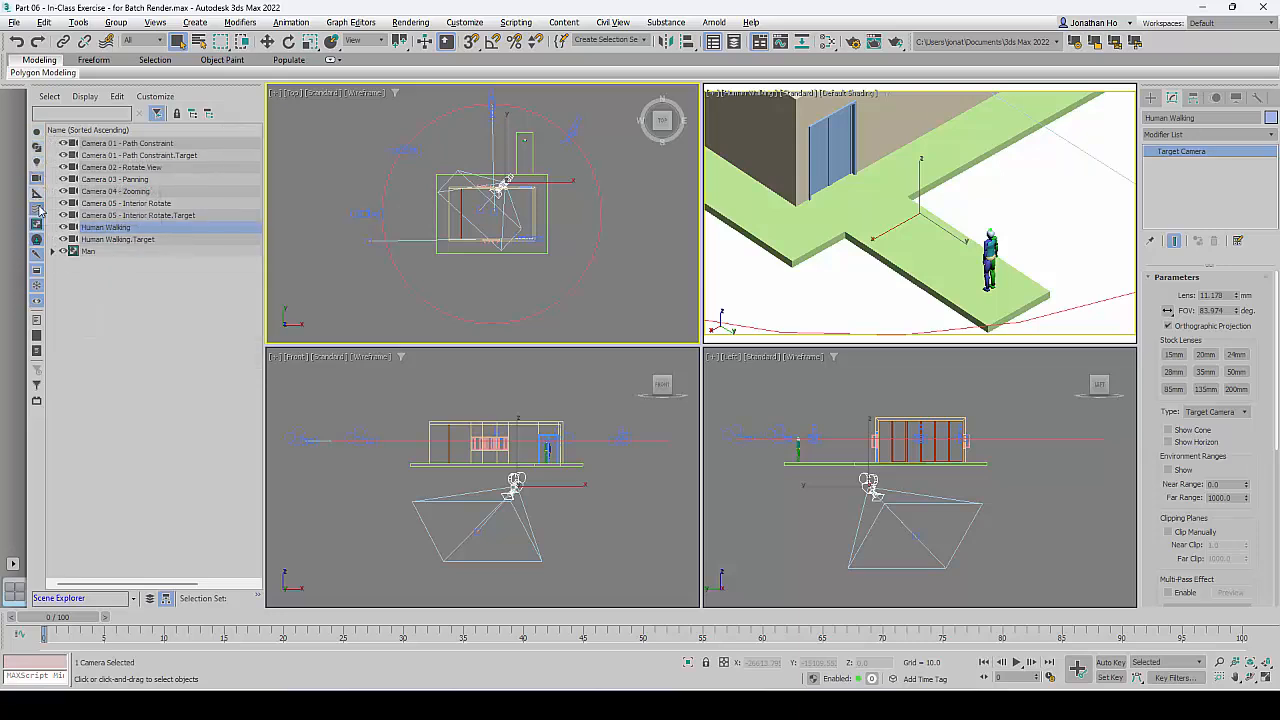
pyautogui.click(37, 269)
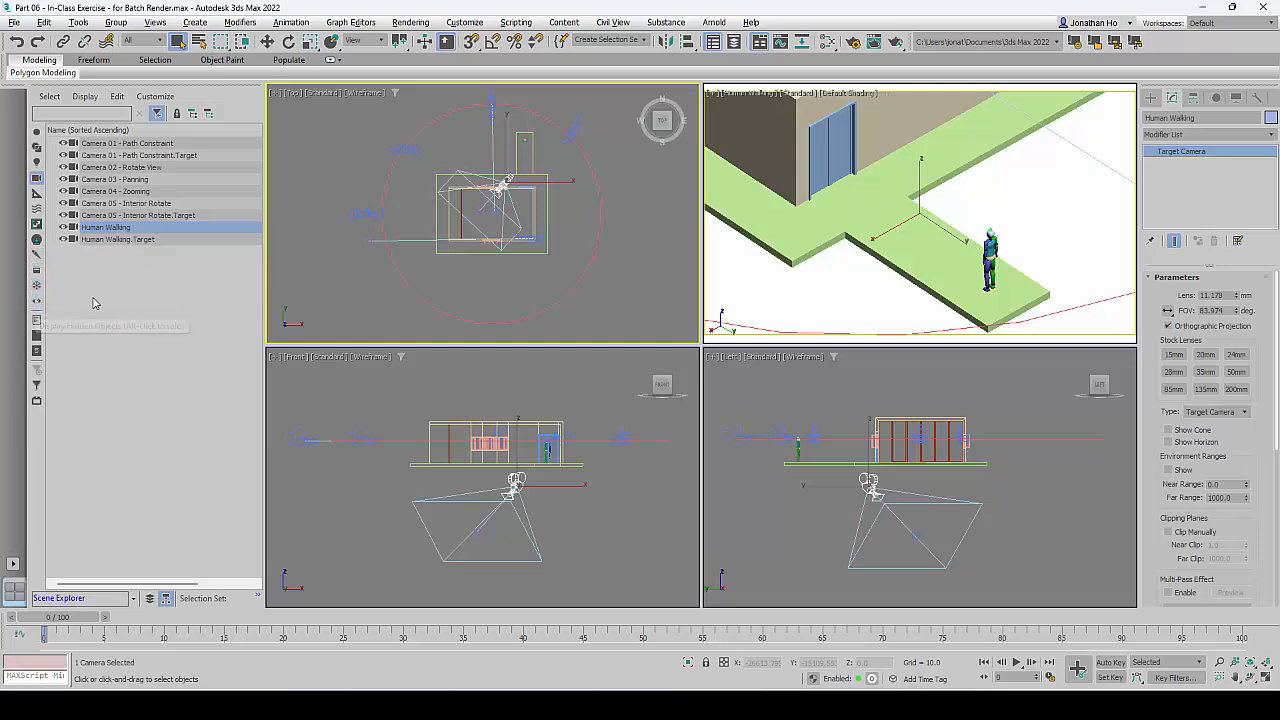
pyautogui.click(260, 352)
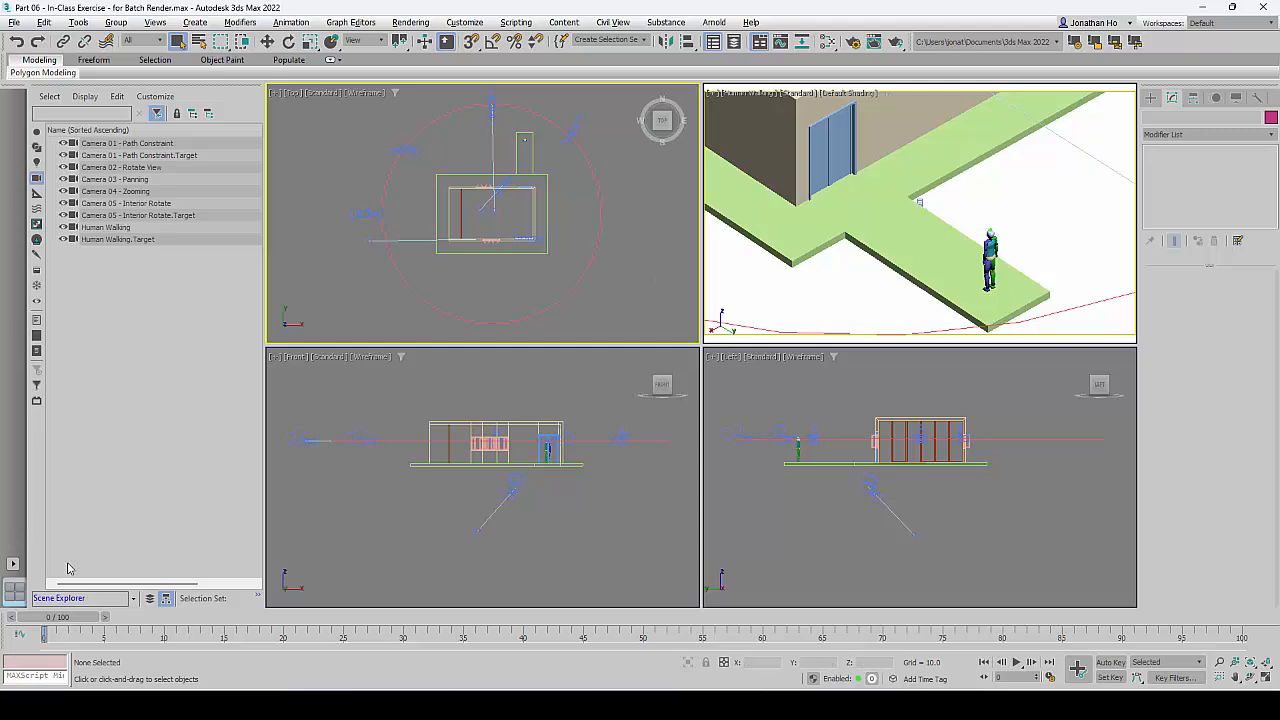
# Switch the Human Walking viewport to a maximized non-camera overview framing the building, circular path and surrounding cameras
pyautogui.moveTo(58, 626); pyautogui.dragTo(40, 600)
pyautogui.press('q')
pyautogui.click(868, 289)
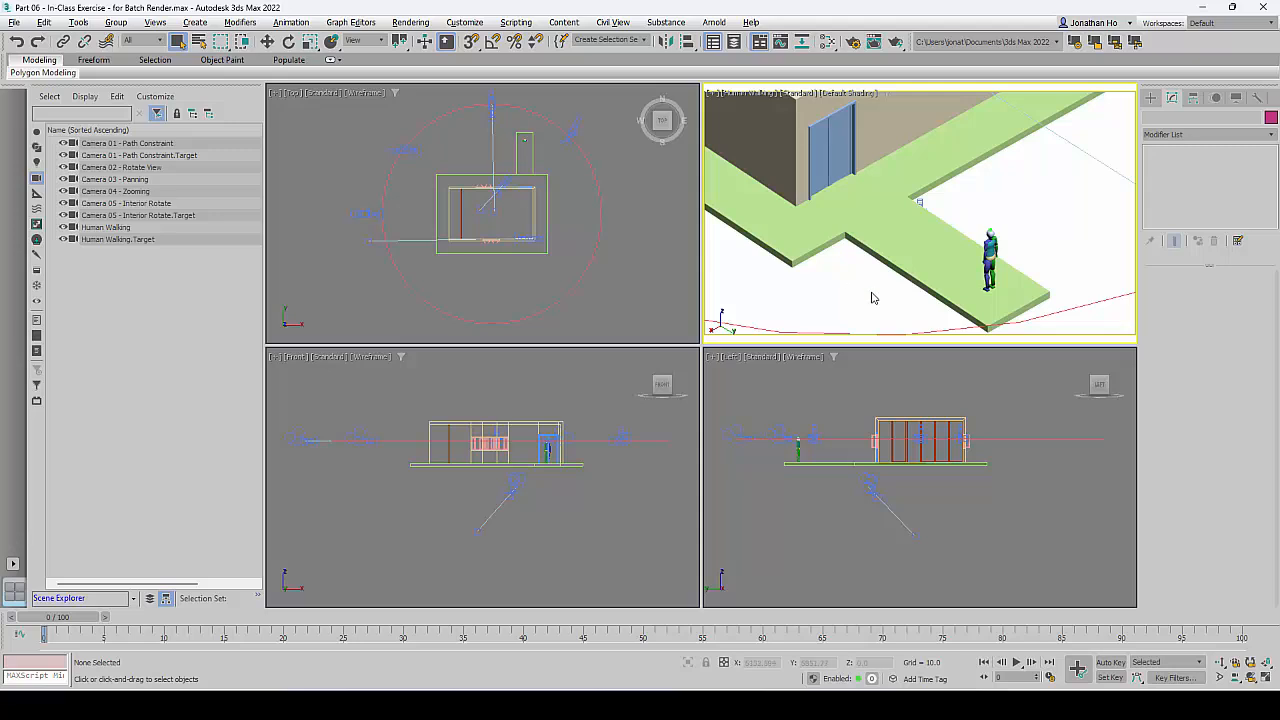
pyautogui.press('p')
pyautogui.hotkey('alt', 'w')
pyautogui.scroll(-10, 775, 305)
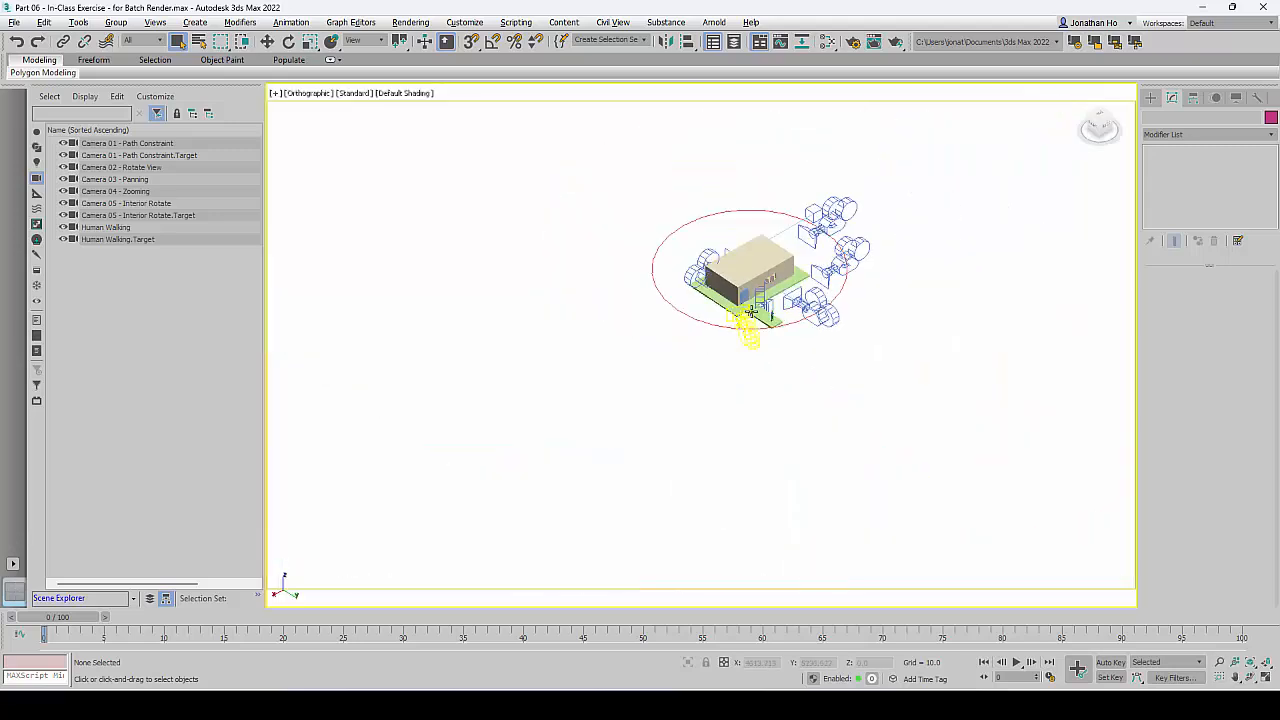
pyautogui.scroll(4, 814, 266)
pyautogui.moveTo(816, 320); pyautogui.dragTo(820, 357, button='middle')
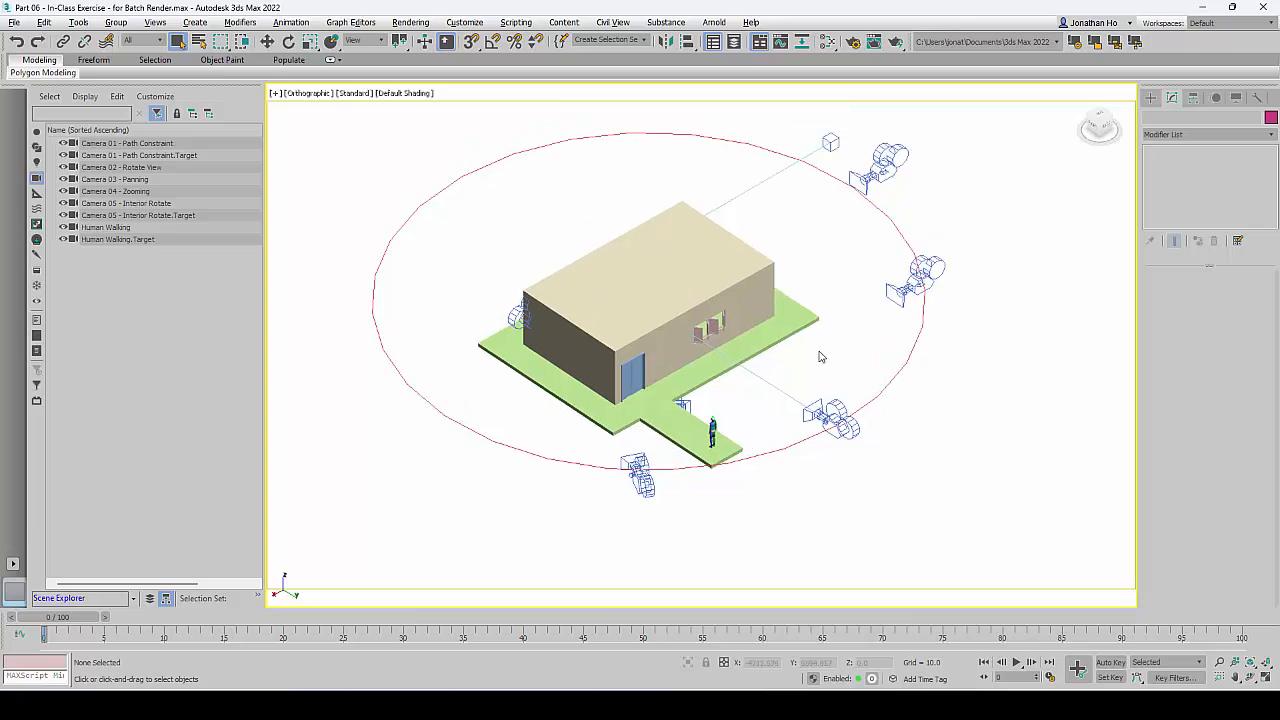
pyautogui.press('z')
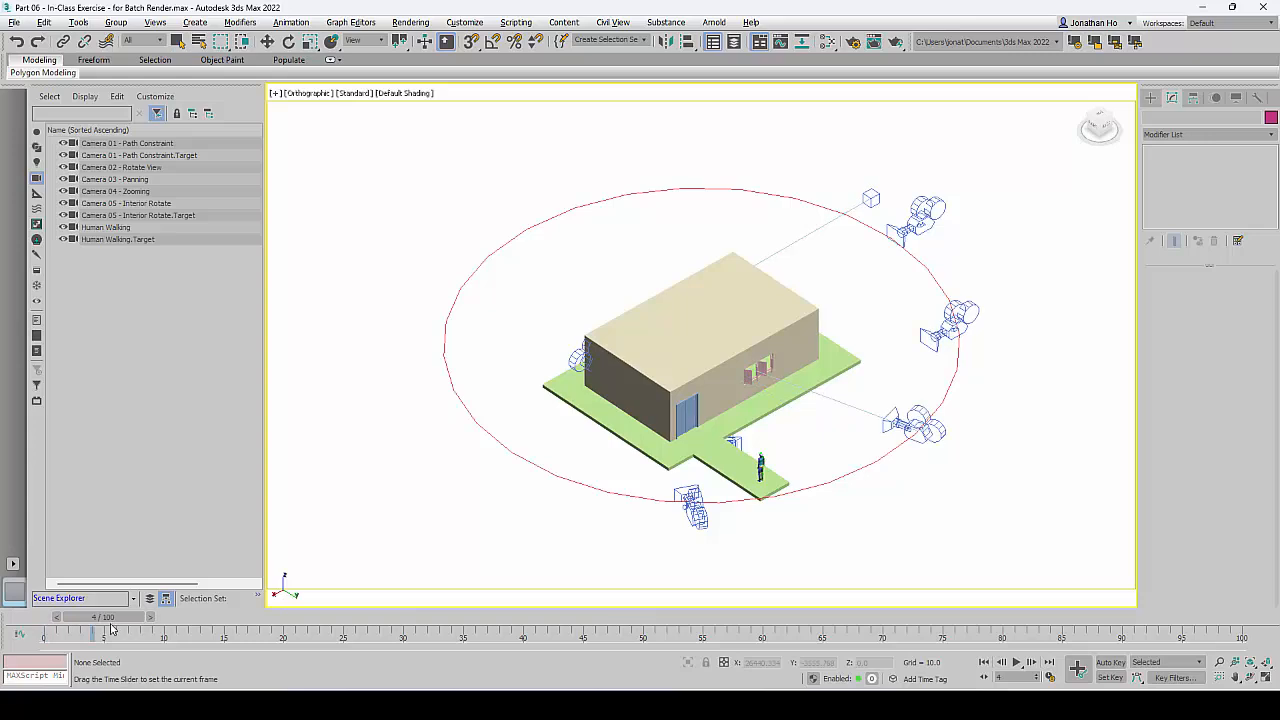
# Play the animation to watch the cameras move around the building, stop it and return to frame 0
pyautogui.click(1017, 663)
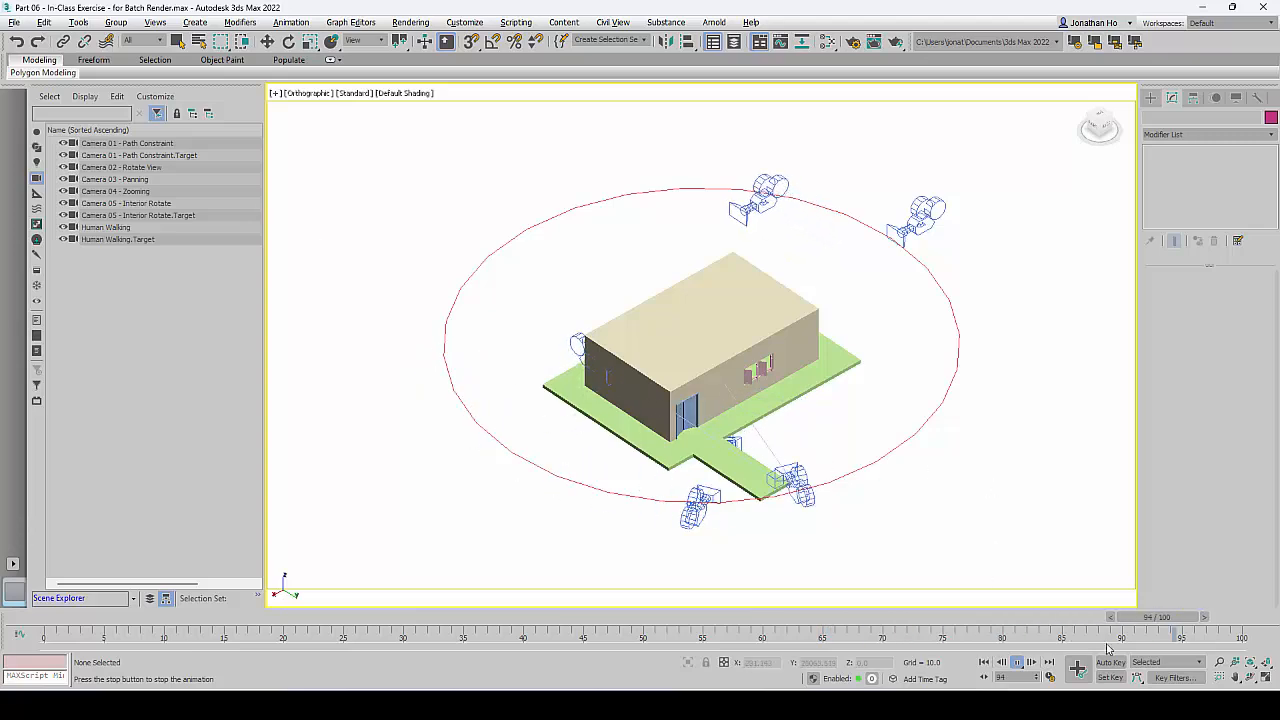
pyautogui.click(1016, 663)
pyautogui.moveTo(437, 614); pyautogui.dragTo(50, 612)
# Restore the four-viewport layout, set the overview viewport to the Human Walking camera, and make the Top viewport active
pyautogui.hotkey('alt', 'w')
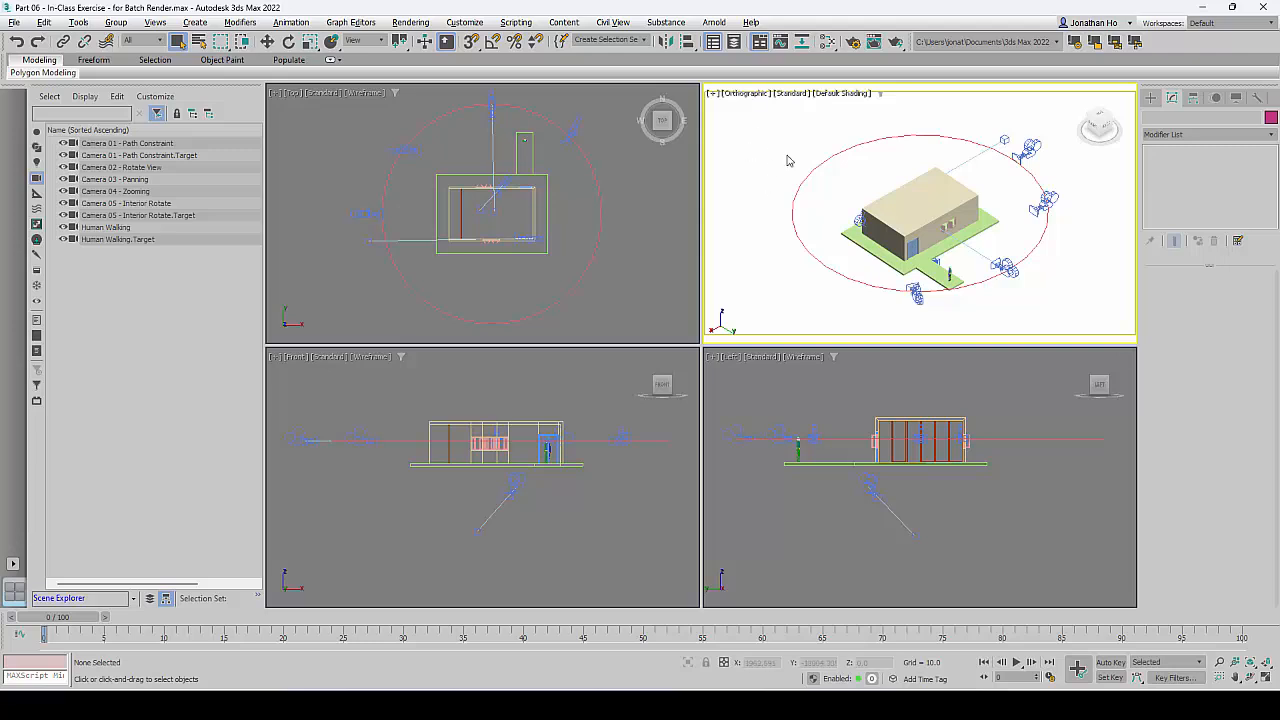
pyautogui.press('c')
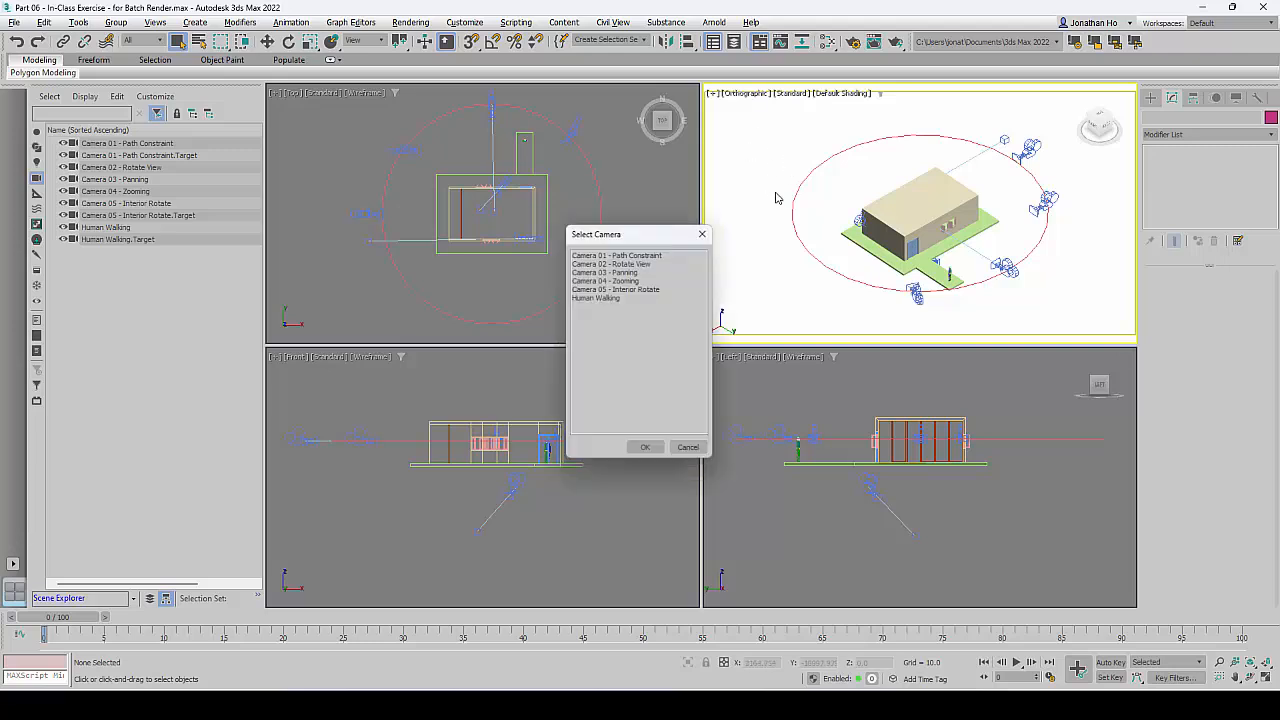
pyautogui.click(598, 297)
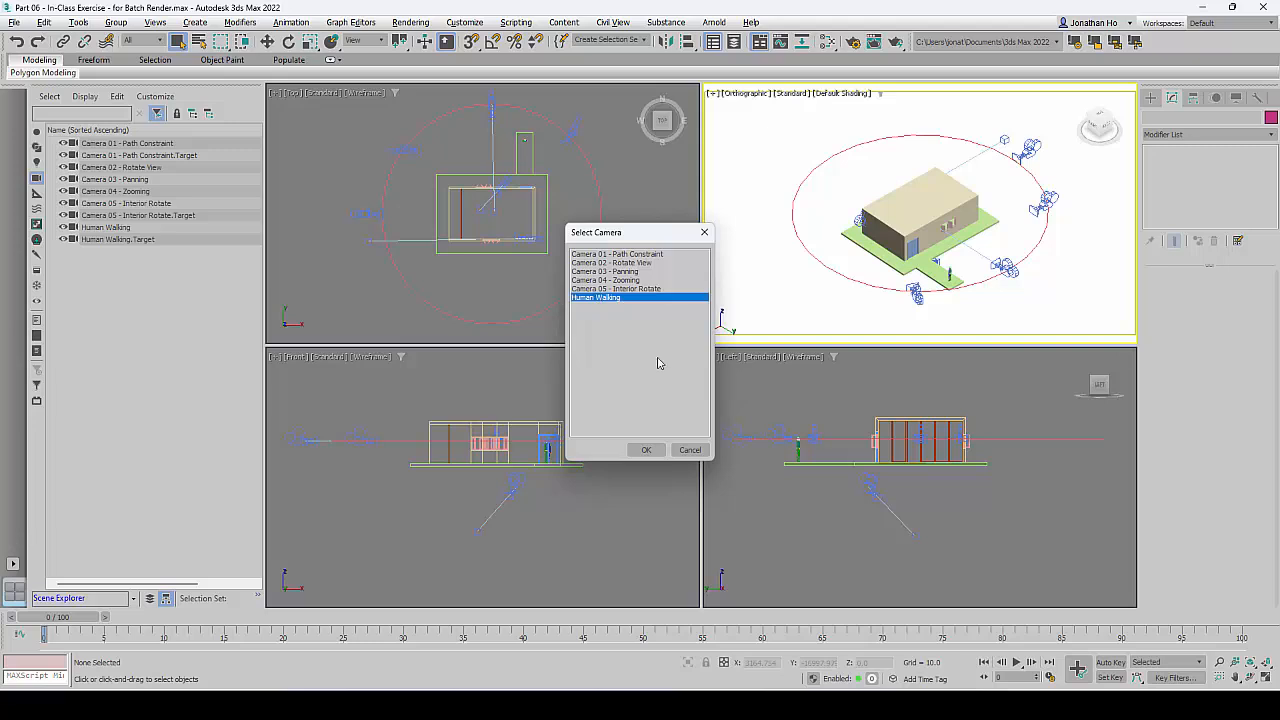
pyautogui.click(646, 450)
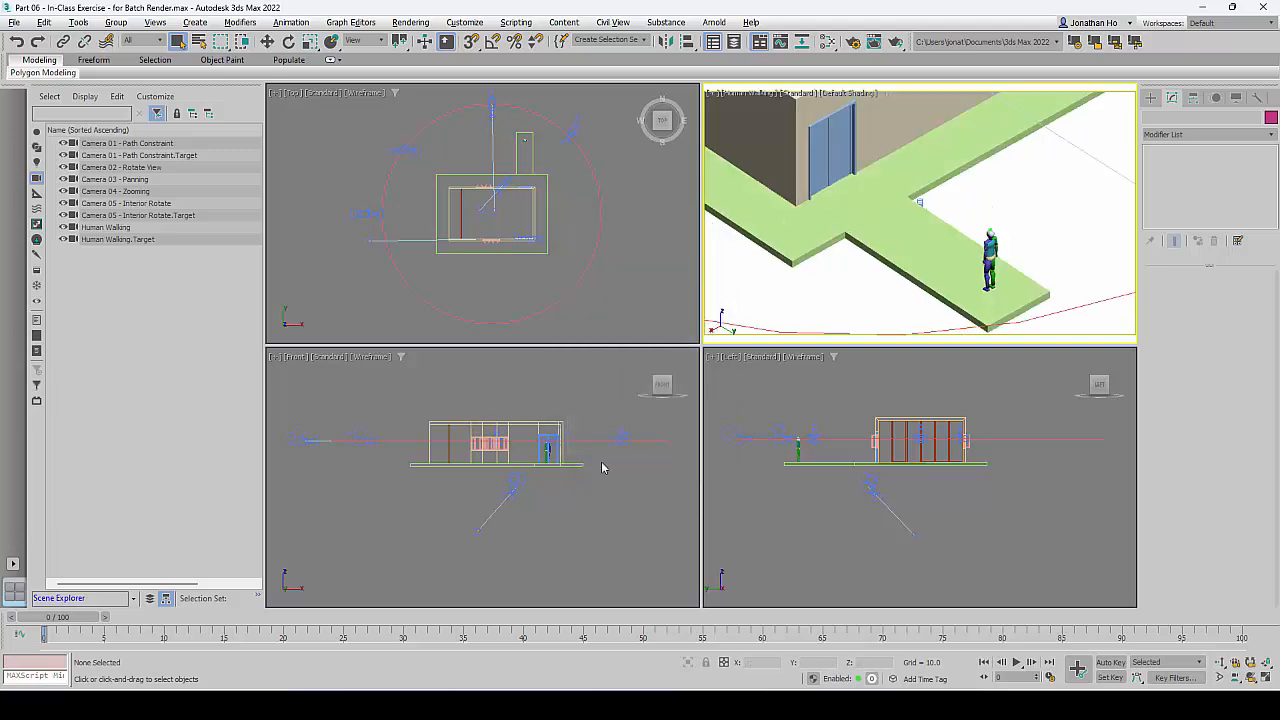
pyautogui.click(746, 543)
pyautogui.click(600, 520)
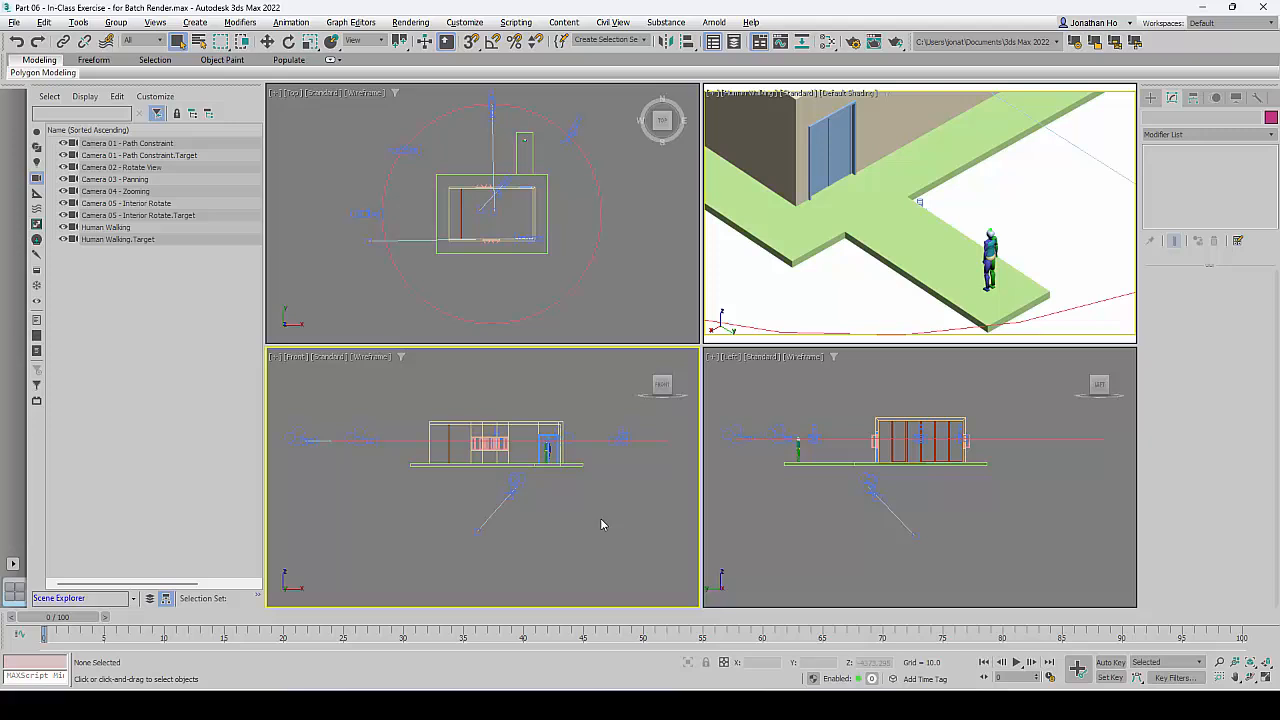
pyautogui.click(616, 278)
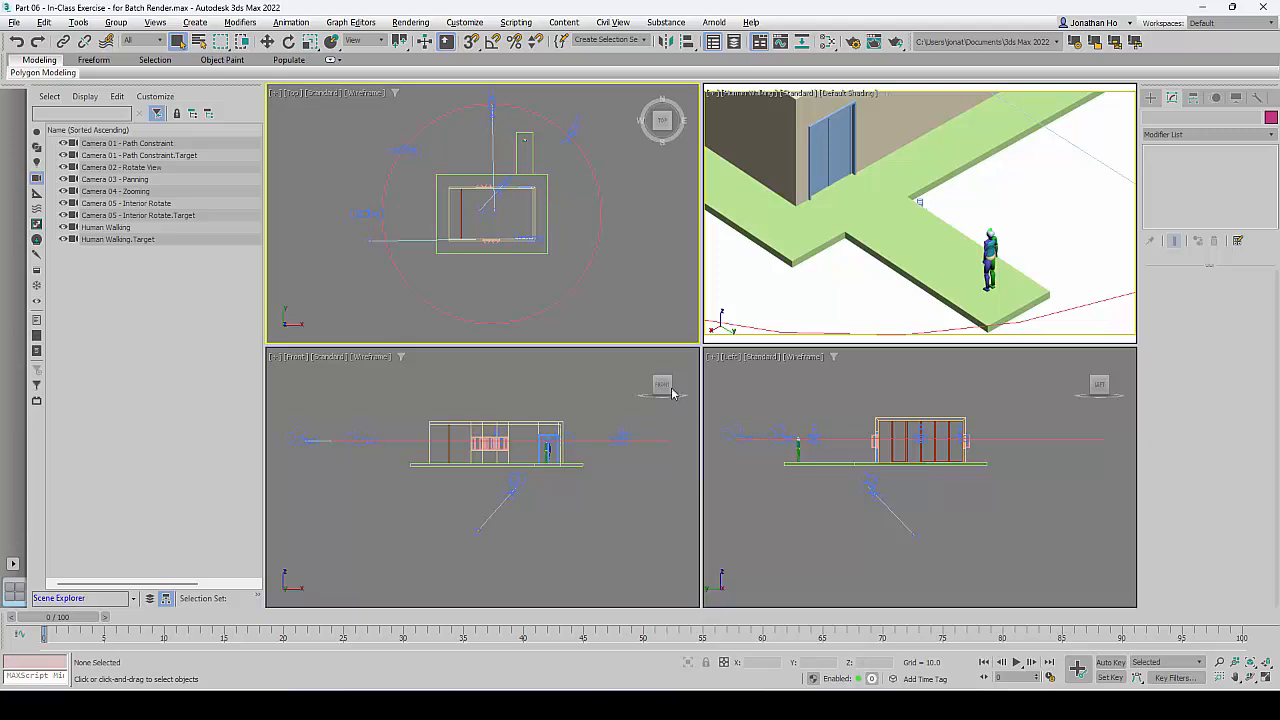
# Open Render Setup and set the time output to Active Time Segment
pyautogui.click(415, 23)
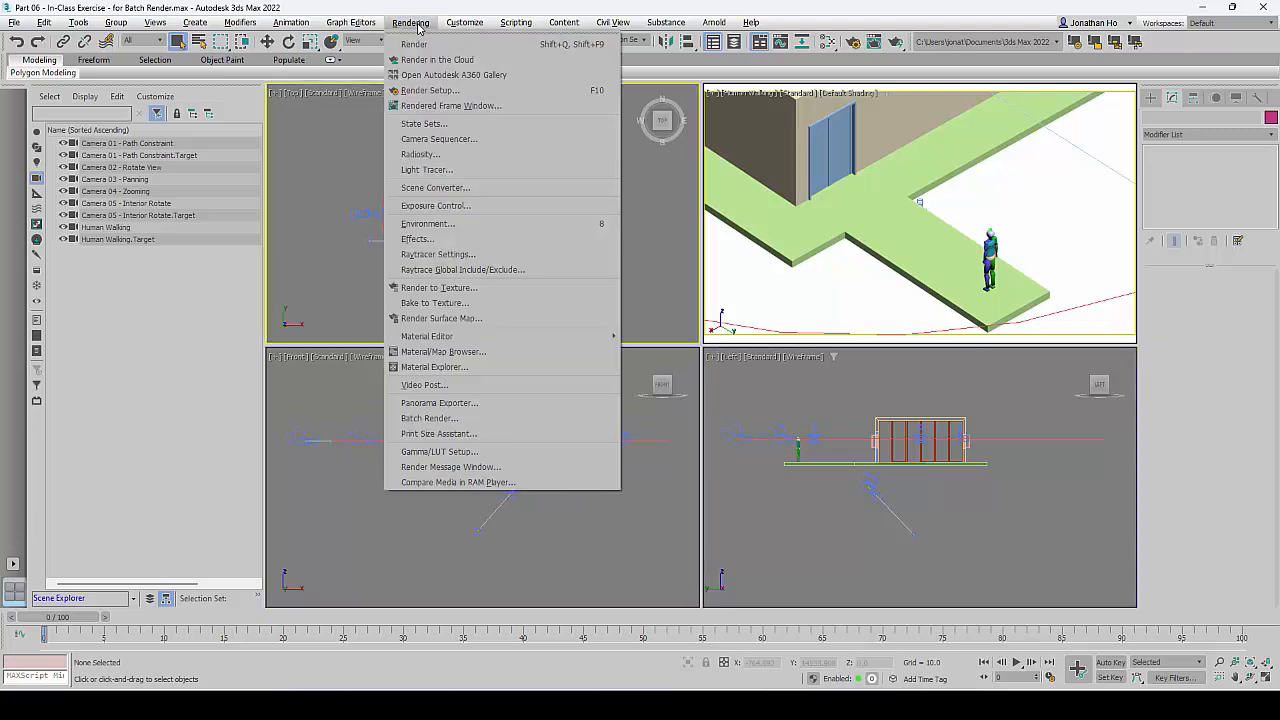
pyautogui.click(455, 91)
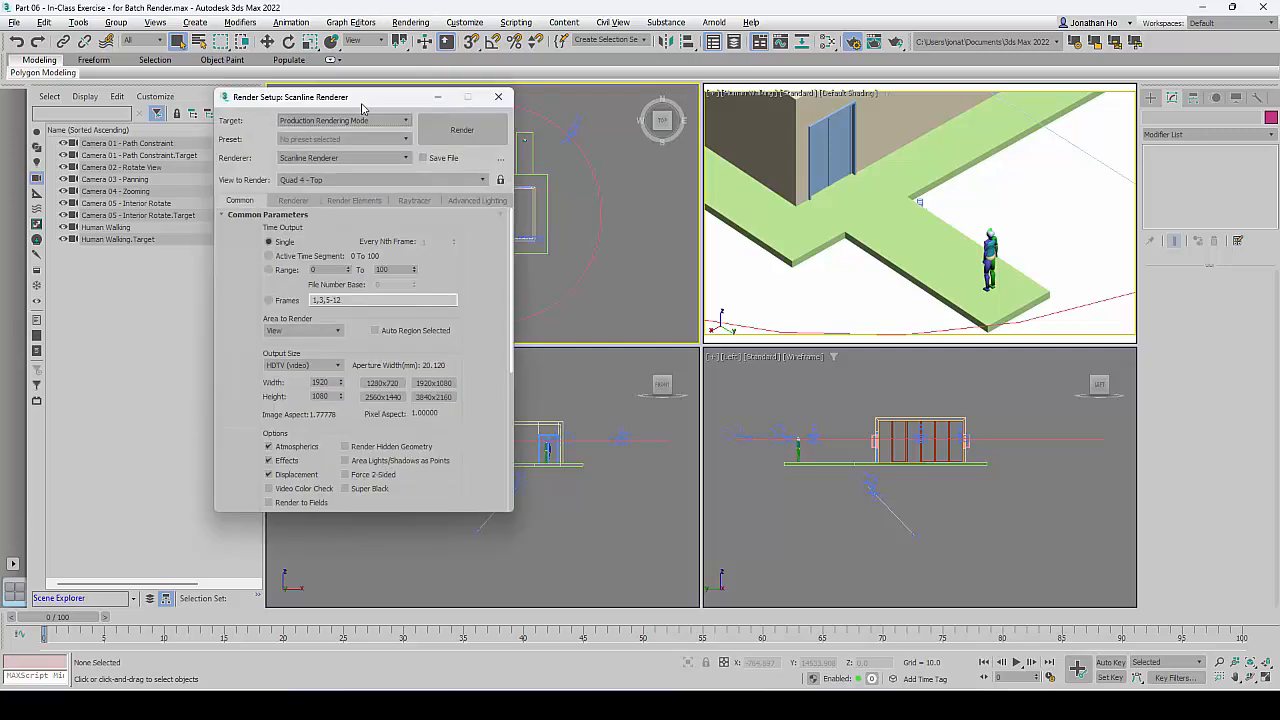
pyautogui.moveTo(363, 106); pyautogui.dragTo(662, 109)
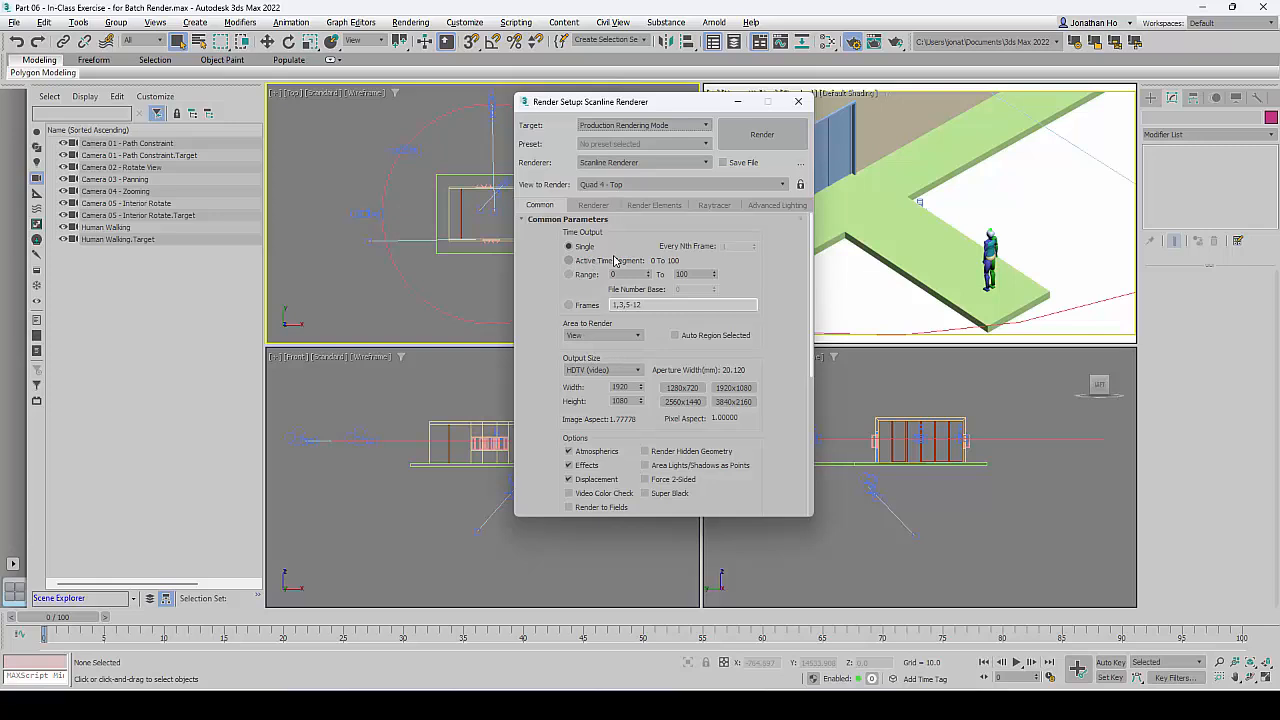
pyautogui.press('ctrl')
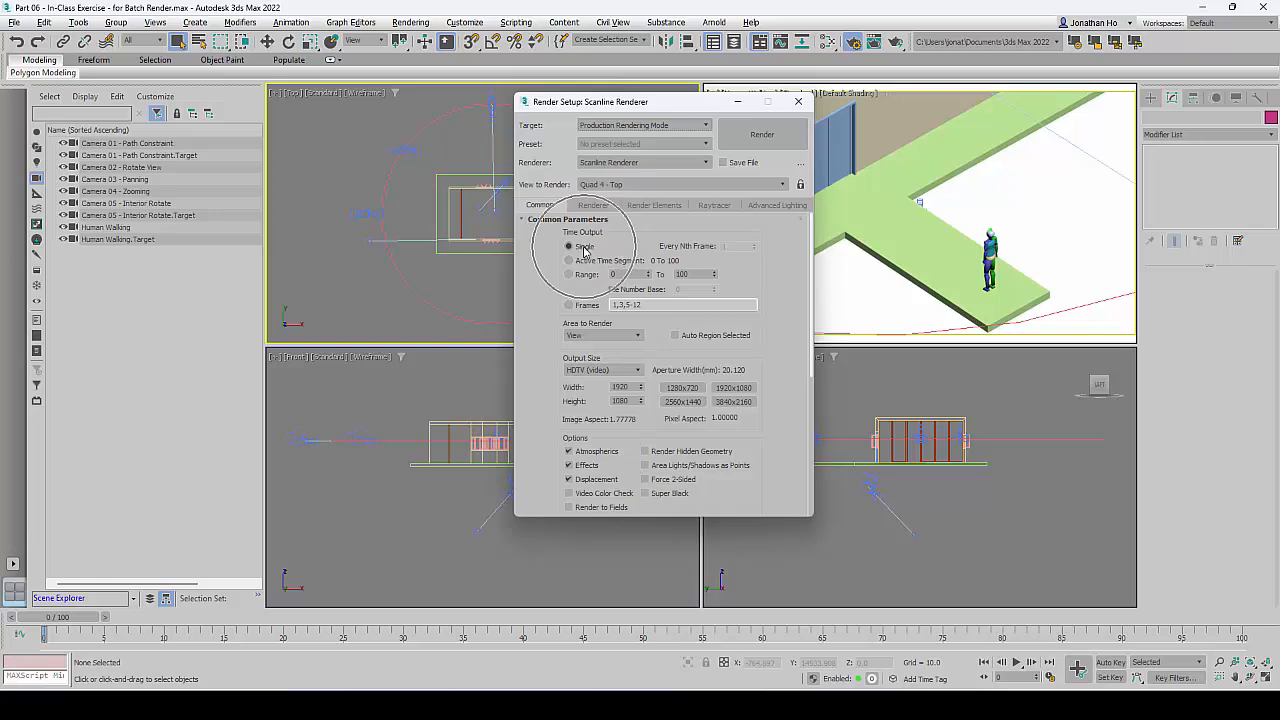
pyautogui.press('ctrl')
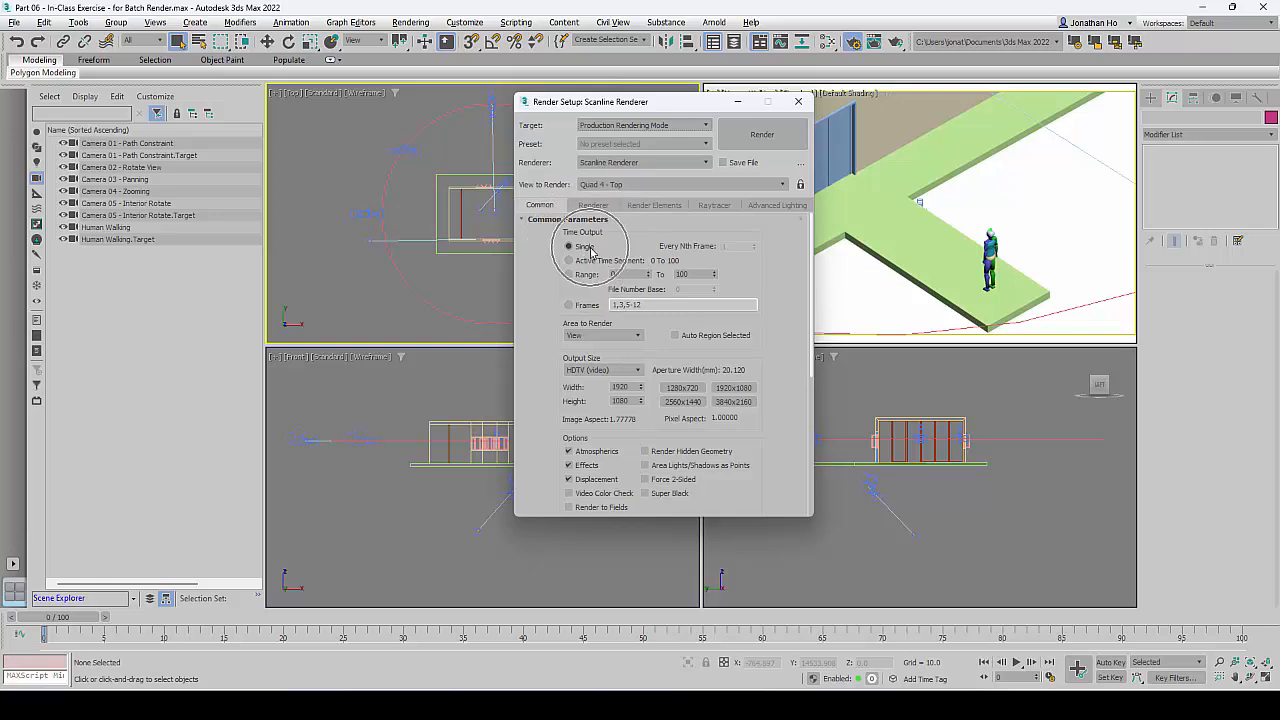
pyautogui.click(583, 261)
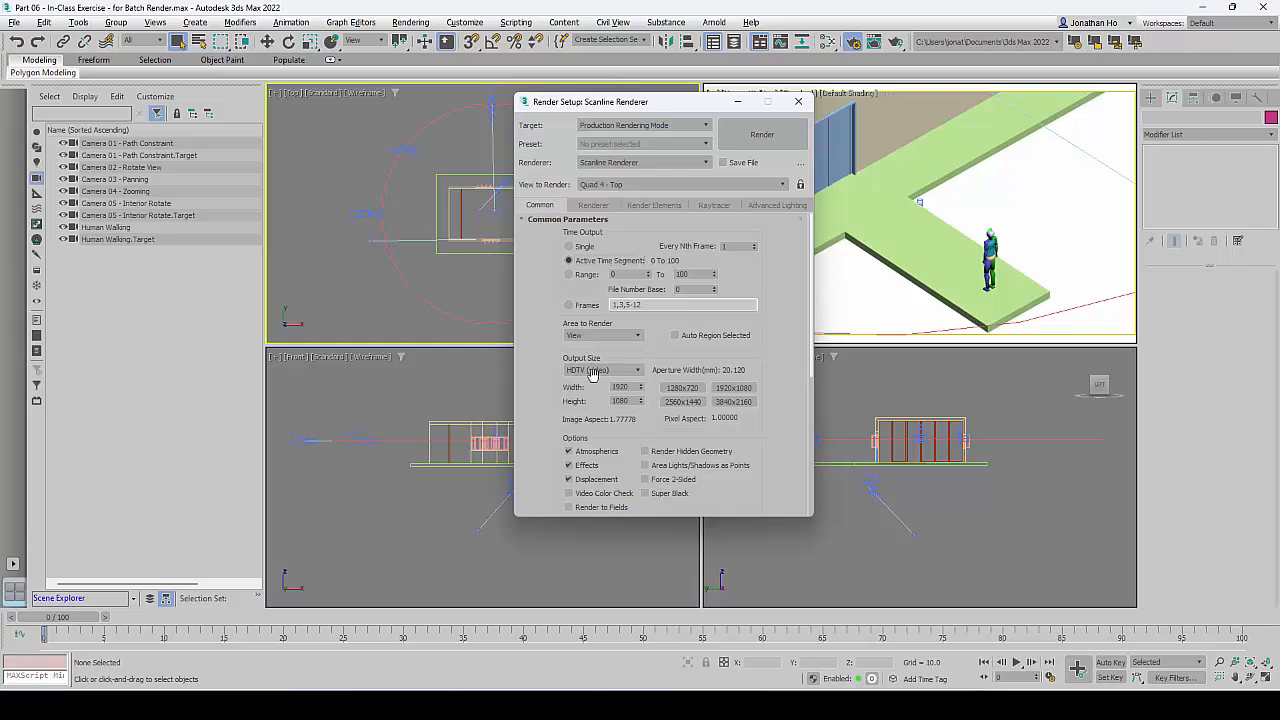
# Set the render output size to the PAL D-1 (video) preset at 720 x 576 and close Render Setup
pyautogui.scroll(-2, 555, 378)
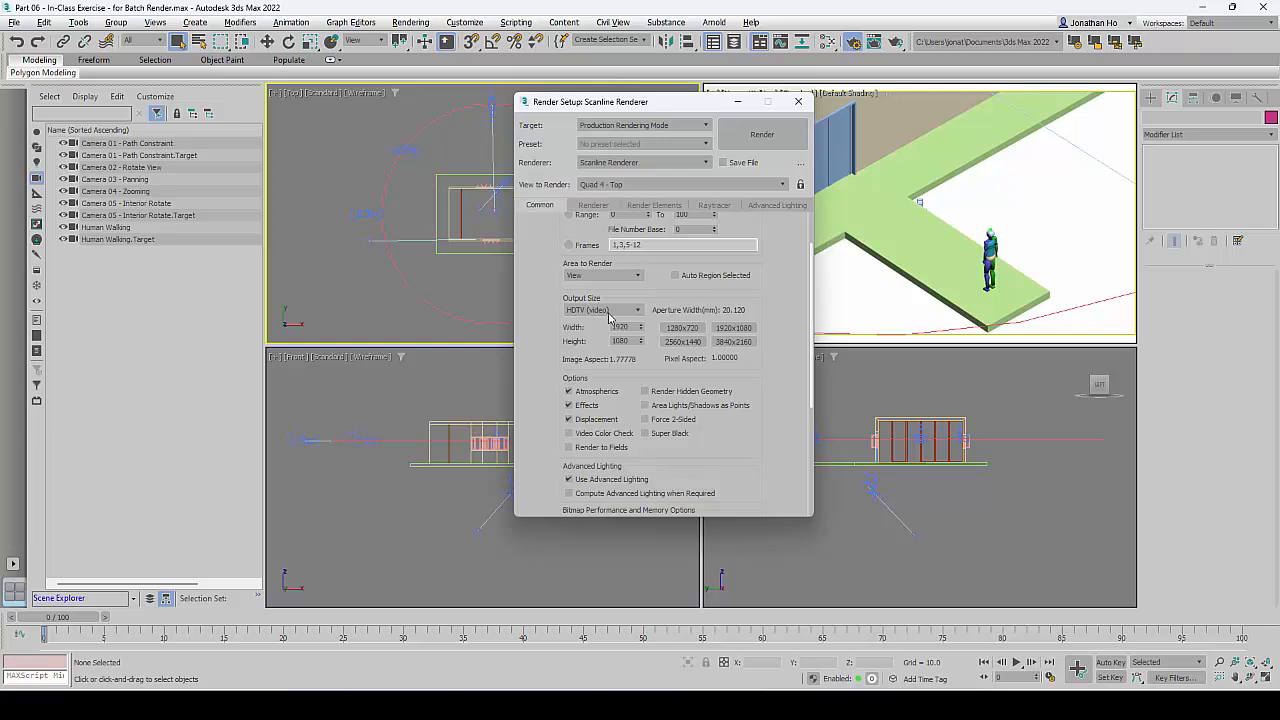
pyautogui.doubleClick(628, 328)
pyautogui.doubleClick(631, 341)
pyautogui.scroll(-4, 618, 362)
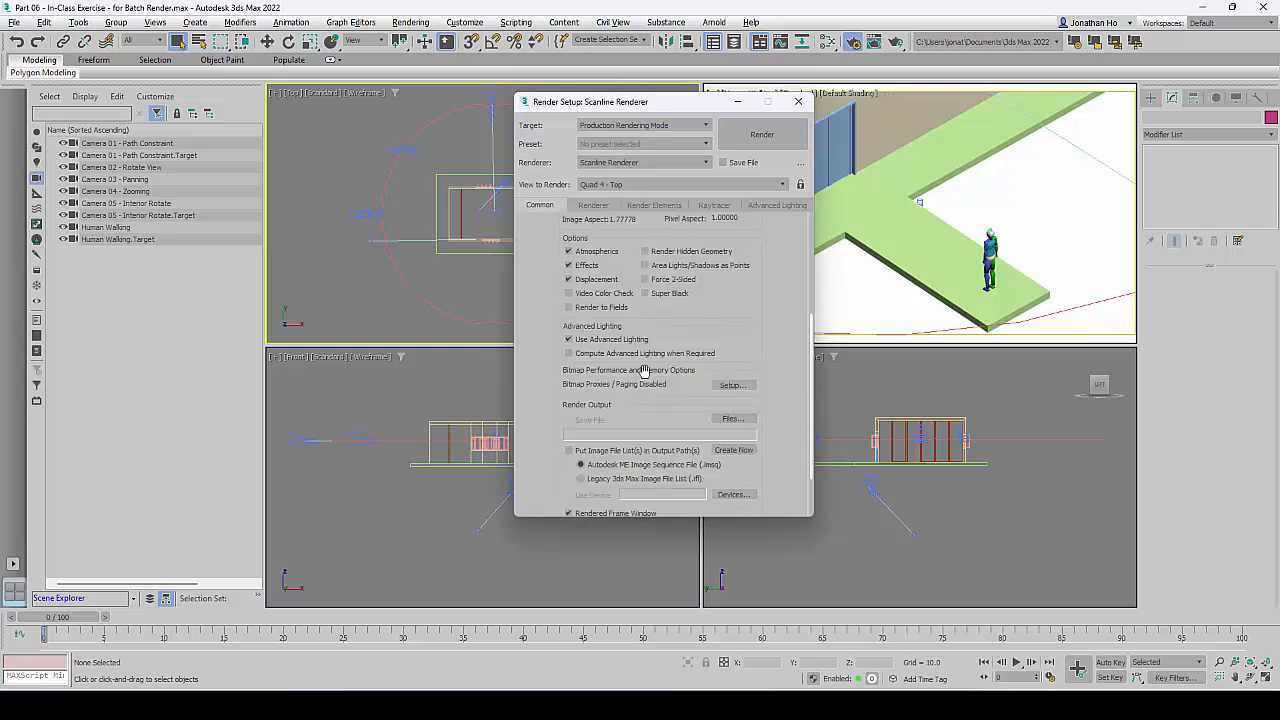
pyautogui.scroll(6, 630, 360)
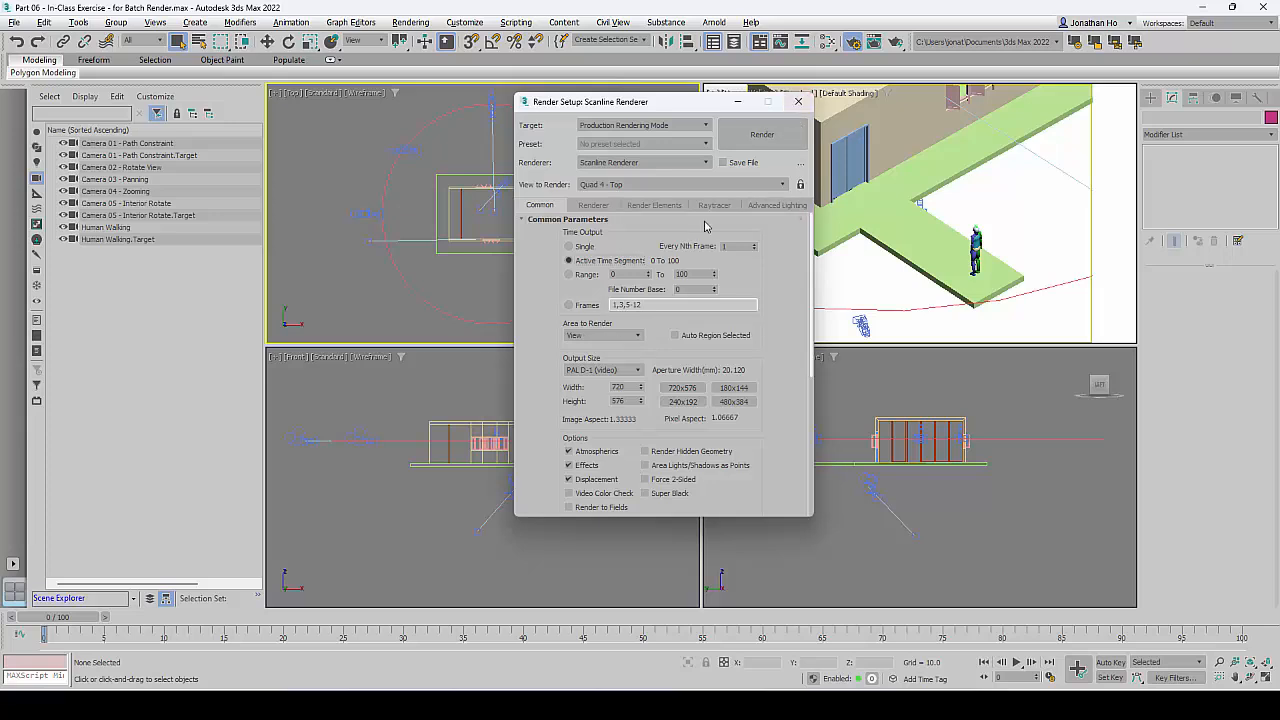
pyautogui.click(801, 101)
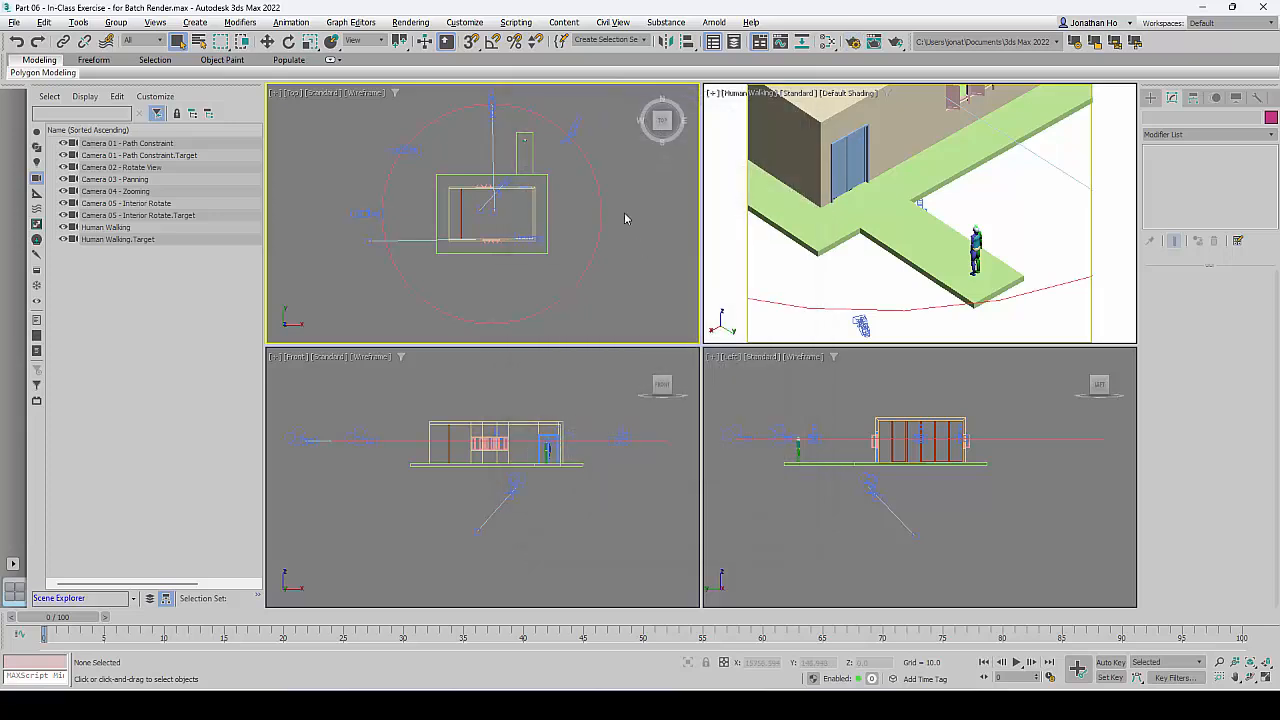
# Open Batch Render and add six view entries to the batch list
pyautogui.click(408, 24)
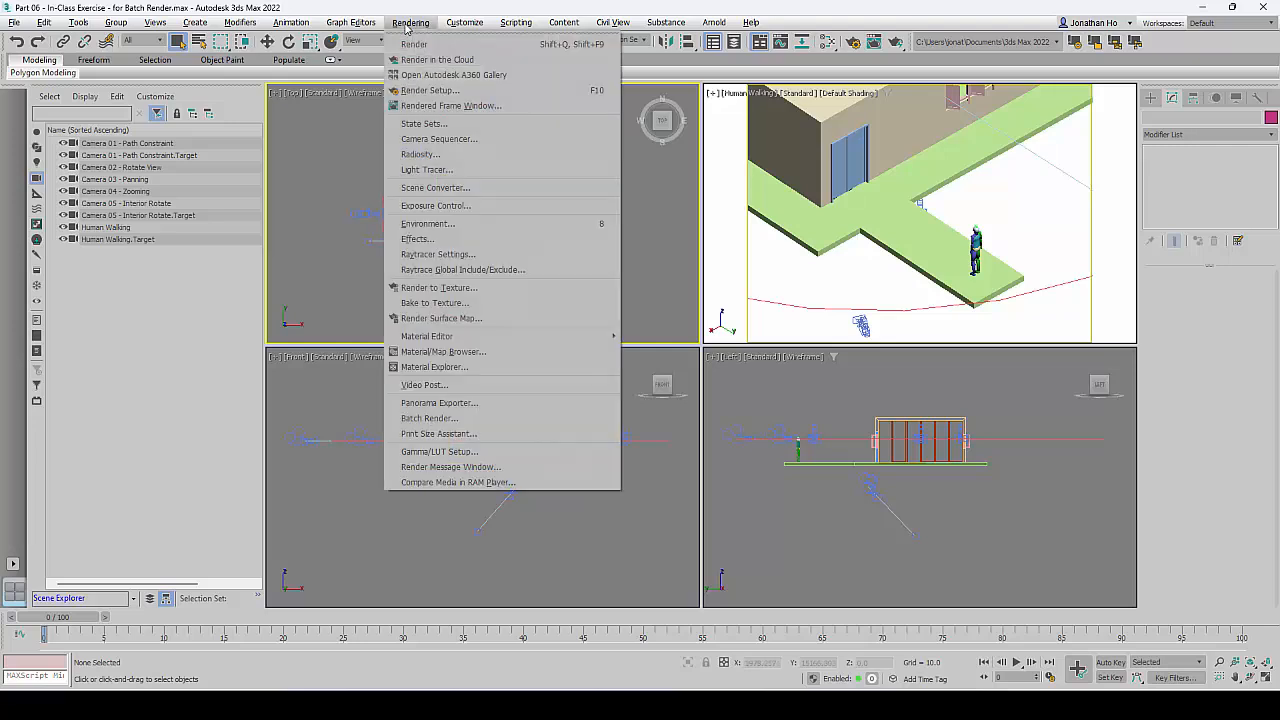
pyautogui.click(532, 420)
pyautogui.moveTo(680, 114); pyautogui.dragTo(714, 121)
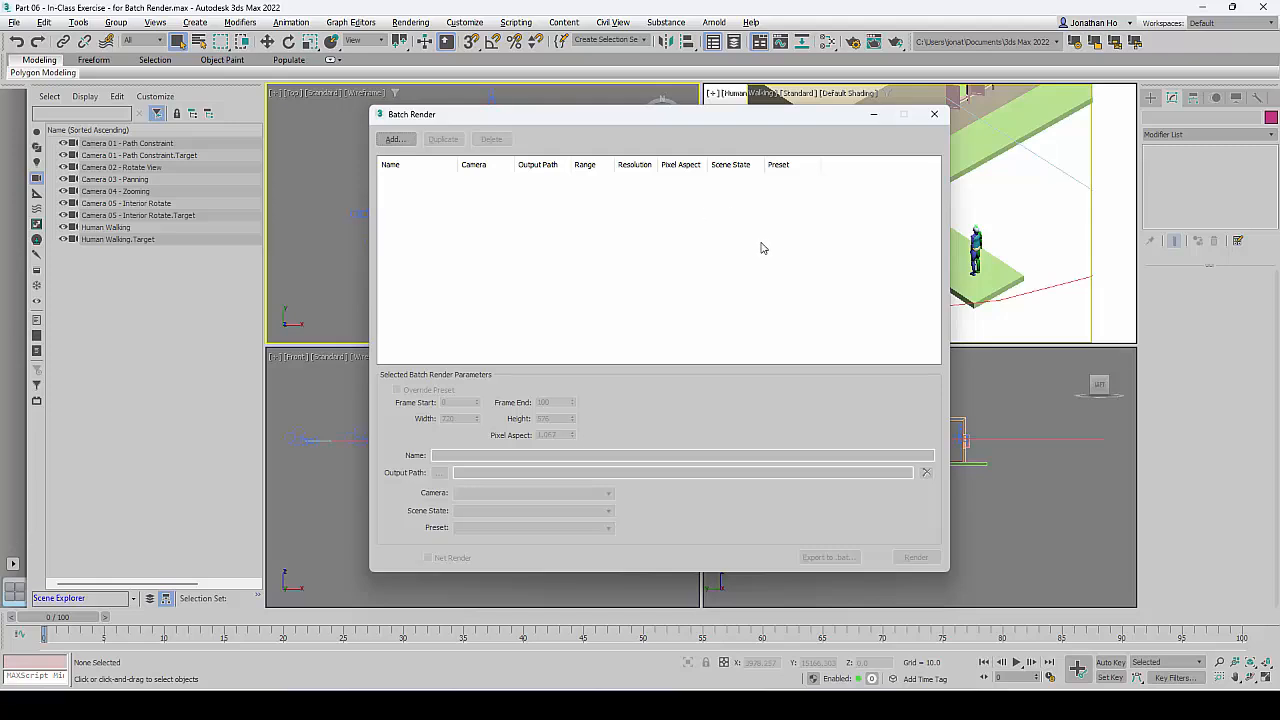
pyautogui.click(402, 142)
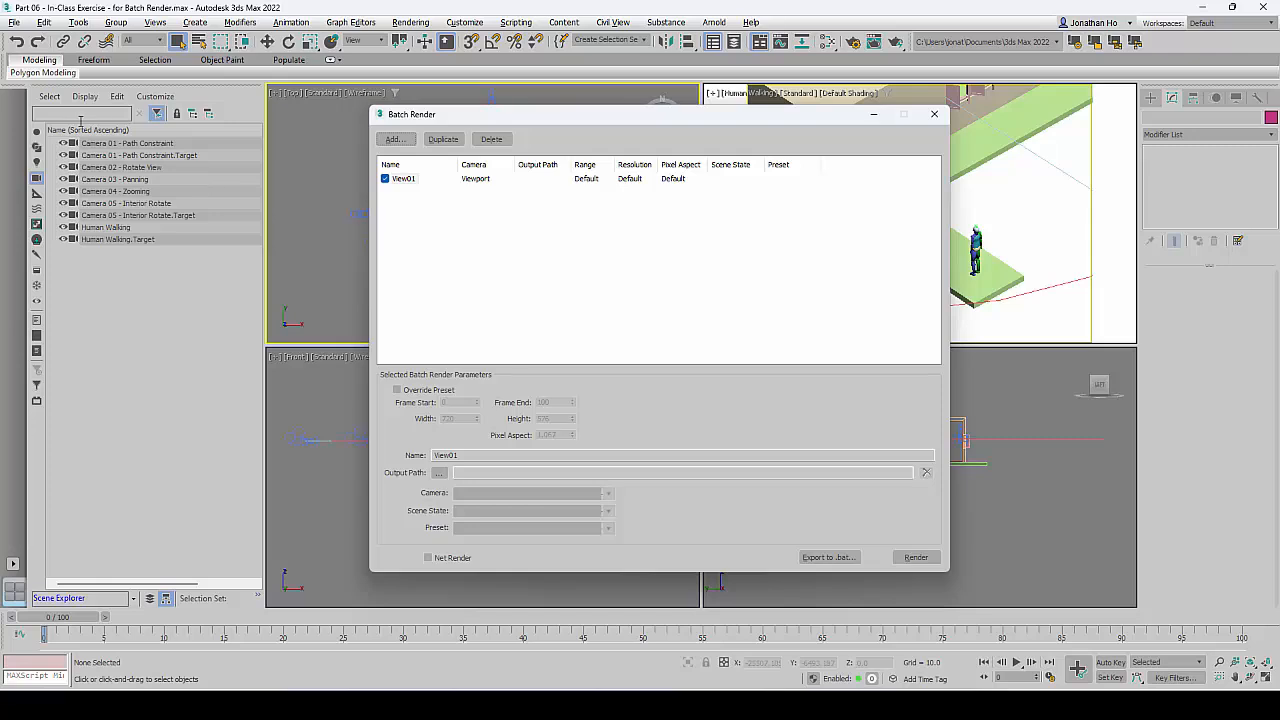
pyautogui.click(519, 237)
pyautogui.click(404, 144)
pyautogui.click(403, 144)
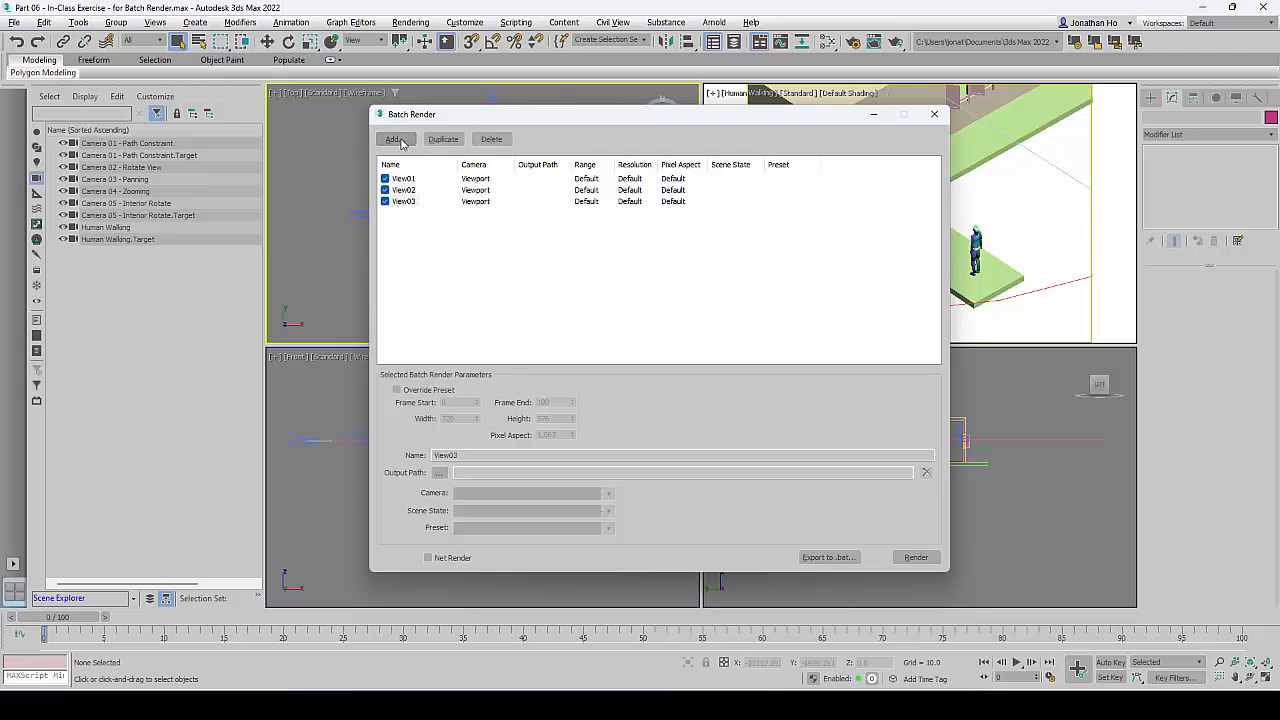
pyautogui.click(403, 143)
pyautogui.click(402, 143)
pyautogui.click(402, 143)
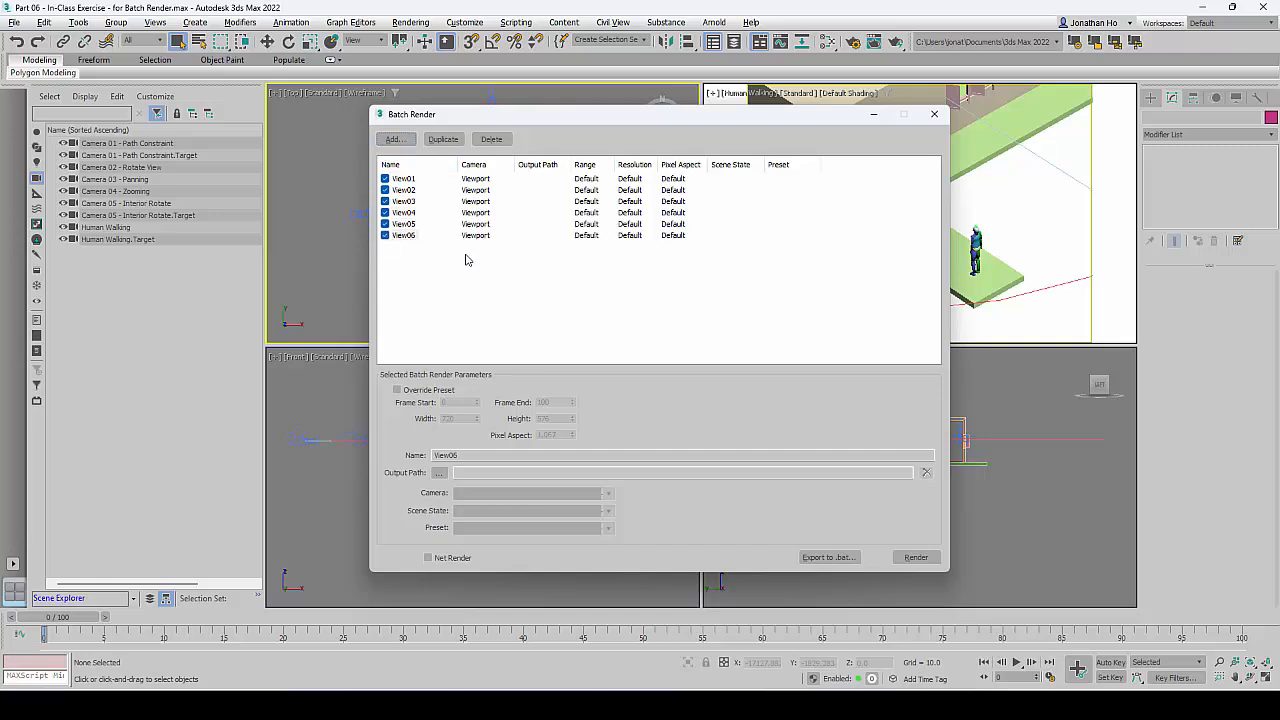
pyautogui.click(535, 322)
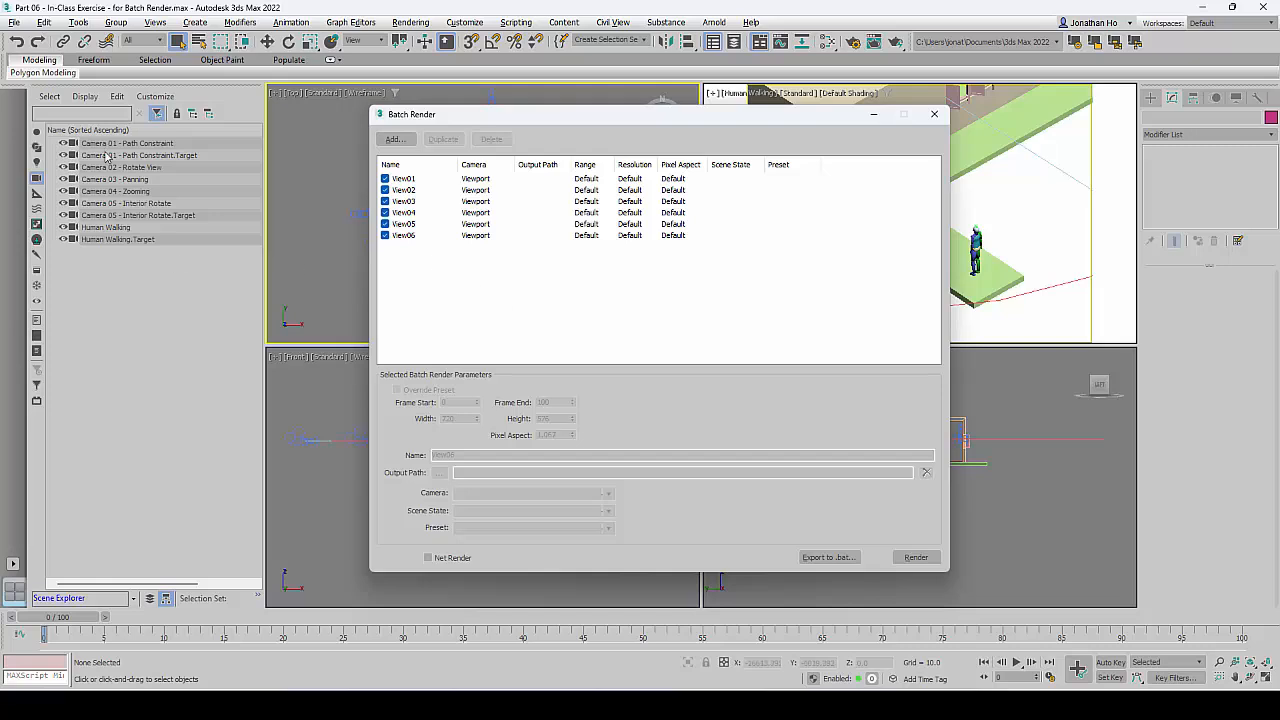
pyautogui.moveTo(545, 118); pyautogui.dragTo(565, 124)
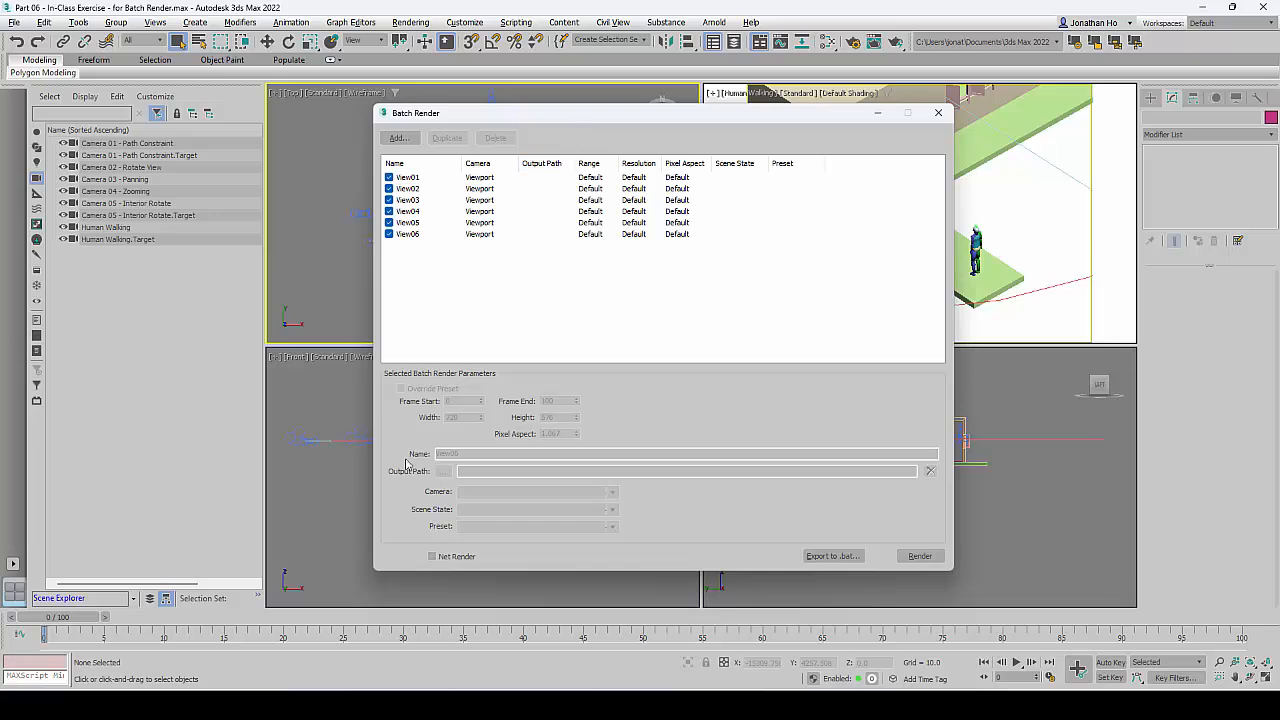
# Switch to File Explorer and examine the camera folders inside Animation Renders, from Cam 01 - Path Constraint to Cam 06 - Human Walking
pyautogui.click(360, 705)
pyautogui.moveTo(1039, 203); pyautogui.dragTo(1028, 212)
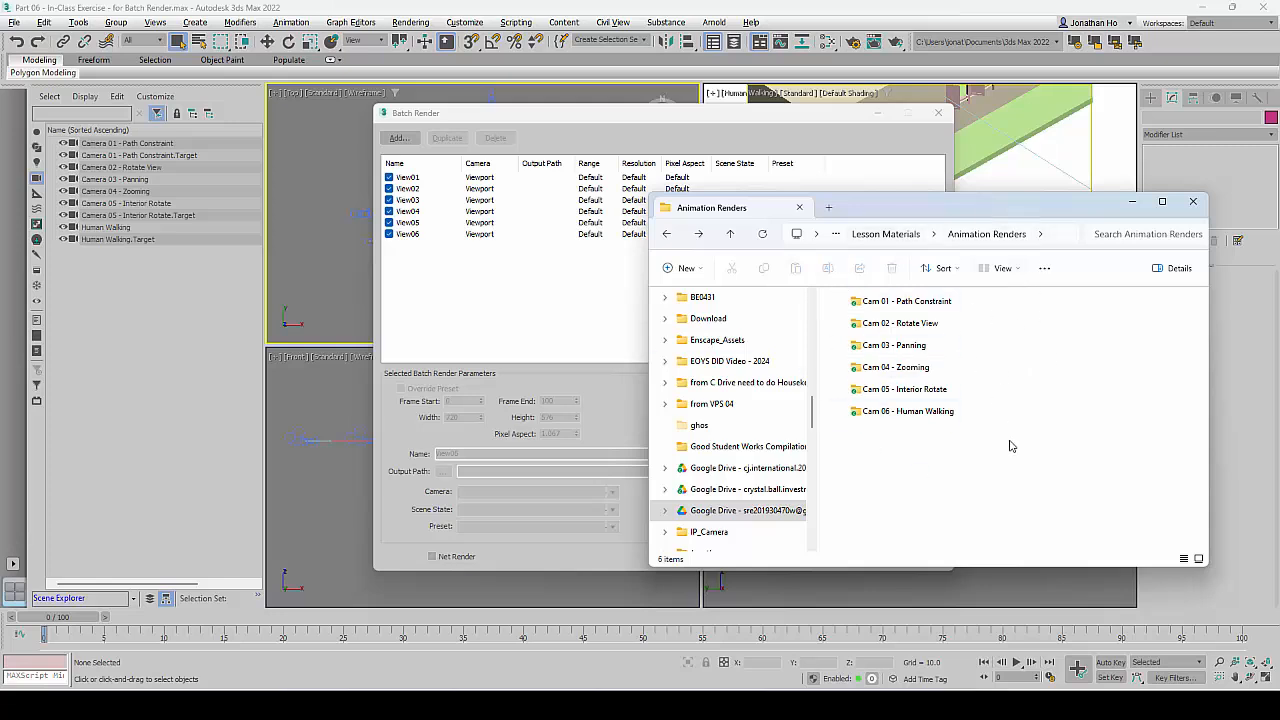
pyautogui.click(931, 300)
pyautogui.click(930, 325)
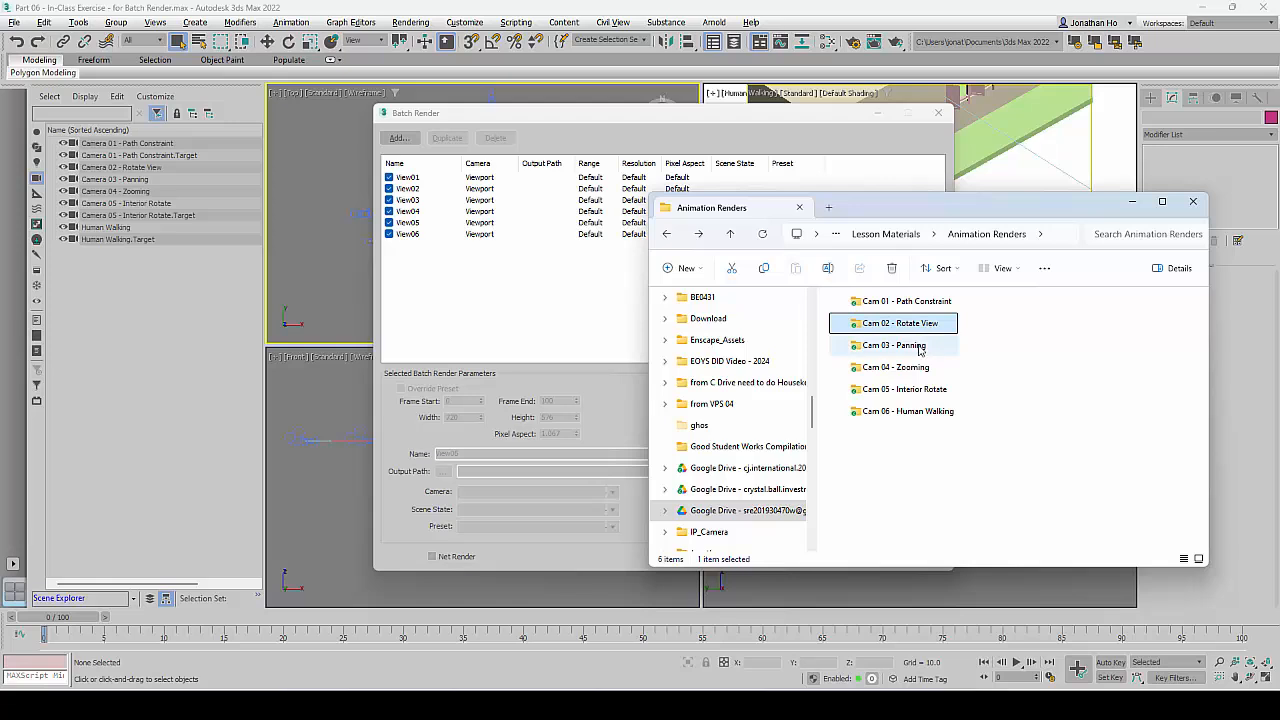
pyautogui.click(919, 347)
pyautogui.click(915, 369)
pyautogui.click(908, 392)
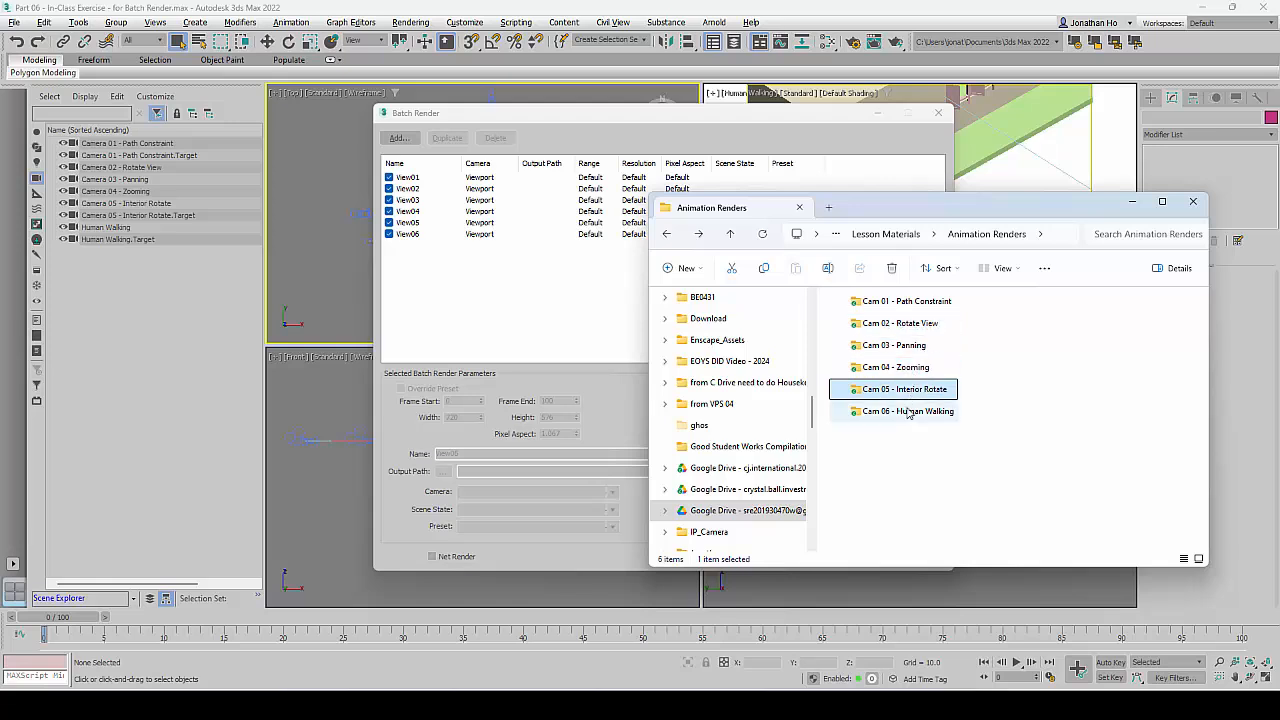
pyautogui.click(910, 411)
pyautogui.click(1095, 428)
pyautogui.click(921, 303)
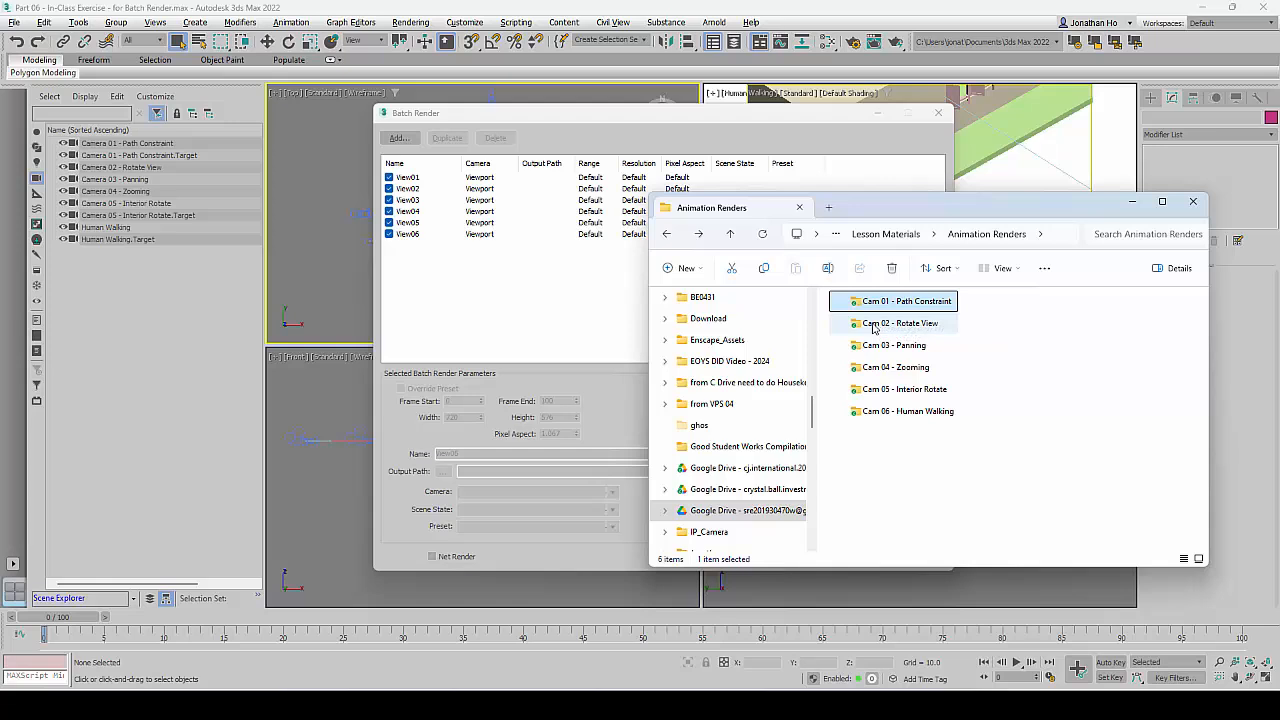
pyautogui.click(882, 413)
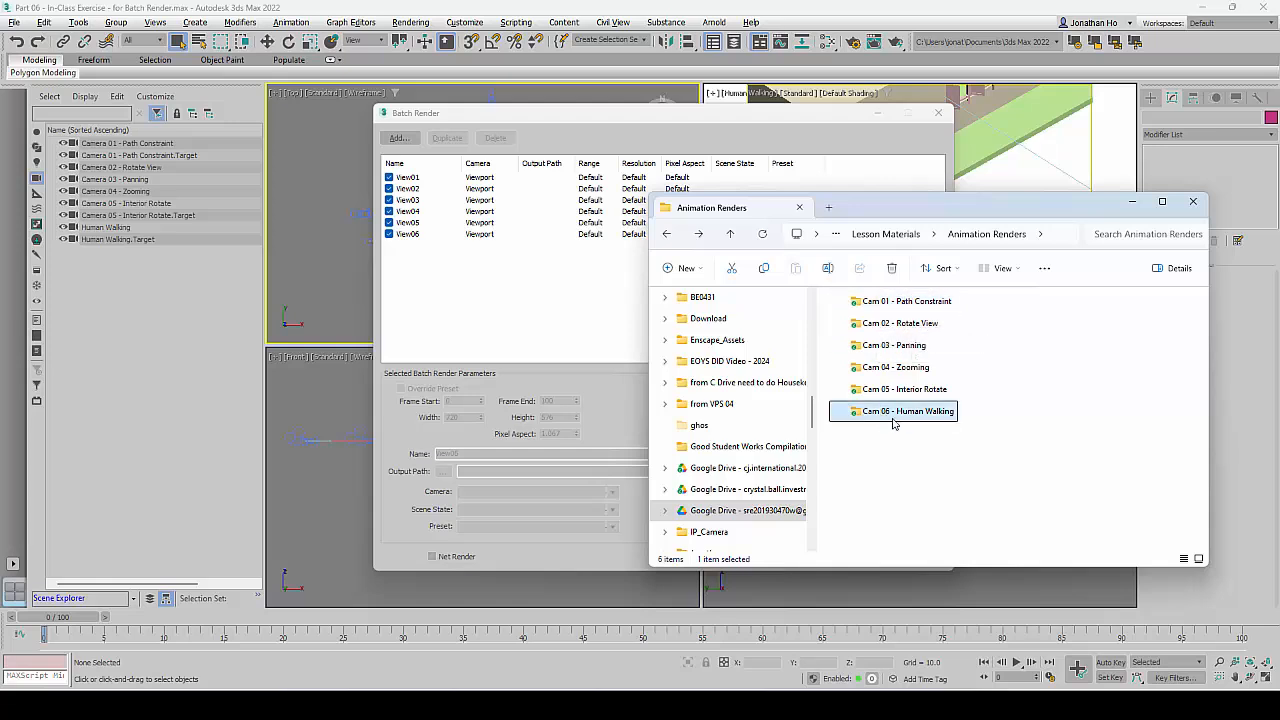
pyautogui.click(1047, 391)
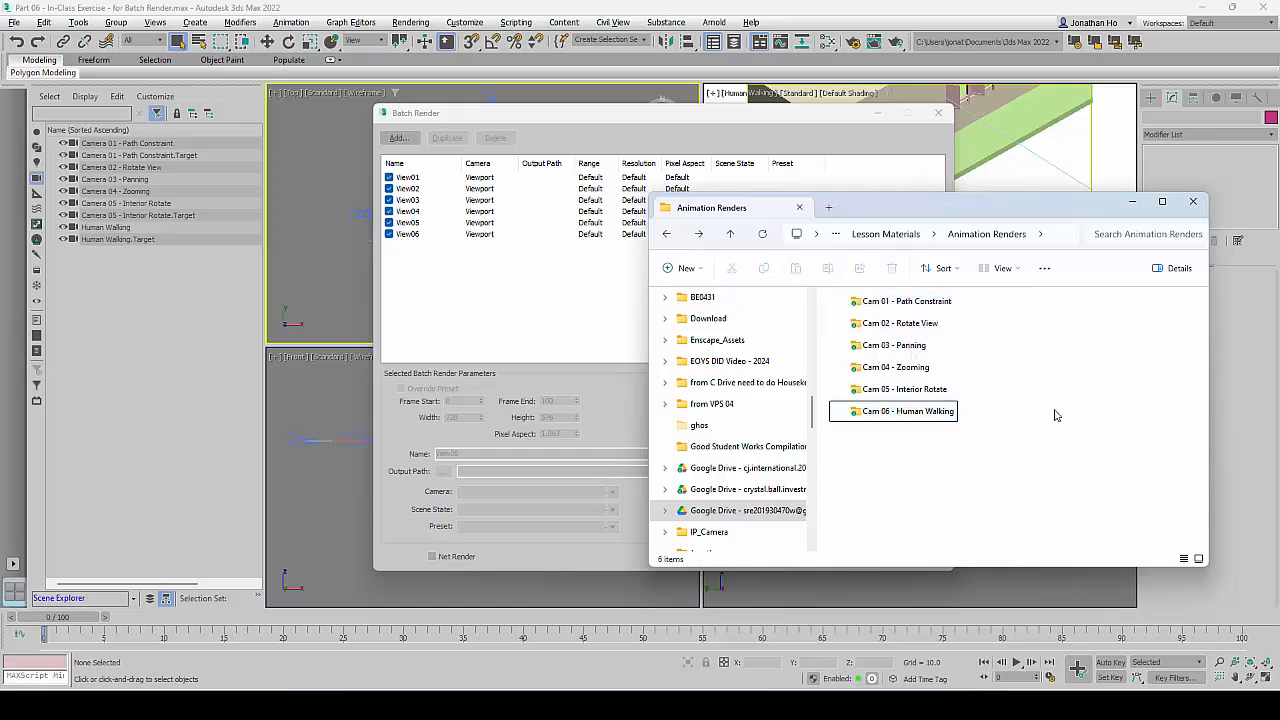
pyautogui.moveTo(1022, 218); pyautogui.dragTo(1035, 239)
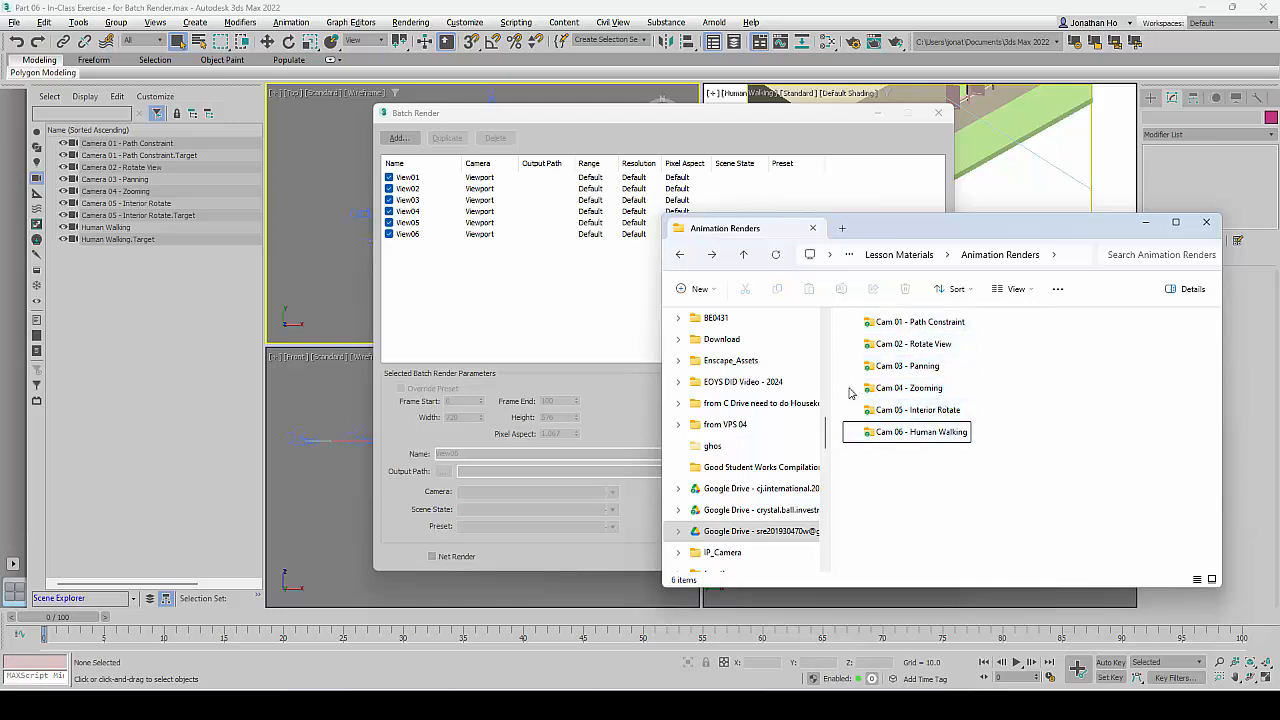
# Copy the folder name "Cam 01 - Path Constraint" and use it to rename the View01 batch entry
pyautogui.click(965, 323)
pyautogui.click(953, 323)
pyautogui.hotkey('ctrl', 'c')
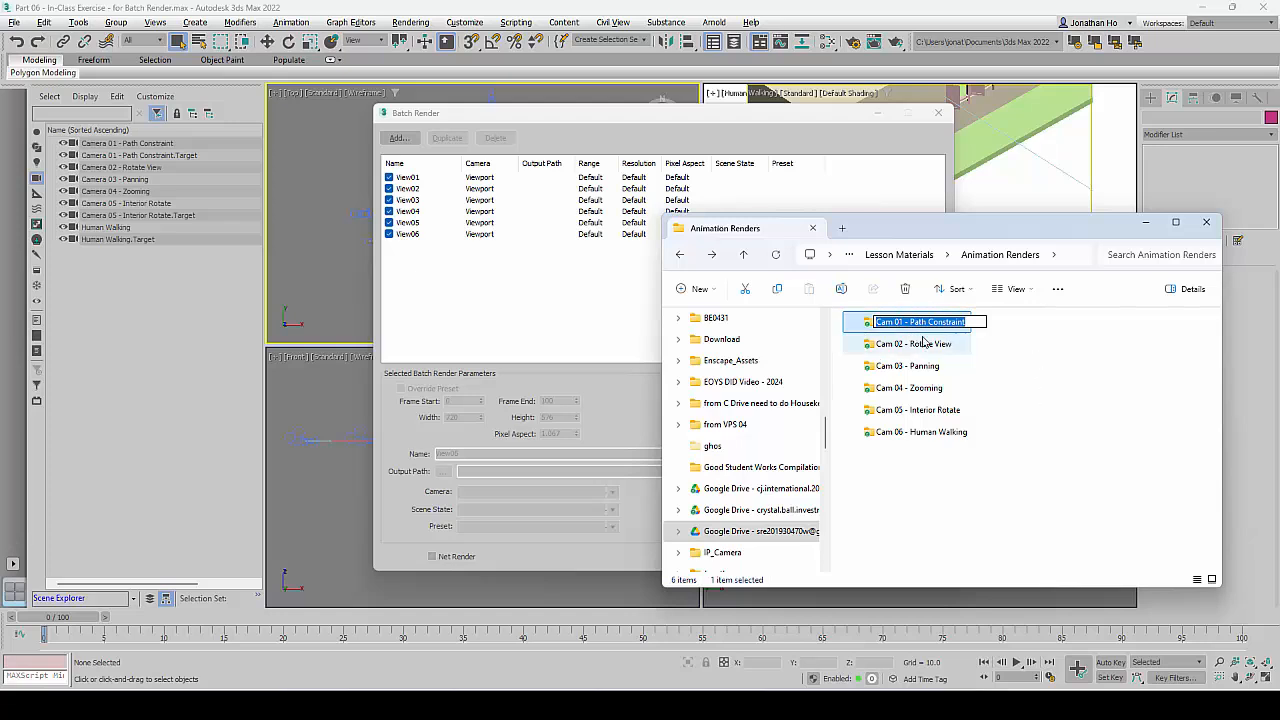
pyautogui.press('Return')
pyautogui.click(577, 337)
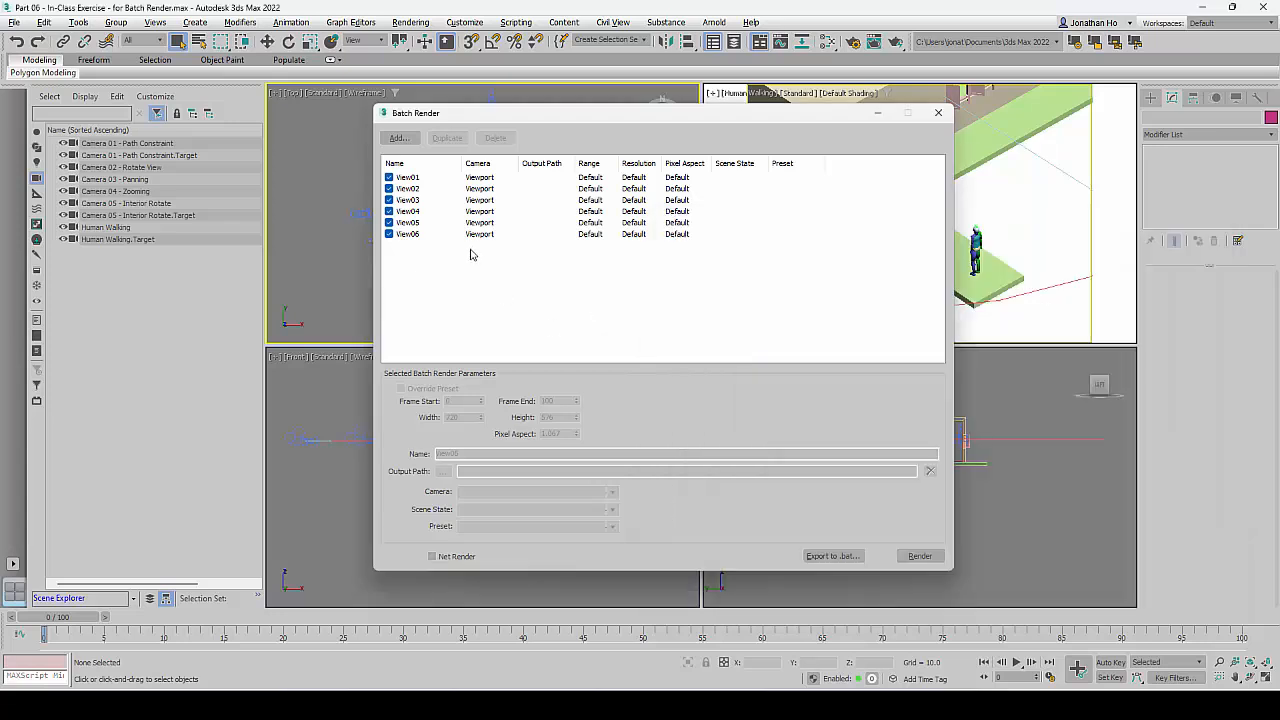
pyautogui.click(410, 178)
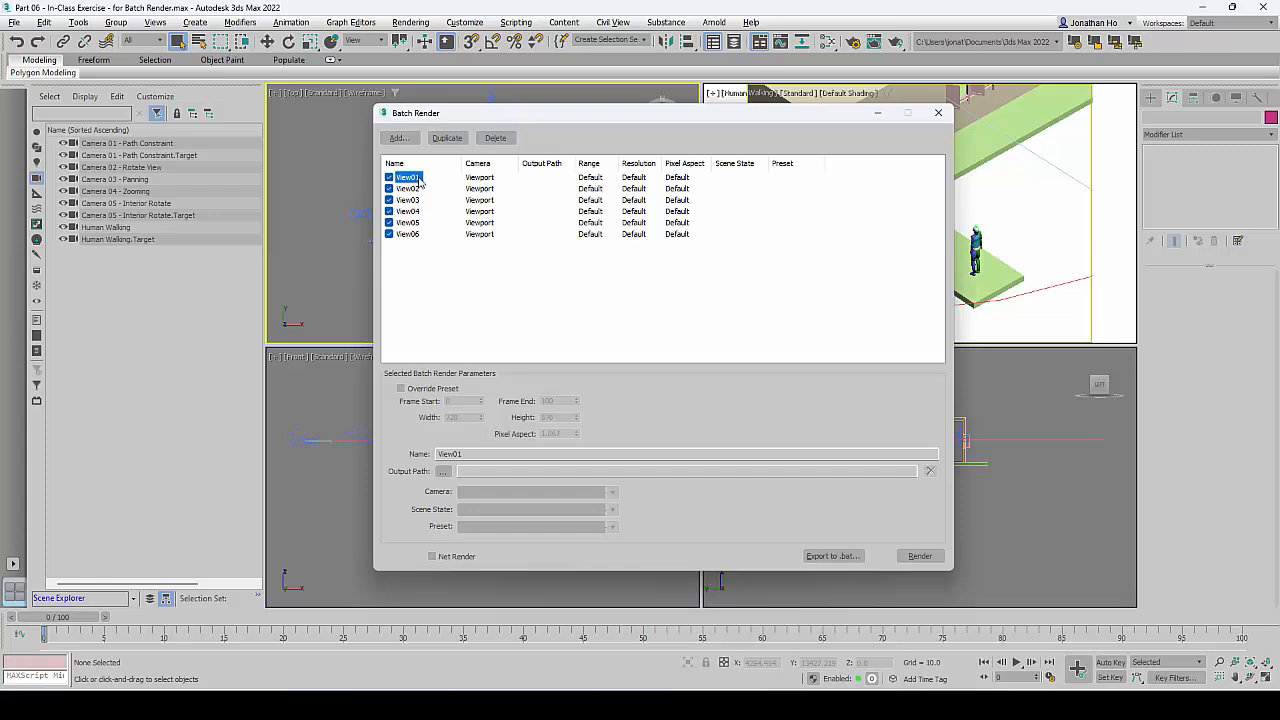
pyautogui.click(472, 456)
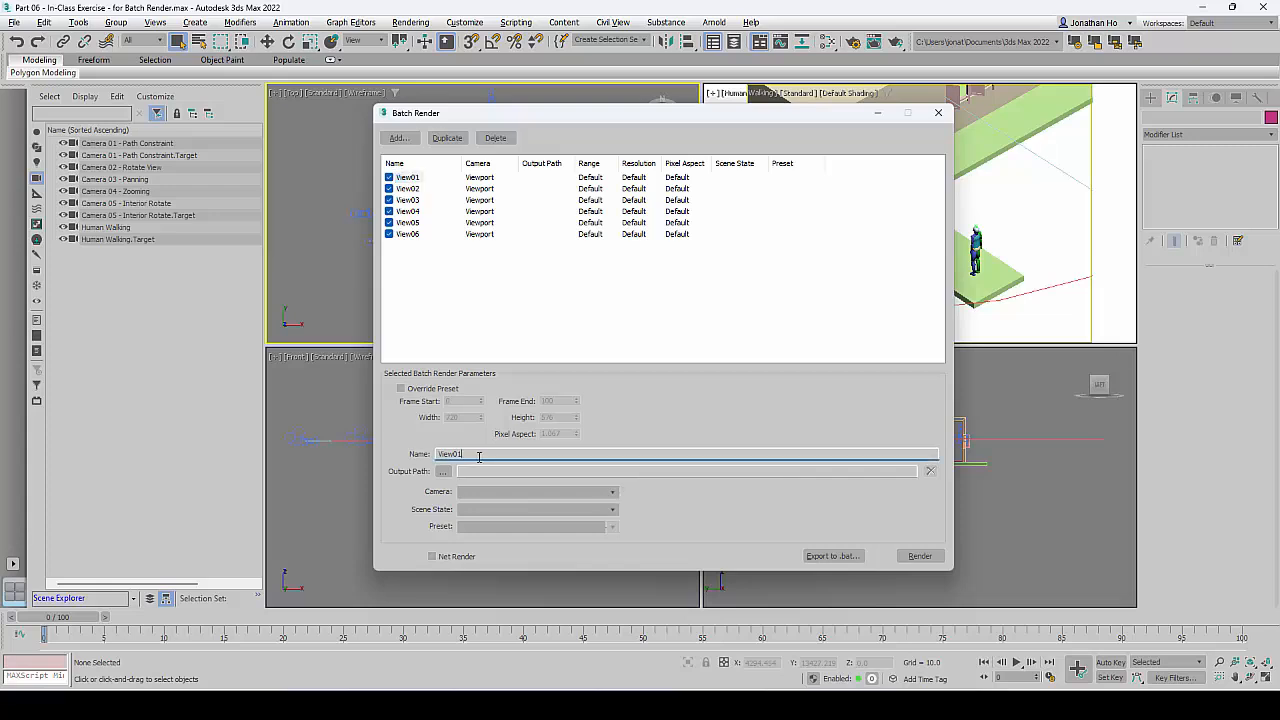
pyautogui.doubleClick(468, 456)
pyautogui.hotkey('ctrl', 'v')
pyautogui.press('Return')
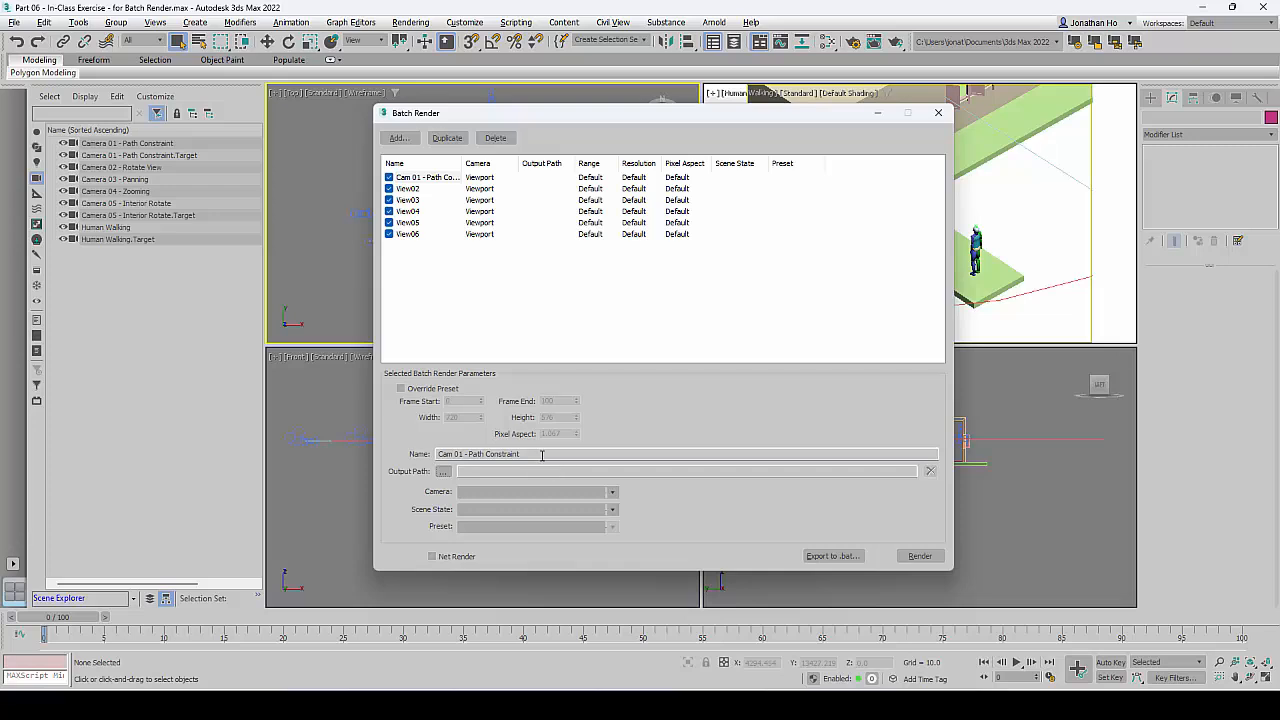
# Start choosing the first batch entry's output path and go to the Animation Renders folder using its path copied from File Explorer
pyautogui.click(443, 472)
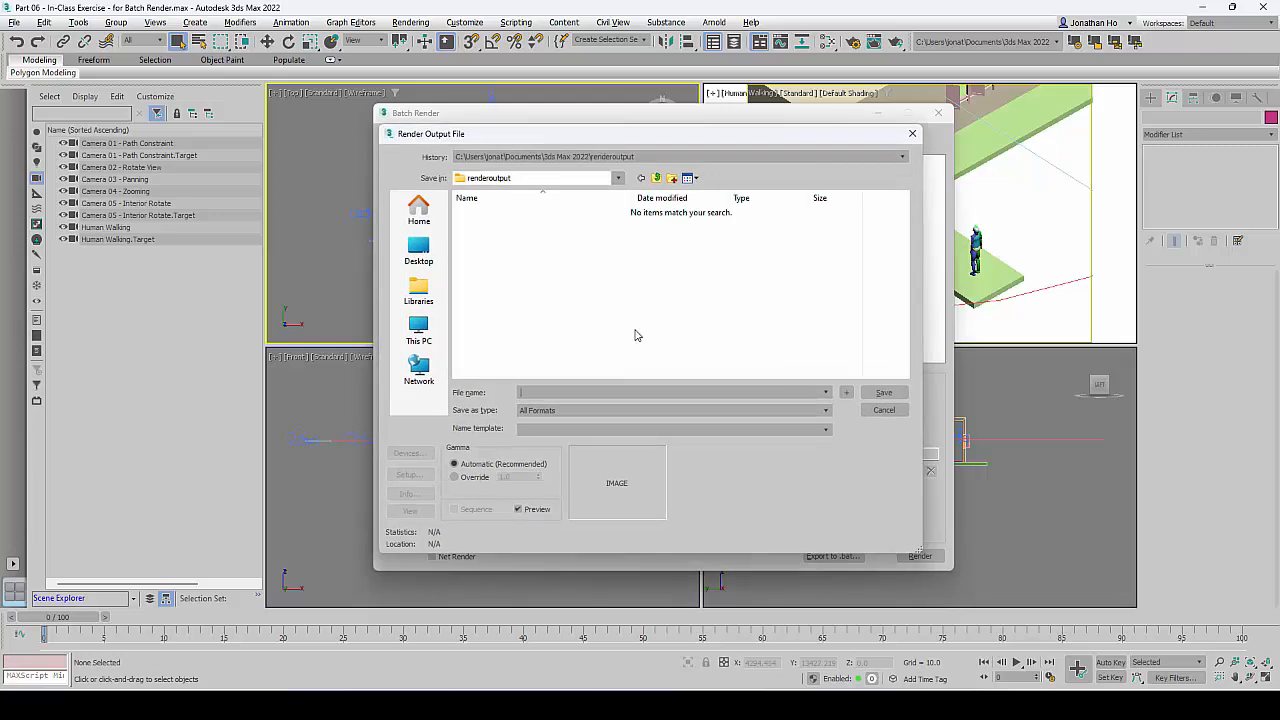
pyautogui.hotkey('alt', 'Tab')
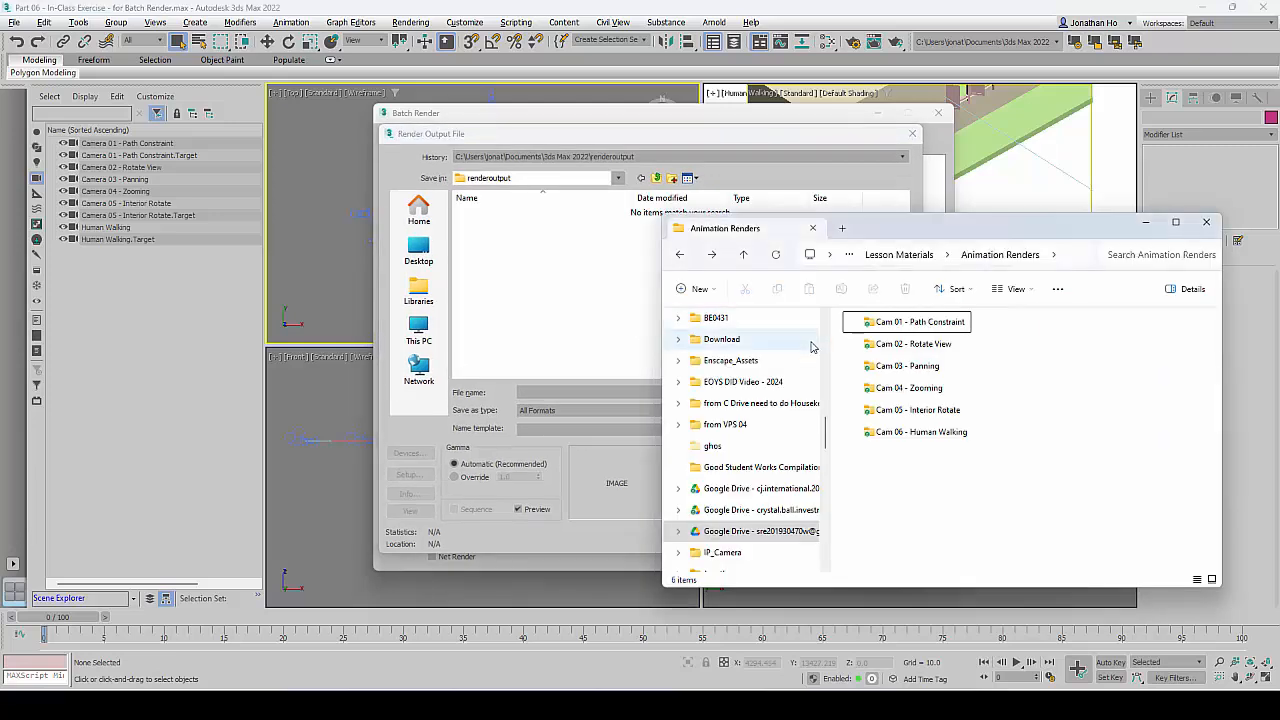
pyautogui.click(1075, 260)
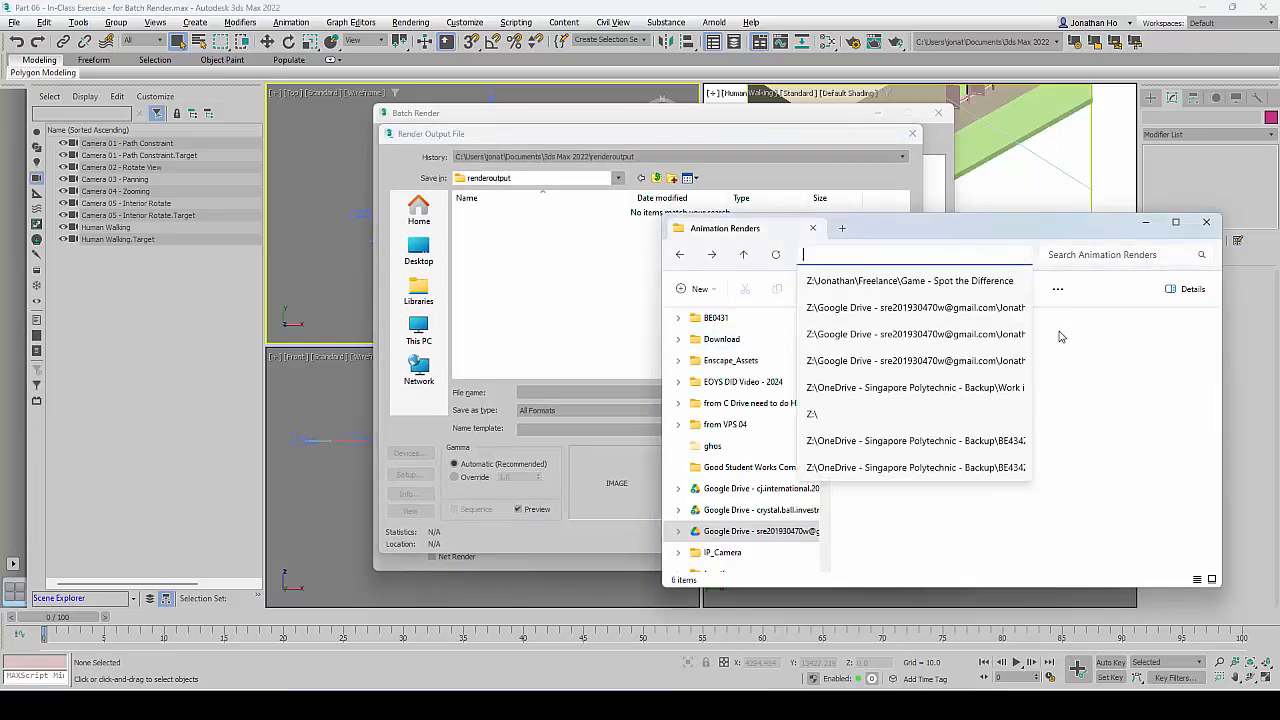
pyautogui.click(1120, 391)
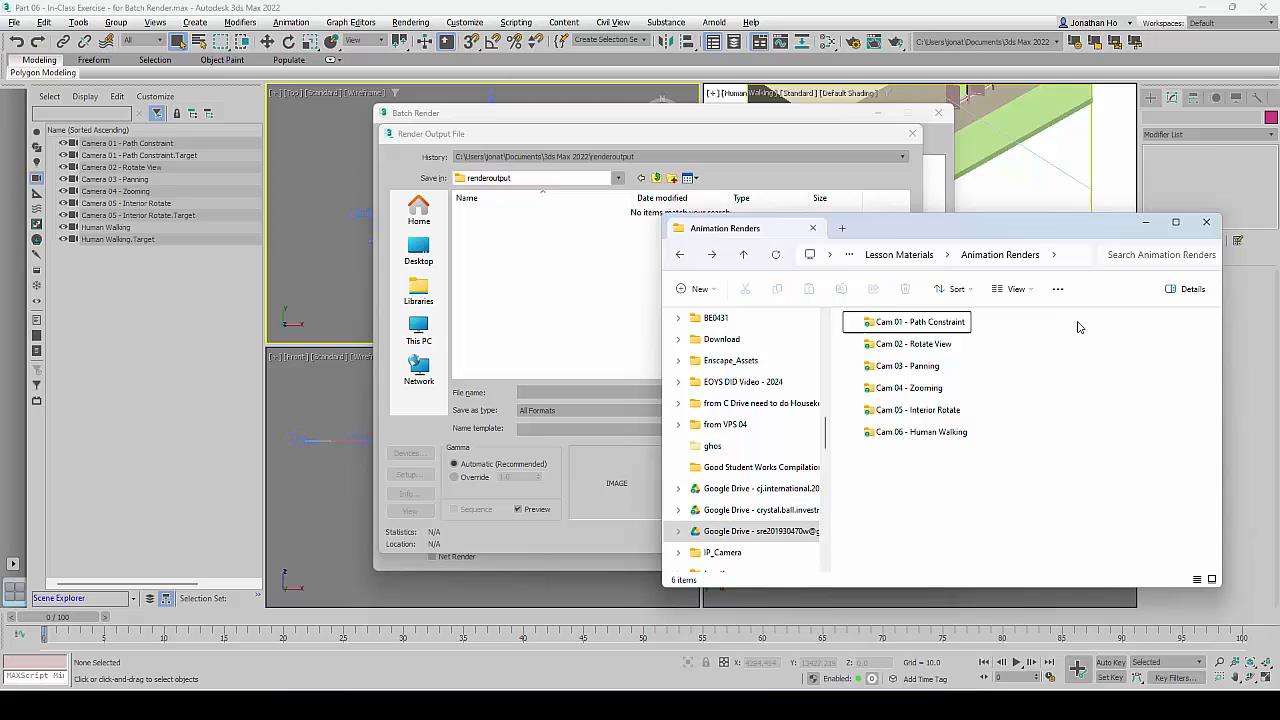
pyautogui.click(1071, 261)
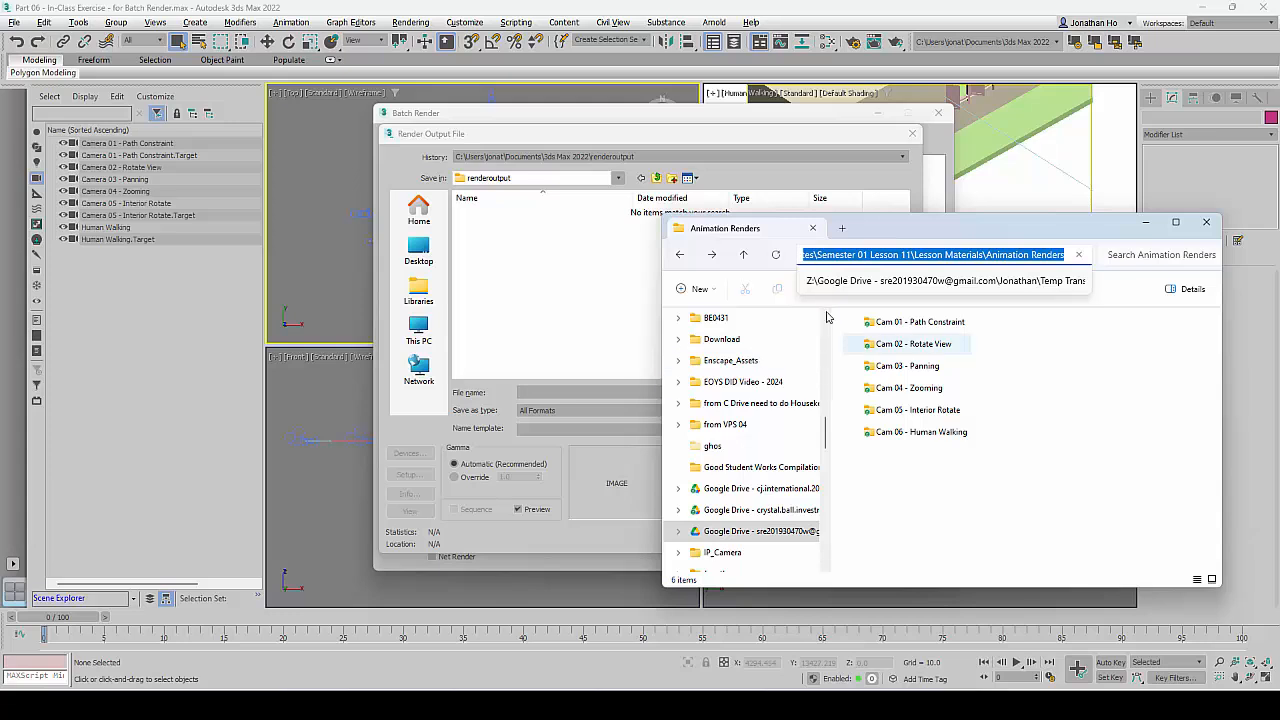
pyautogui.click(588, 297)
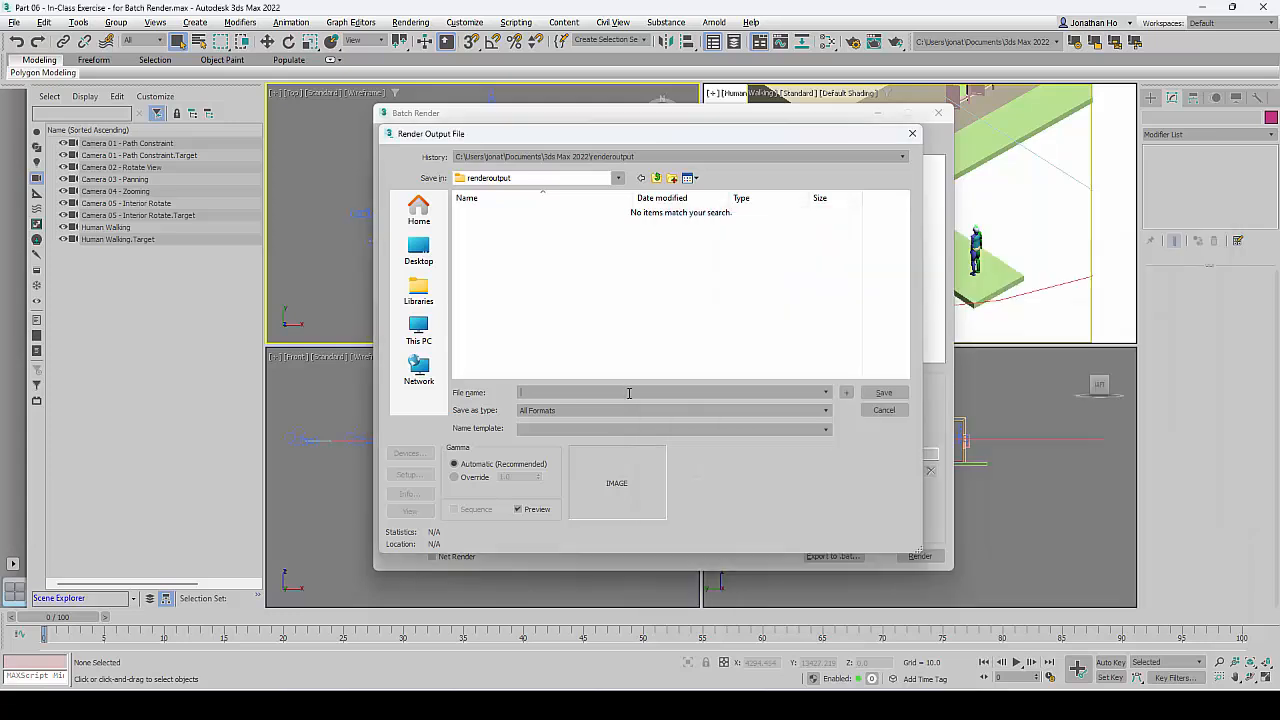
pyautogui.hotkey('ctrl', 'v')
pyautogui.press('Return')
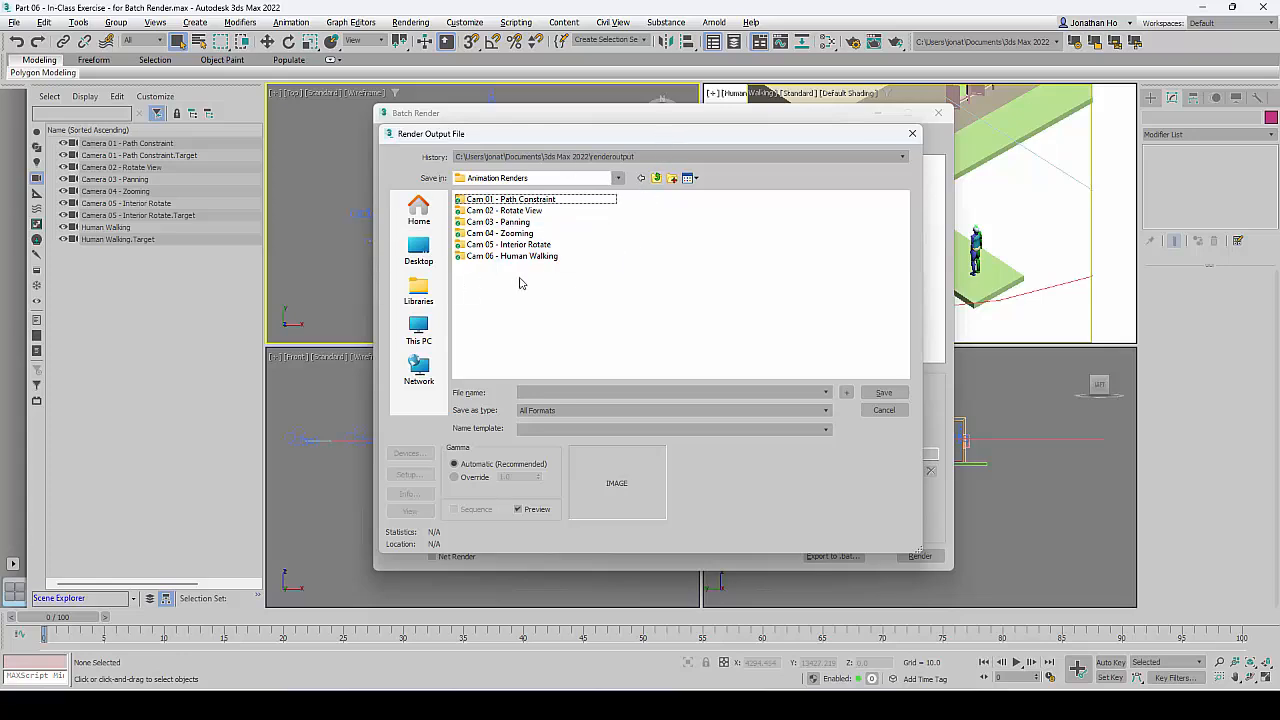
# Save the first batch entry's output in the Cam 01 - Path Constraint folder as JPEG "Cam 01 - 0000" at quality 100
pyautogui.click(538, 201)
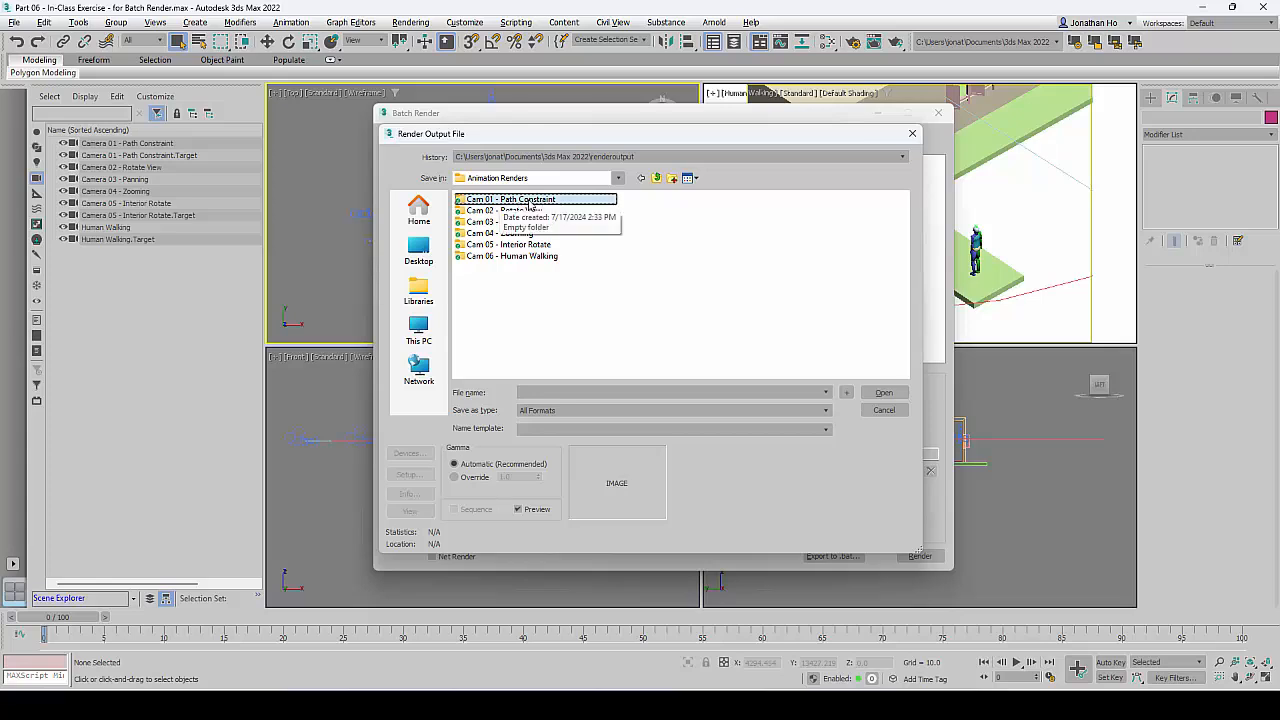
pyautogui.click(884, 392)
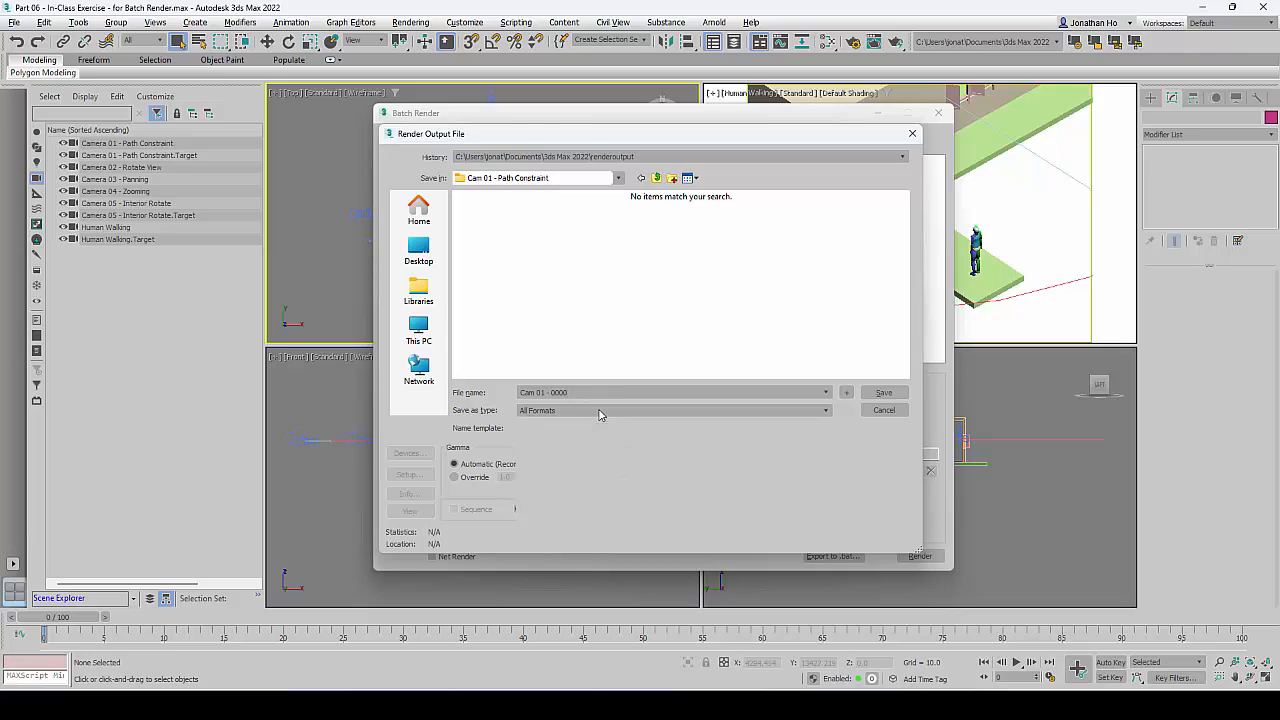
pyautogui.click(600, 412)
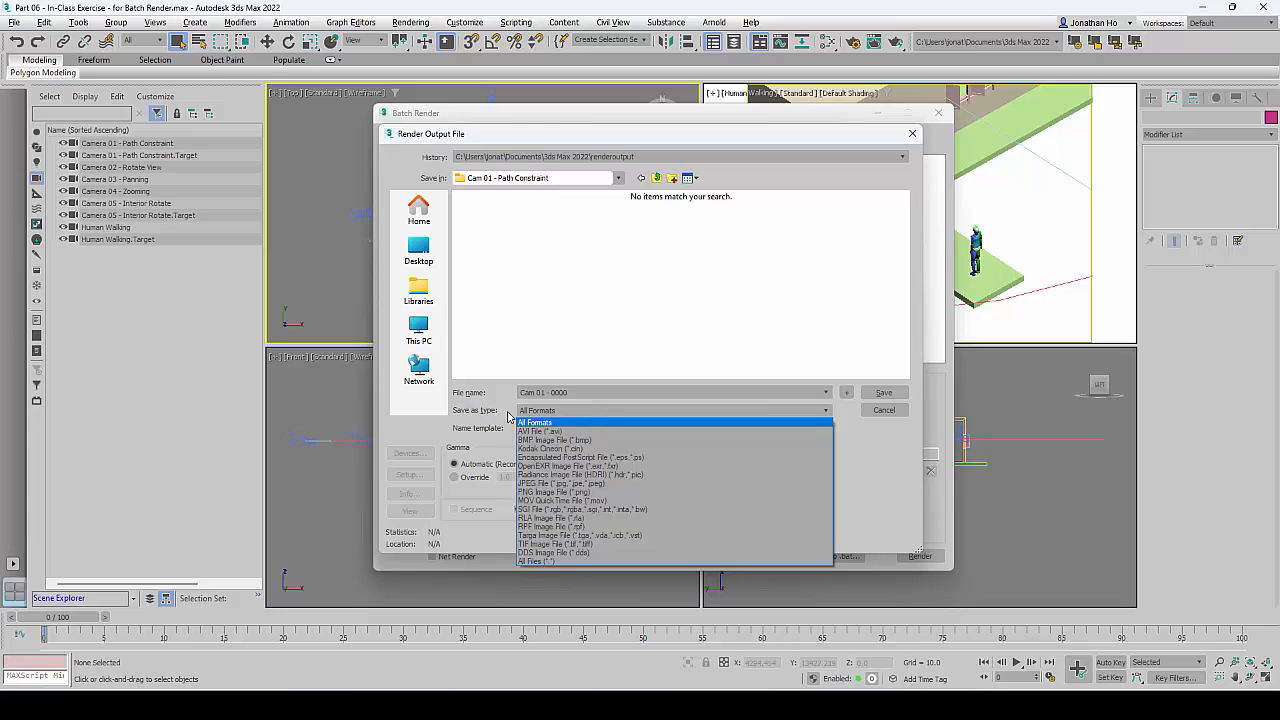
pyautogui.click(563, 484)
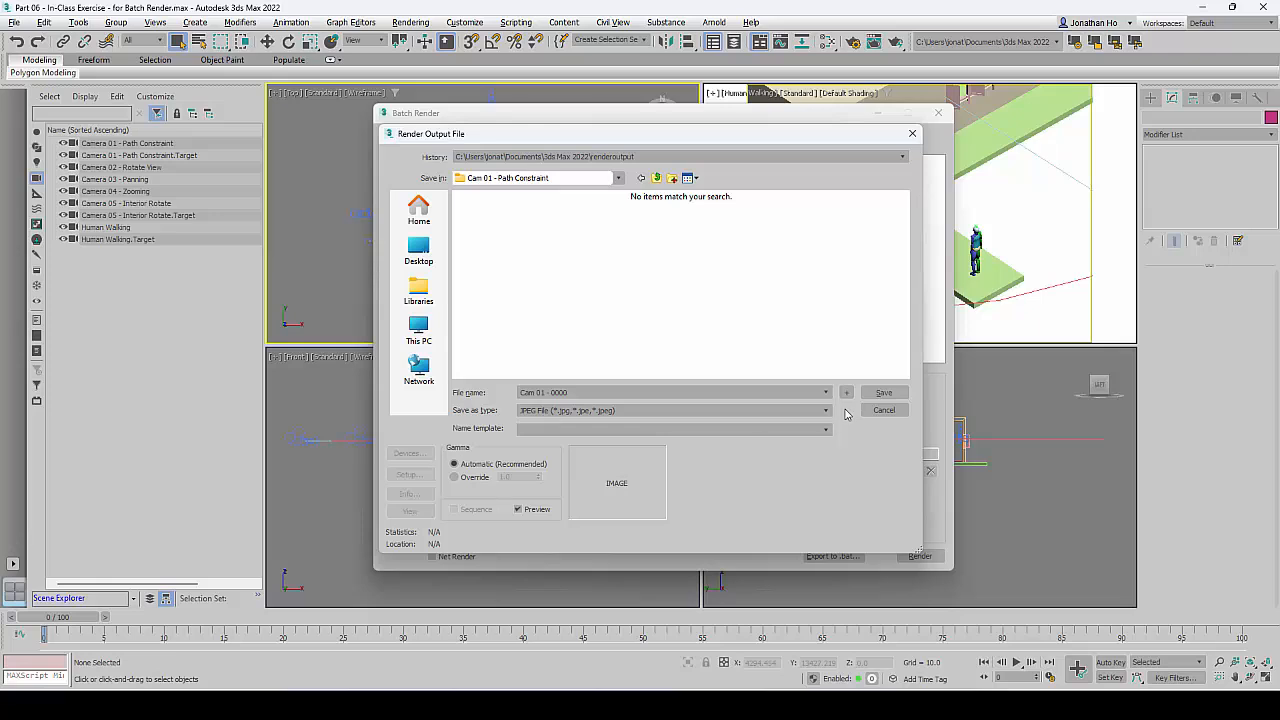
pyautogui.click(885, 393)
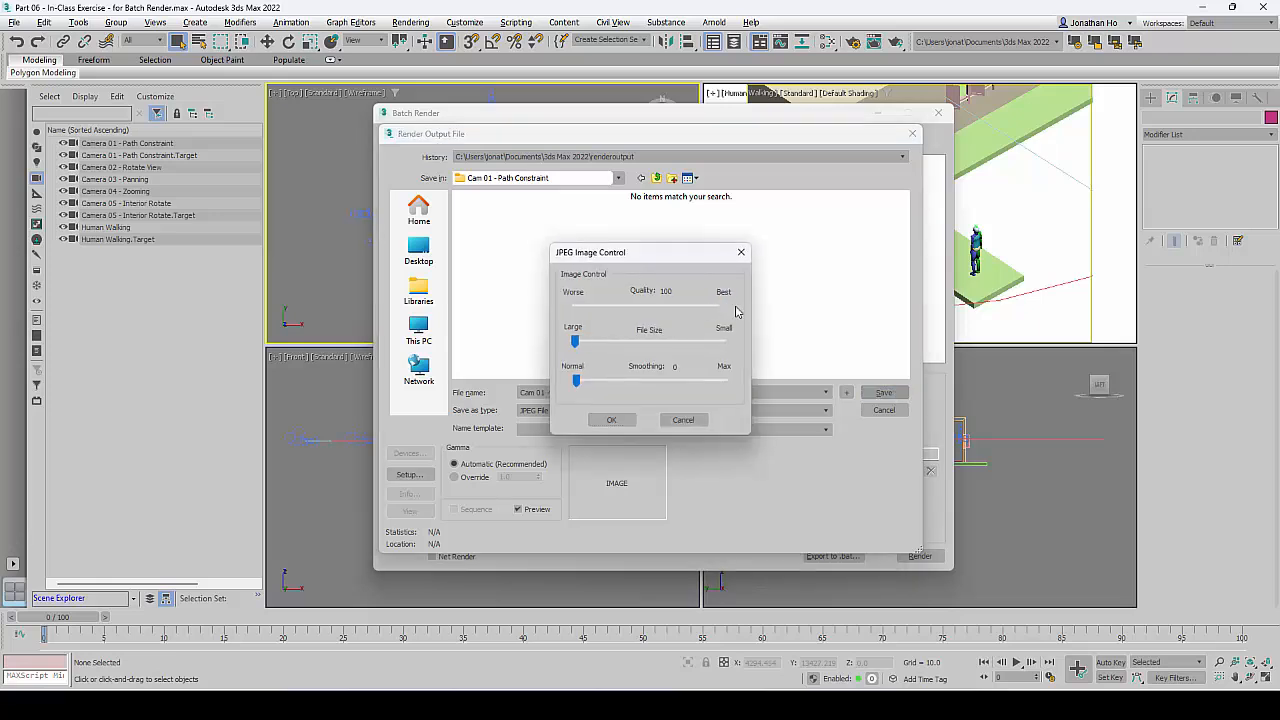
pyautogui.click(606, 420)
pyautogui.click(595, 307)
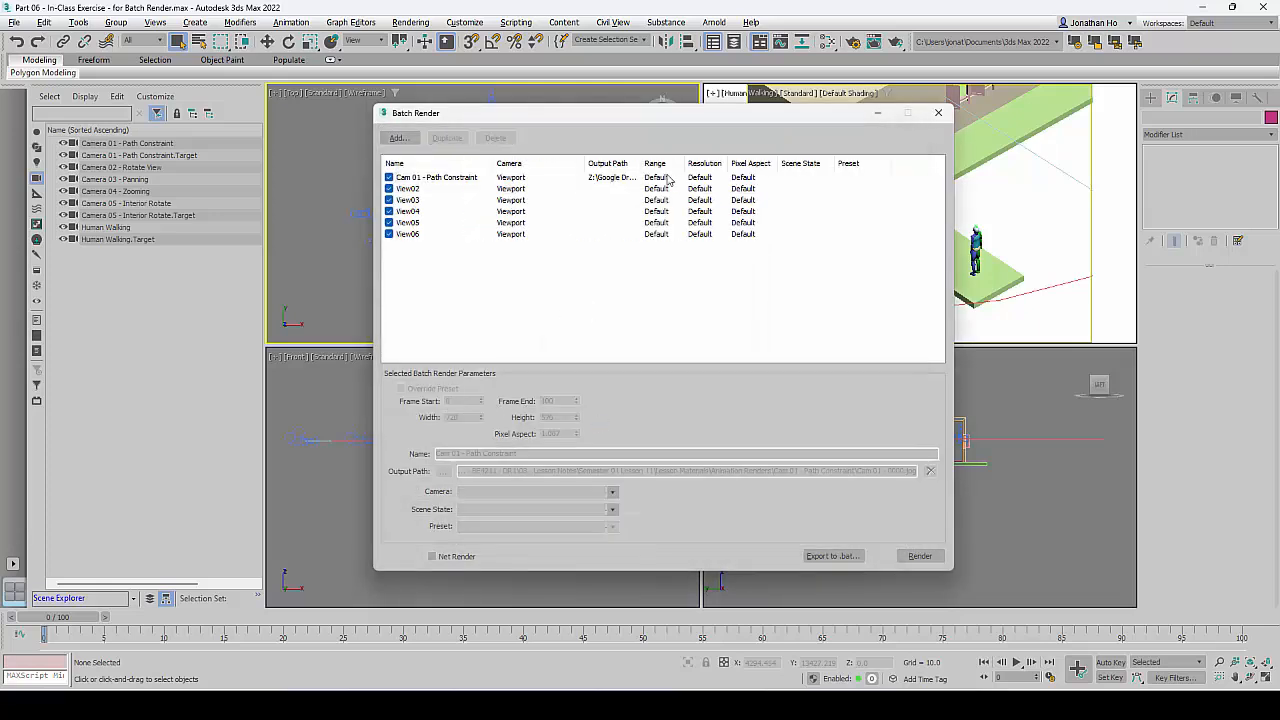
# Adjust the Output Path column width and assign Camera 01 - Path Constraint to the Cam 01 - Path Constraint batch entry
pyautogui.moveTo(643, 164); pyautogui.dragTo(670, 164)
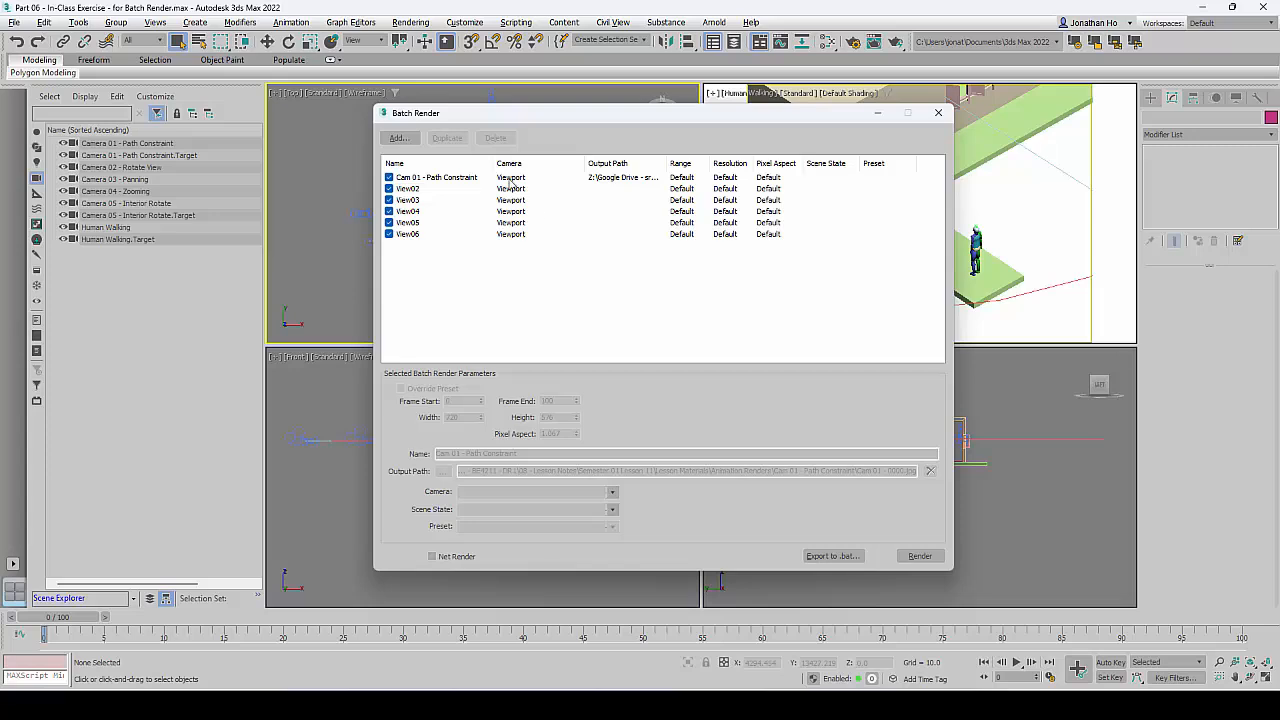
pyautogui.click(450, 181)
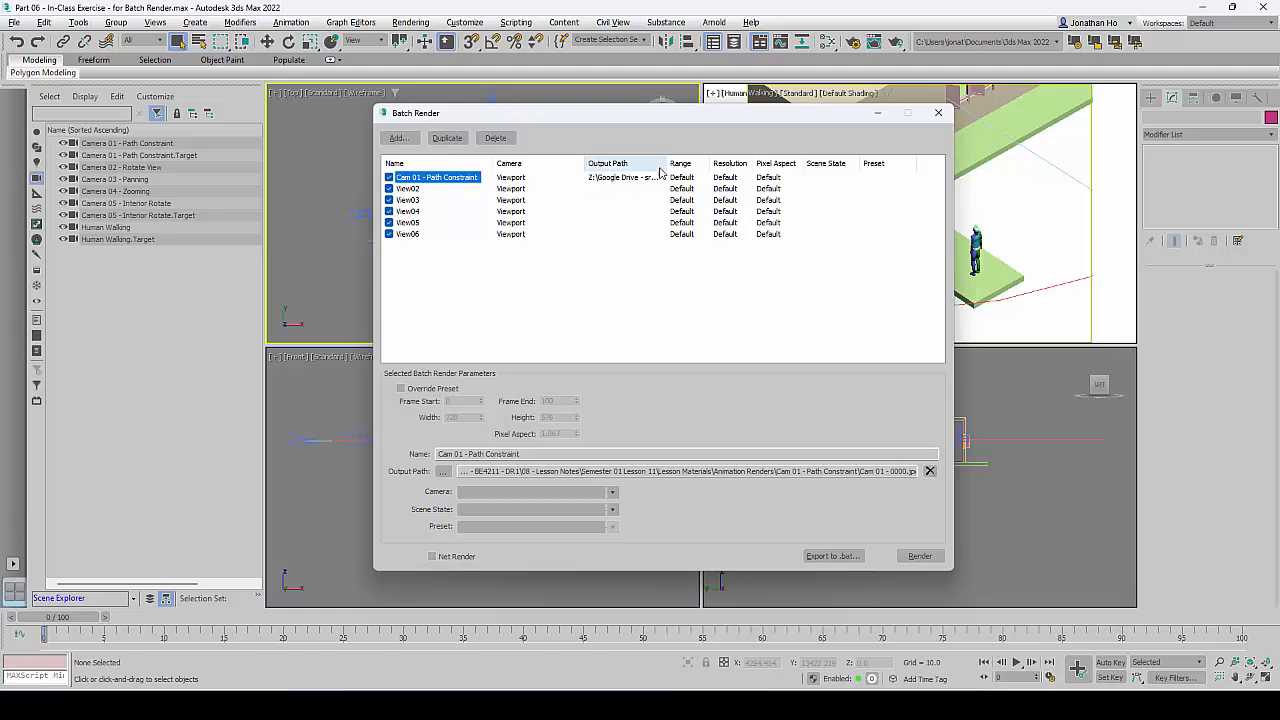
pyautogui.moveTo(667, 163)
pyautogui.mouseDown()
pyautogui.moveTo(730, 163)
pyautogui.moveTo(655, 162)
pyautogui.mouseUp()
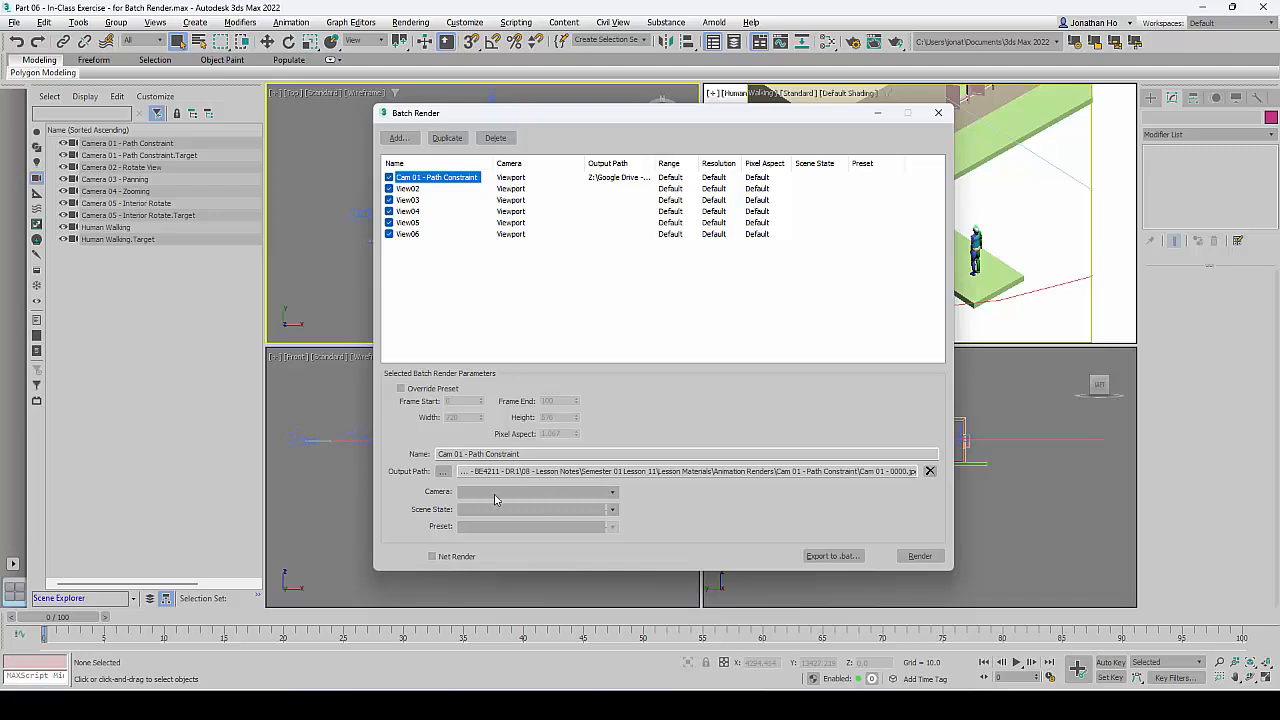
pyautogui.click(613, 492)
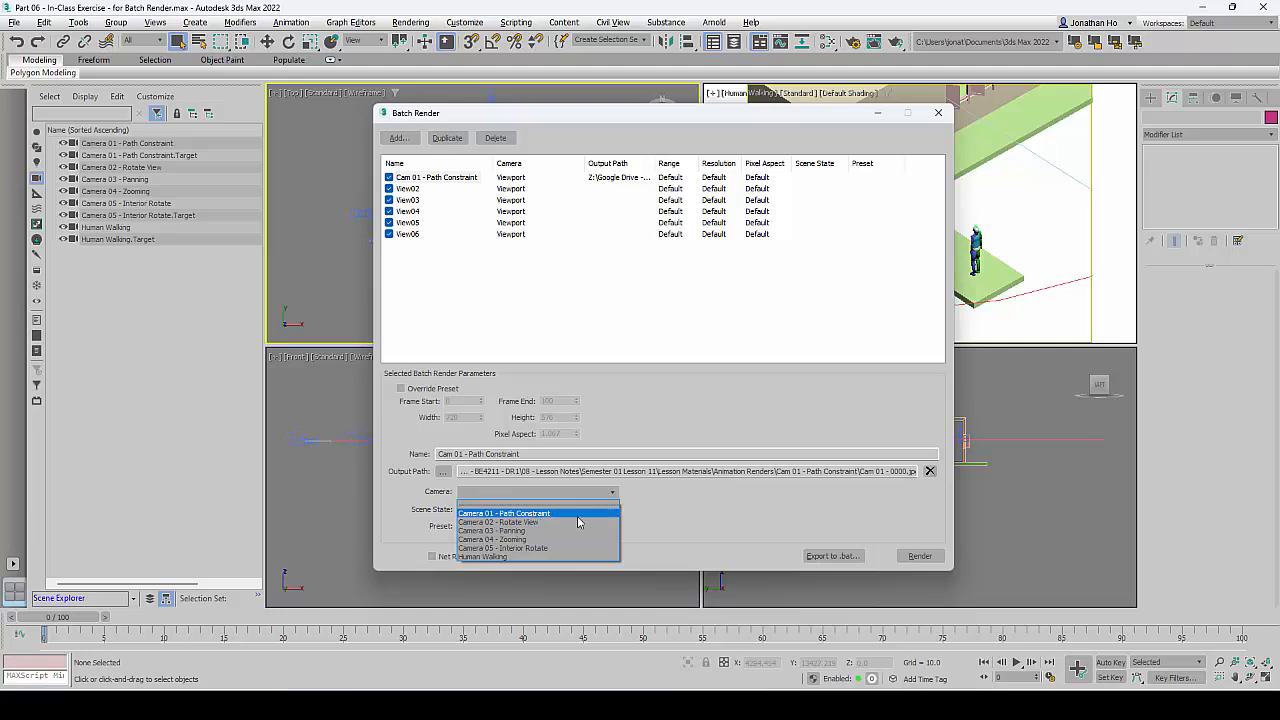
pyautogui.click(576, 514)
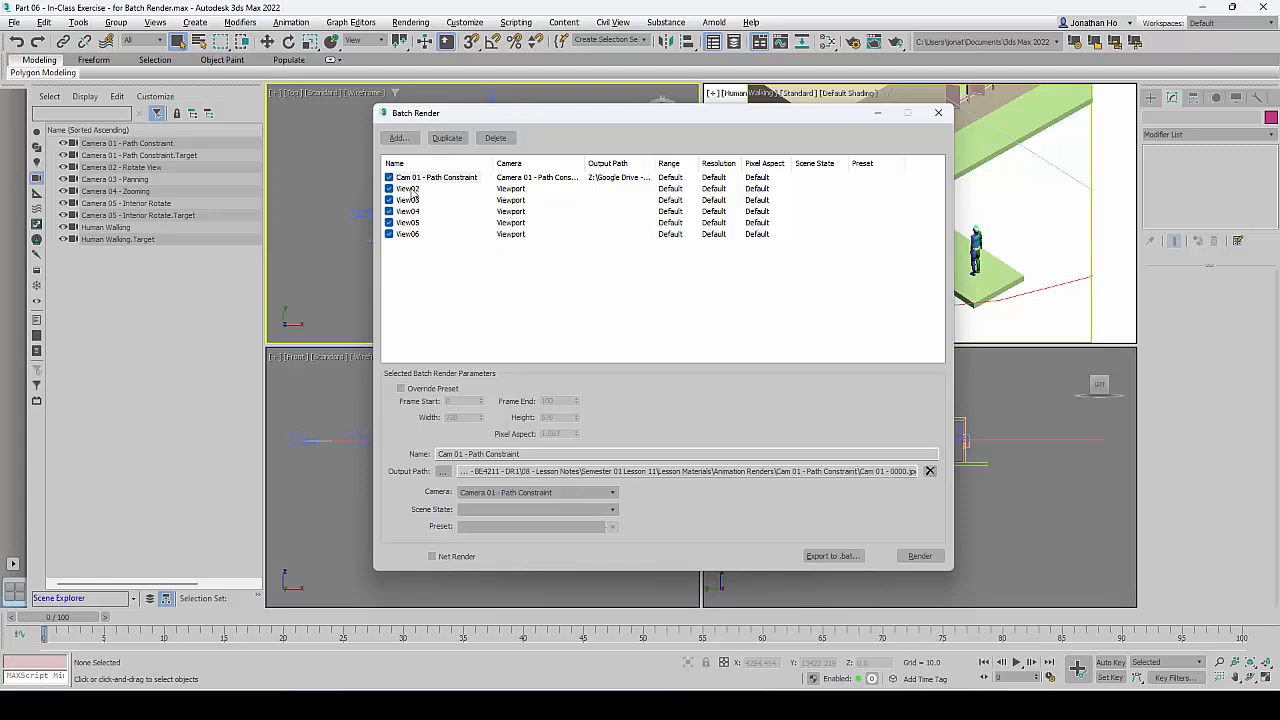
# Copy the folder name "Cam 02 - Rotate View" from File Explorer and use it to rename the View02 batch entry
pyautogui.click(410, 189)
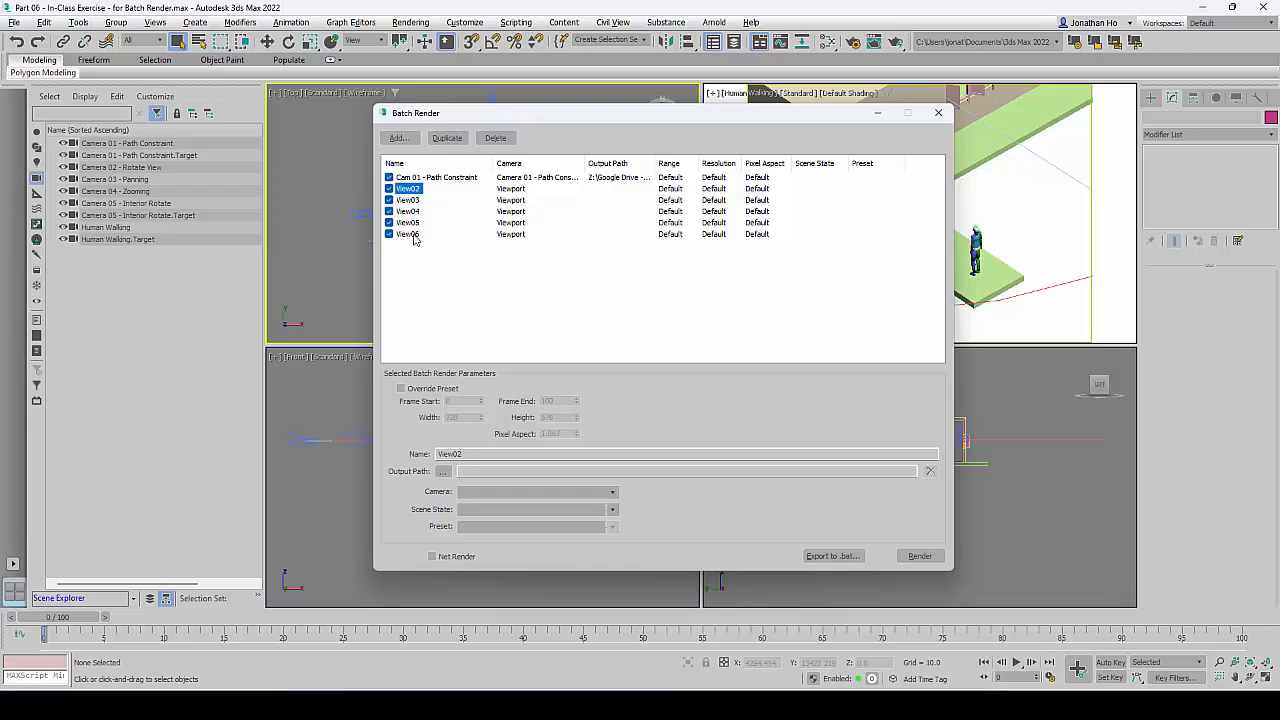
pyautogui.hotkey('alt', 'Tab')
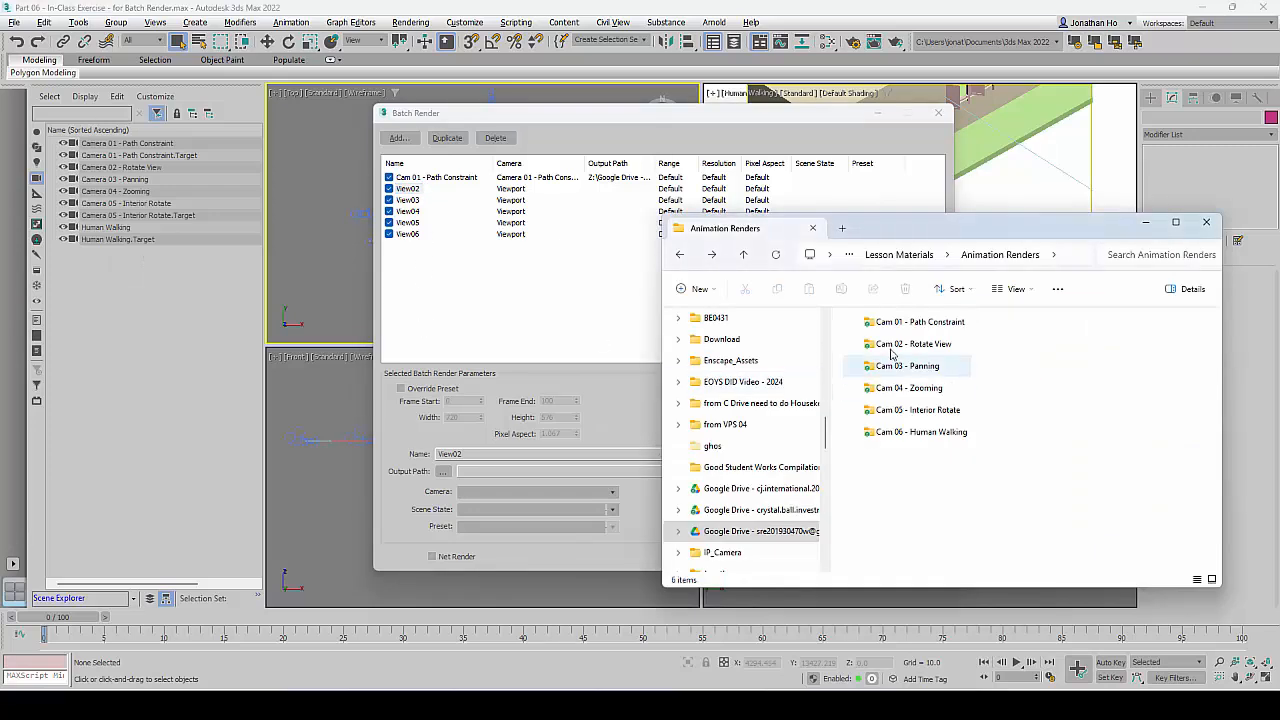
pyautogui.click(930, 350)
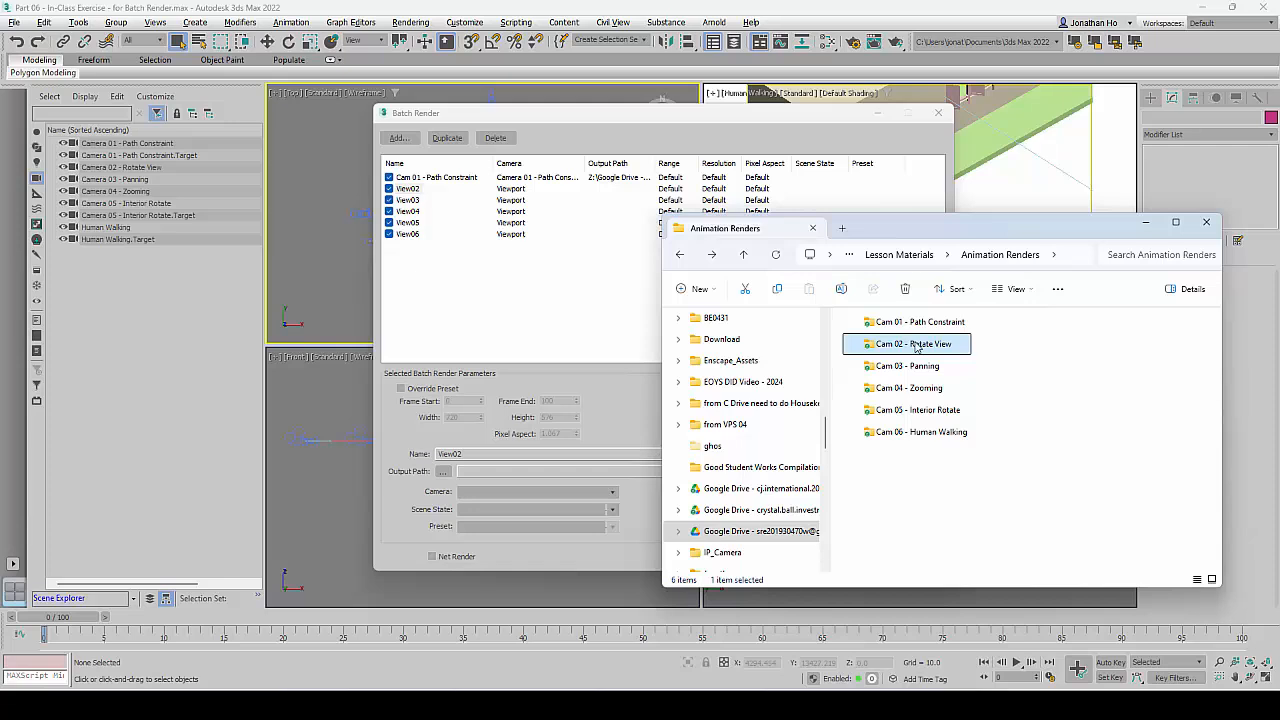
pyautogui.press('F2')
pyautogui.hotkey('ctrl', 'c')
pyautogui.press('Escape')
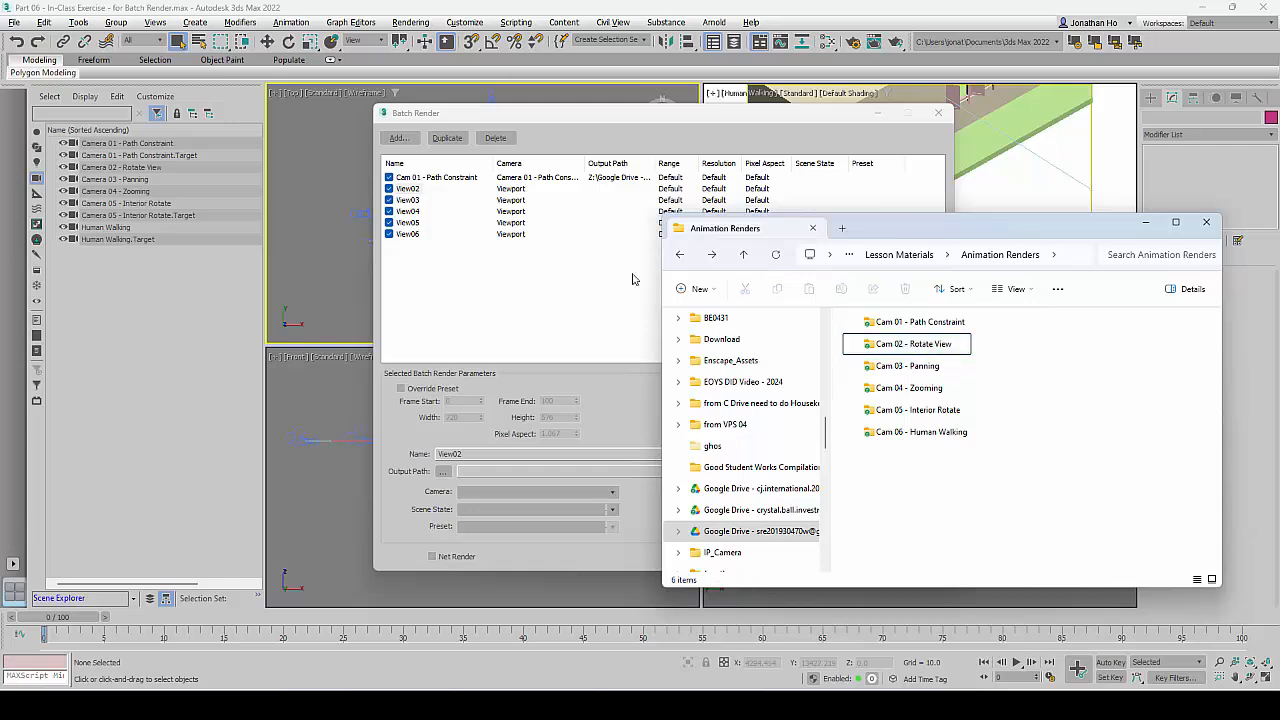
pyautogui.click(409, 191)
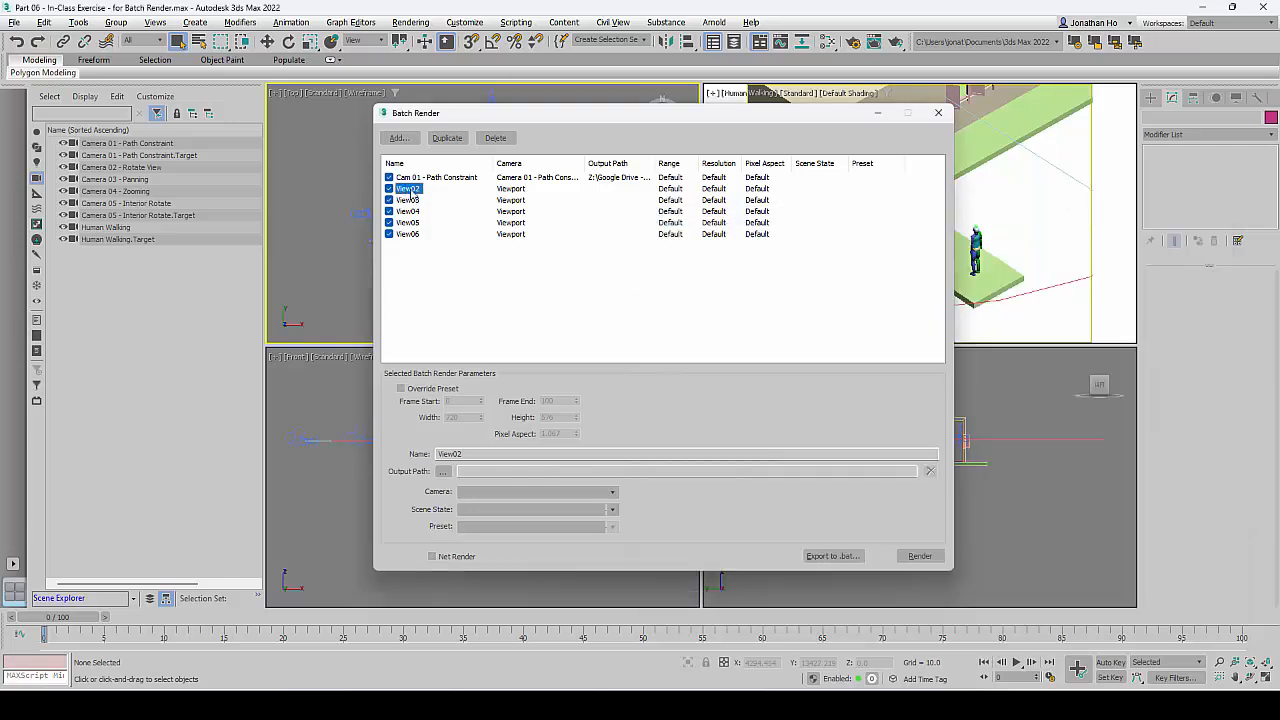
pyautogui.click(476, 454)
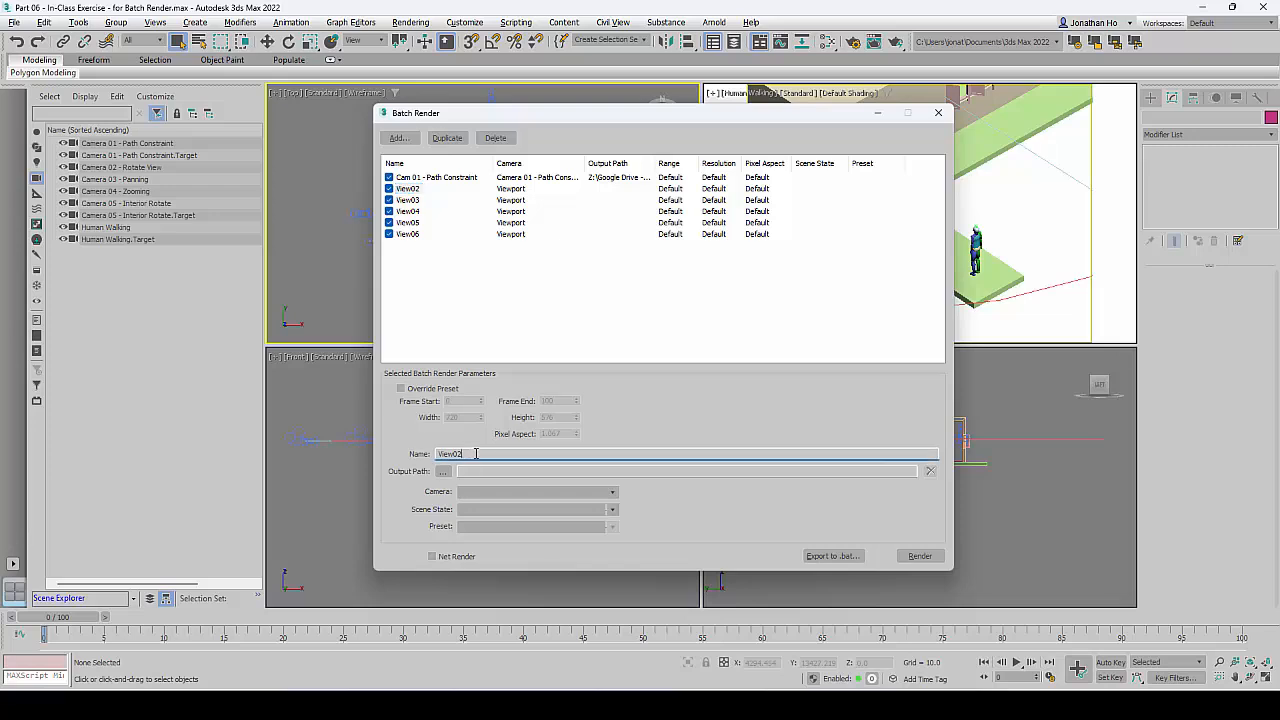
pyautogui.moveTo(462, 455); pyautogui.dragTo(393, 456)
pyautogui.hotkey('ctrl', 'v')
# Start choosing the Cam 02 - Rotate View entry's output path and go to the Animation Renders folder using its path copied from File Explorer
pyautogui.click(445, 472)
pyautogui.click(445, 472)
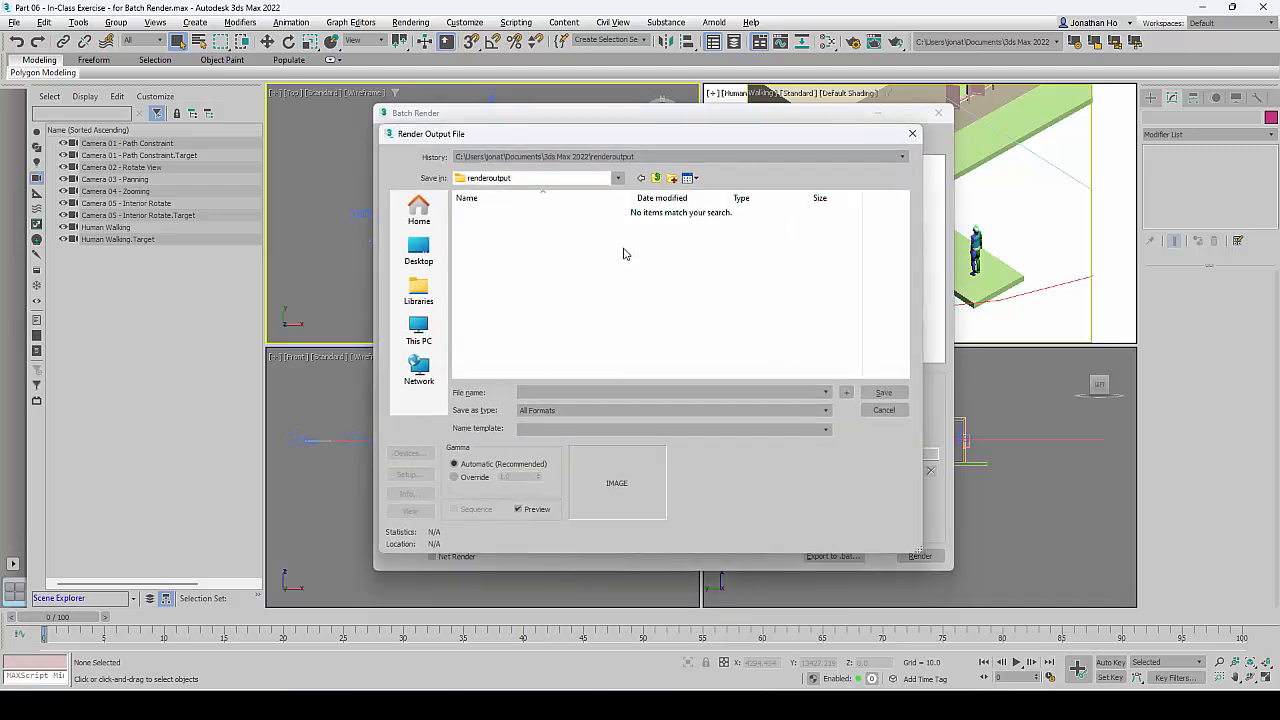
pyautogui.hotkey('alt', 'Tab')
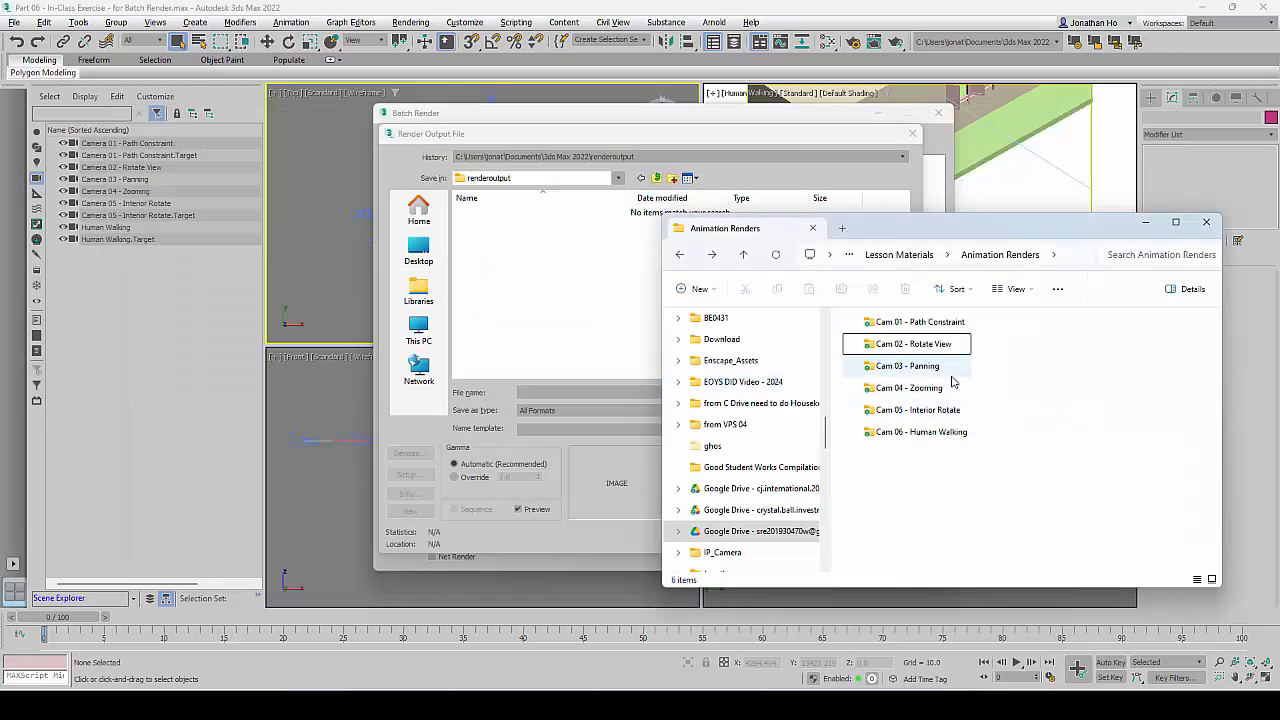
pyautogui.click(1078, 260)
pyautogui.click(1104, 380)
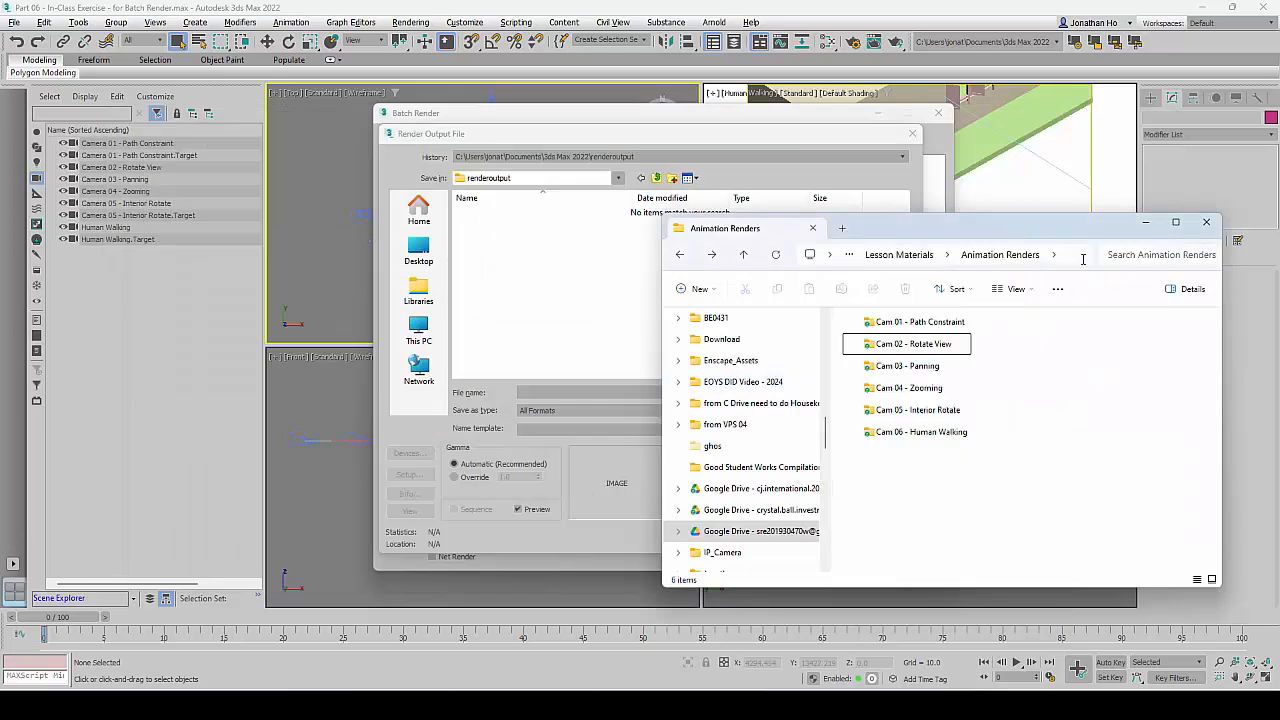
pyautogui.click(1083, 260)
pyautogui.click(1101, 337)
pyautogui.click(1075, 260)
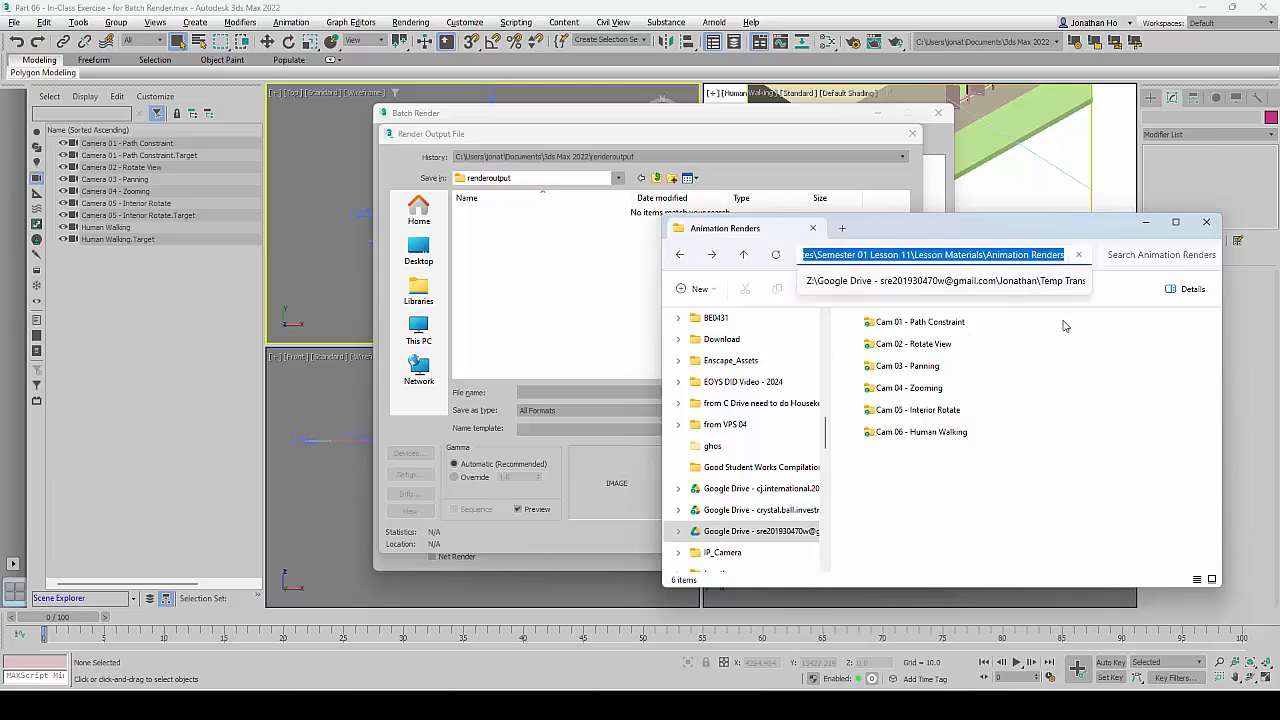
pyautogui.click(1054, 448)
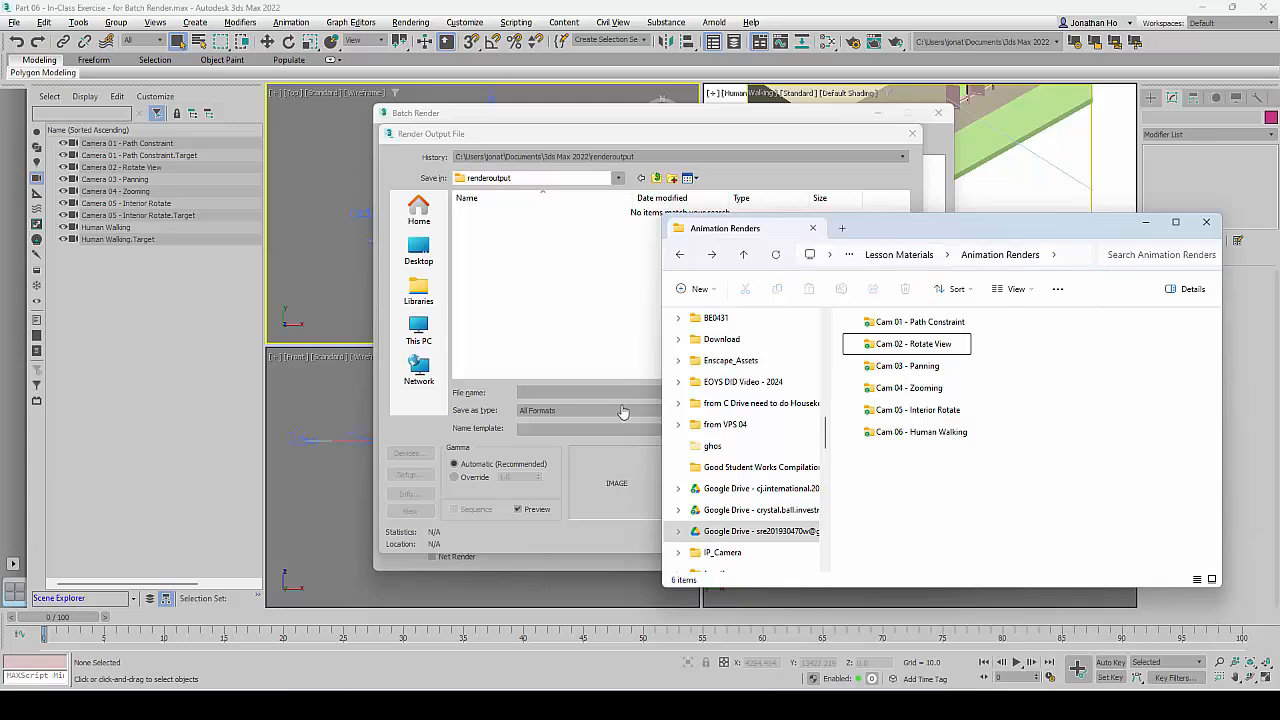
pyautogui.click(522, 310)
pyautogui.hotkey('ctrl', 'v')
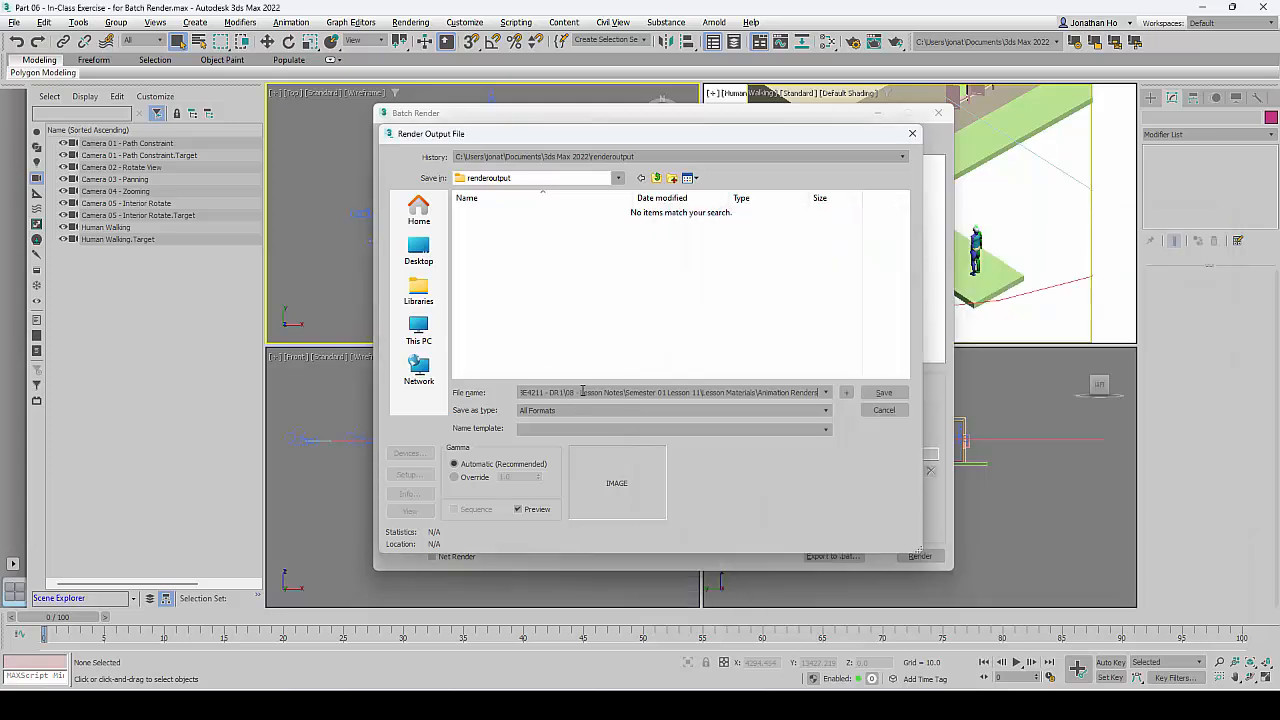
pyautogui.press('Return')
# Save the second batch entry's output in the Cam 02 - Rotate View folder as JPEG "Cam 02 - 0000" at quality 100
pyautogui.click(520, 211)
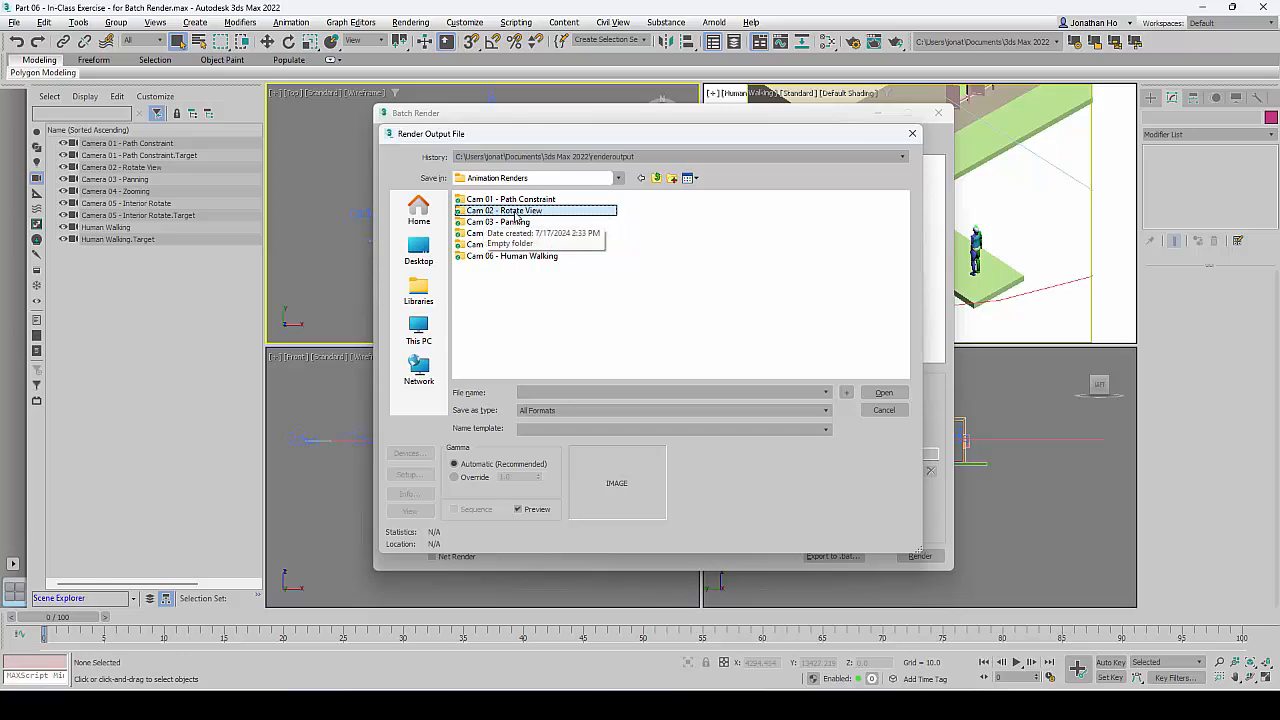
pyautogui.click(880, 393)
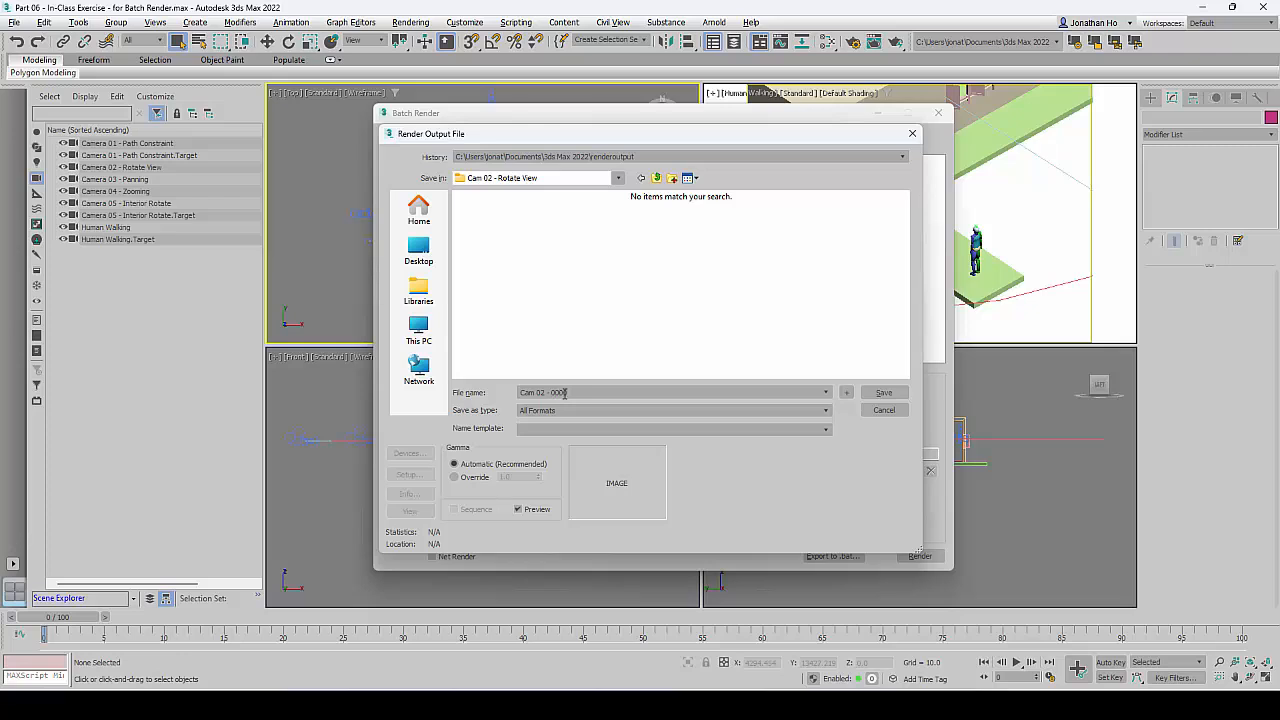
pyautogui.moveTo(582, 393); pyautogui.dragTo(508, 391)
pyautogui.click(601, 390)
pyautogui.click(630, 411)
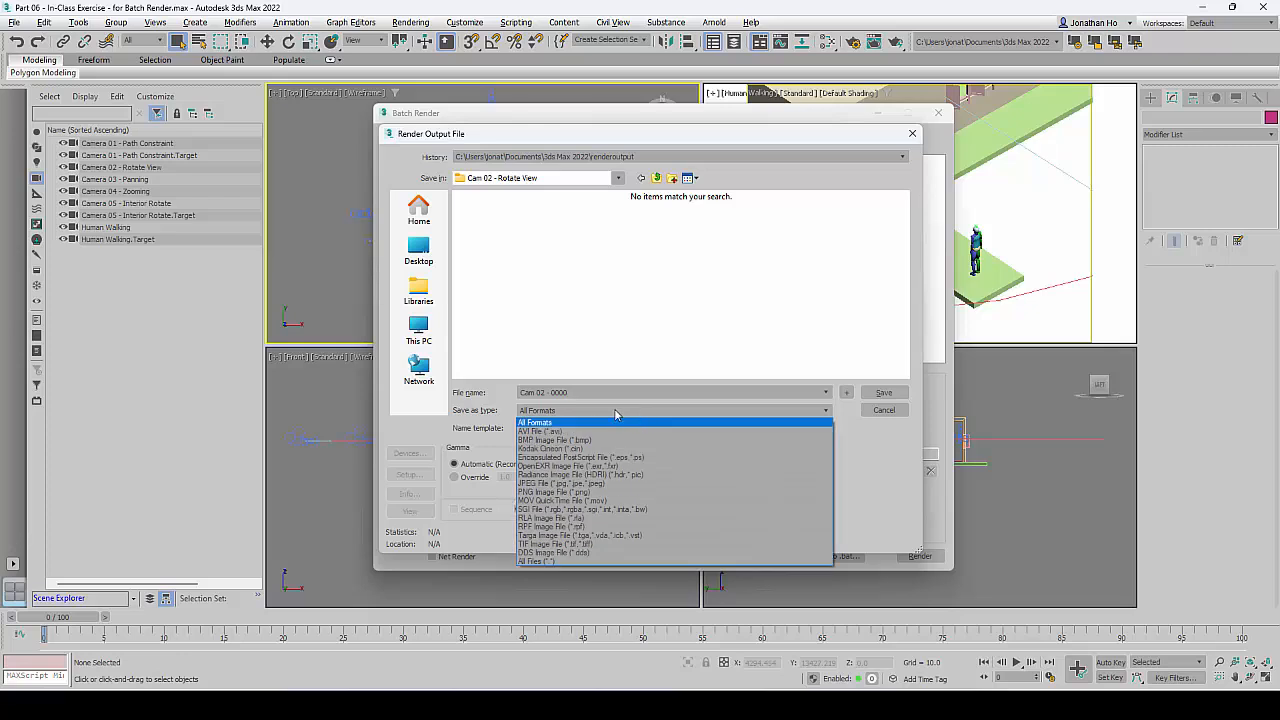
pyautogui.click(598, 485)
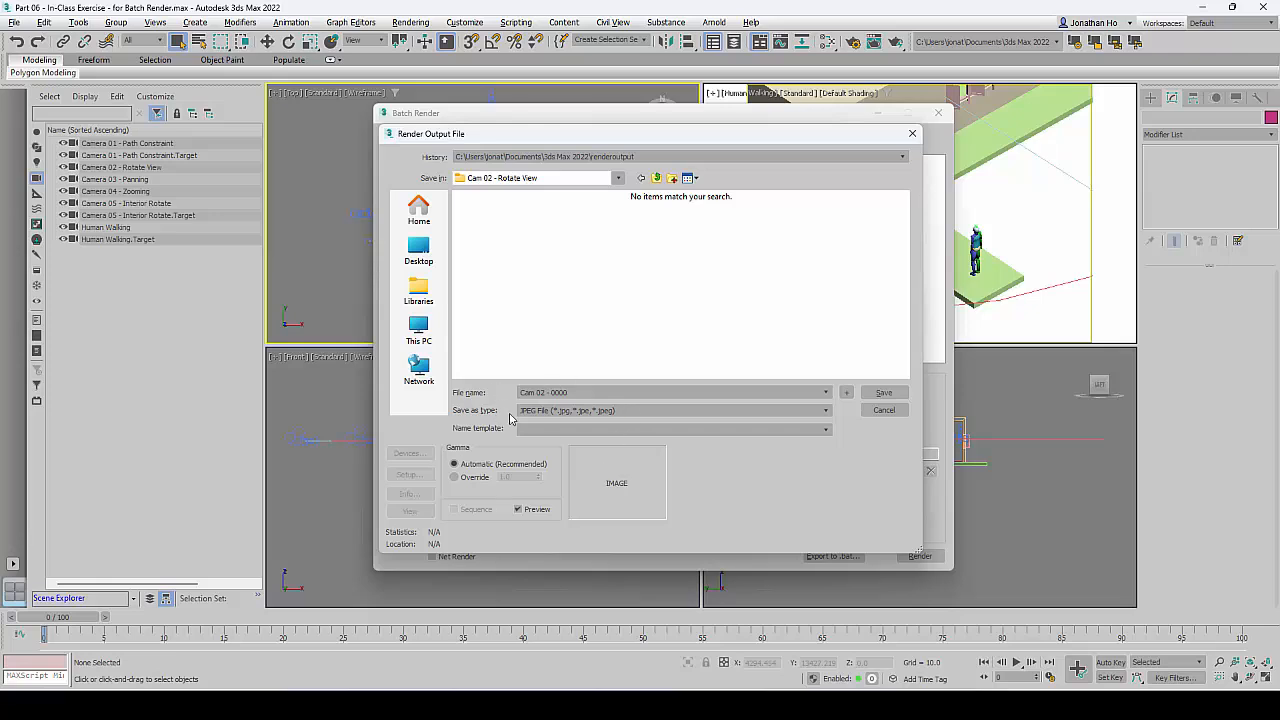
pyautogui.click(883, 393)
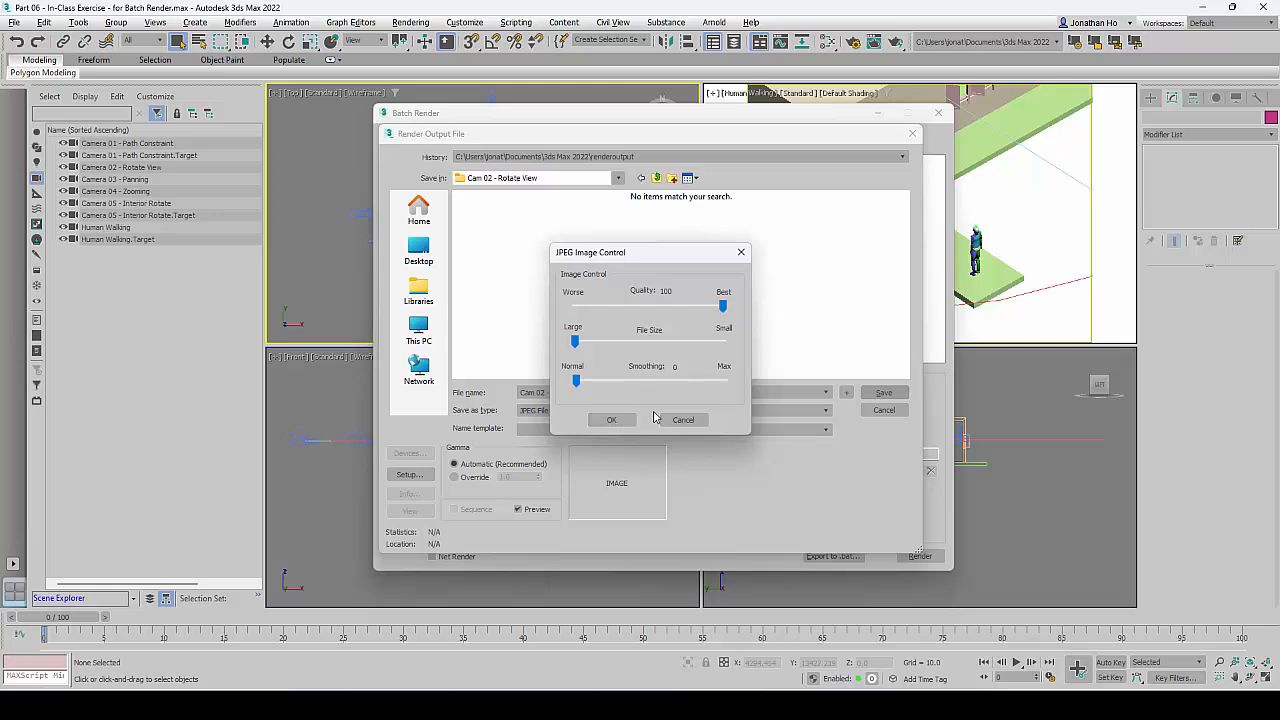
pyautogui.click(611, 420)
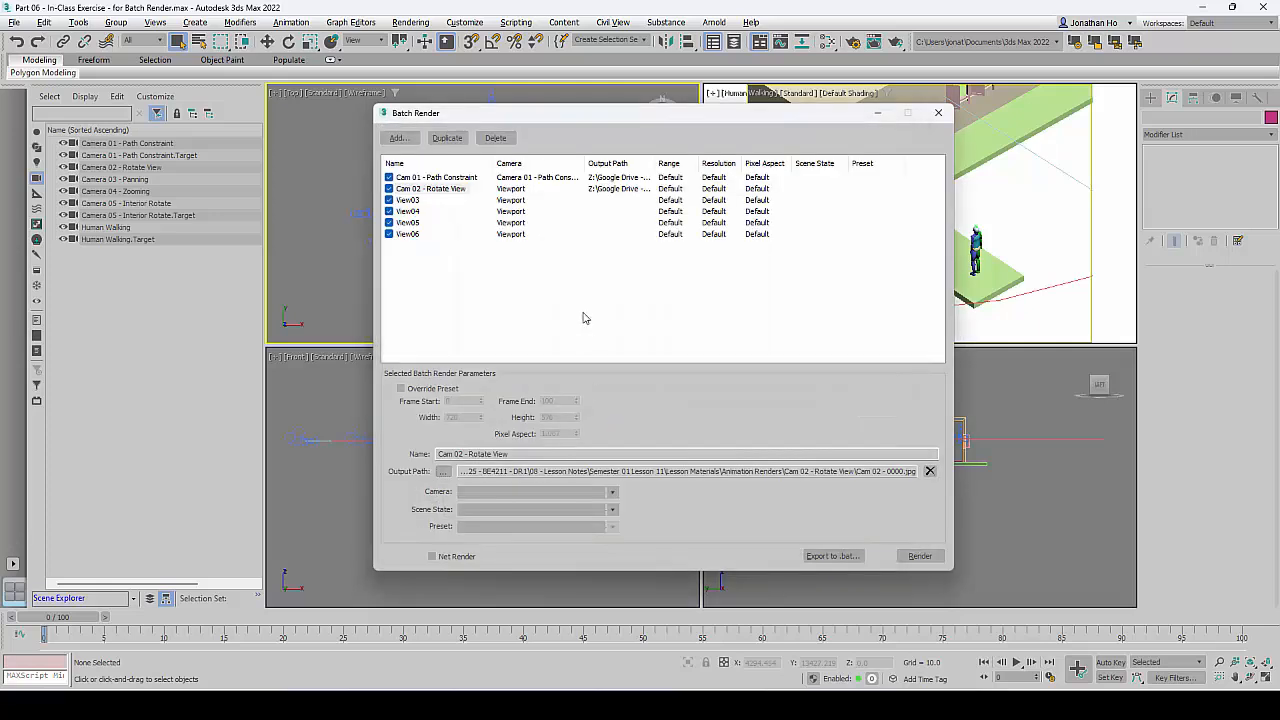
pyautogui.click(545, 292)
# Assign Camera 02 - Rotate View to the Cam 02 - Rotate View batch entry, narrowing the Output Path column and widening the Camera column
pyautogui.click(441, 190)
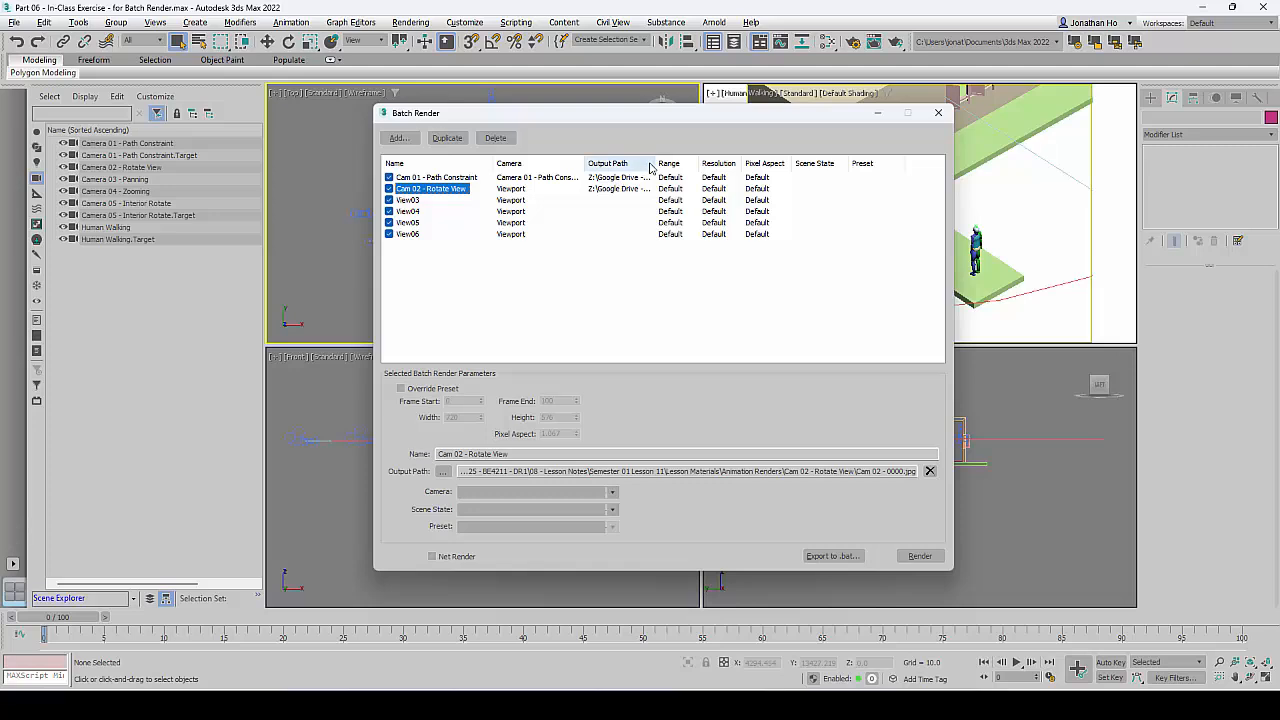
pyautogui.moveTo(656, 163)
pyautogui.mouseDown()
pyautogui.moveTo(820, 164)
pyautogui.moveTo(632, 164)
pyautogui.moveTo(641, 170)
pyautogui.mouseUp()
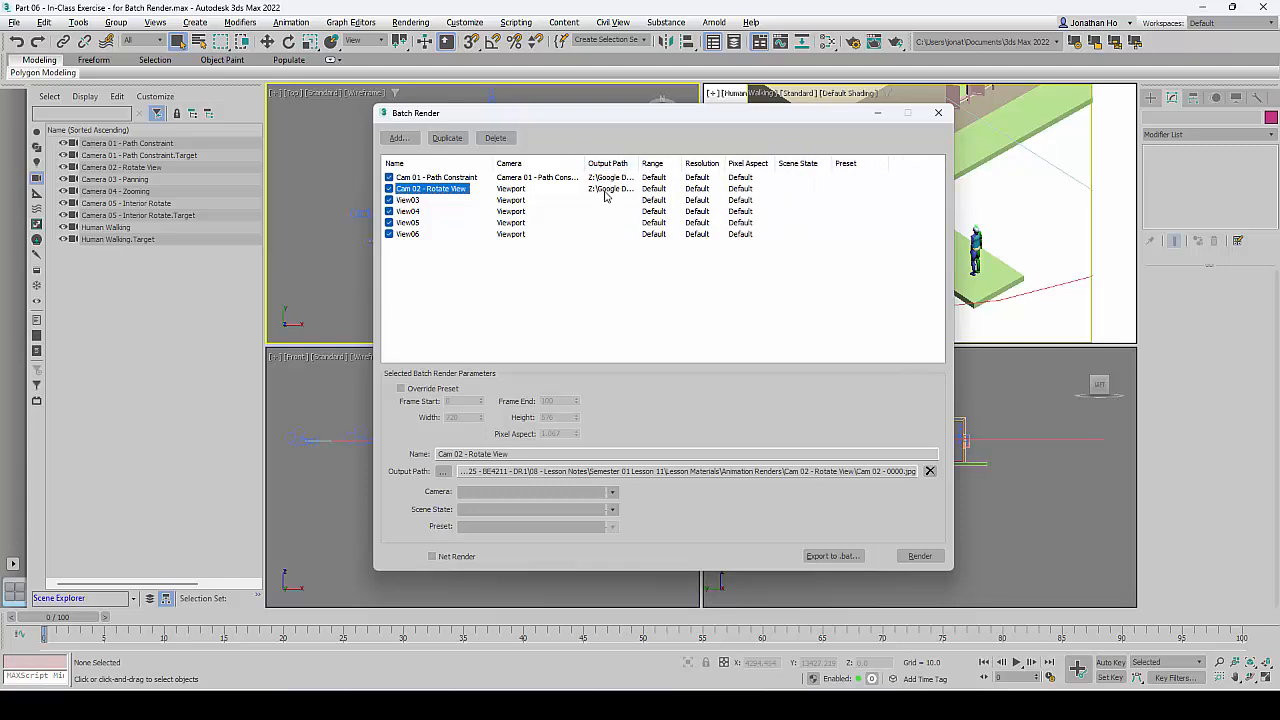
pyautogui.click(513, 190)
pyautogui.click(449, 190)
pyautogui.click(614, 494)
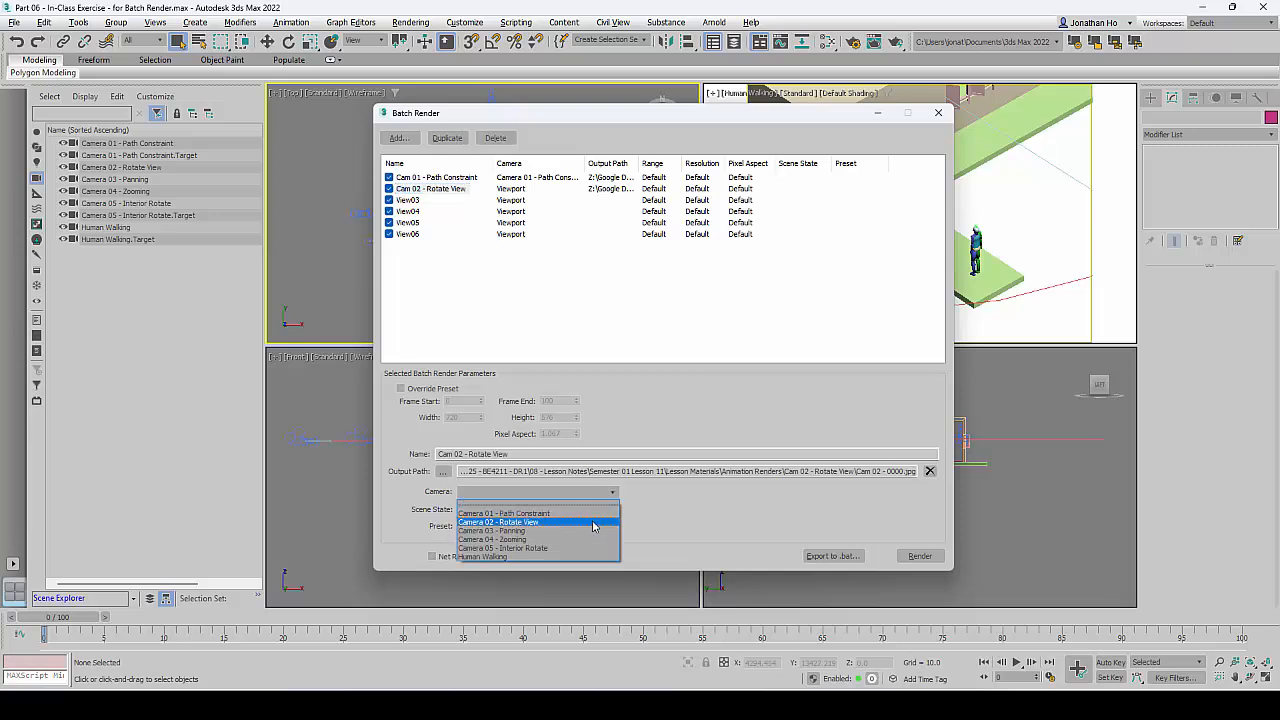
pyautogui.click(593, 522)
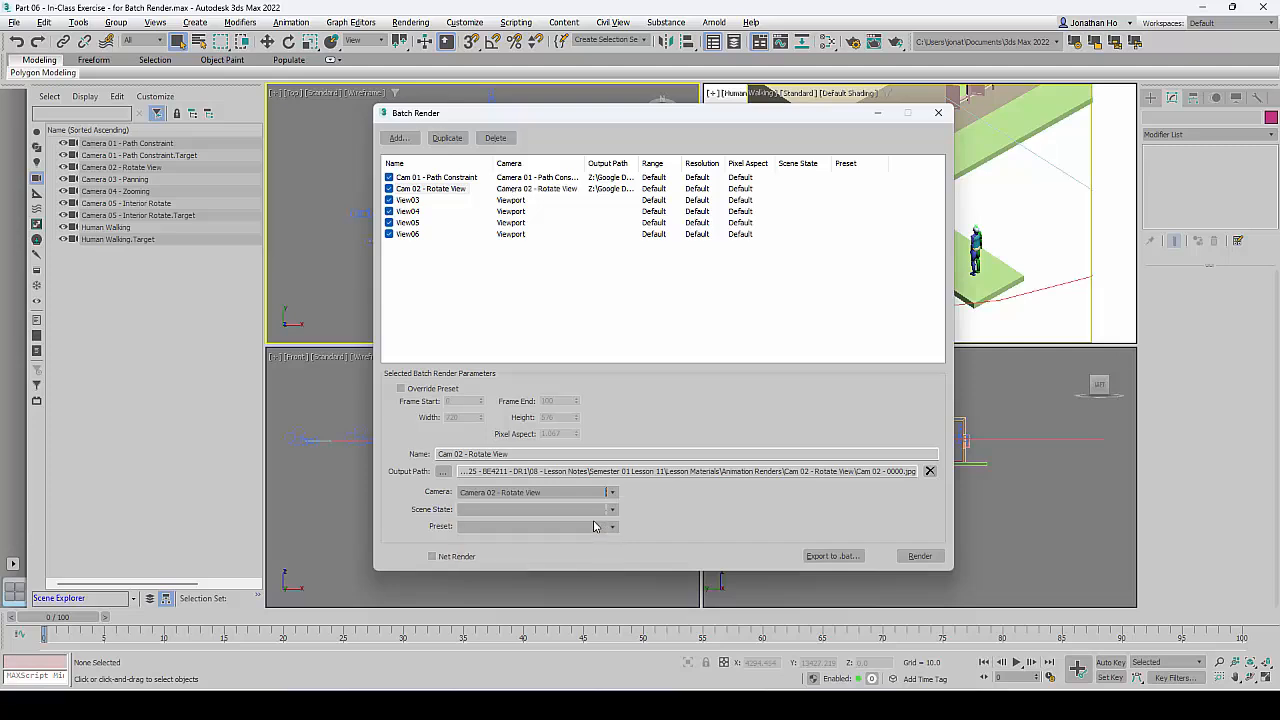
pyautogui.moveTo(586, 163); pyautogui.dragTo(603, 163)
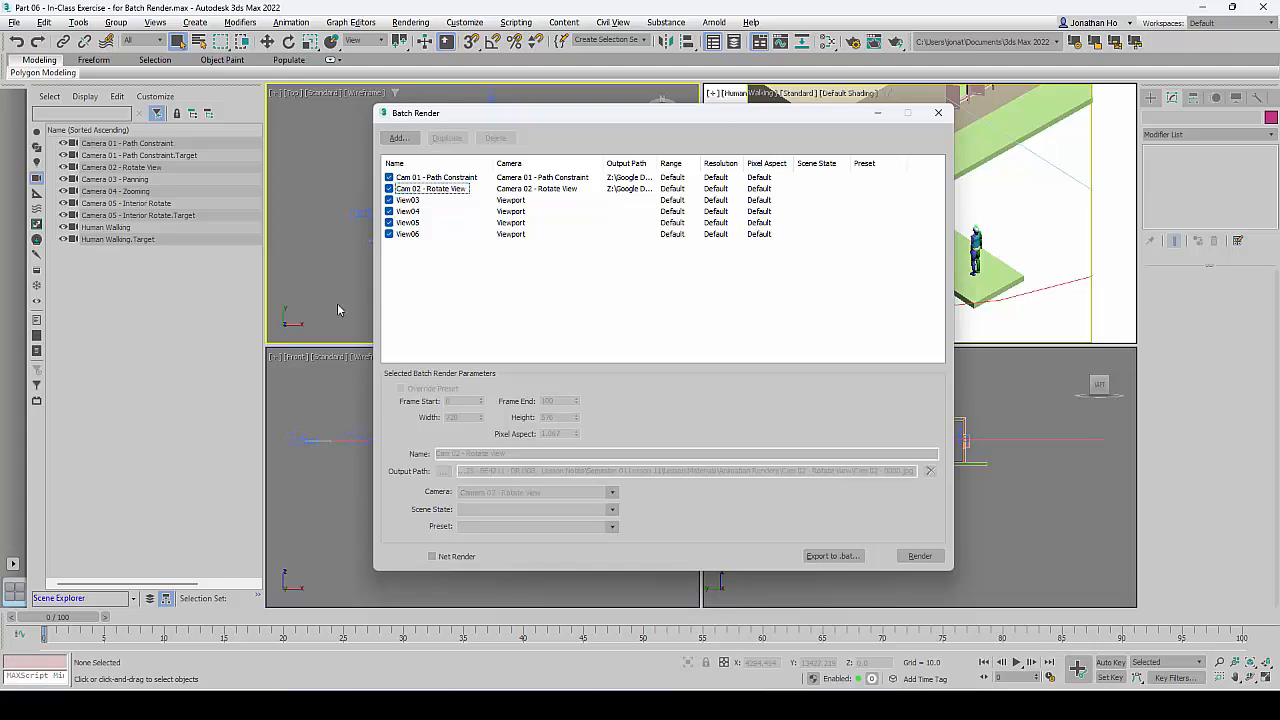
# Copy the folder name "Cam 03 - Panning" from File Explorer and use it to rename the View03 batch entry
pyautogui.click(409, 201)
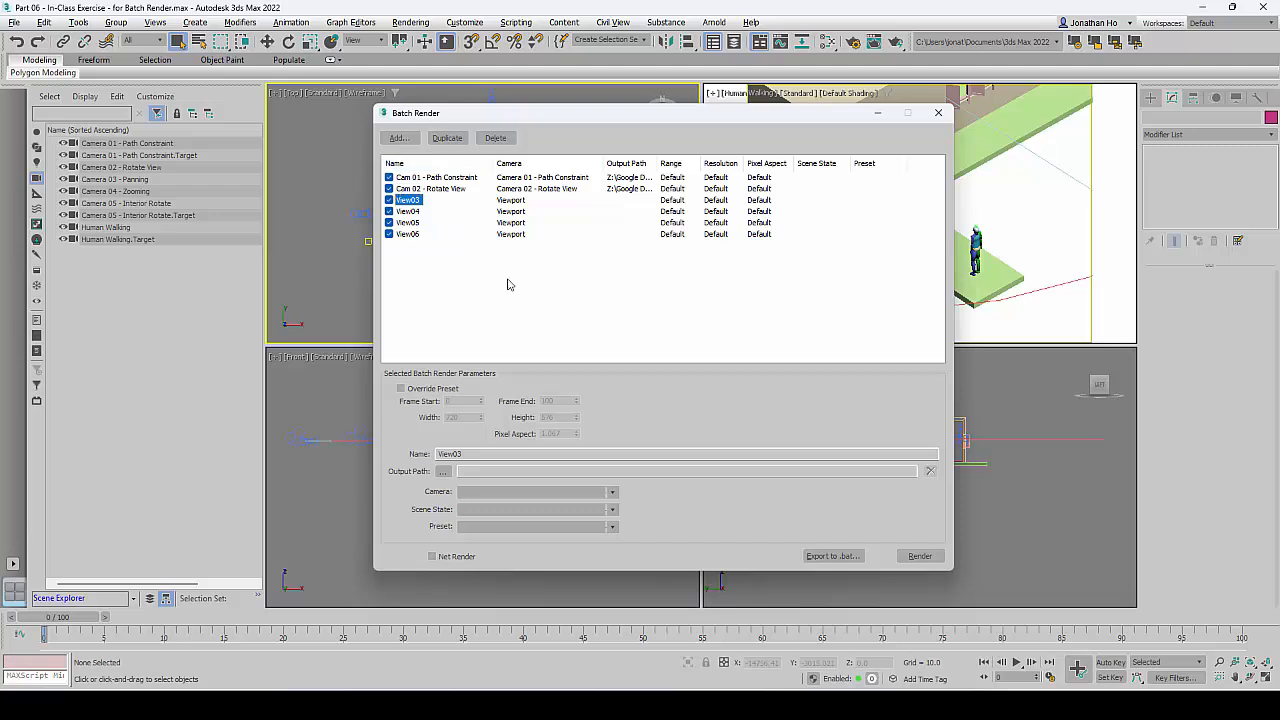
pyautogui.hotkey('alt', 'Tab')
pyautogui.click(912, 367)
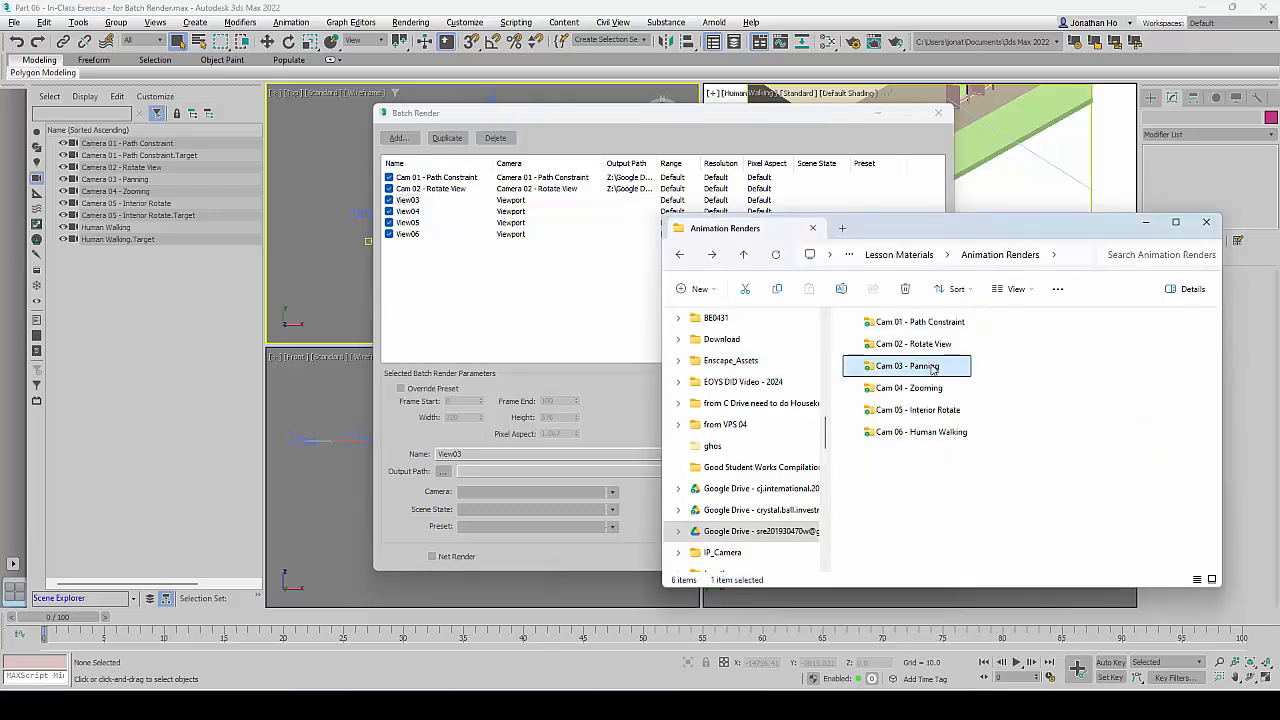
pyautogui.press('F2')
pyautogui.hotkey('ctrl', 'c')
pyautogui.click(410, 202)
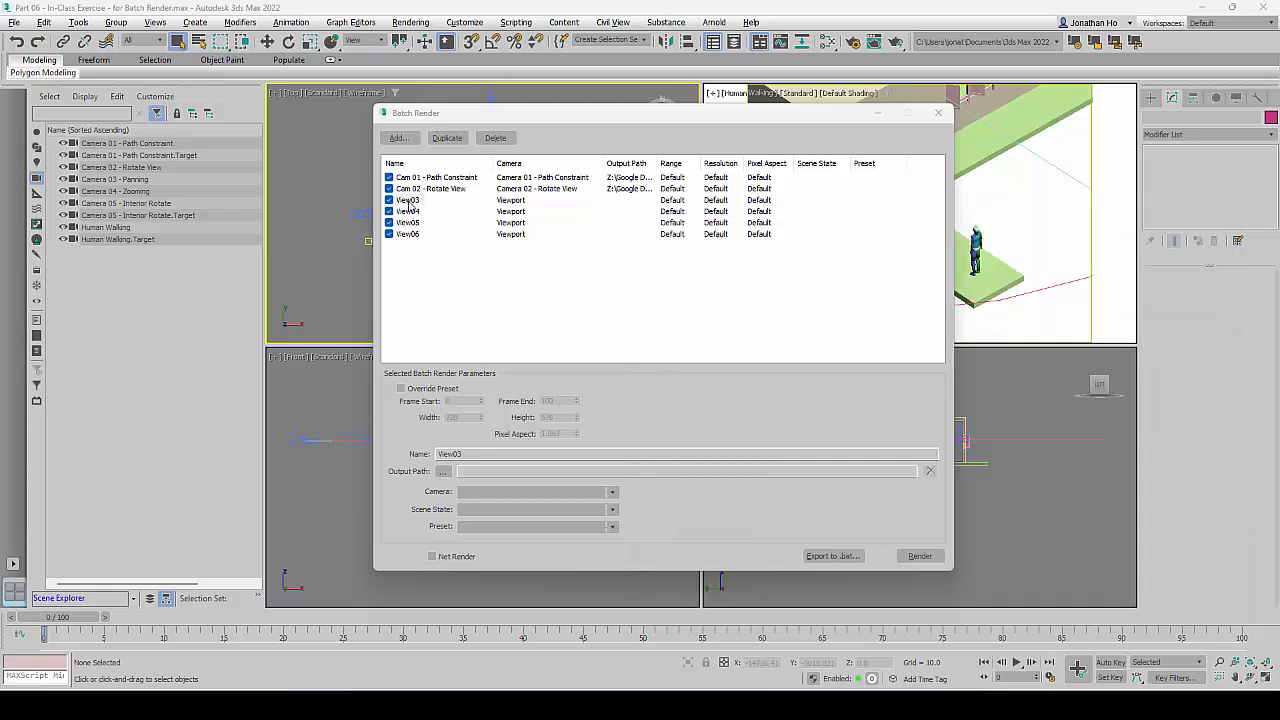
pyautogui.doubleClick(483, 453)
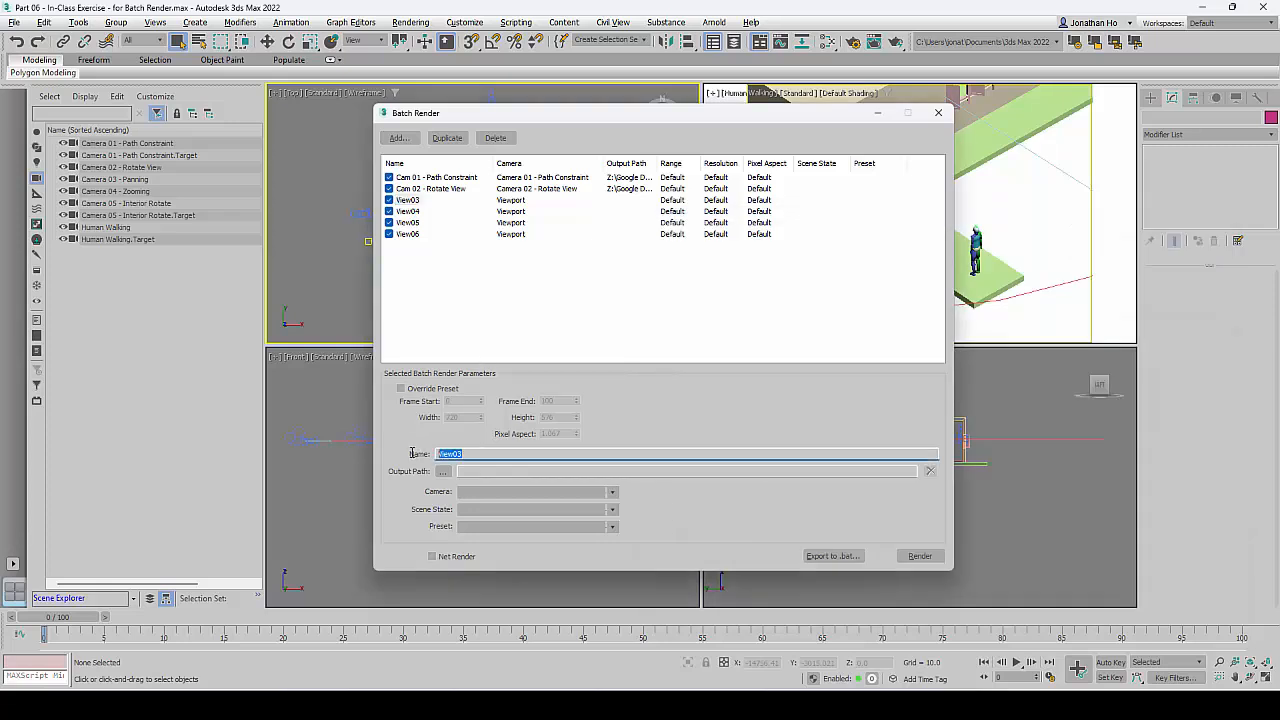
pyautogui.hotkey('ctrl', 'v')
# Start choosing the Cam 03 - Panning entry's output path and go to the Animation Renders folder using its path copied from File Explorer
pyautogui.click(443, 471)
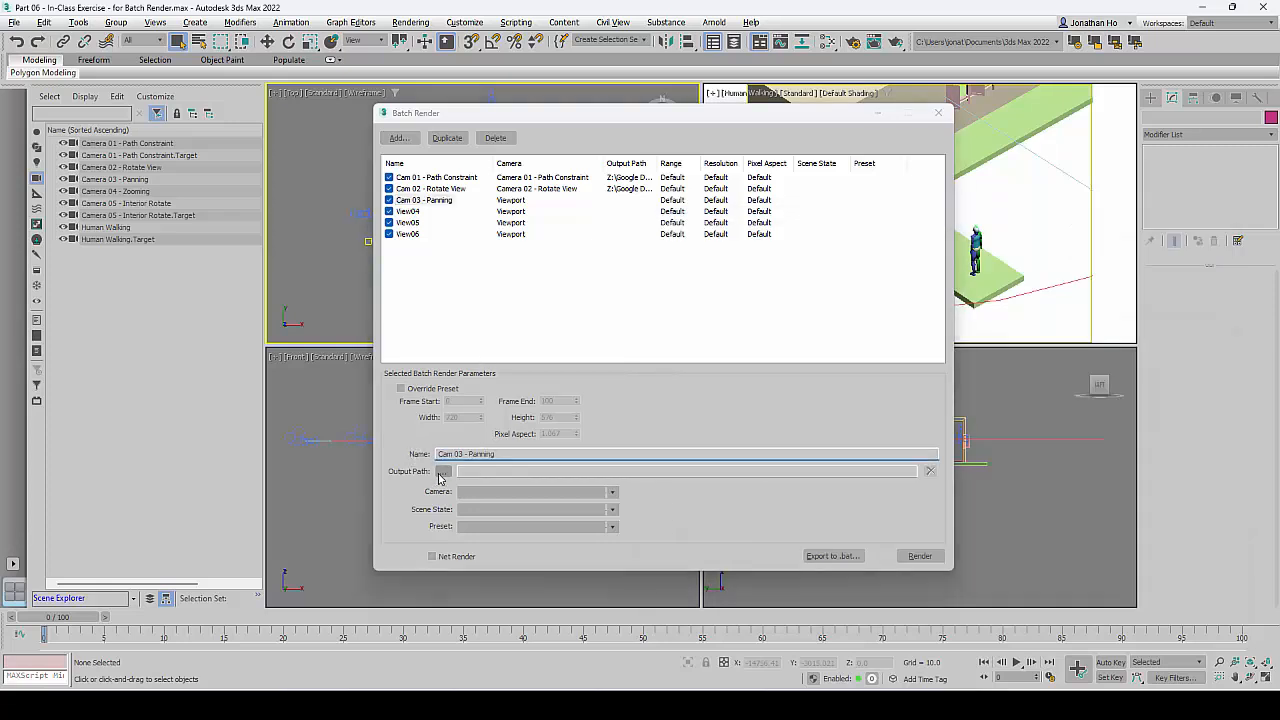
pyautogui.hotkey('alt', 'Tab')
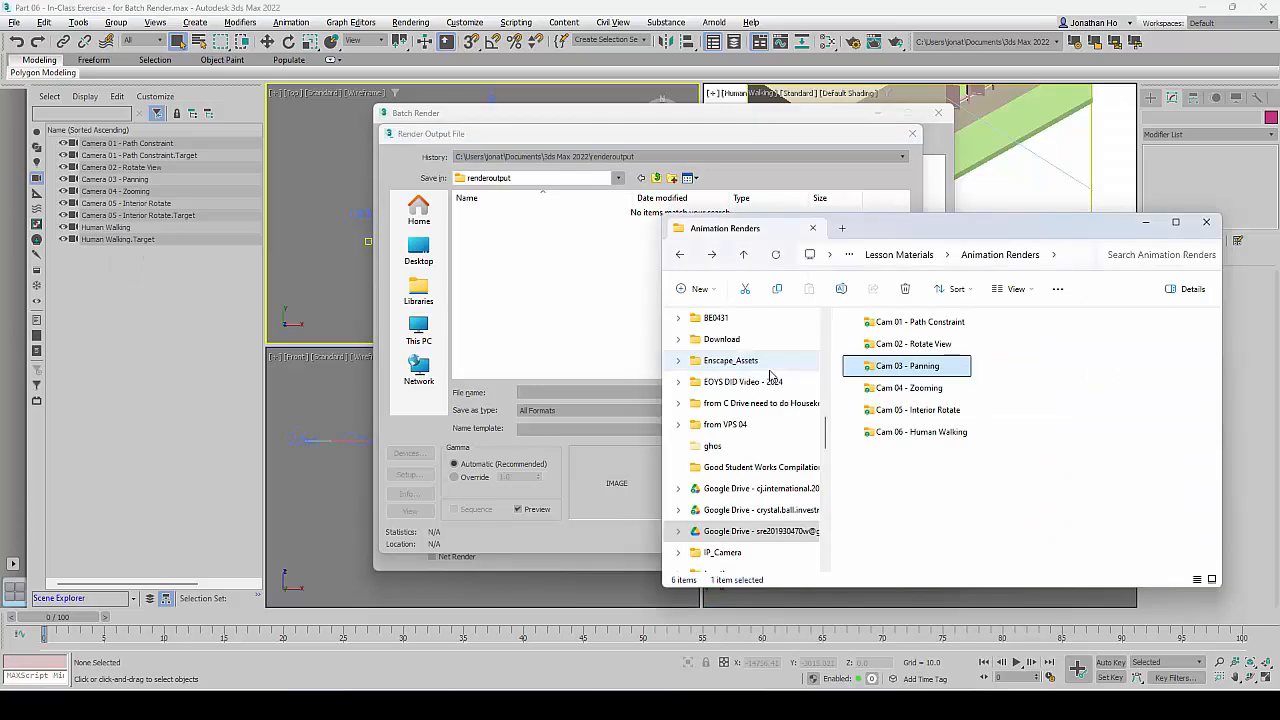
pyautogui.click(1070, 261)
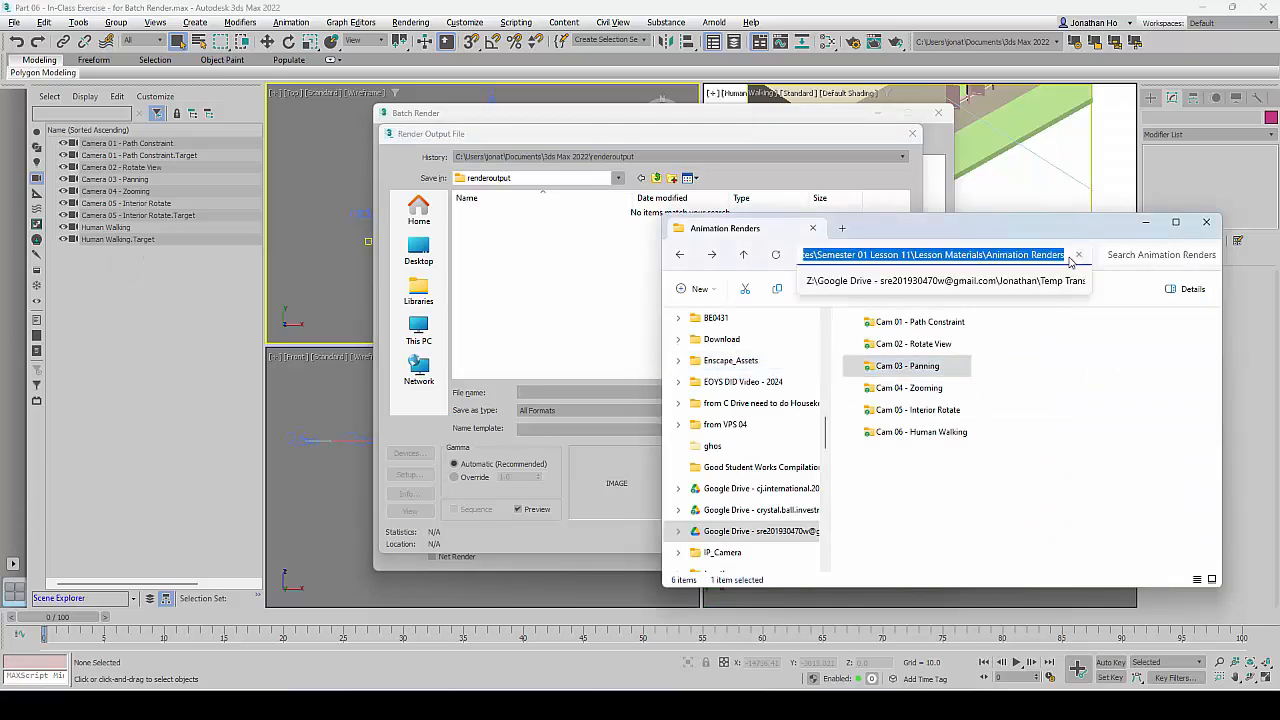
pyautogui.click(546, 394)
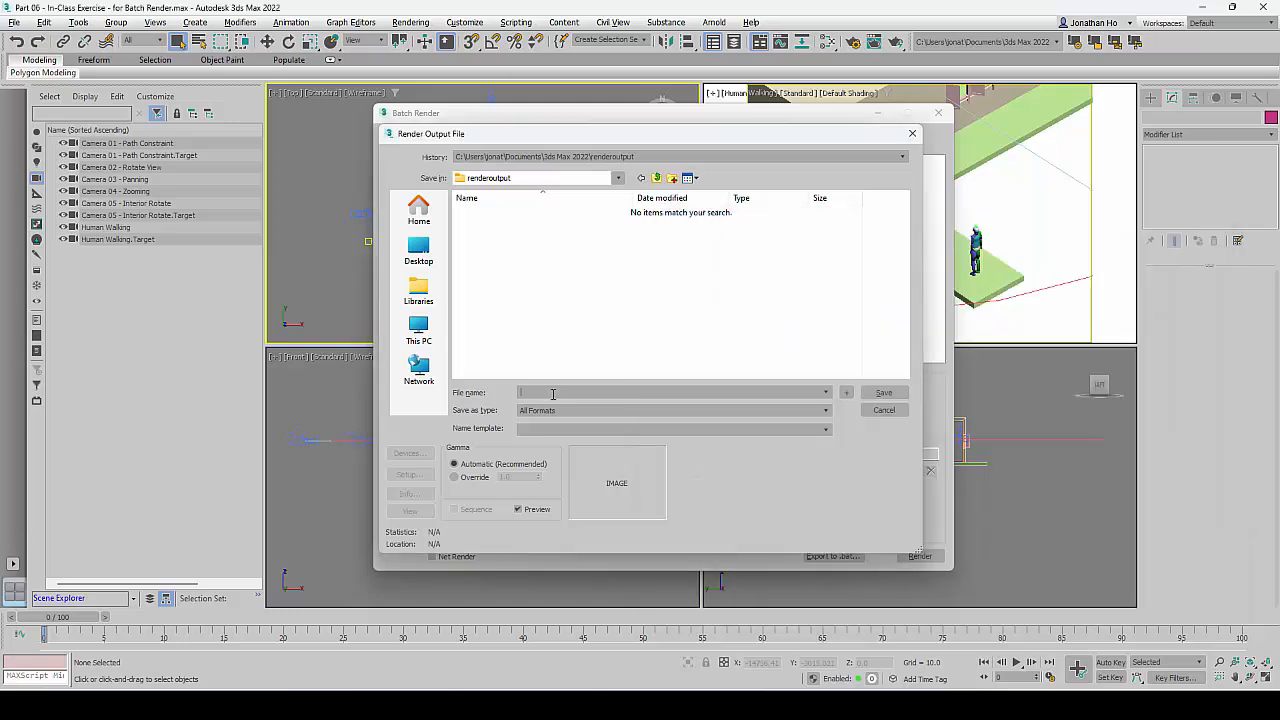
pyautogui.hotkey('ctrl', 'v')
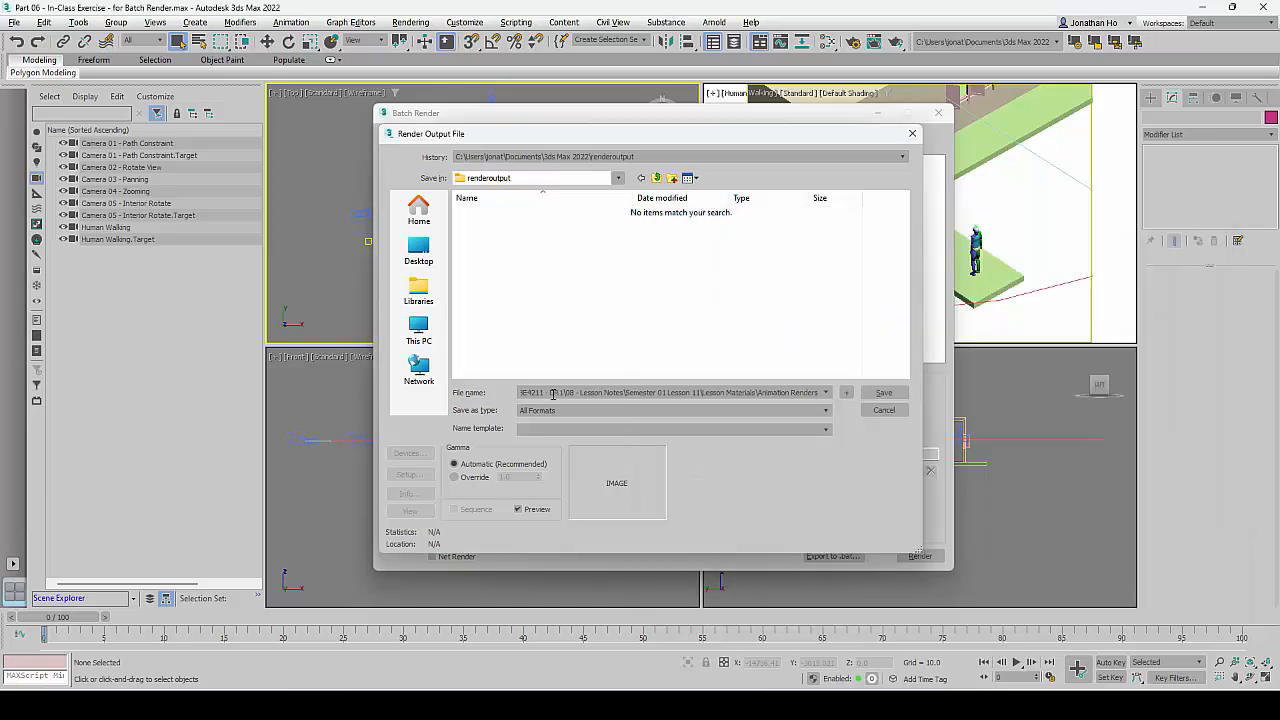
pyautogui.press('Return')
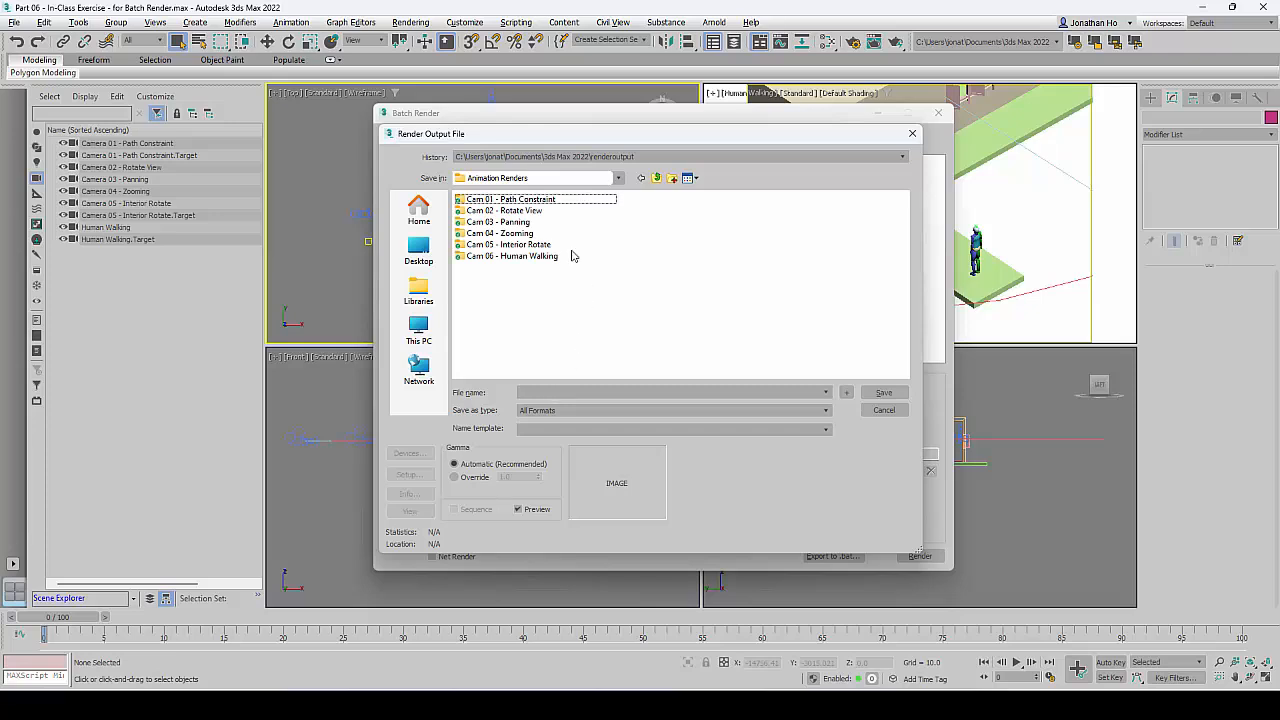
# Save the third batch entry's output in the Cam 03 - Panning folder as JPEG "Cam 03 - 0000" at quality 100
pyautogui.click(474, 222)
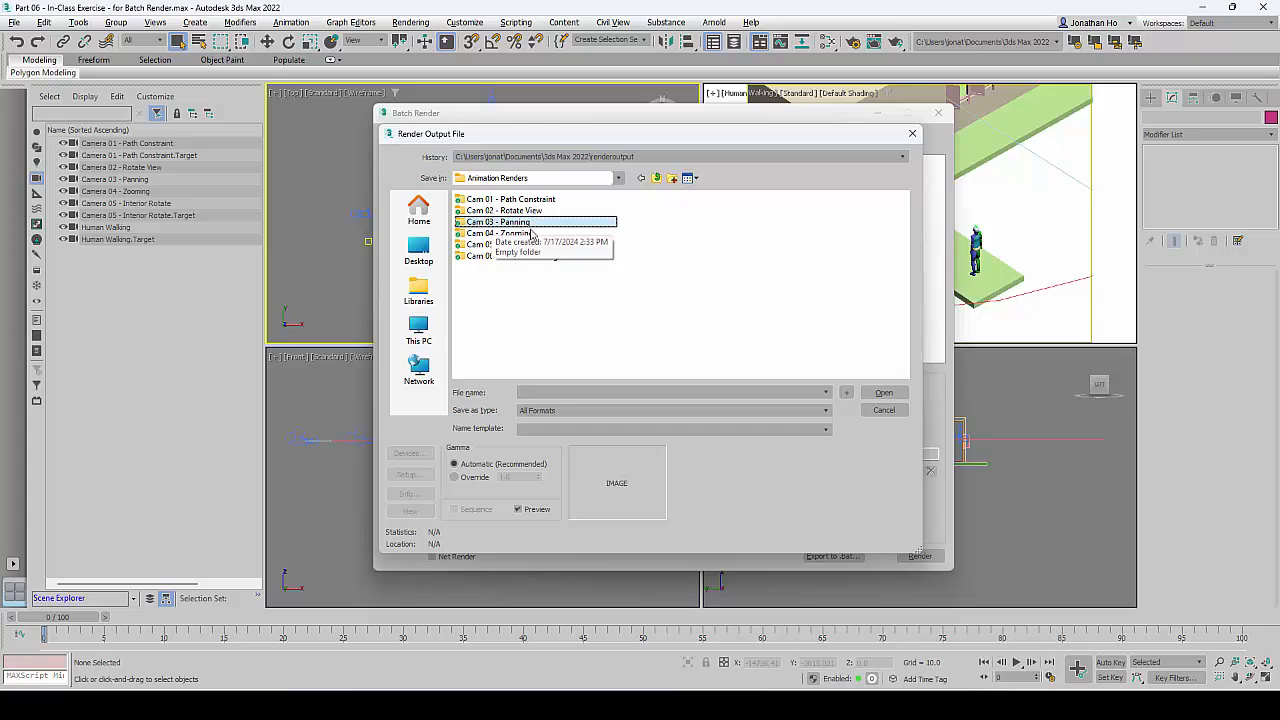
pyautogui.click(884, 393)
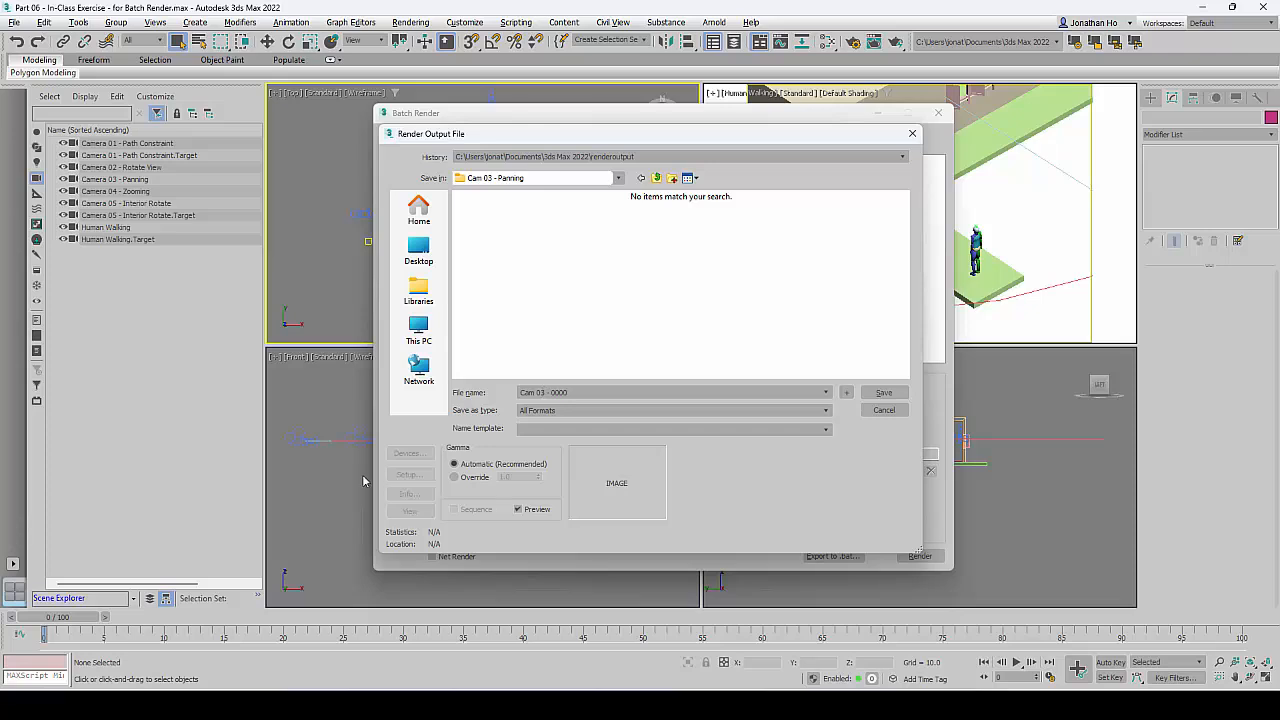
pyautogui.click(573, 411)
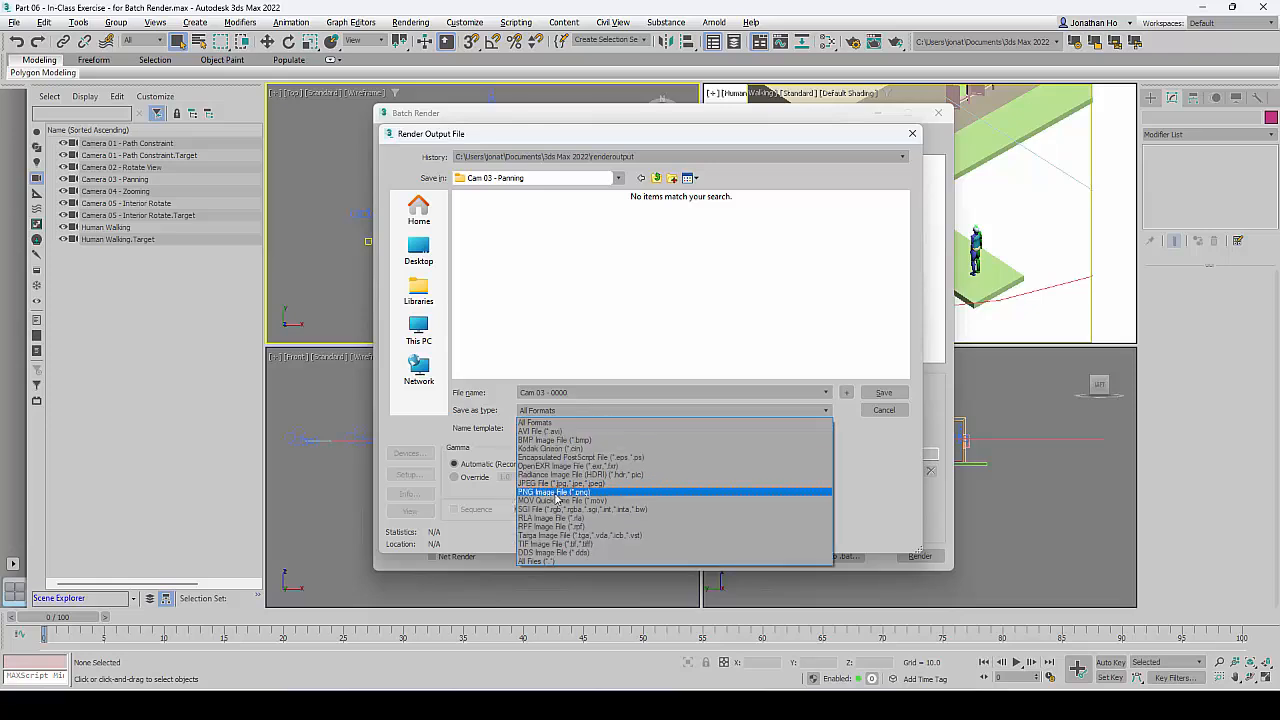
pyautogui.click(560, 484)
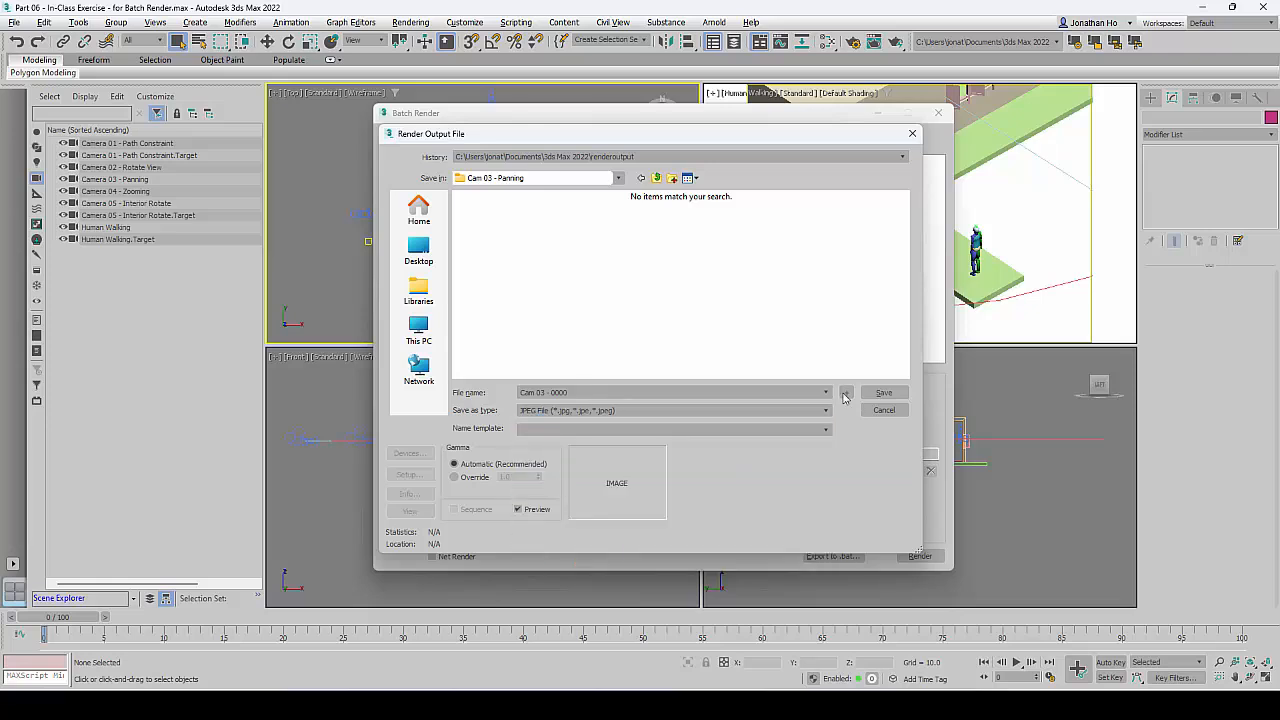
pyautogui.click(876, 393)
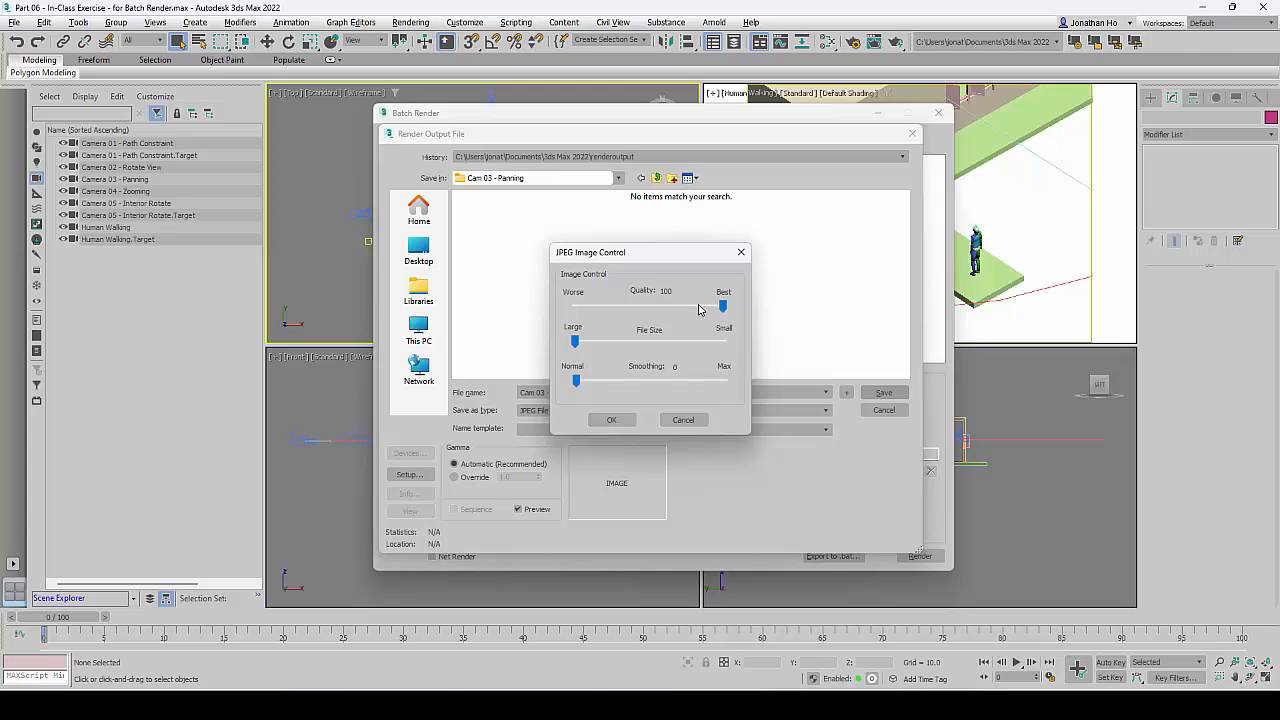
pyautogui.click(612, 420)
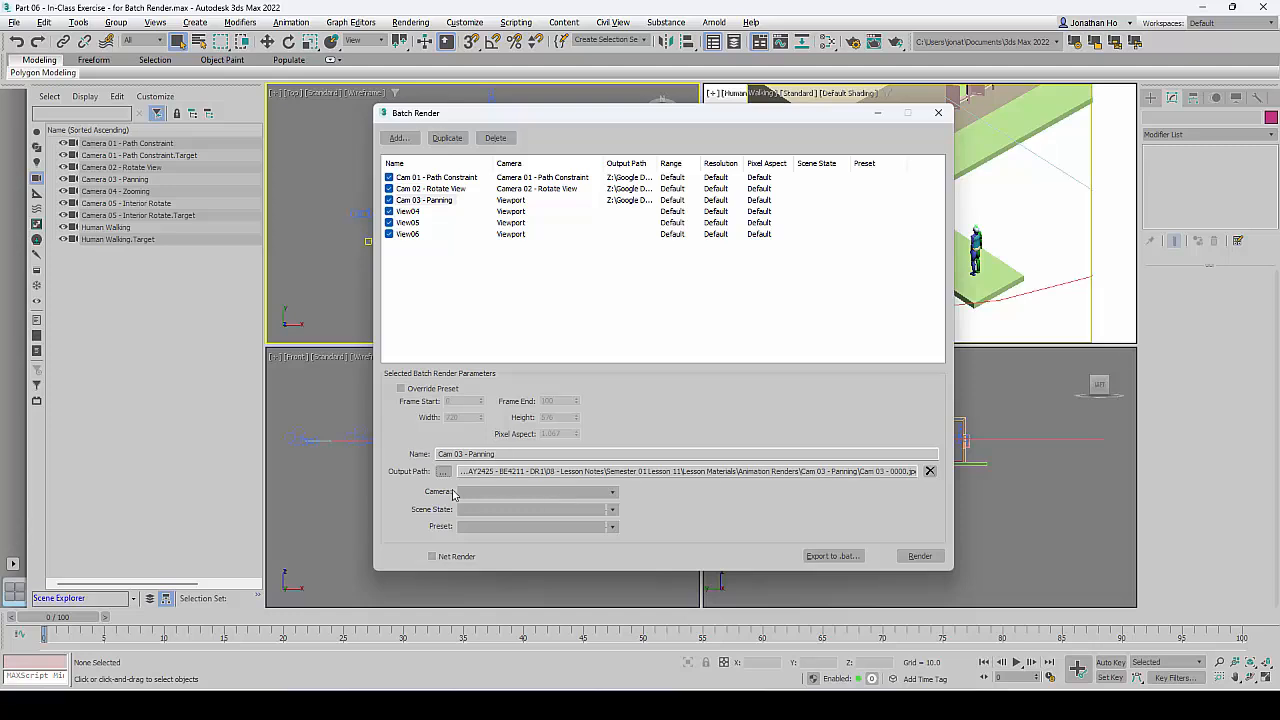
# Assign Camera 03 - Panning to the Cam 03 - Panning batch entry
pyautogui.click(613, 494)
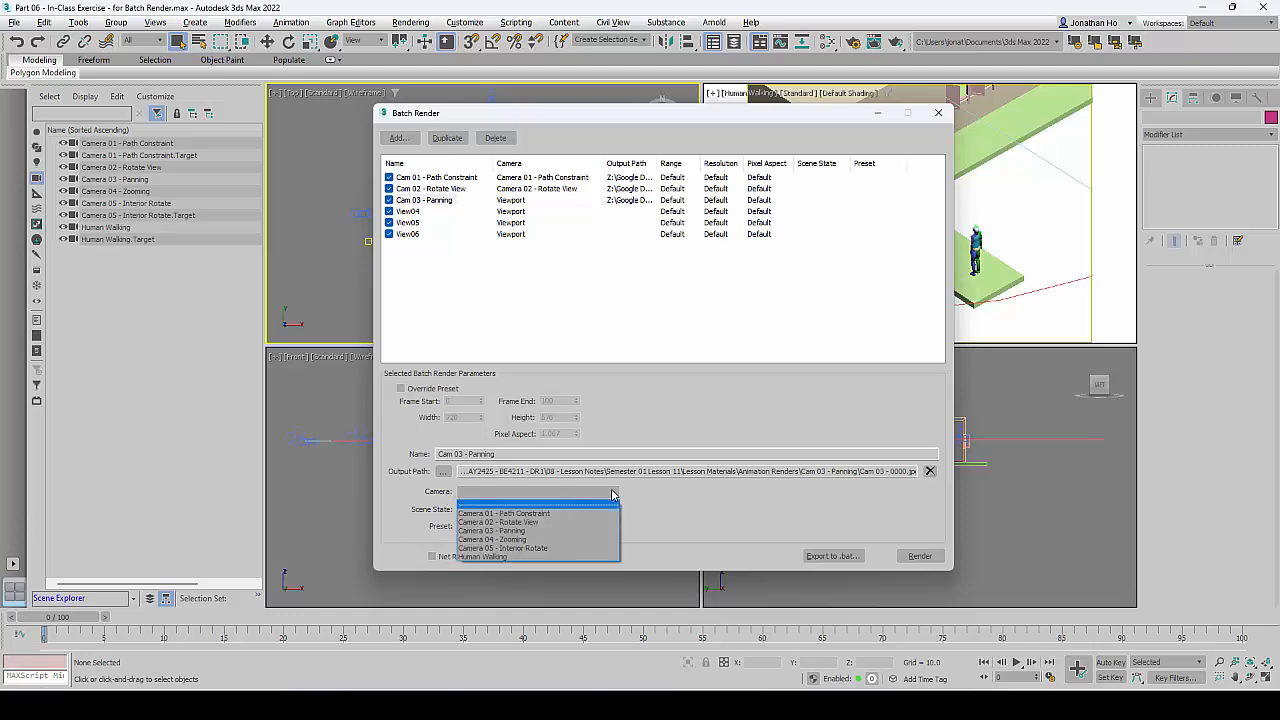
pyautogui.click(546, 531)
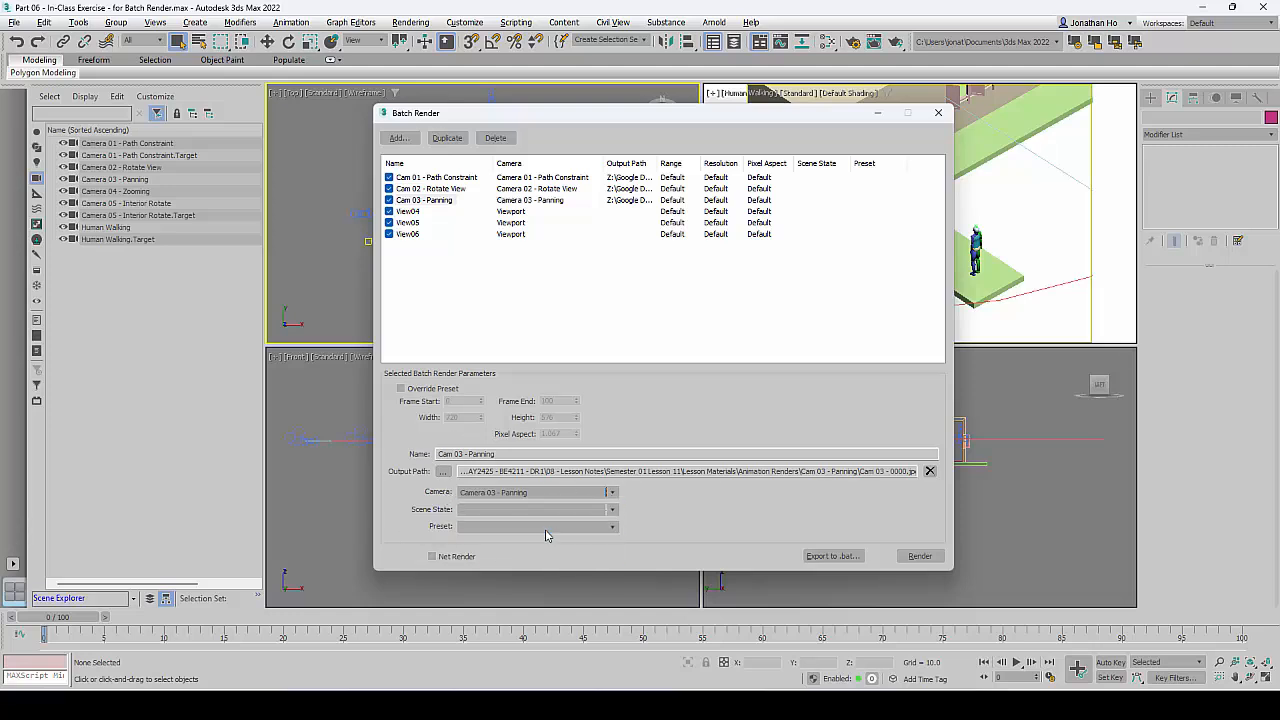
pyautogui.click(583, 329)
# Copy the folder name "Cam 04 - Zooming" from File Explorer and use it to rename the View04 batch entry
pyautogui.click(408, 213)
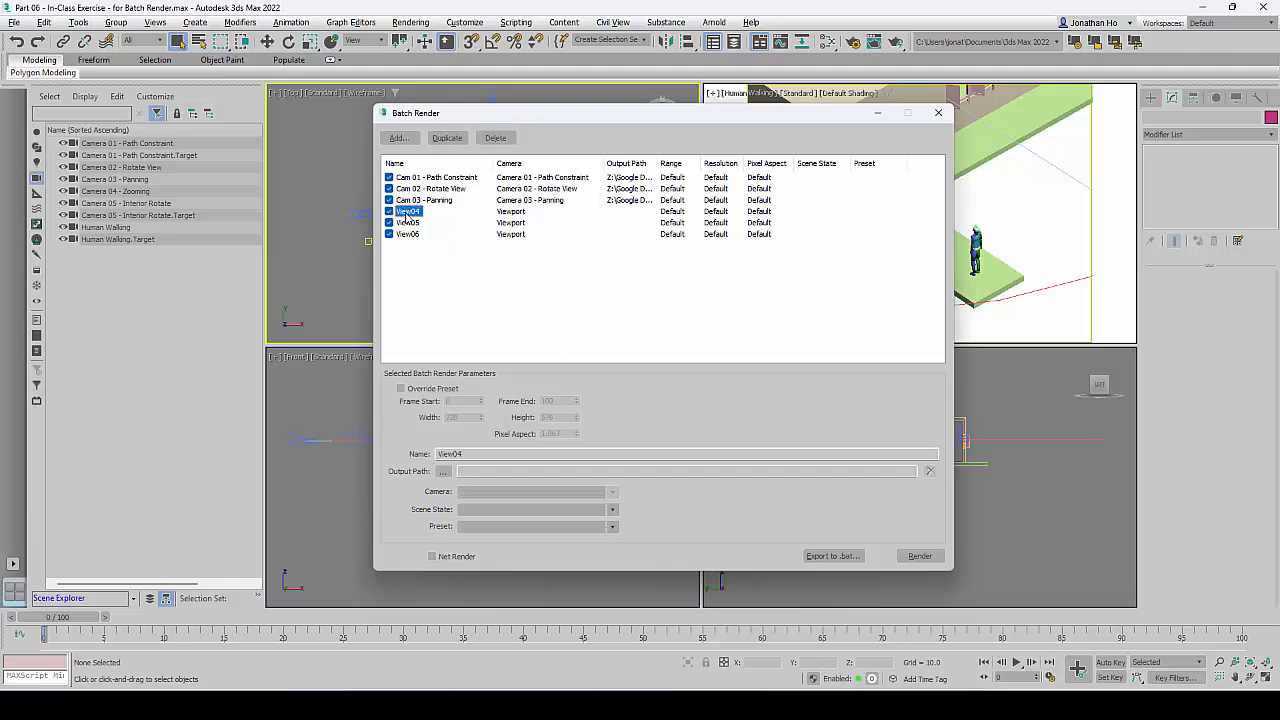
pyautogui.click(487, 454)
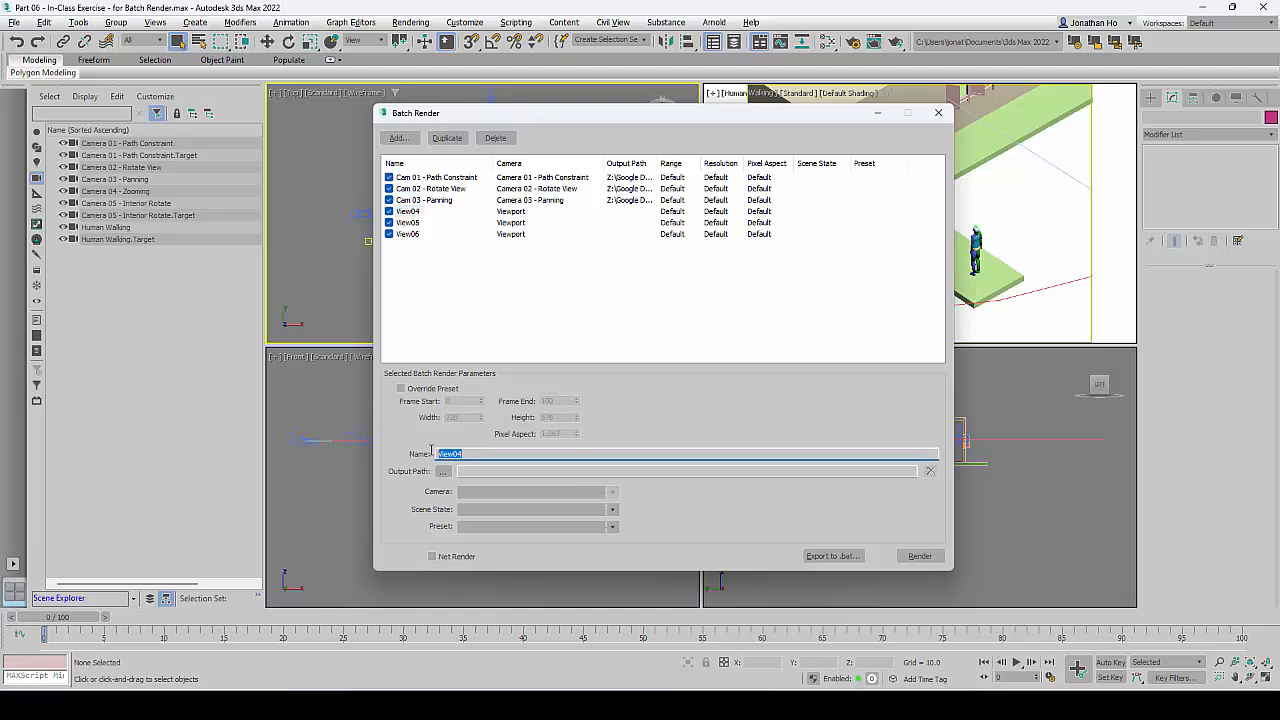
pyautogui.hotkey('alt', 'Tab')
pyautogui.click(915, 388)
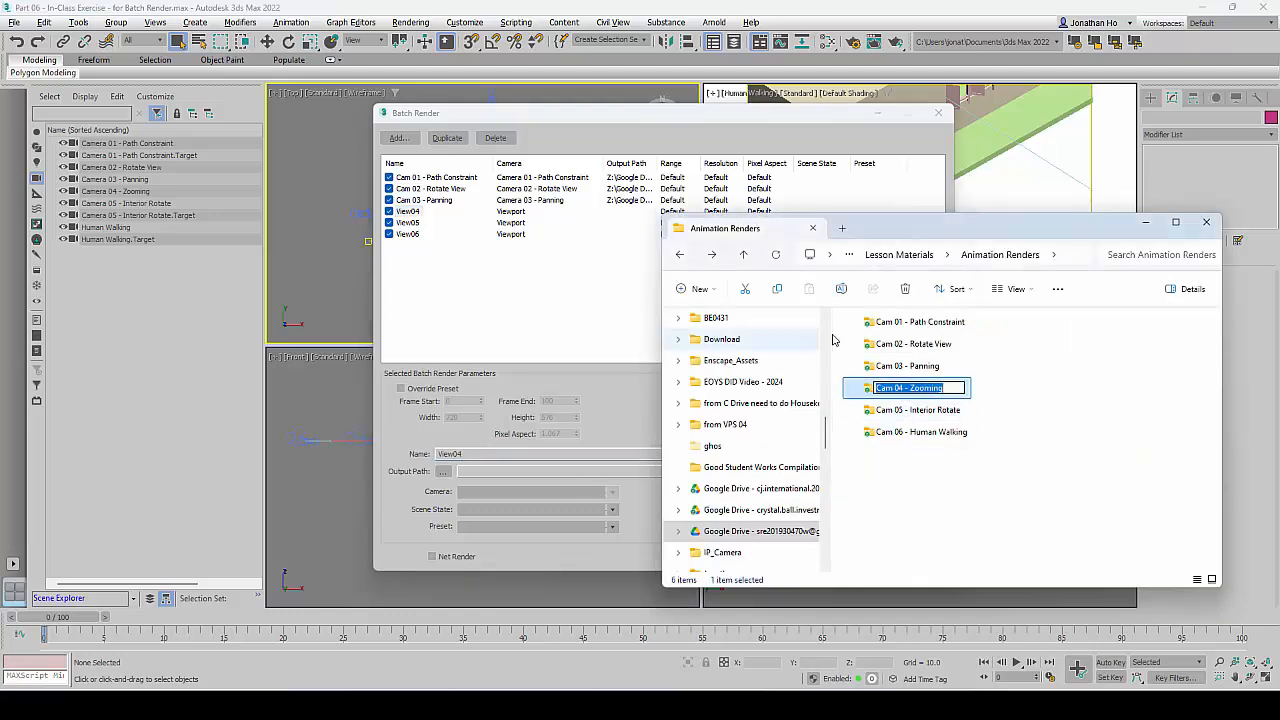
pyautogui.click(900, 386)
pyautogui.hotkey('ctrl', 'c')
pyautogui.click(1026, 420)
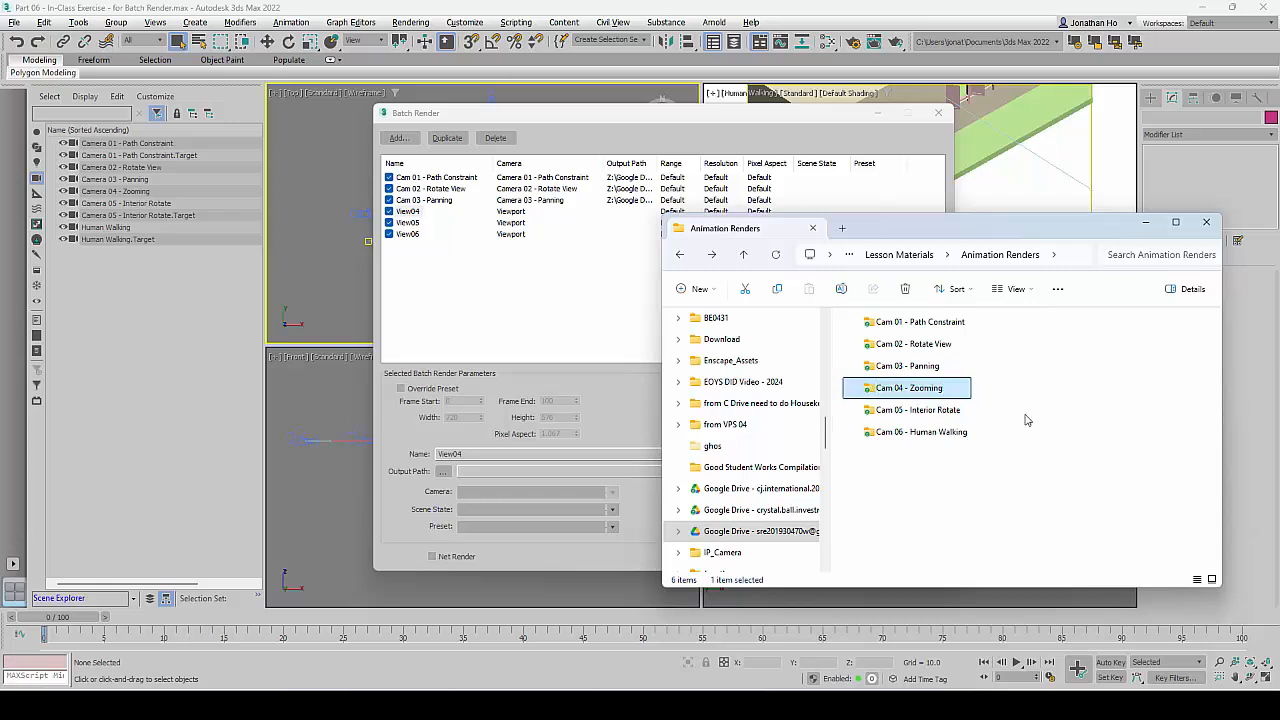
pyautogui.moveTo(475, 456); pyautogui.dragTo(387, 447)
pyautogui.hotkey('ctrl', 'v')
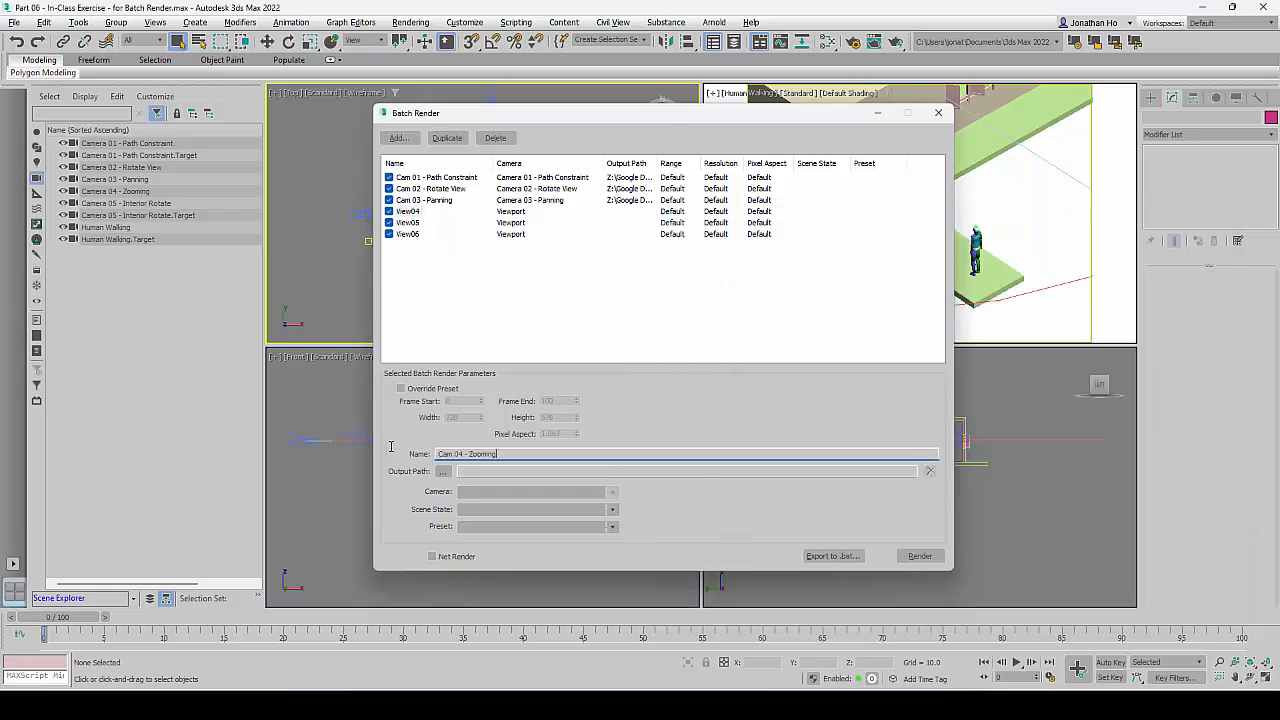
# Start choosing the Cam 04 - Zooming entry's output path and go to the Animation Renders folder using its path copied from File Explorer
pyautogui.click(443, 472)
pyautogui.hotkey('alt', 'Tab')
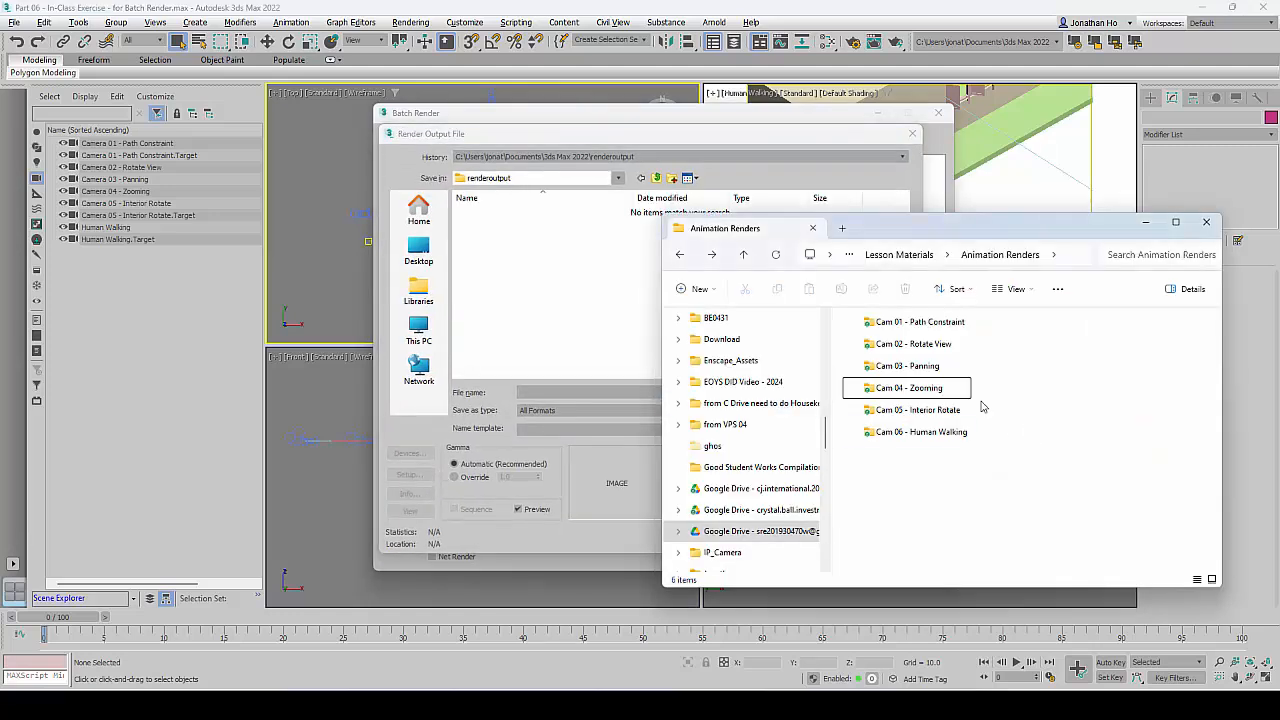
pyautogui.click(1068, 254)
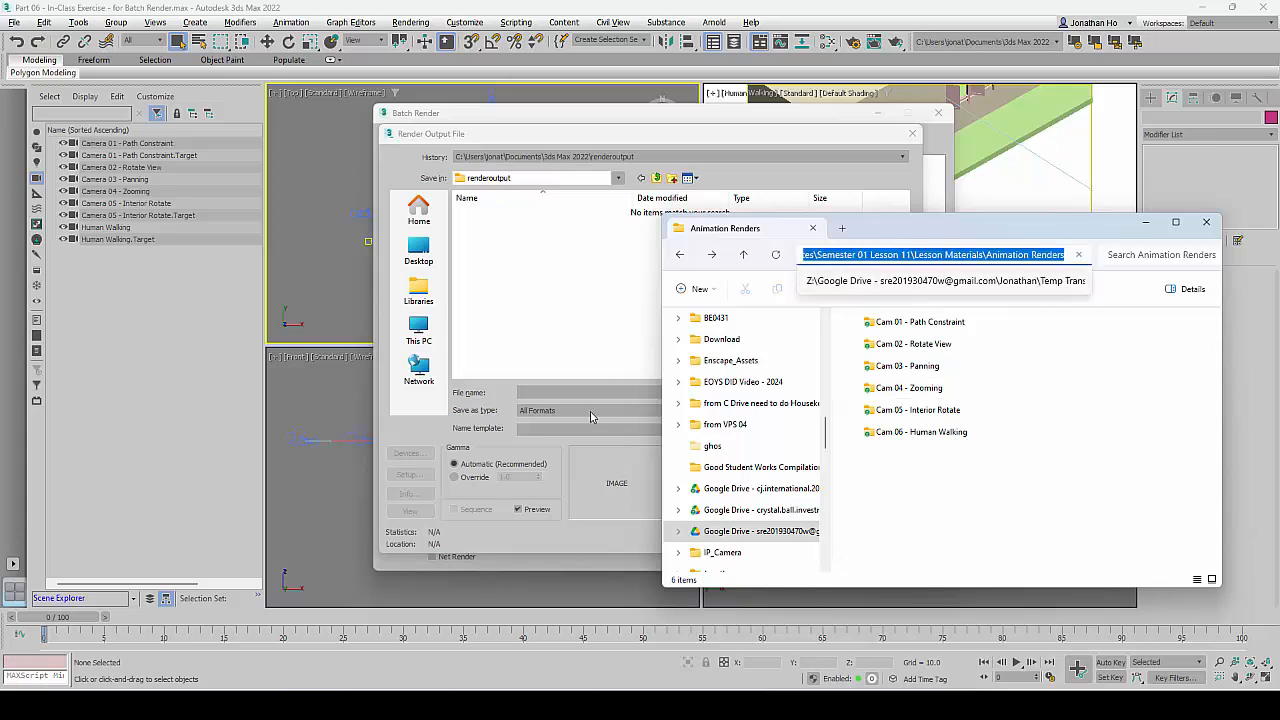
pyautogui.click(546, 394)
pyautogui.hotkey('ctrl', 'v')
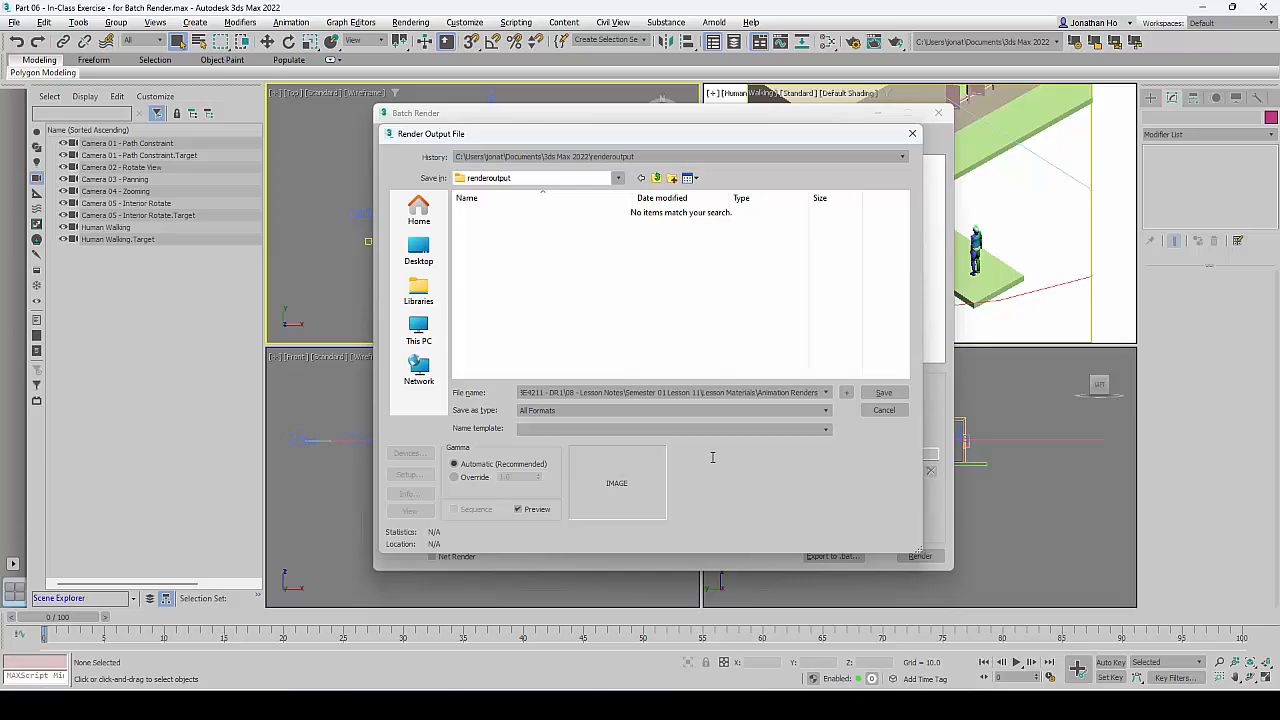
pyautogui.press('Return')
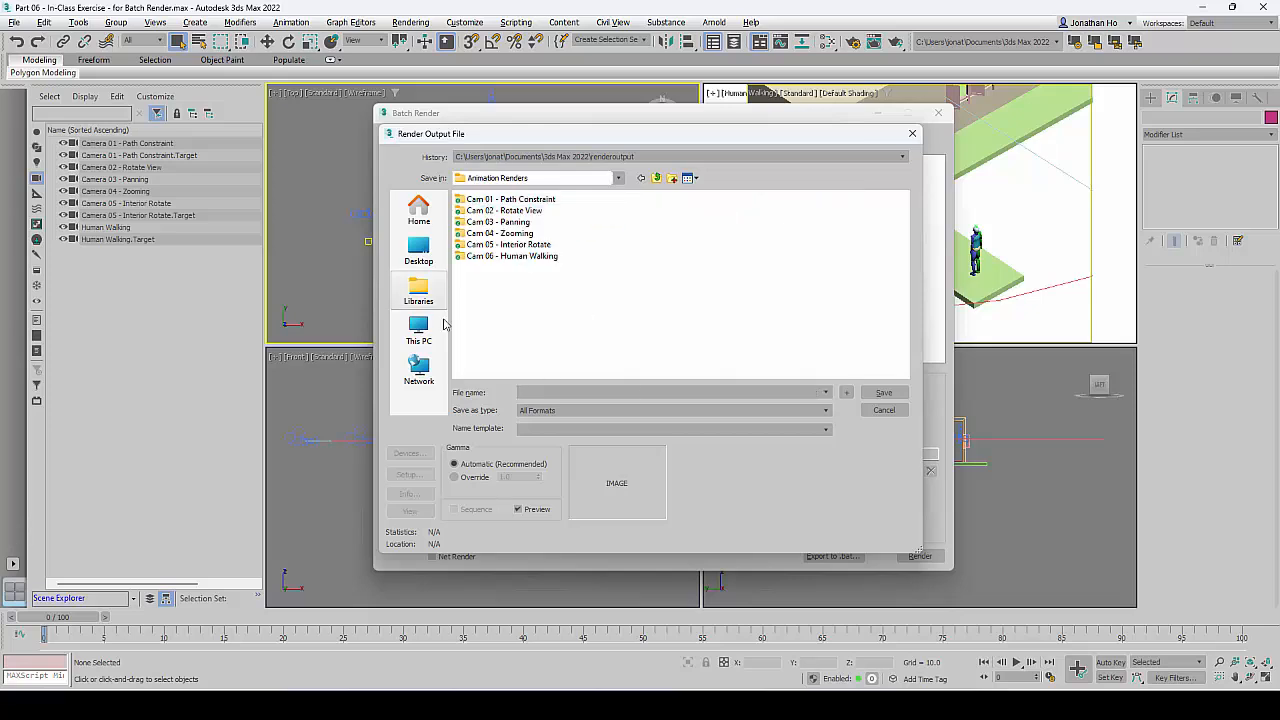
# Save the fourth batch entry's output in the Cam 04 - Zooming folder as a JPEG file named "Cam 04 - 0000"
pyautogui.click(496, 234)
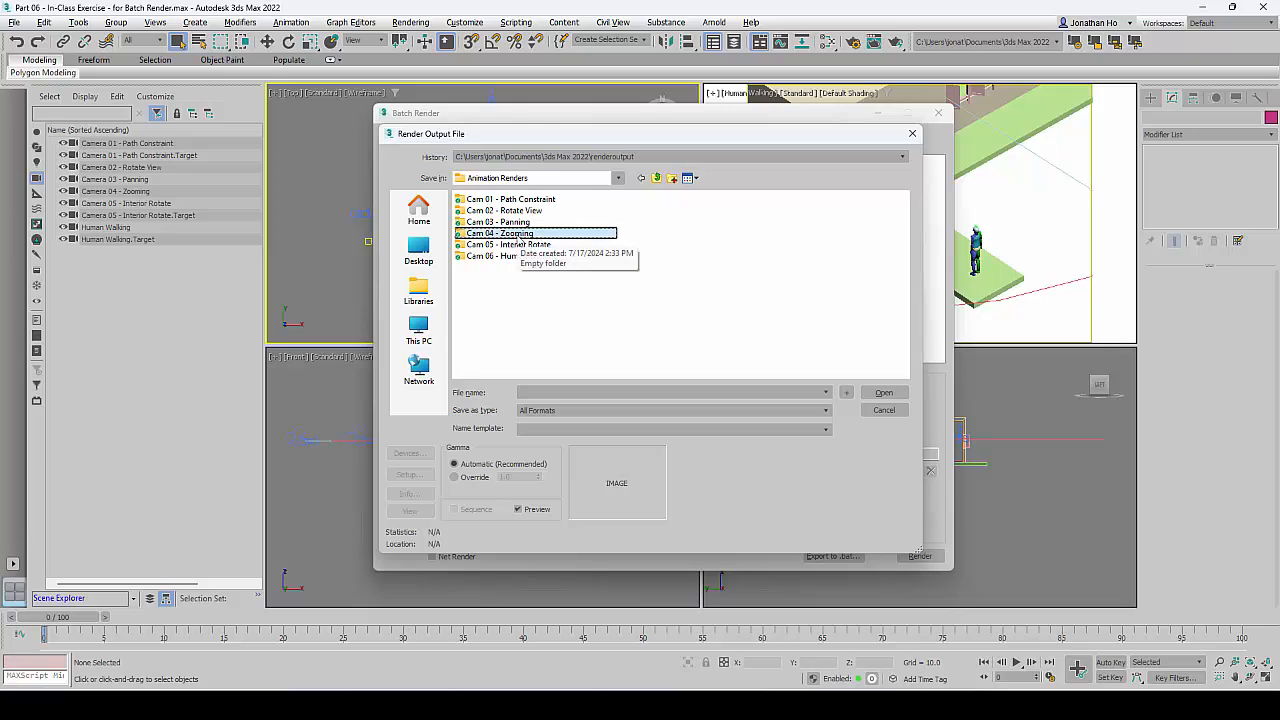
pyautogui.doubleClick(517, 240)
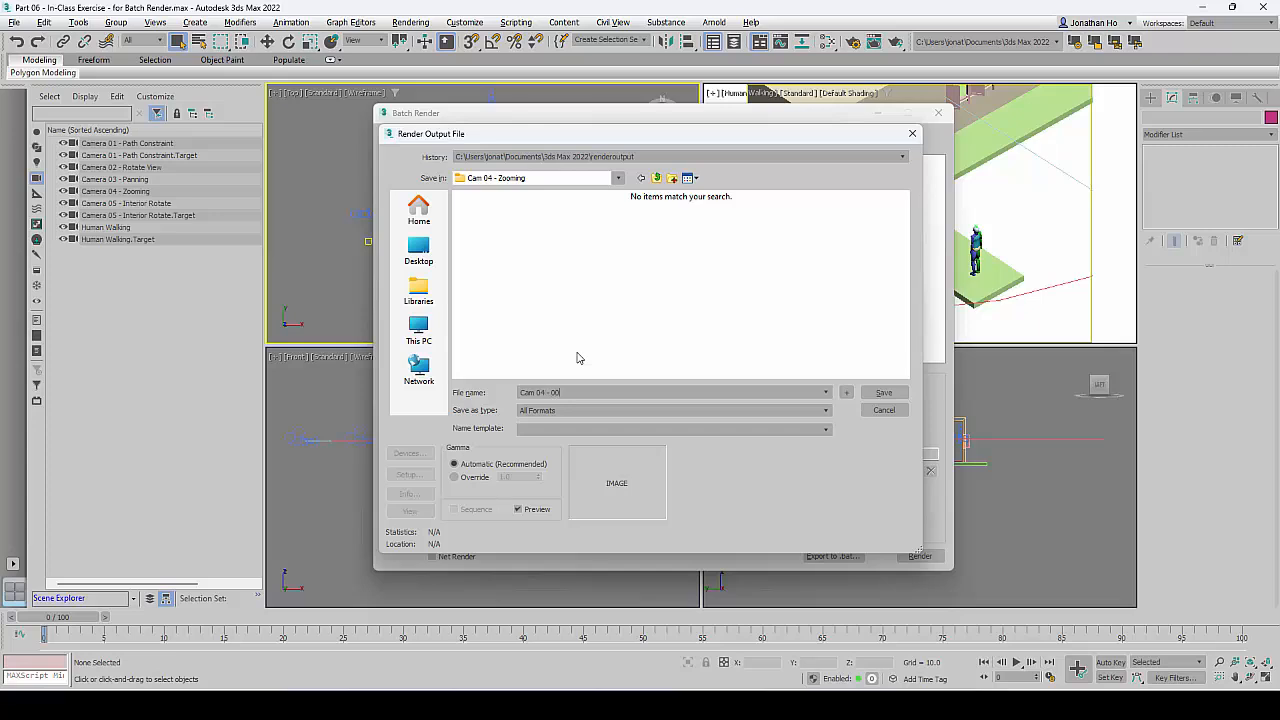
pyautogui.click(590, 410)
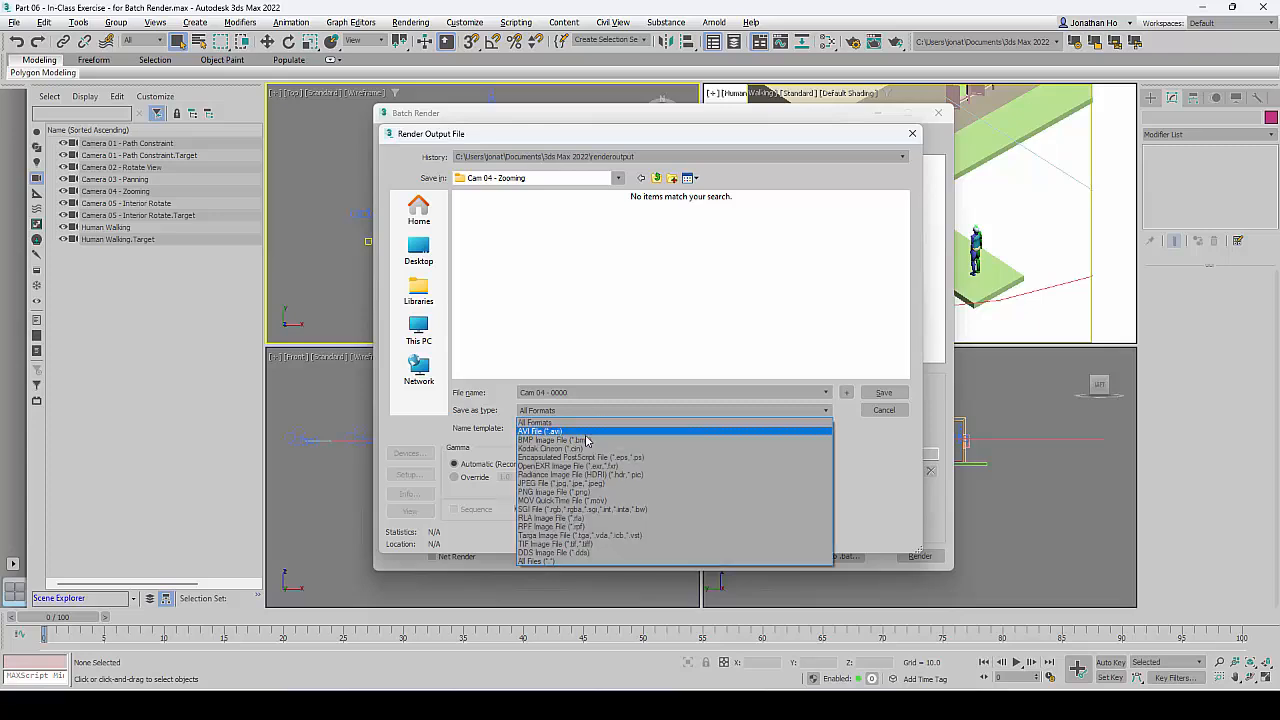
pyautogui.click(572, 484)
pyautogui.click(886, 393)
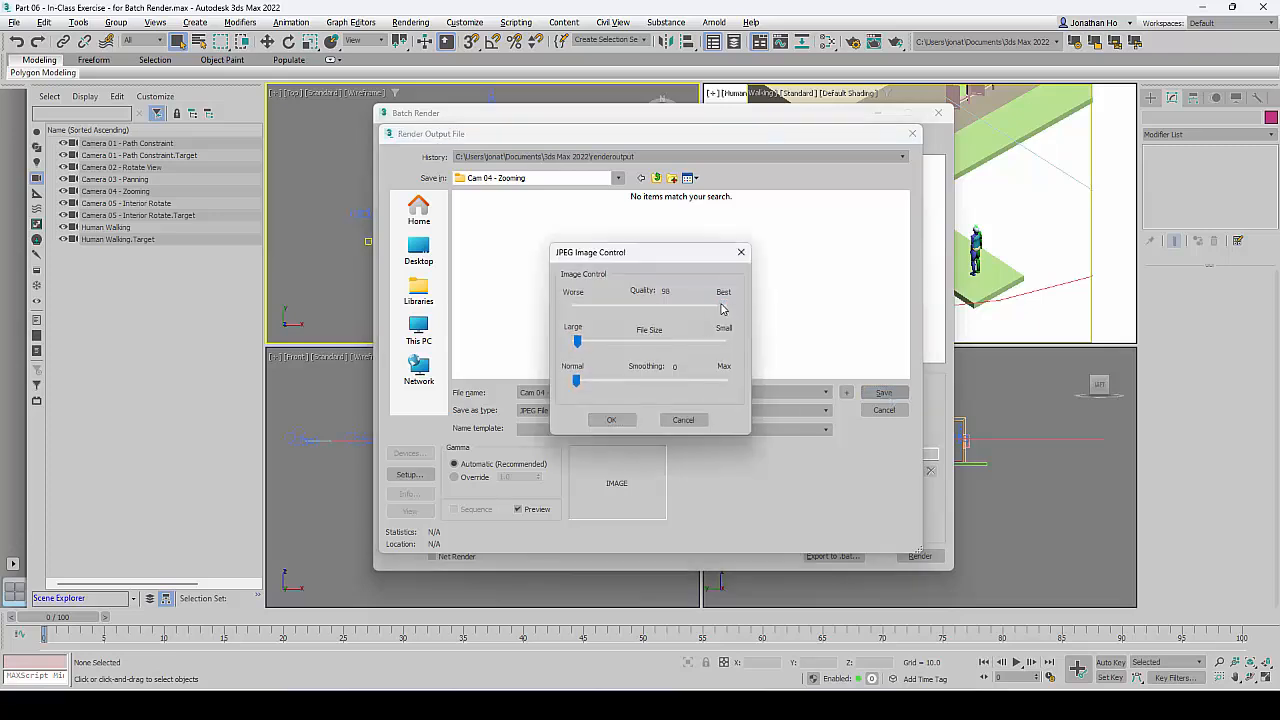
pyautogui.click(614, 421)
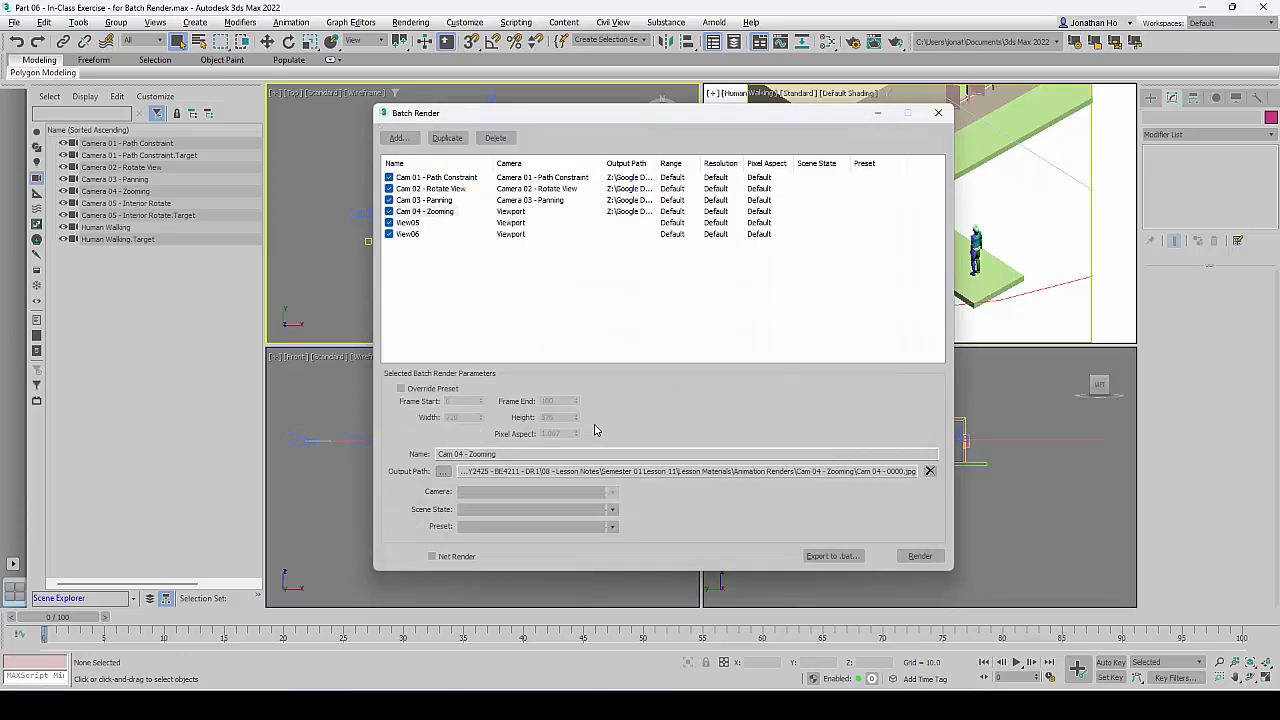
# Assign Camera 04 - Zooming to the Cam 04 - Zooming batch entry
pyautogui.click(428, 211)
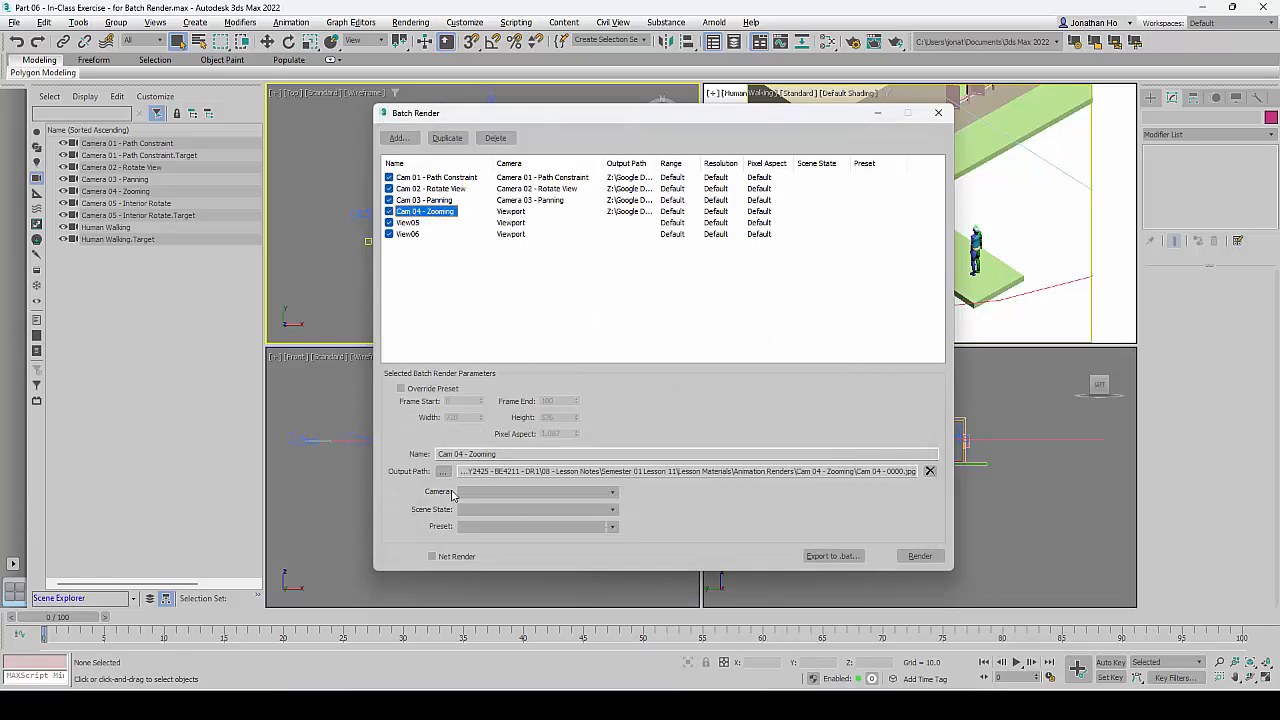
pyautogui.click(608, 492)
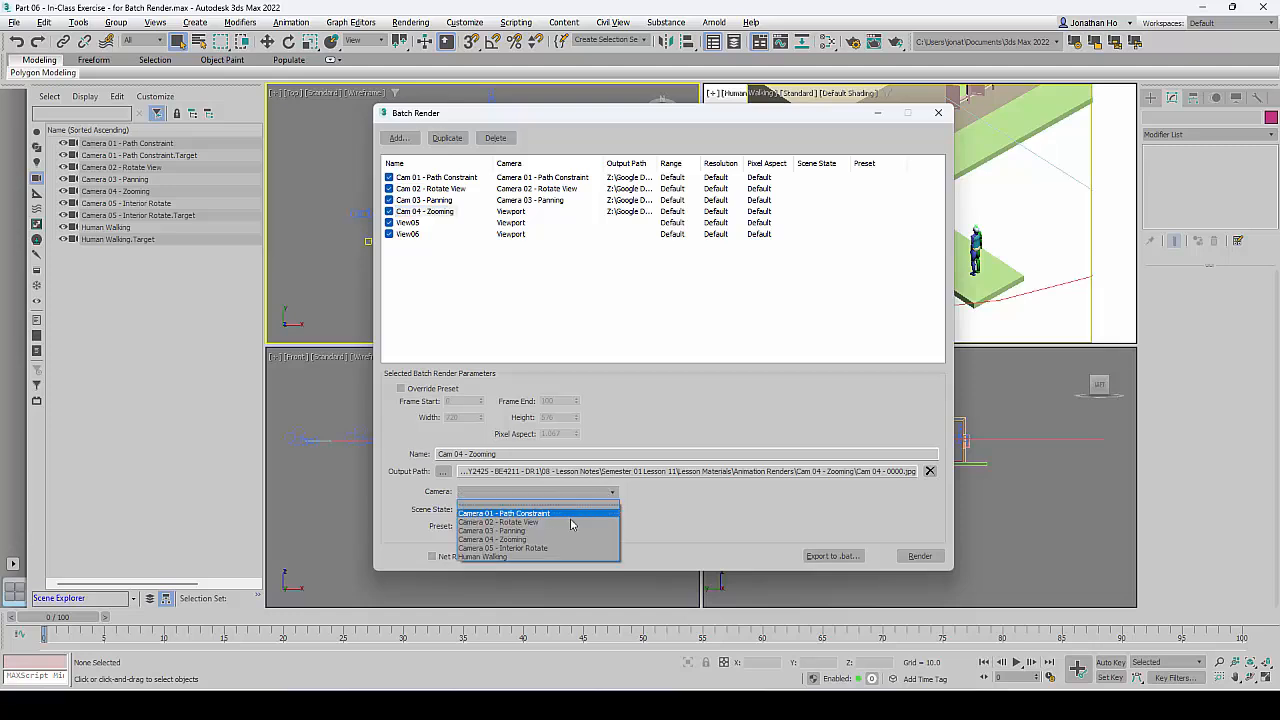
pyautogui.click(533, 539)
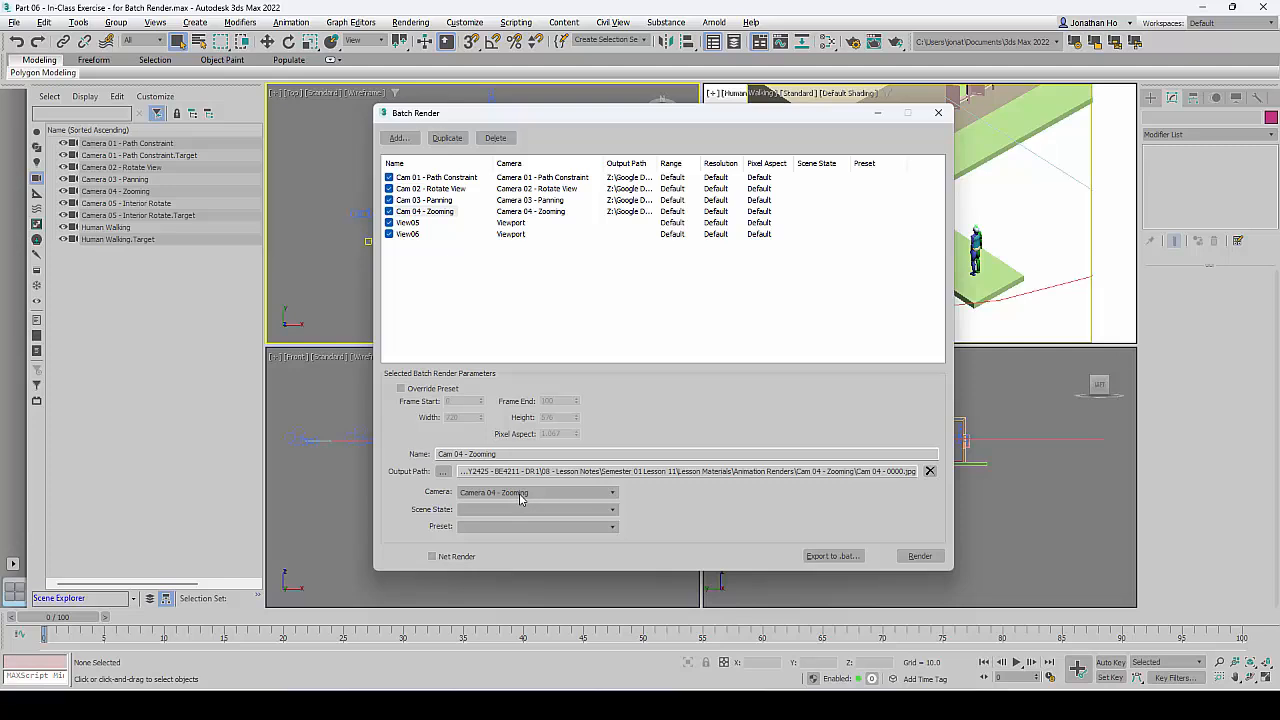
# Copy the folder name "Cam 05 - Interior Rotate" from File Explorer and use it to rename the View05 batch entry
pyautogui.click(408, 223)
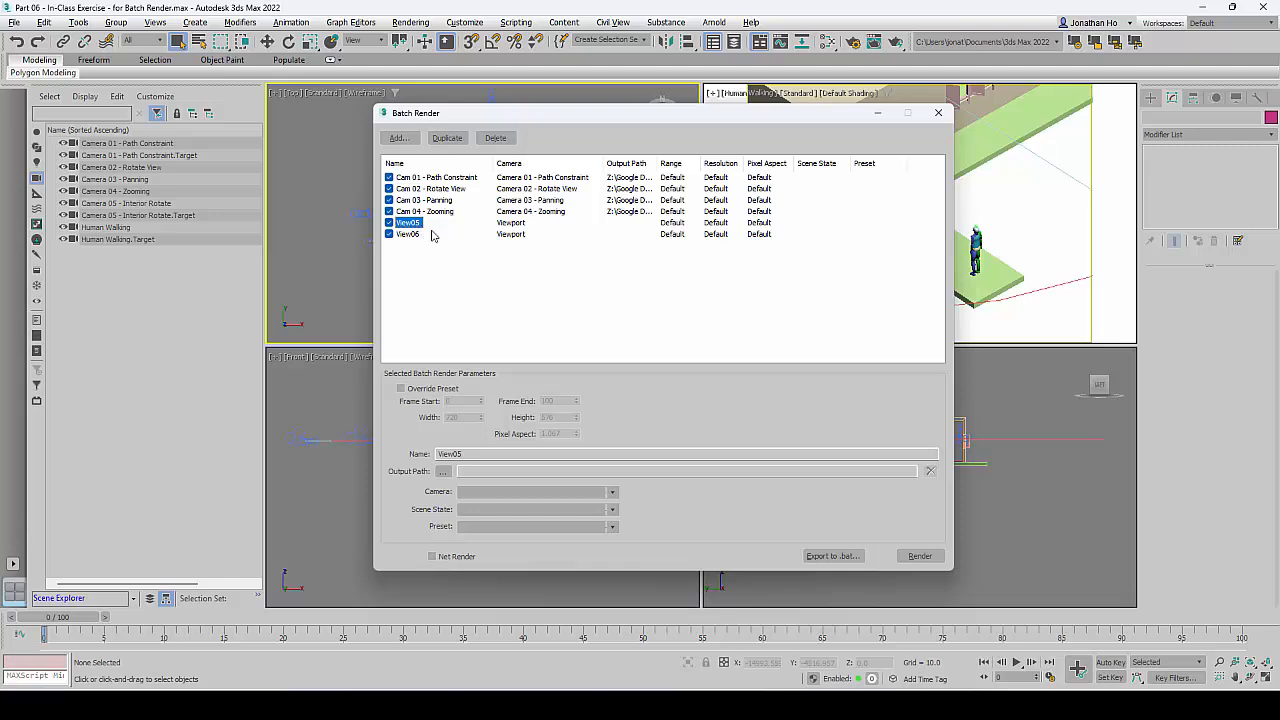
pyautogui.hotkey('alt', 'Tab')
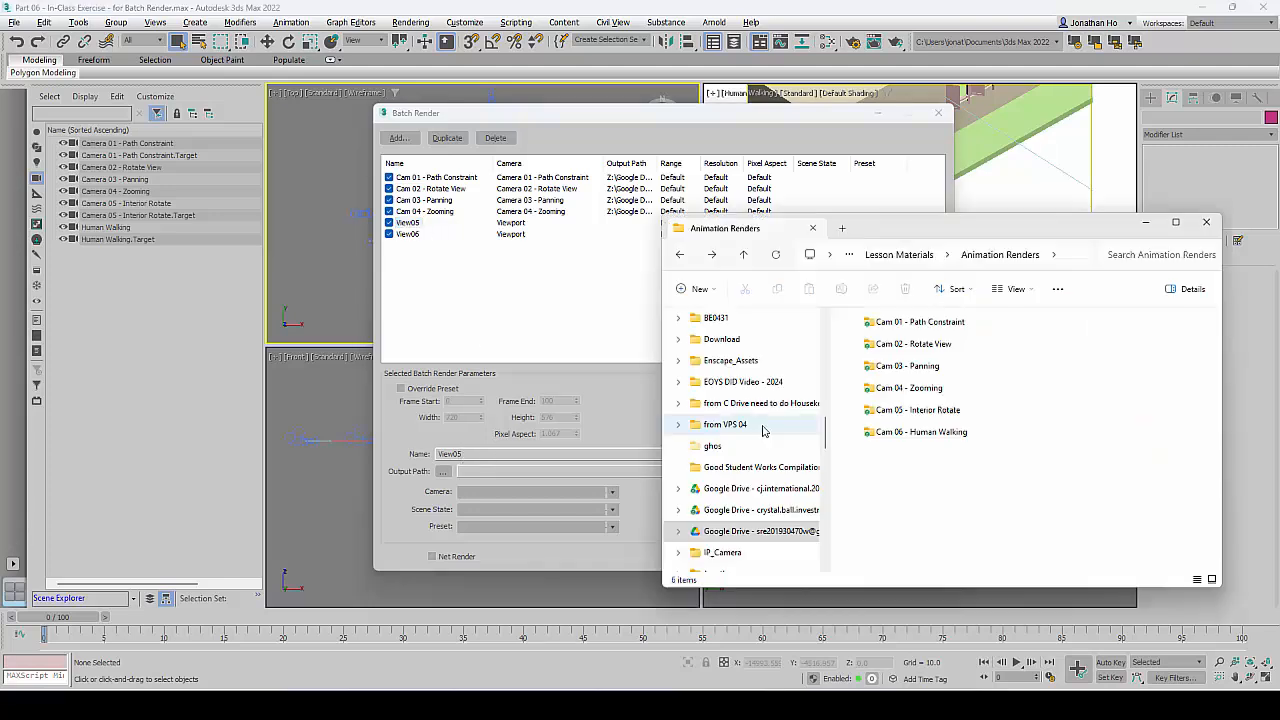
pyautogui.click(950, 416)
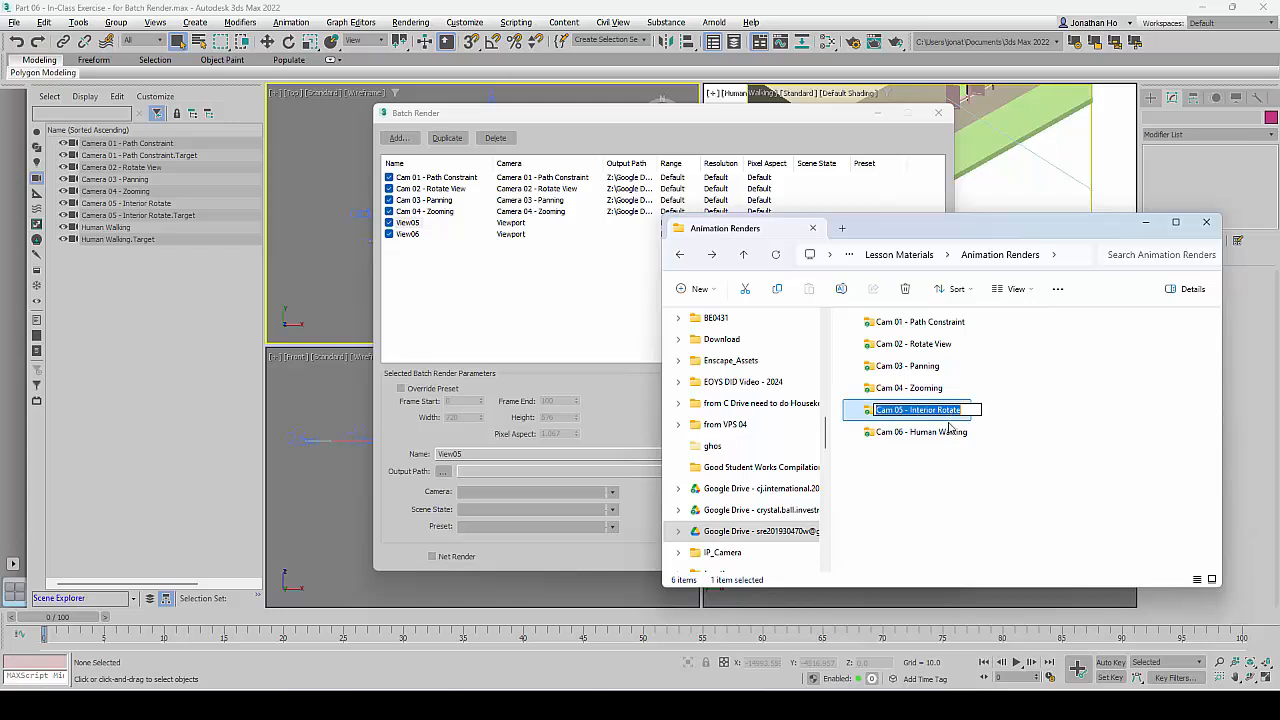
pyautogui.click(915, 468)
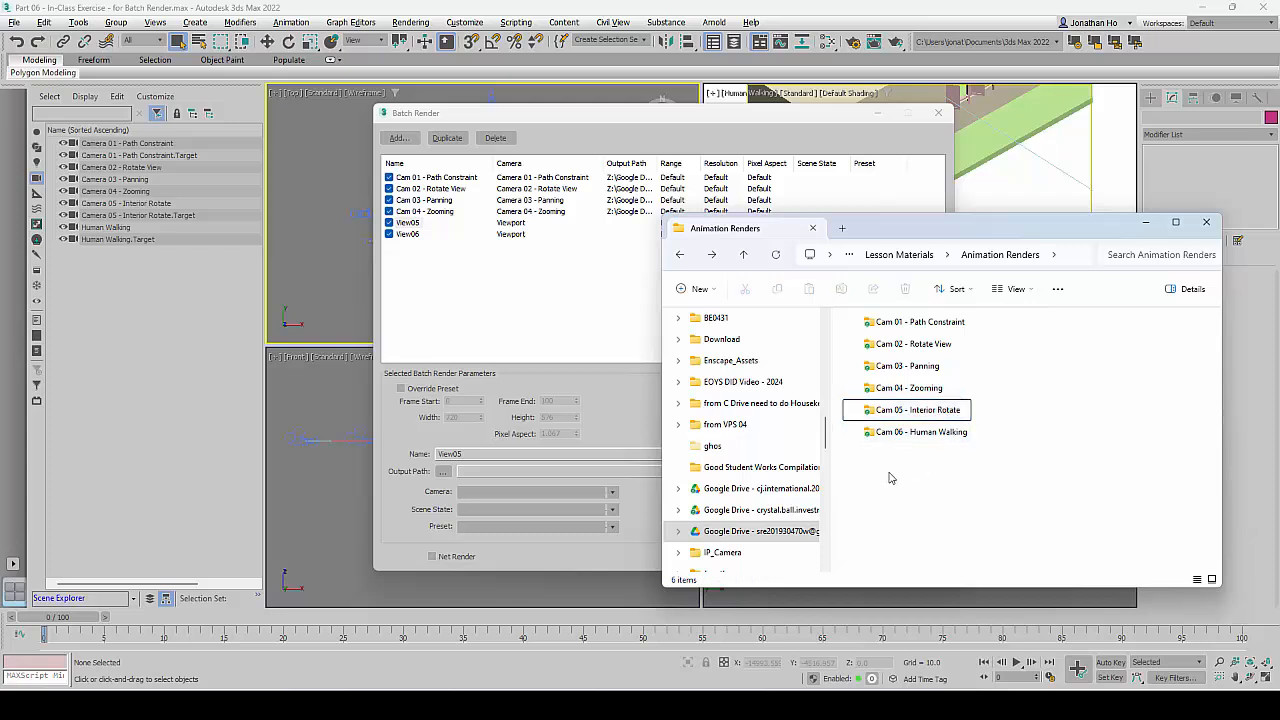
pyautogui.click(412, 226)
pyautogui.click(459, 454)
pyautogui.moveTo(459, 454); pyautogui.dragTo(411, 455)
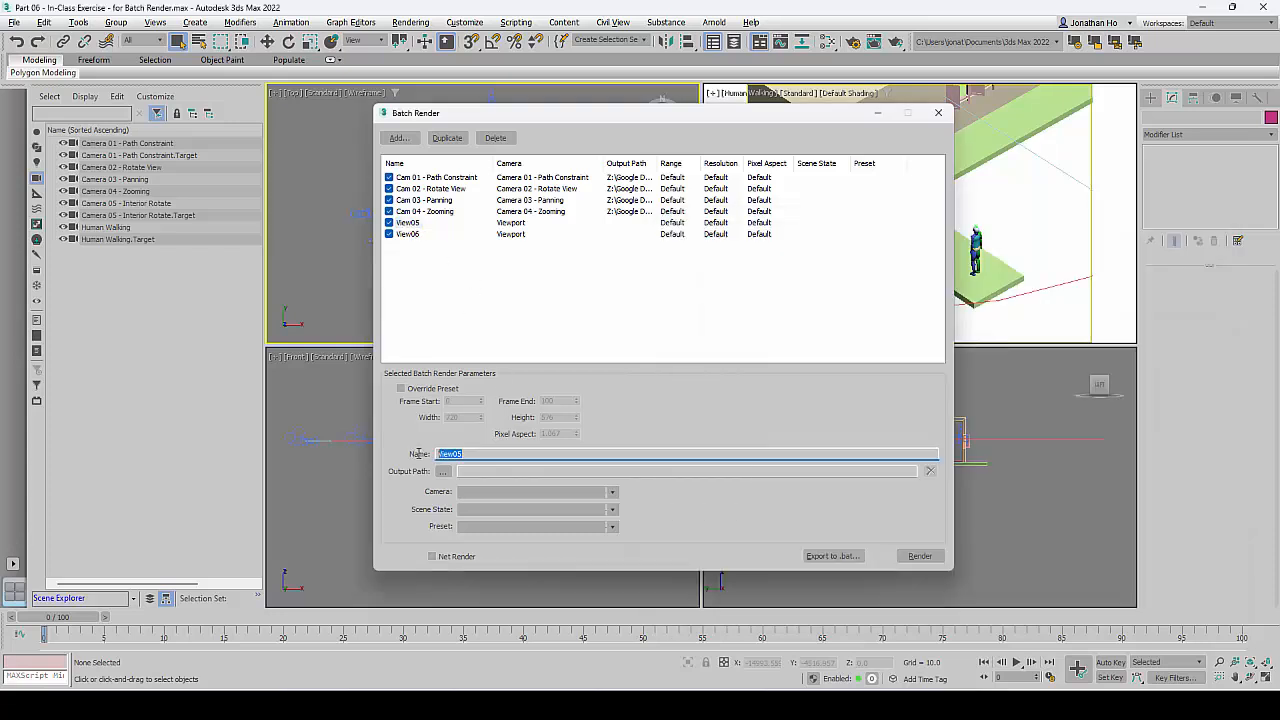
pyautogui.write('Cam 05 - Interior Rotate')
# Start choosing the Cam 05 - Interior Rotate entry's output path and go to the Animation Renders folder using its path copied from File Explorer
pyautogui.click(443, 471)
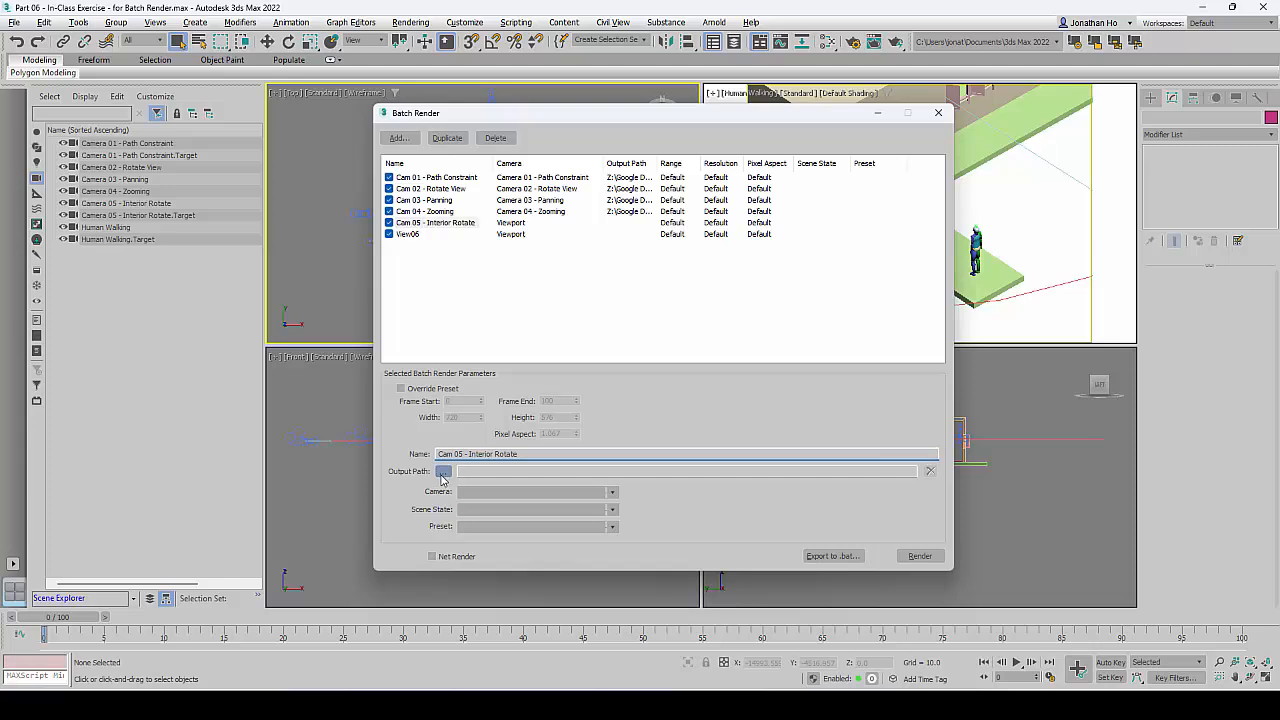
pyautogui.hotkey('alt', 'Tab')
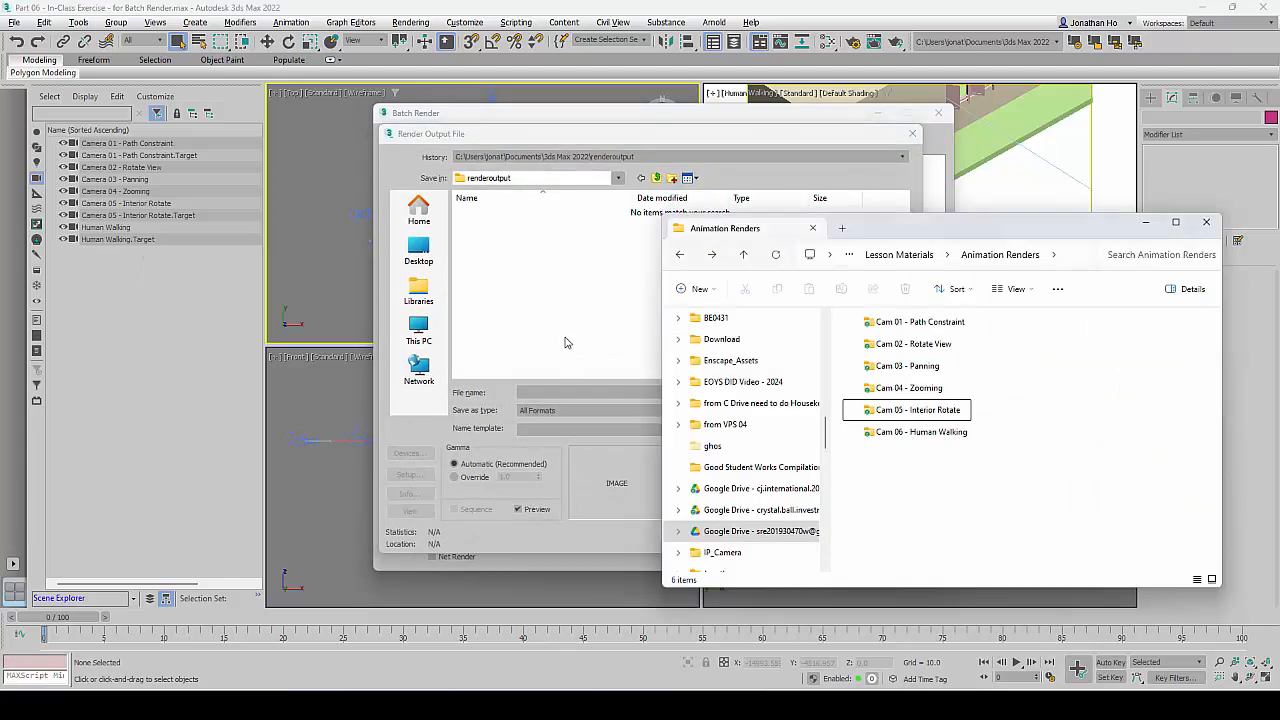
pyautogui.click(1067, 258)
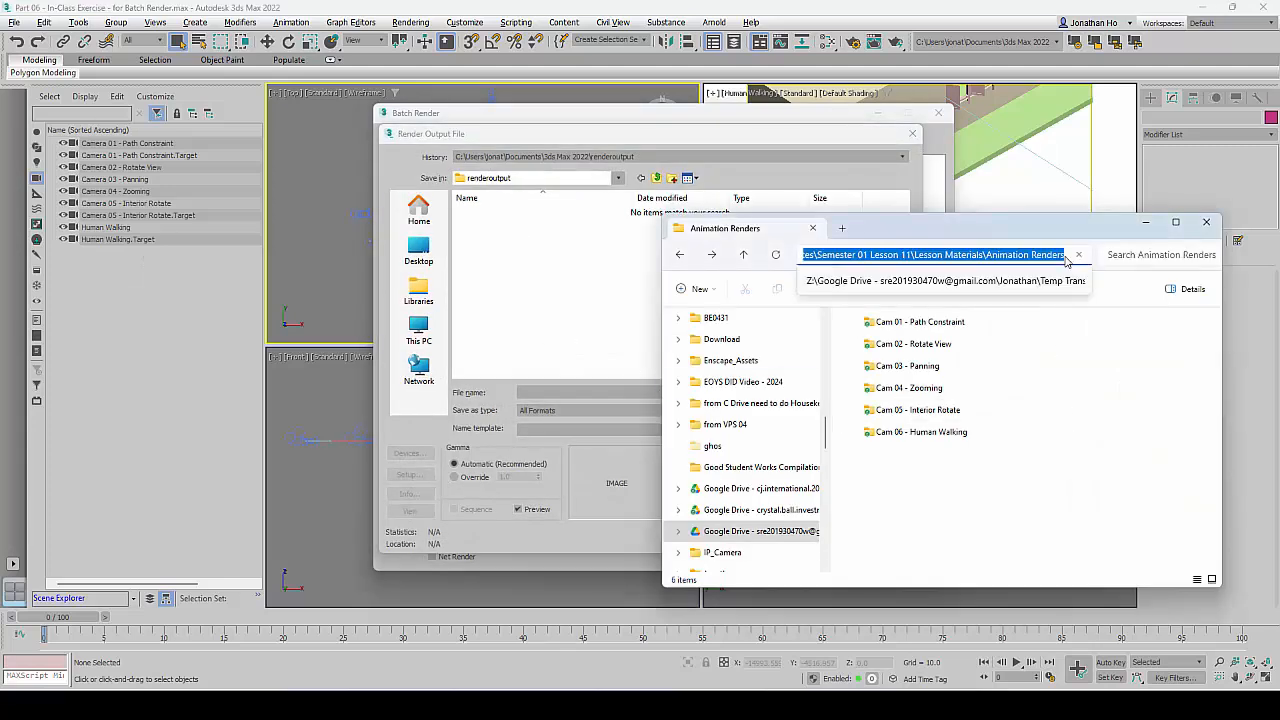
pyautogui.hotkey('ctrl', 'c')
pyautogui.click(543, 395)
pyautogui.hotkey('ctrl', 'v')
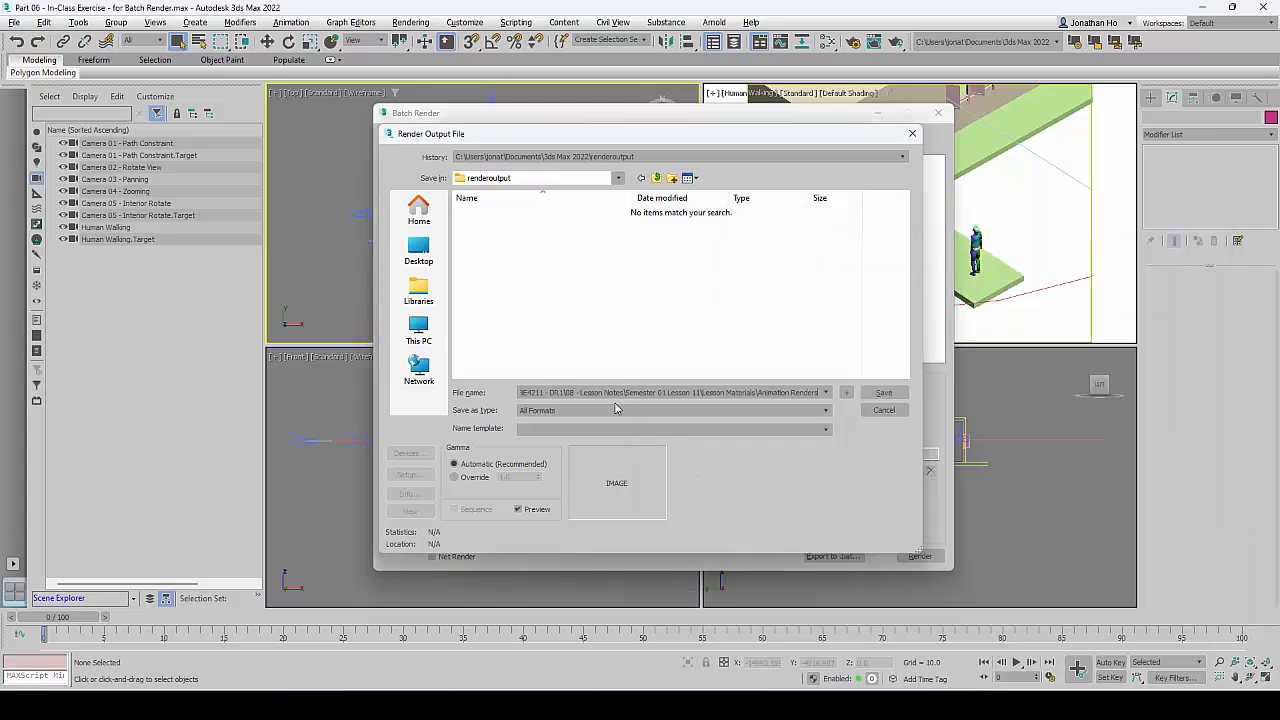
pyautogui.press('Return')
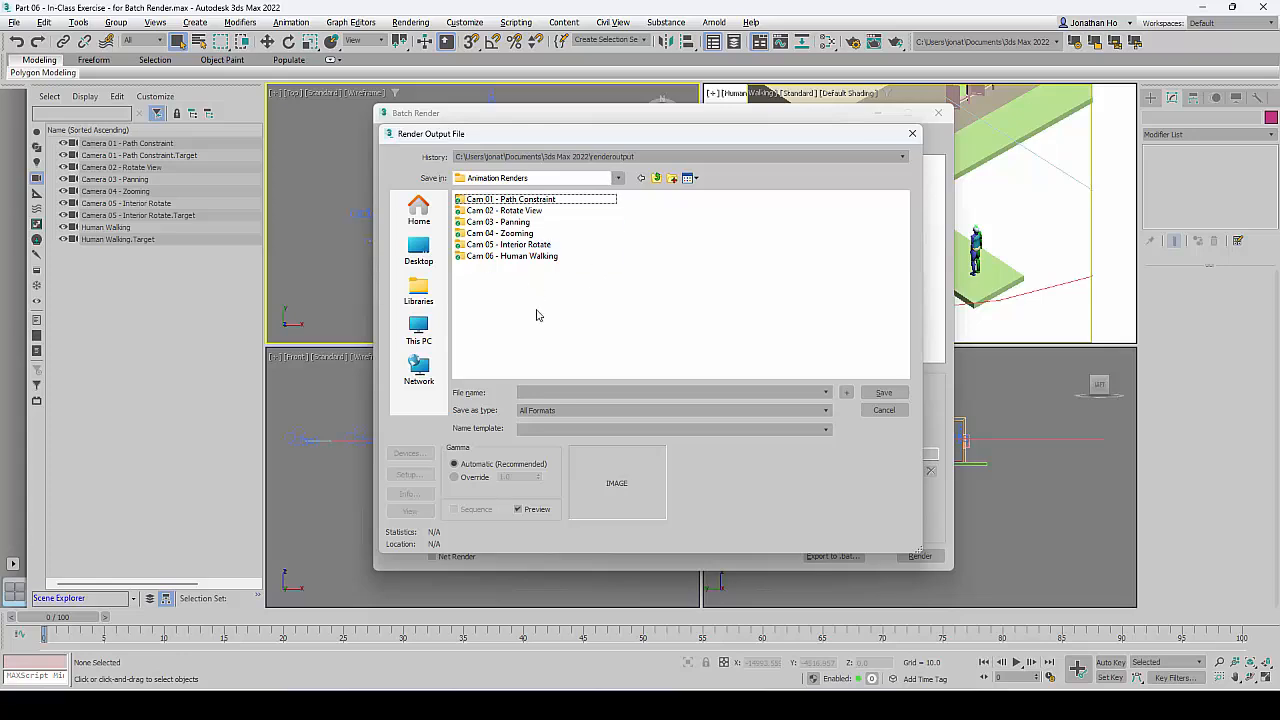
# Save the fifth batch entry's output in the Cam 05 - Interior Rotate folder as a JPEG file named "Cam 05 - 0000"
pyautogui.click(486, 246)
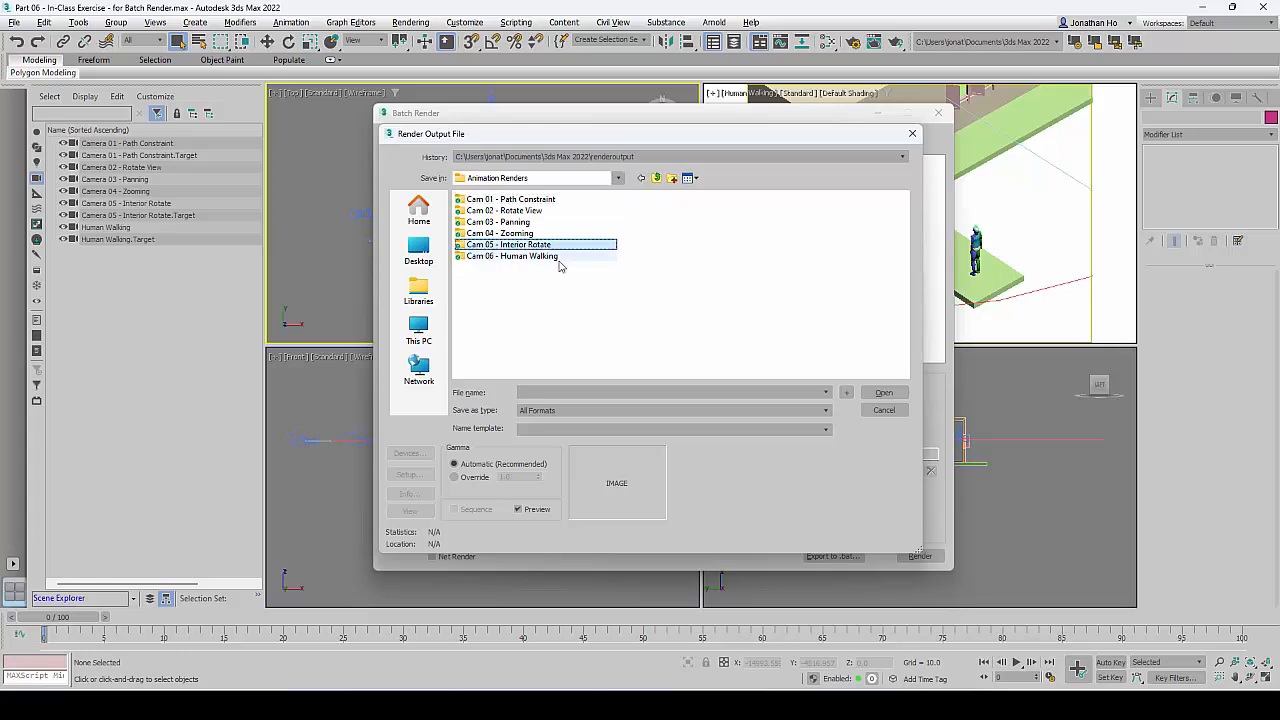
pyautogui.doubleClick(506, 246)
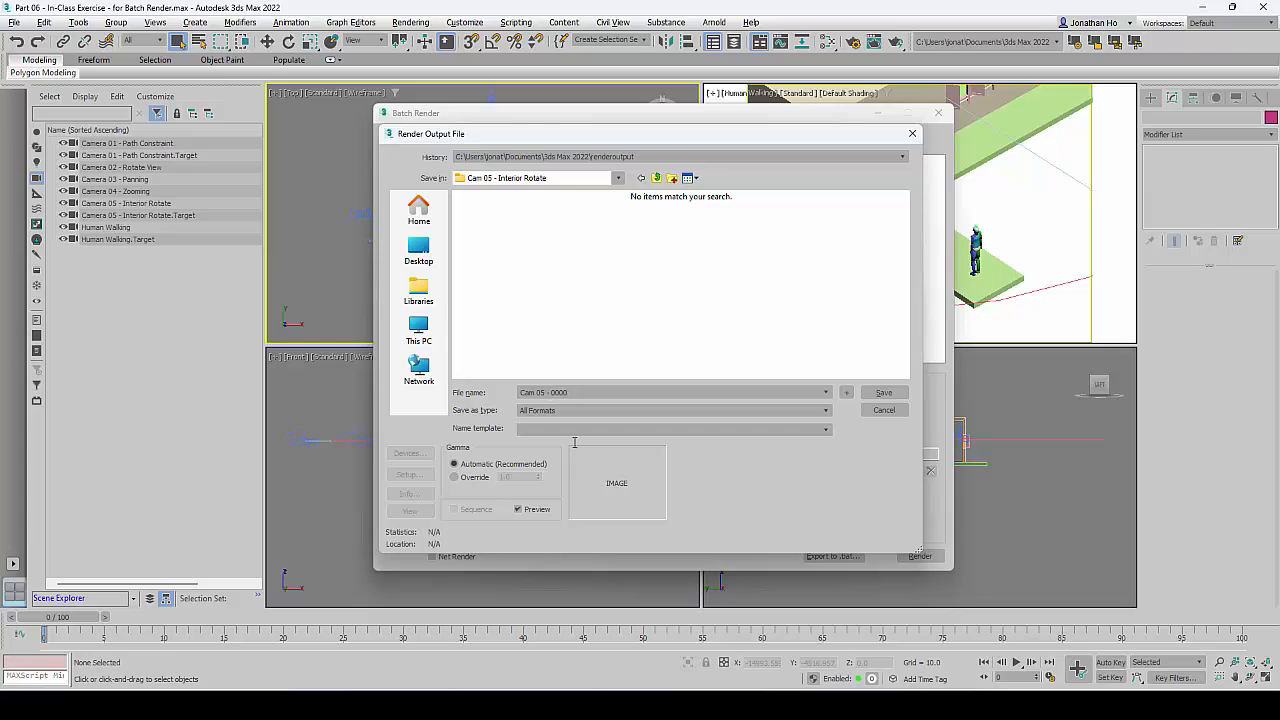
pyautogui.click(575, 410)
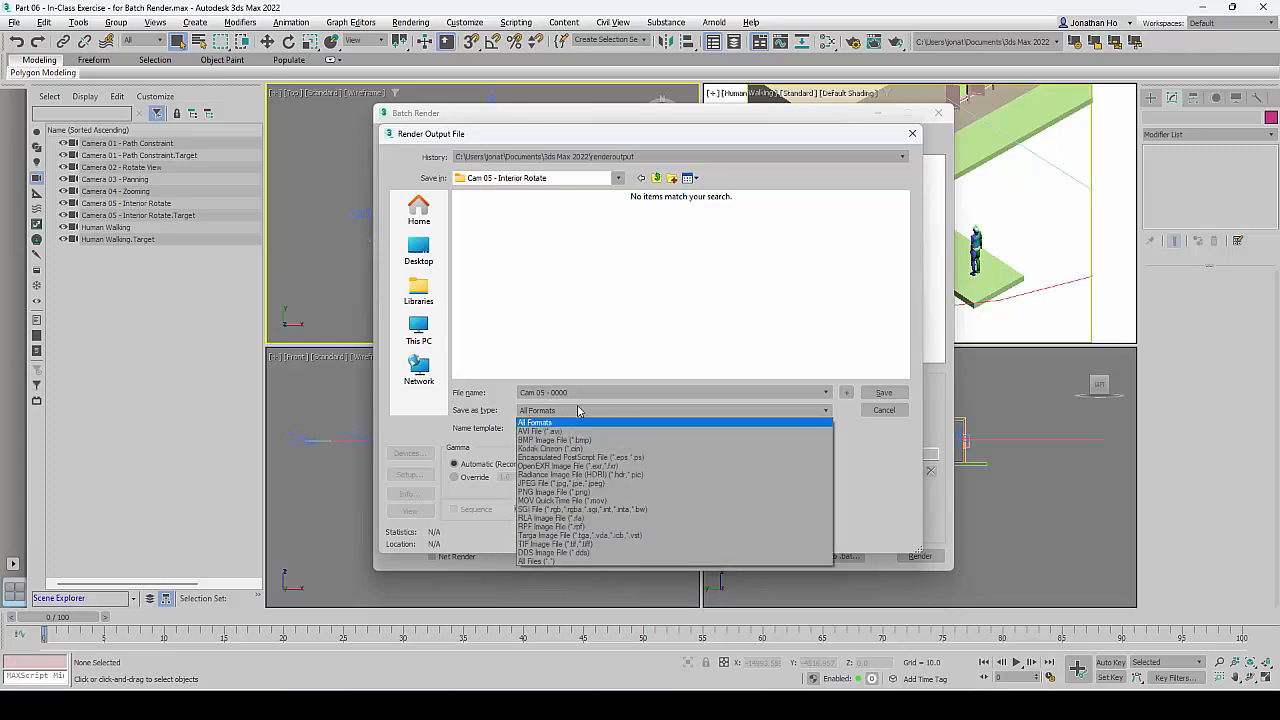
pyautogui.click(565, 484)
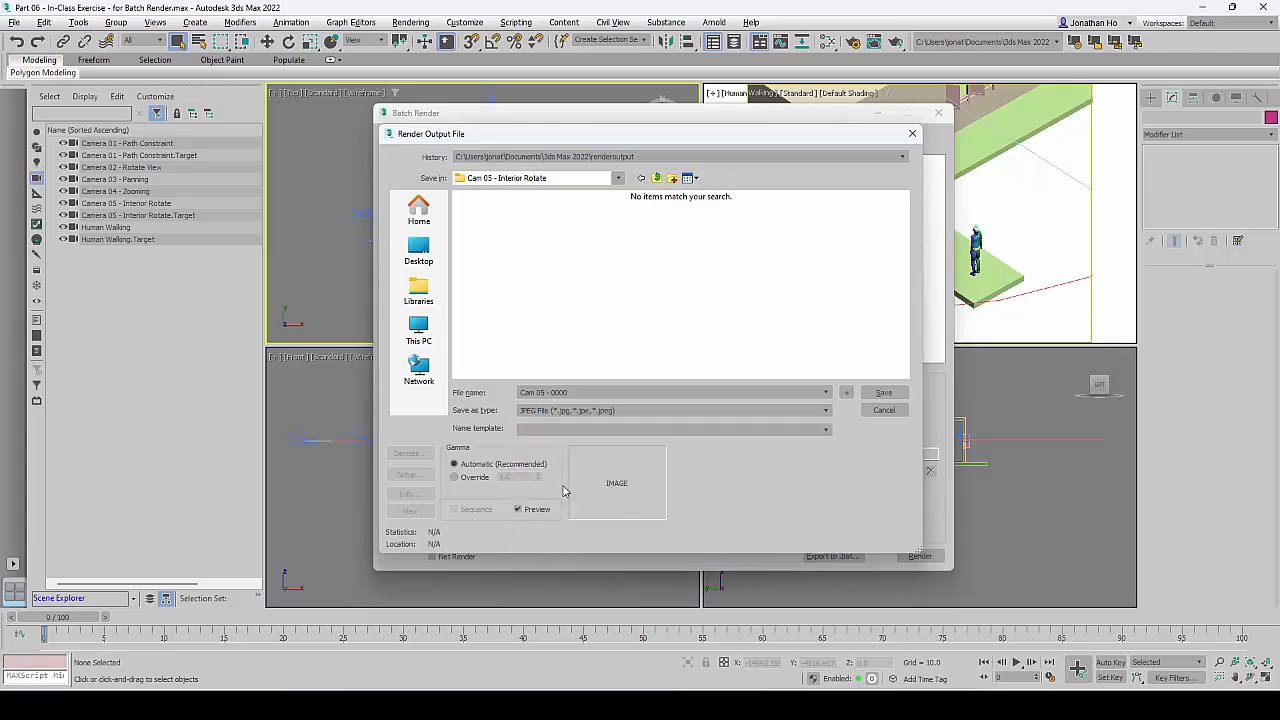
pyautogui.click(884, 392)
pyautogui.click(614, 424)
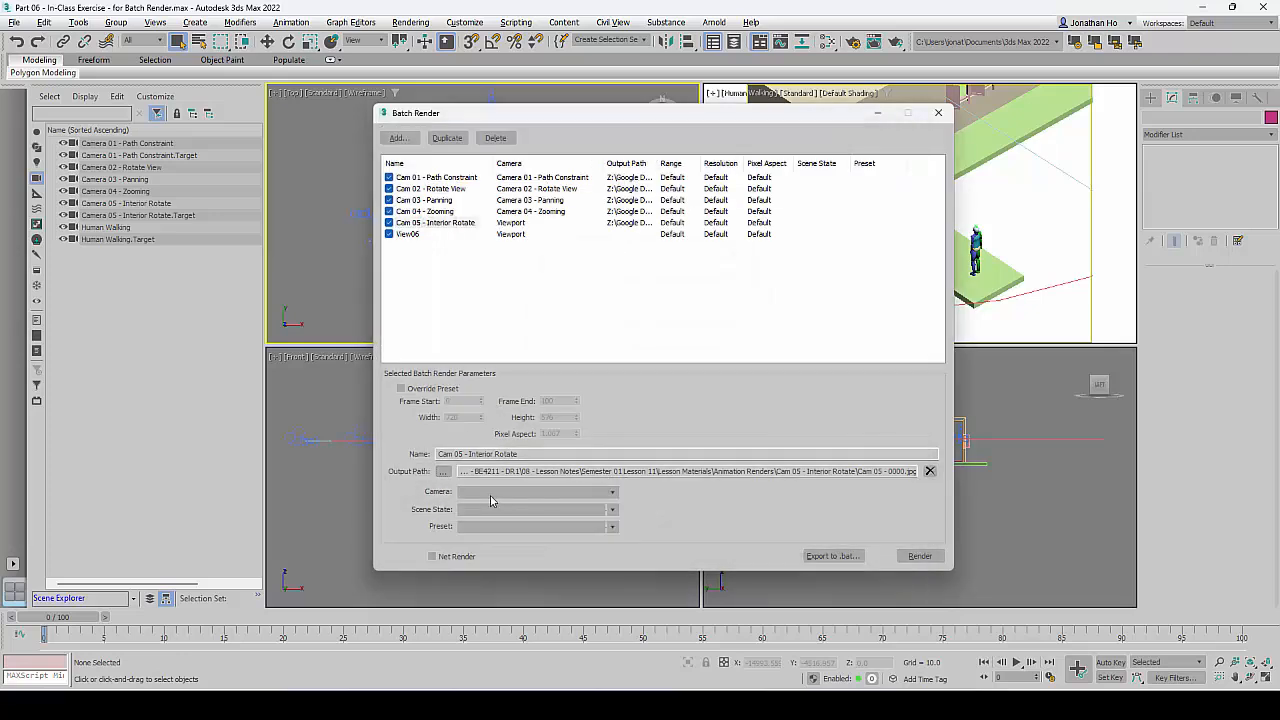
# Assign Camera 05 - Interior Rotate to the Cam 05 - Interior Rotate batch entry and slightly widen the Output Path column
pyautogui.click(598, 498)
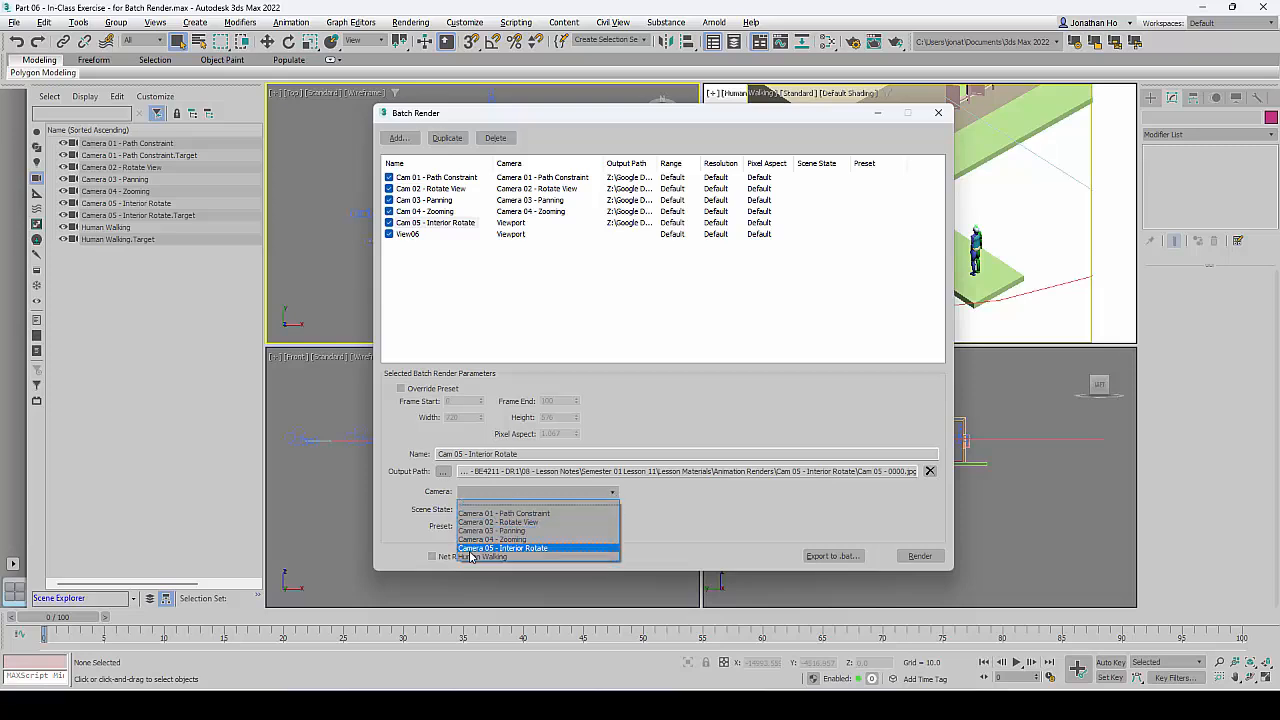
pyautogui.click(570, 548)
pyautogui.click(626, 343)
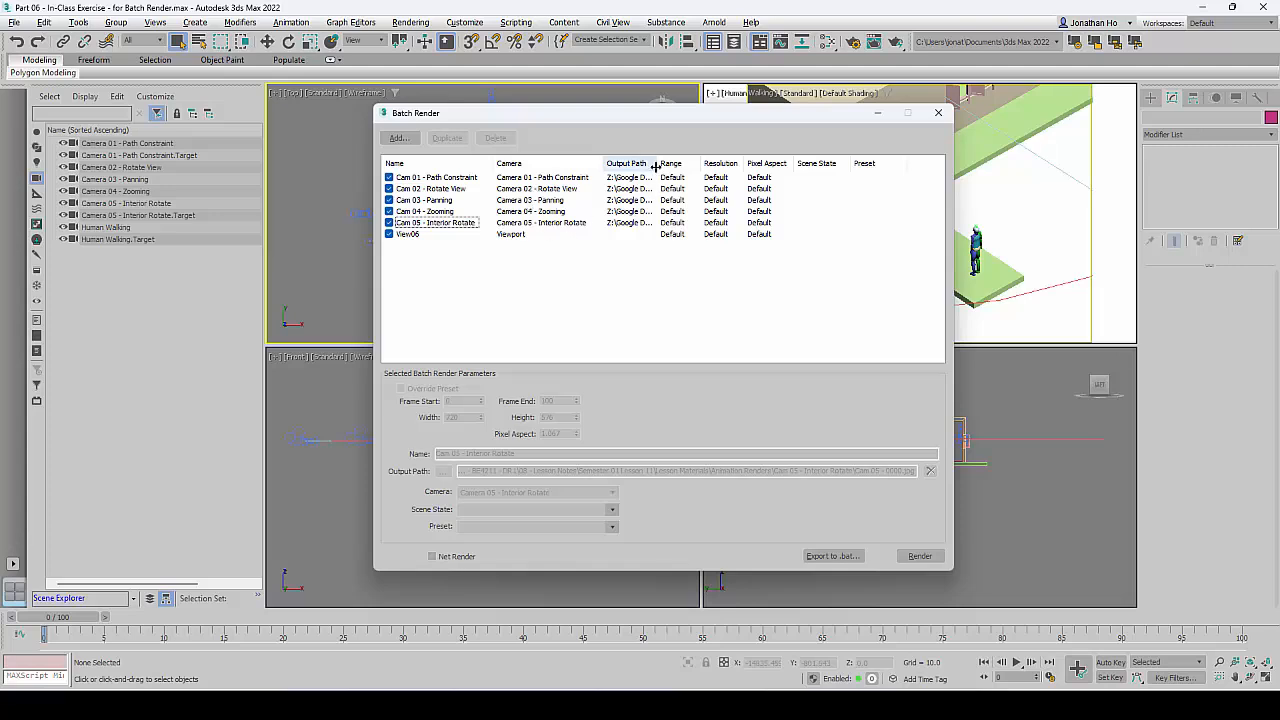
pyautogui.moveTo(659, 163)
pyautogui.mouseDown()
pyautogui.moveTo(929, 165)
pyautogui.moveTo(663, 163)
pyautogui.moveTo(675, 163)
pyautogui.mouseUp()
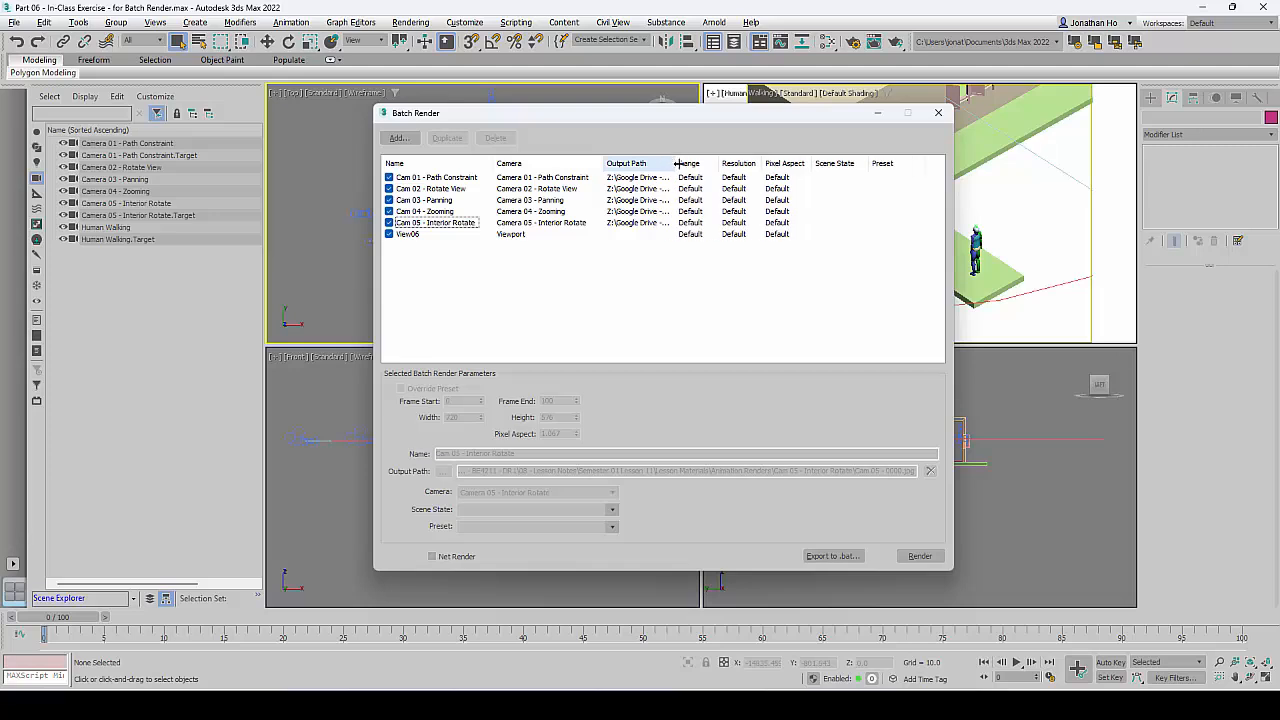
# Copy the folder name "Cam 06 - Human Walking" from File Explorer and use it to rename the View06 batch entry
pyautogui.click(408, 237)
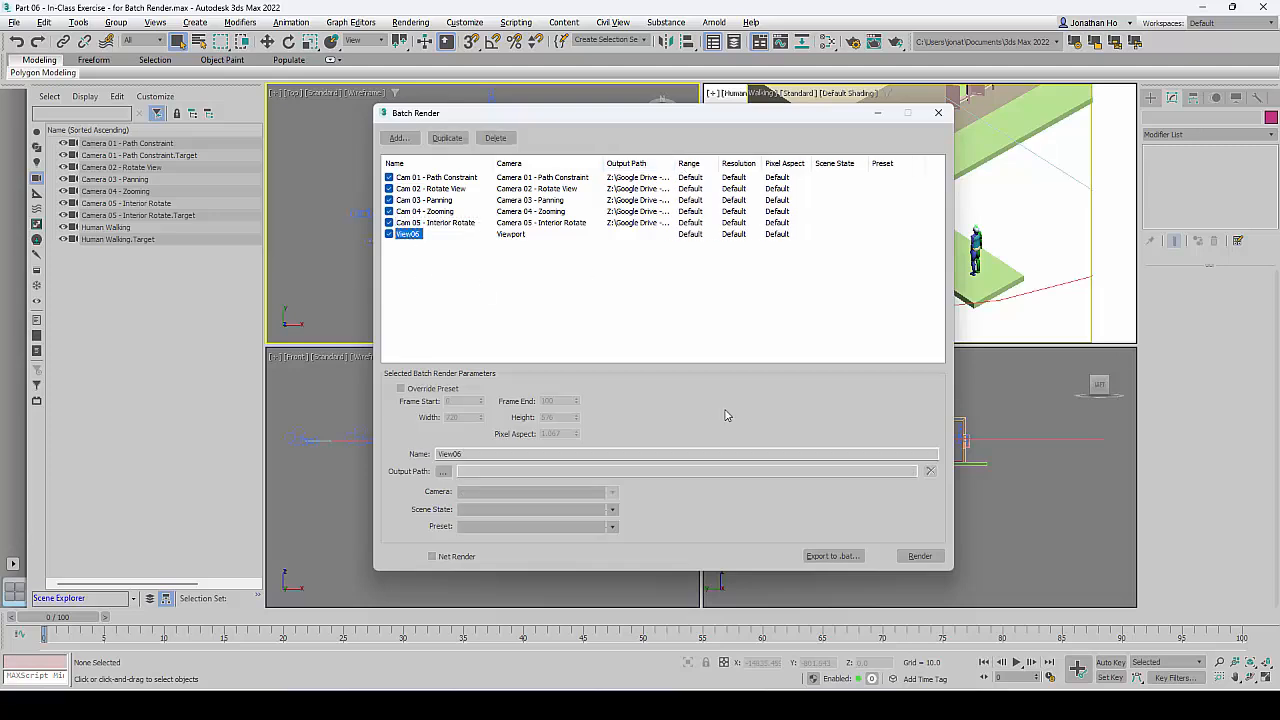
pyautogui.hotkey('alt', 'Tab')
pyautogui.click(927, 437)
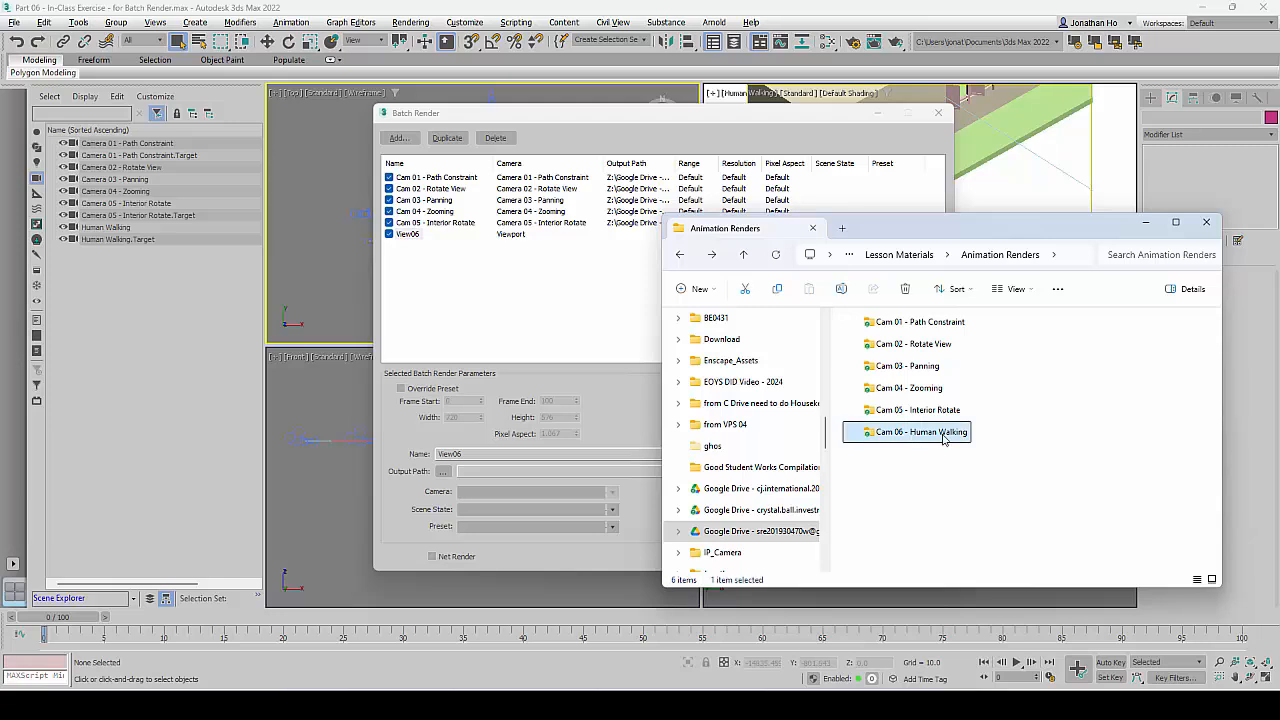
pyautogui.click(944, 436)
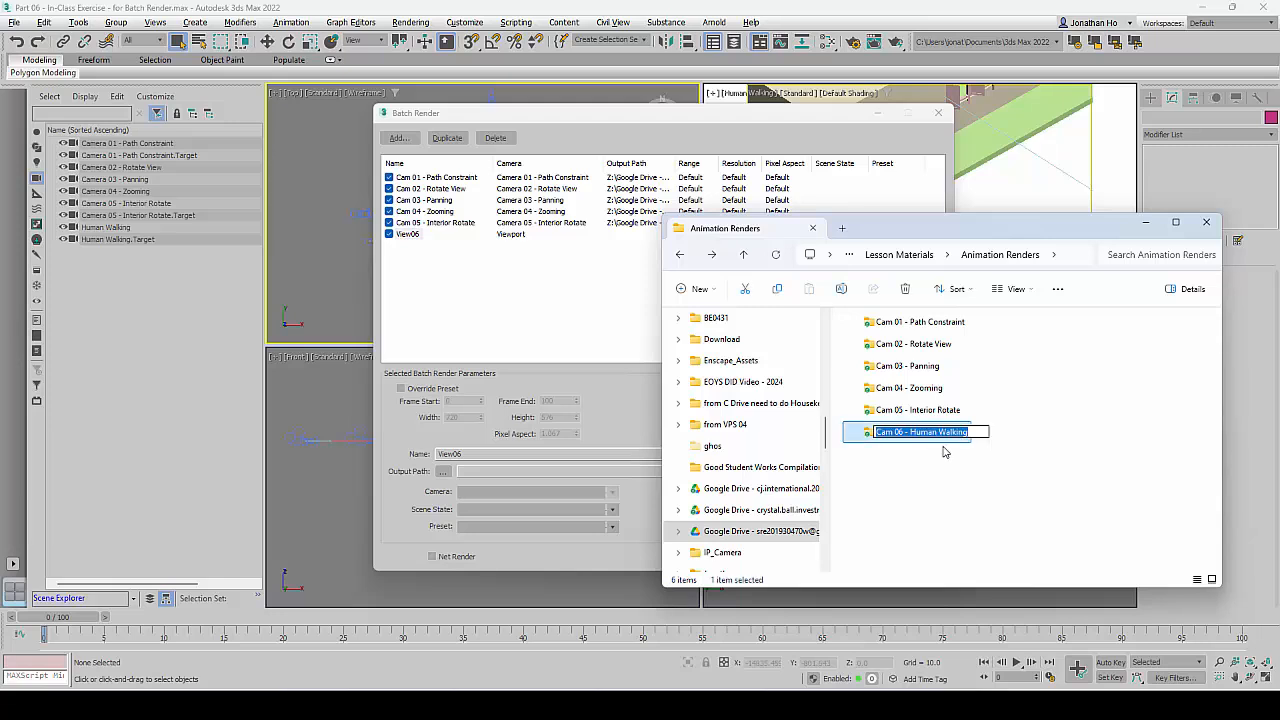
pyautogui.press('Return')
pyautogui.click(417, 240)
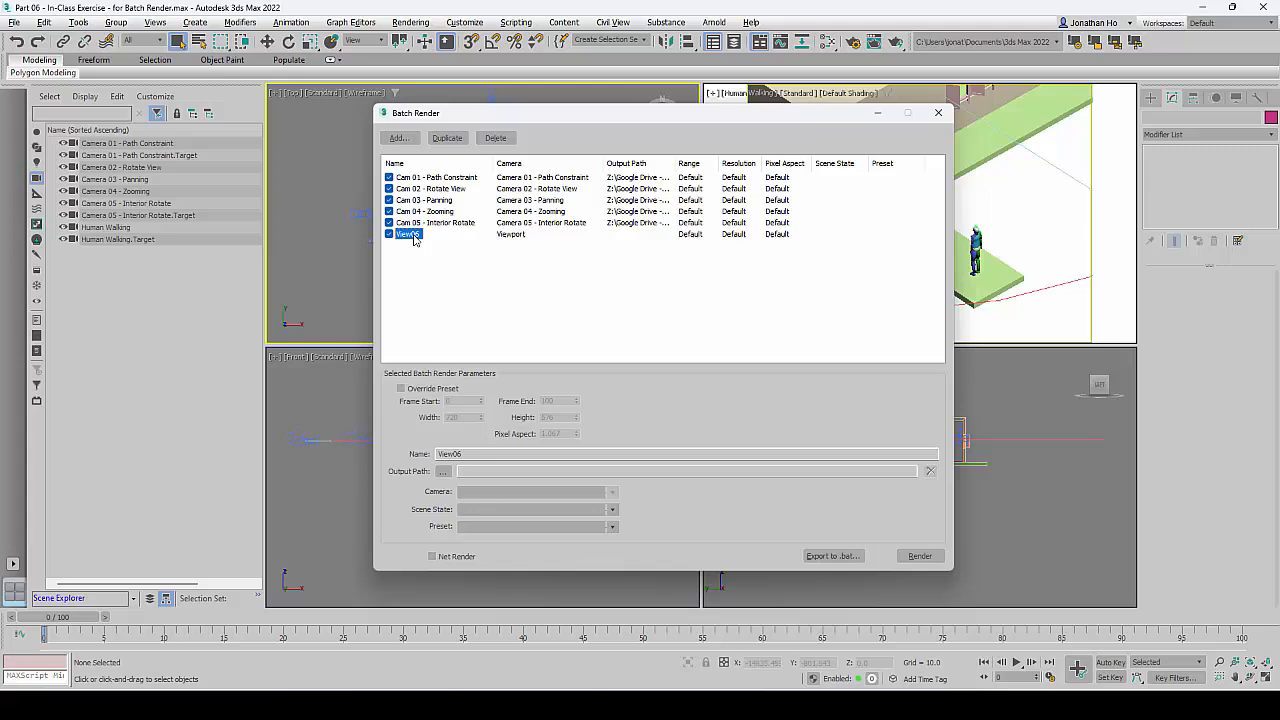
pyautogui.doubleClick(481, 453)
pyautogui.hotkey('ctrl', 'v')
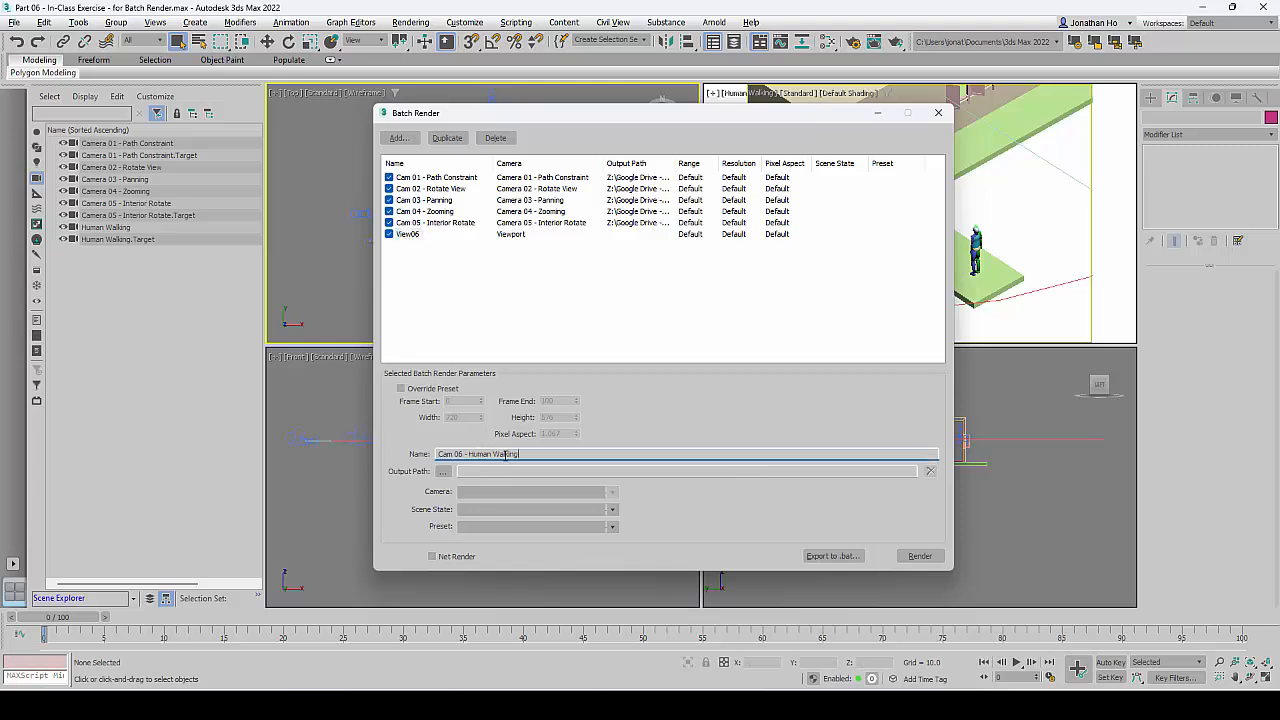
# Start choosing the Cam 06 - Human Walking entry's output path and go to the Animation Renders folder using its path copied from File Explorer
pyautogui.click(443, 474)
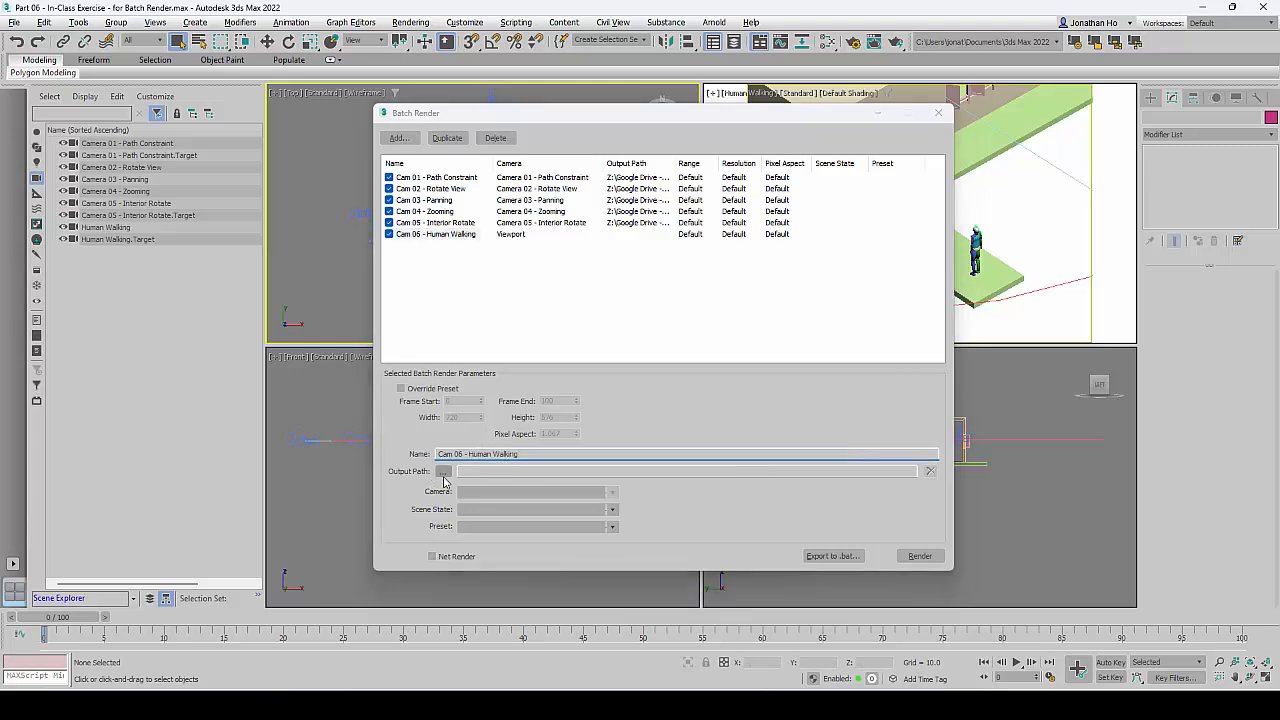
pyautogui.hotkey('alt', 'Tab')
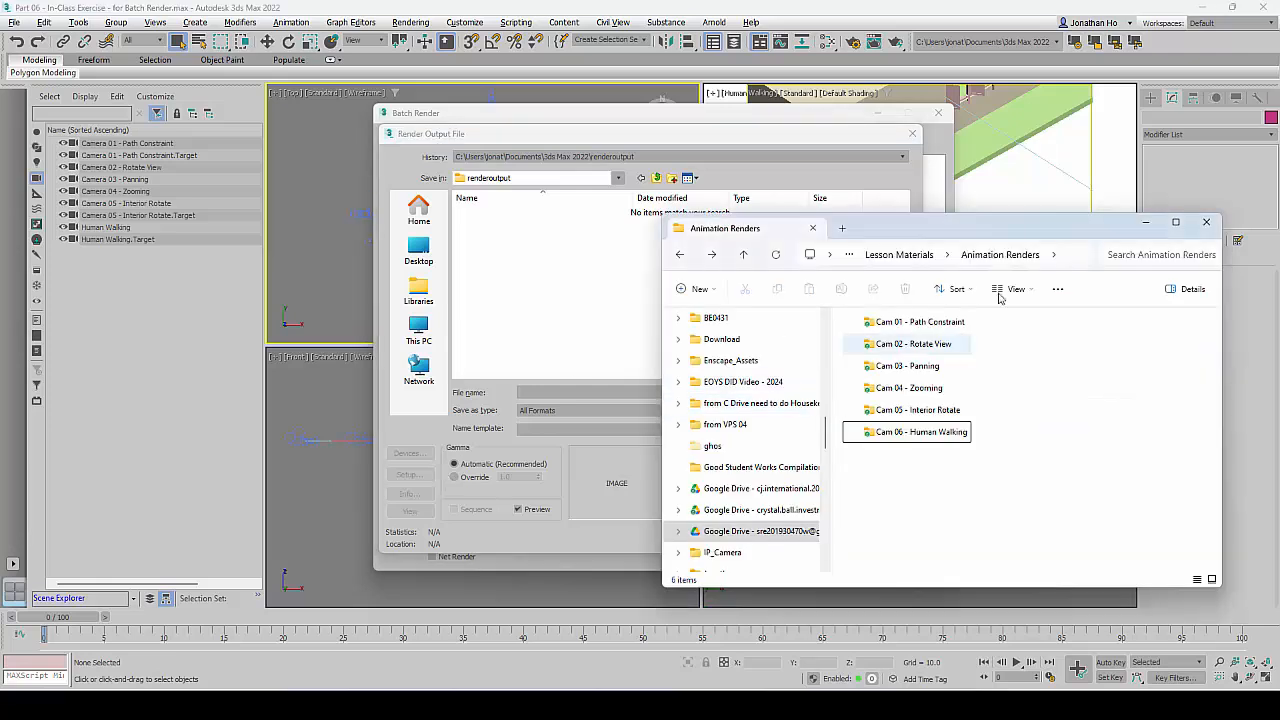
pyautogui.click(1062, 266)
pyautogui.click(1070, 262)
pyautogui.click(1072, 258)
pyautogui.click(598, 260)
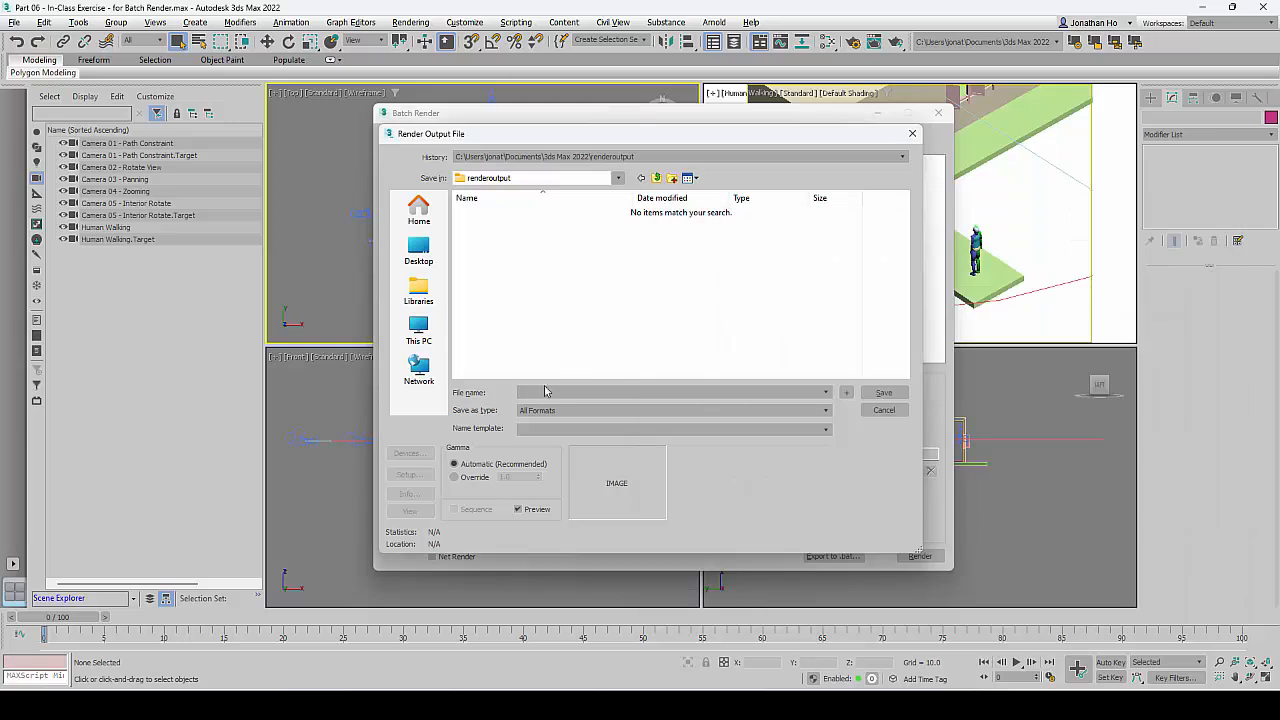
pyautogui.hotkey('ctrl', 'v')
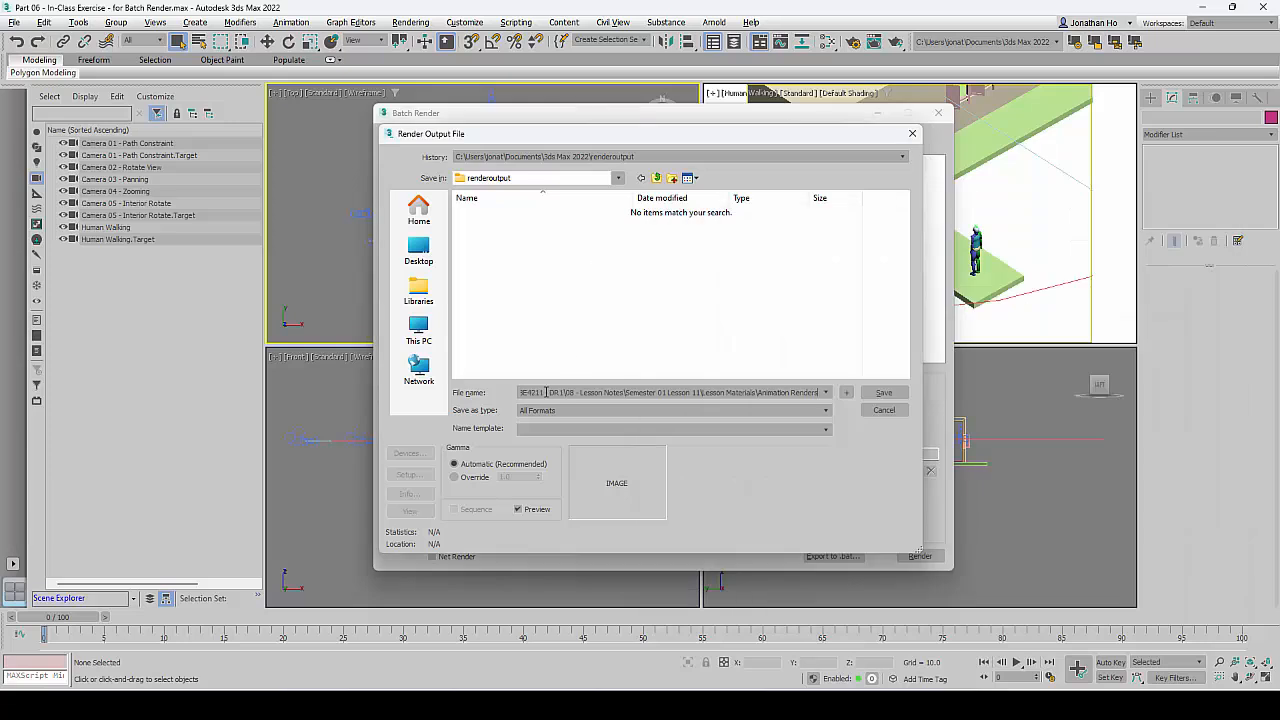
pyautogui.press('Return')
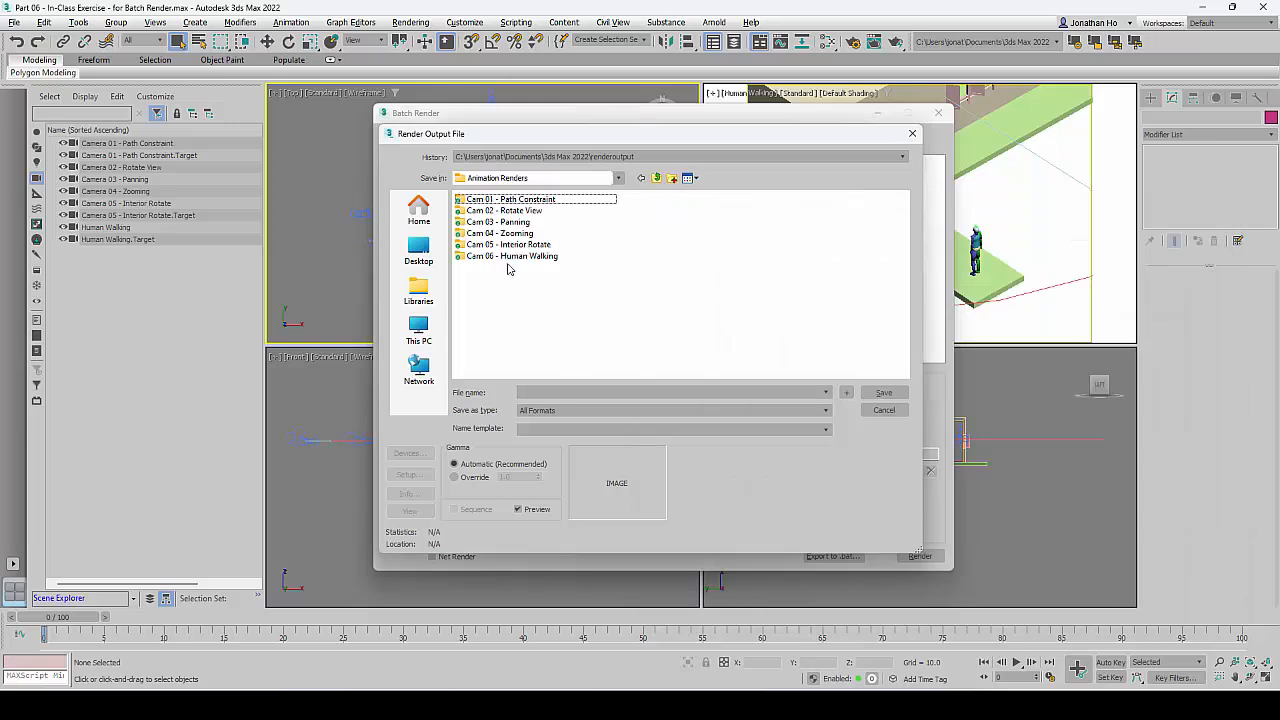
# Save the sixth batch entry's output in the Cam 06 - Human Walking folder as a JPEG file named "Cam 06 - 0000"
pyautogui.click(505, 257)
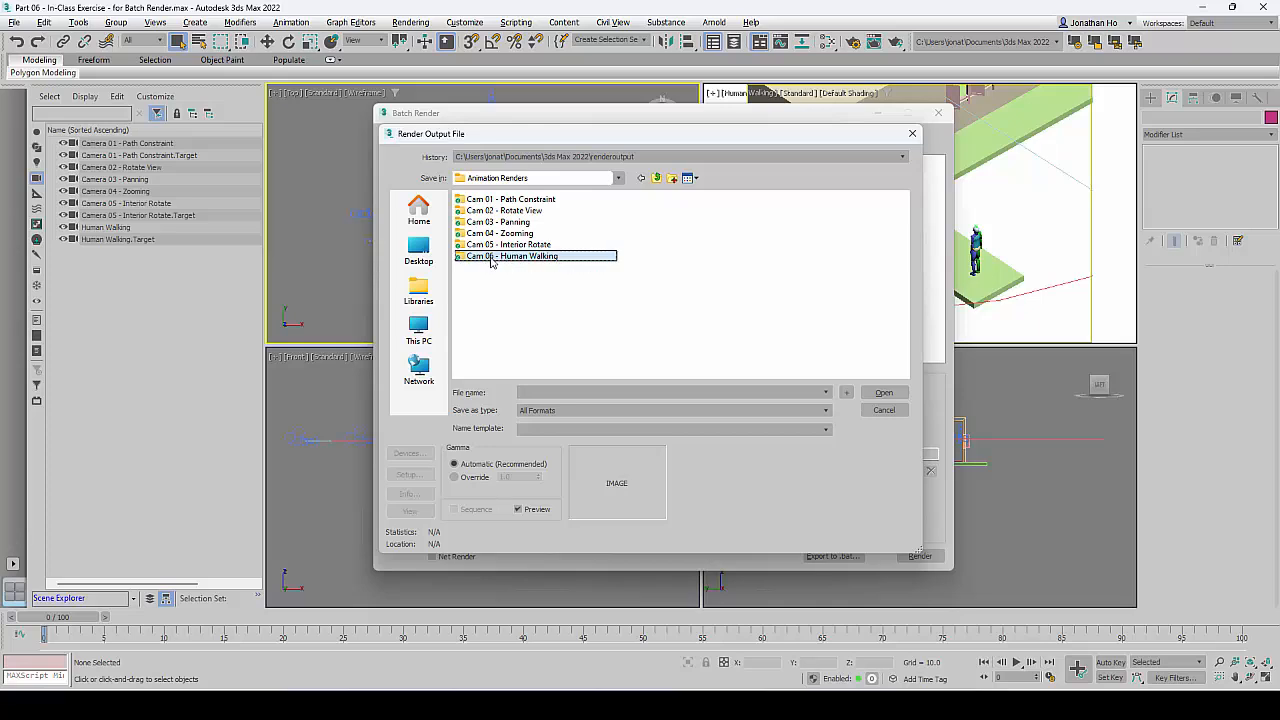
pyautogui.doubleClick(491, 257)
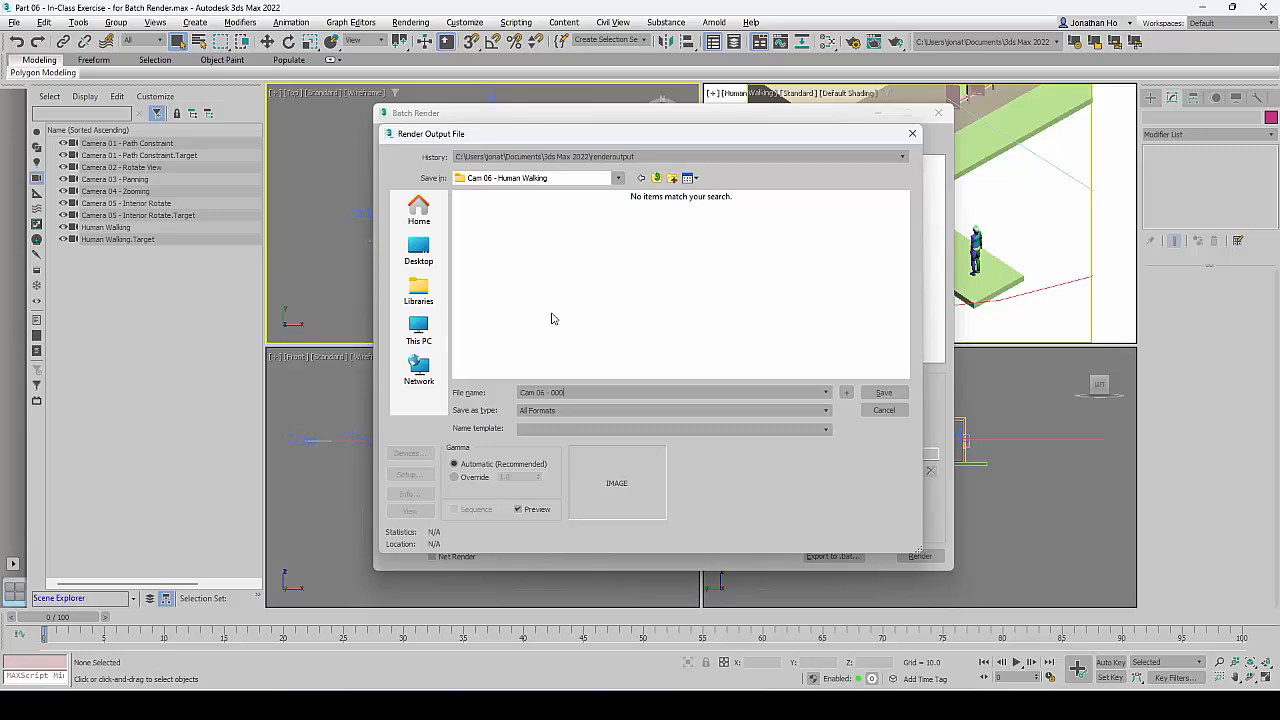
pyautogui.click(567, 411)
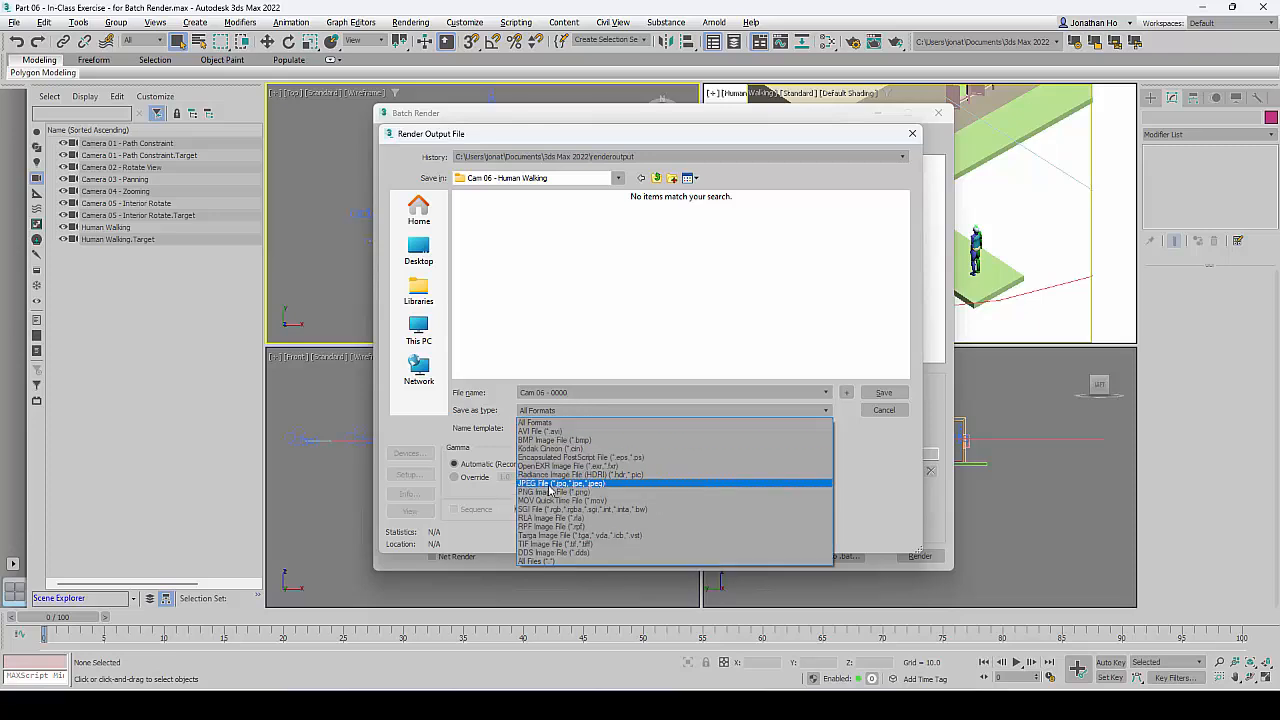
pyautogui.click(549, 485)
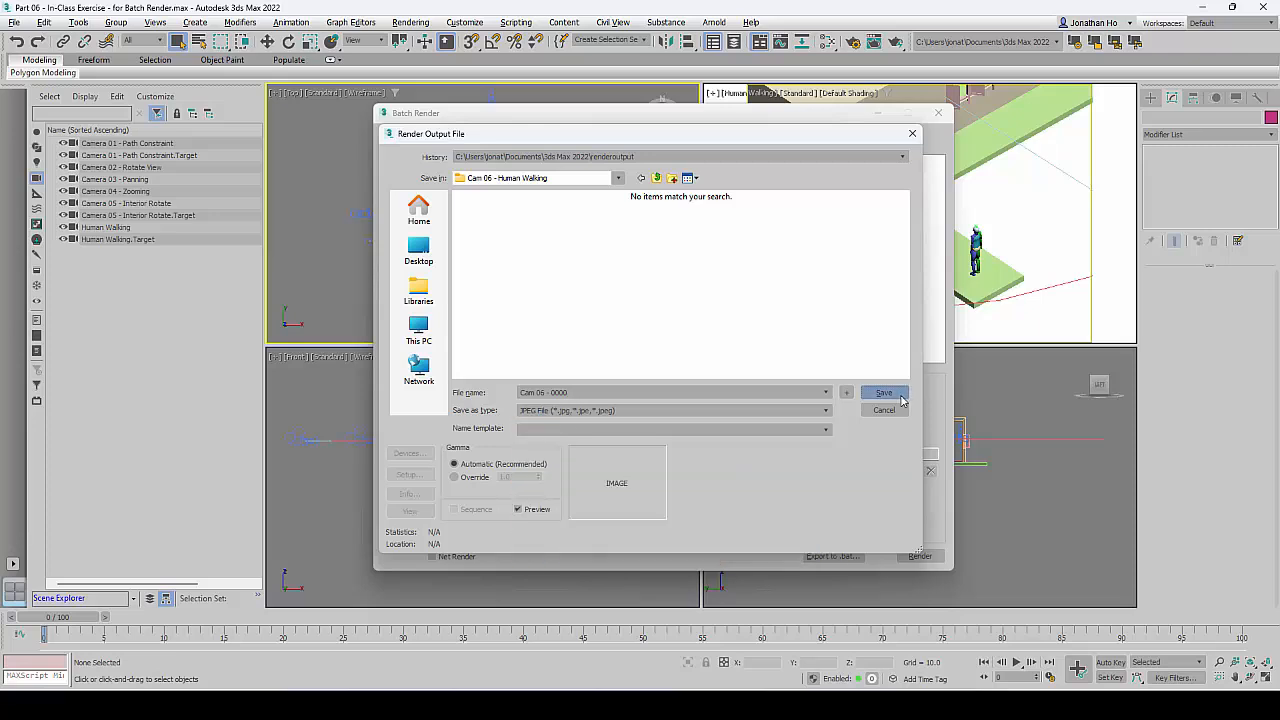
pyautogui.click(884, 393)
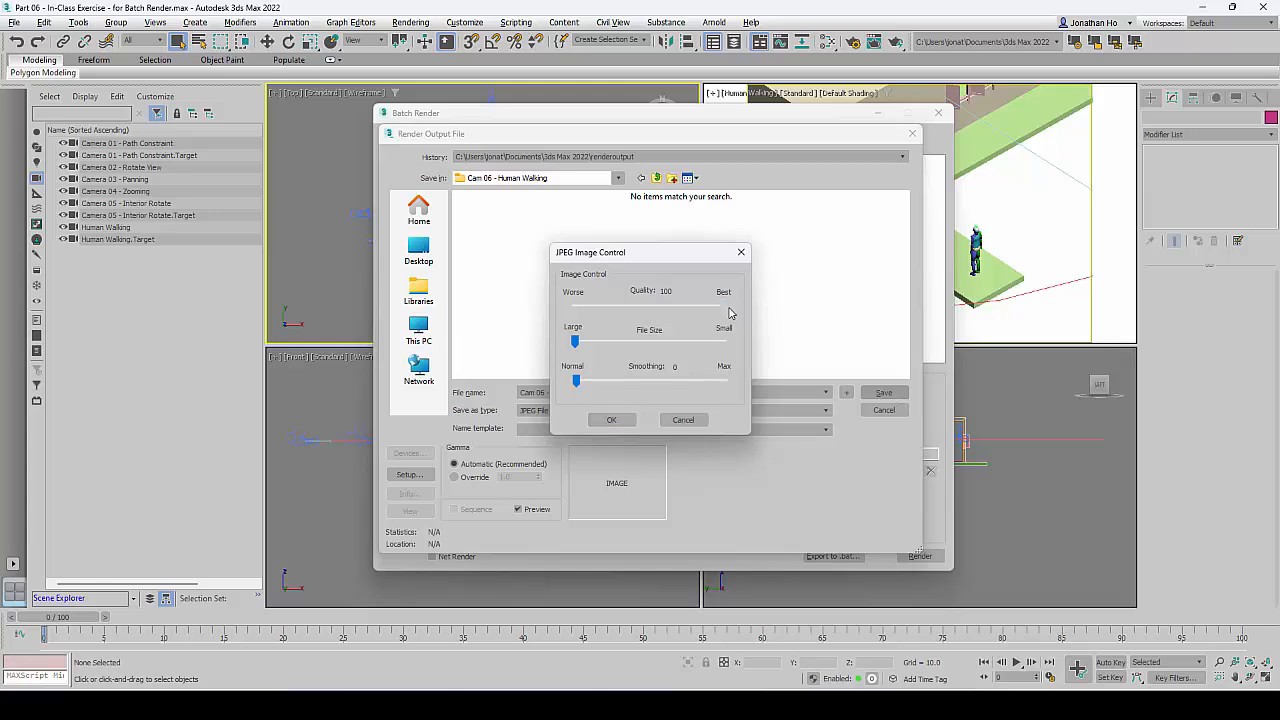
pyautogui.click(611, 419)
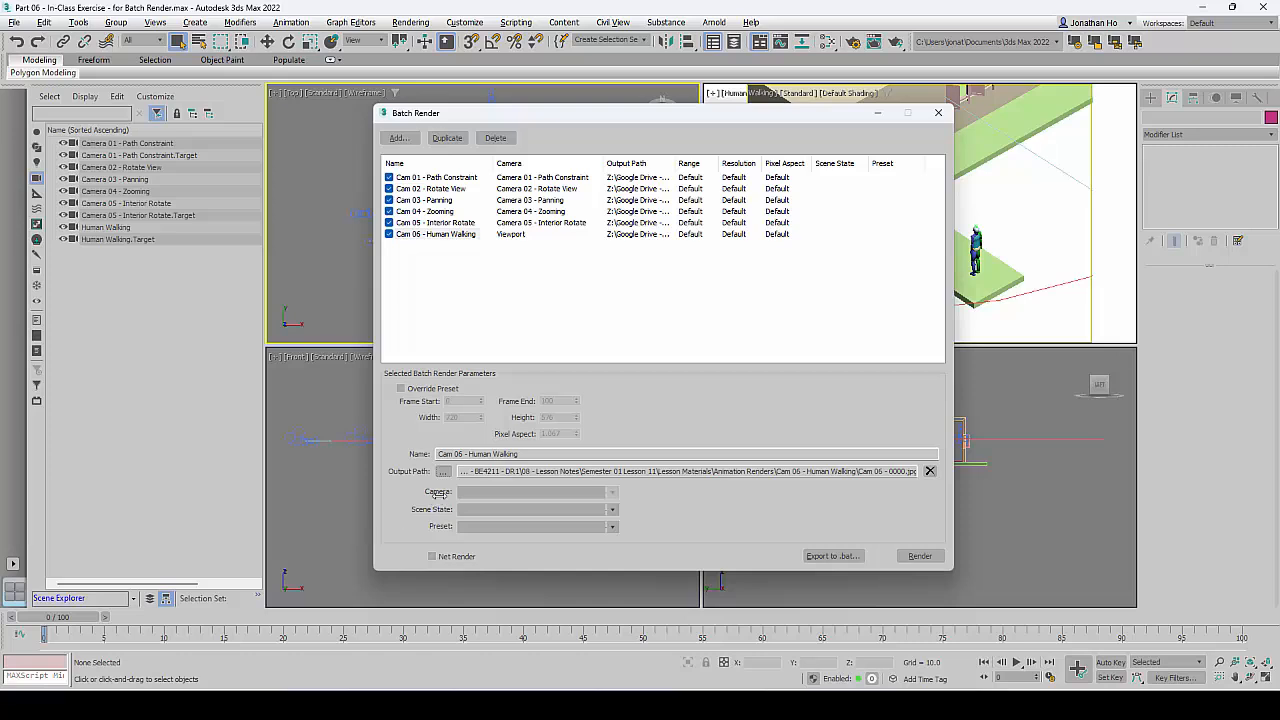
# Assign the Human Walking camera to the Cam 06 - Human Walking batch entry and deselect the entry
pyautogui.click(612, 492)
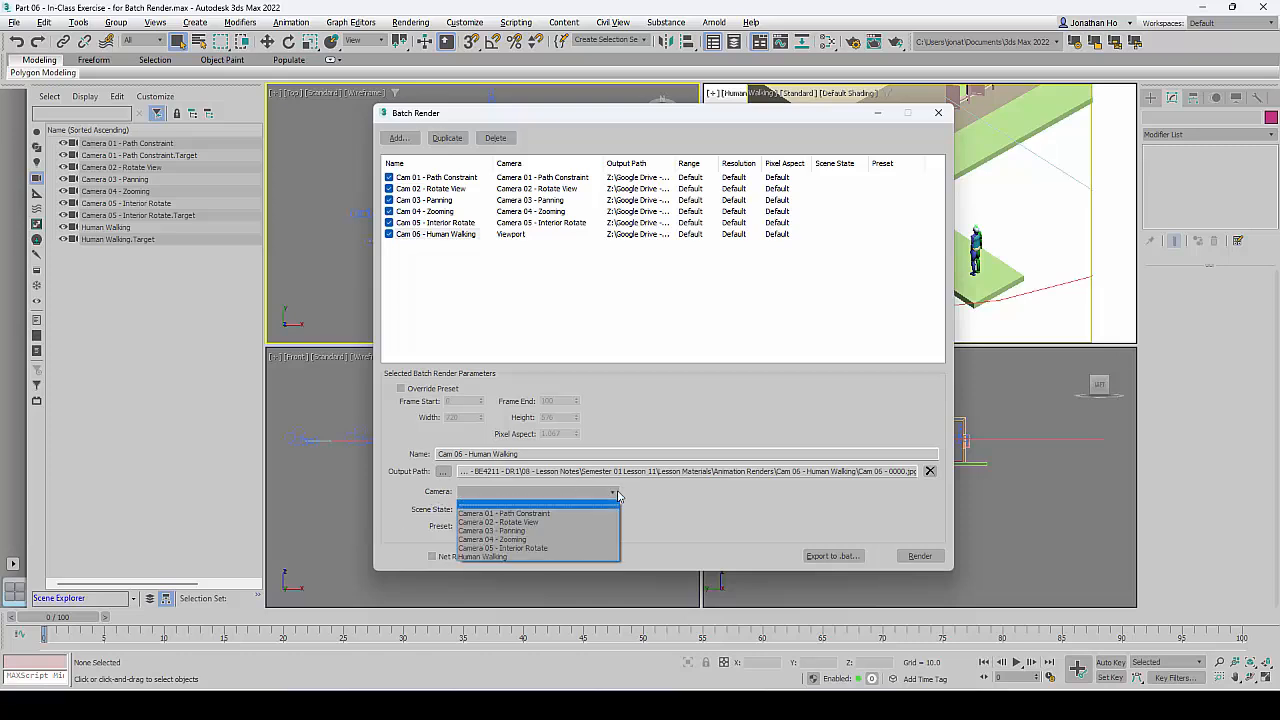
pyautogui.click(545, 557)
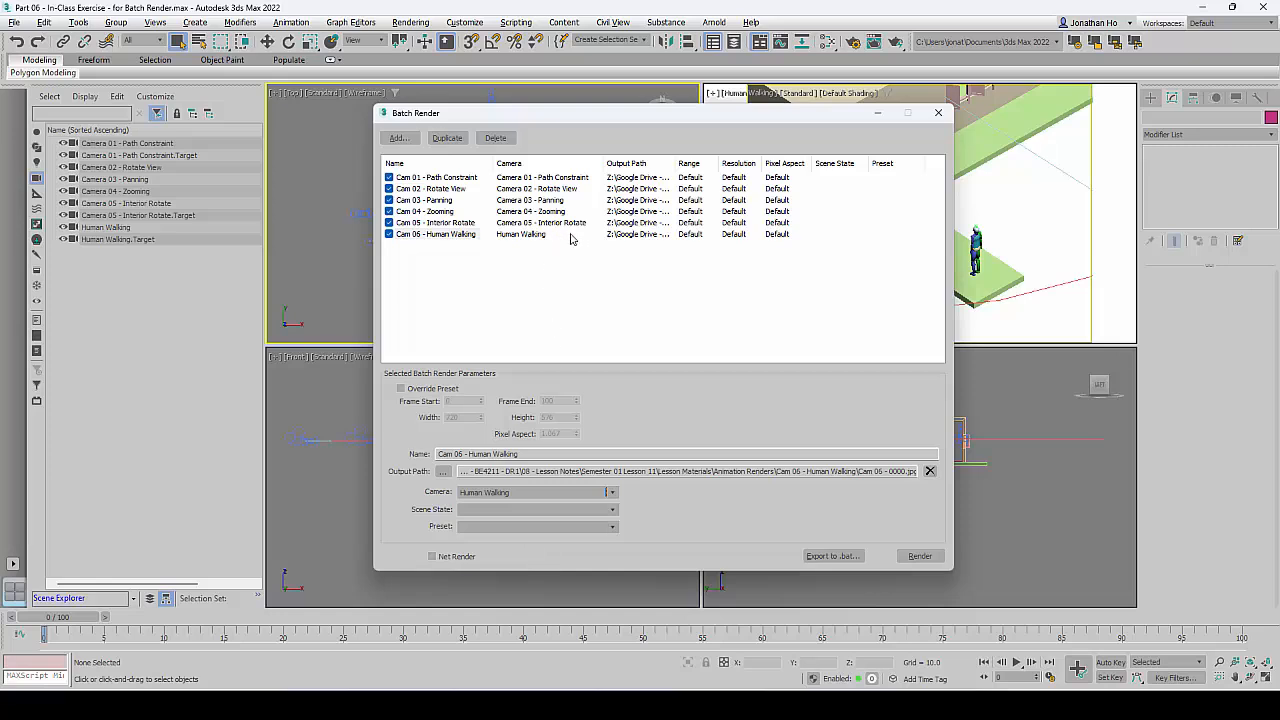
pyautogui.click(568, 309)
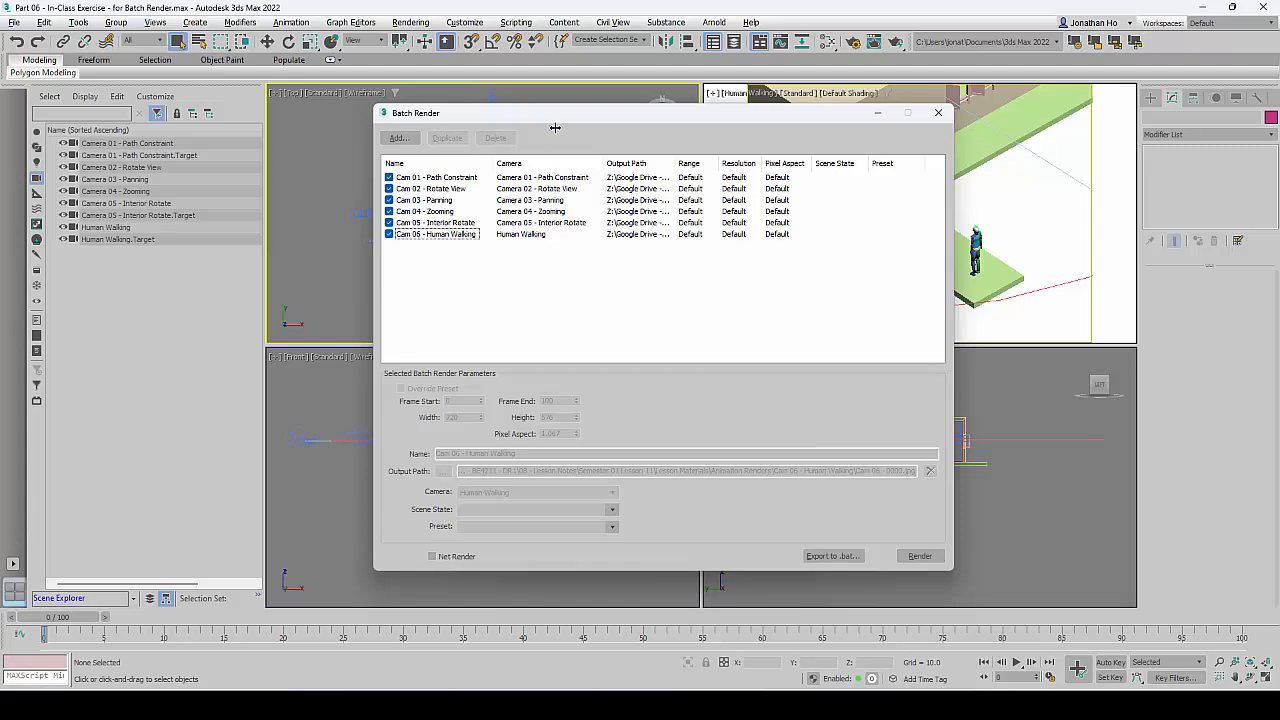
# Save the scene as a new file named "Part 06 - In-Class Exercise - for Batch Render - Completed 02" in the Lesson Materials folder
pyautogui.click(18, 23)
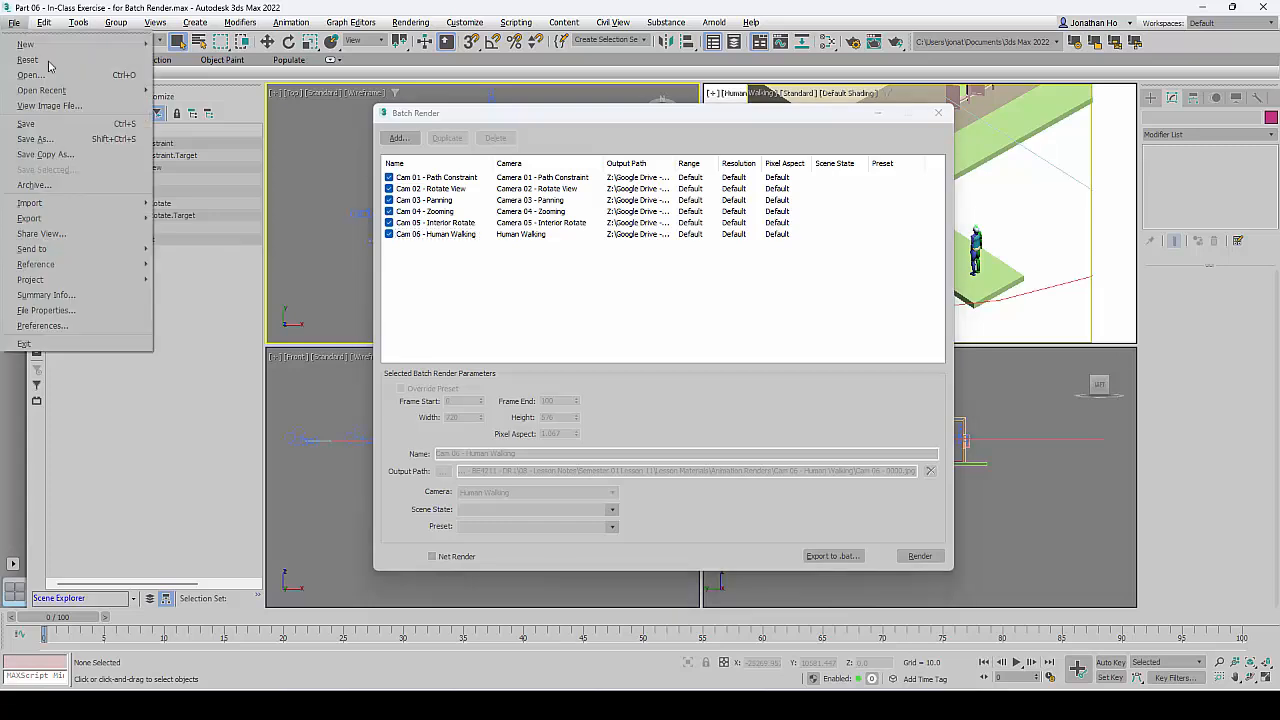
pyautogui.click(75, 143)
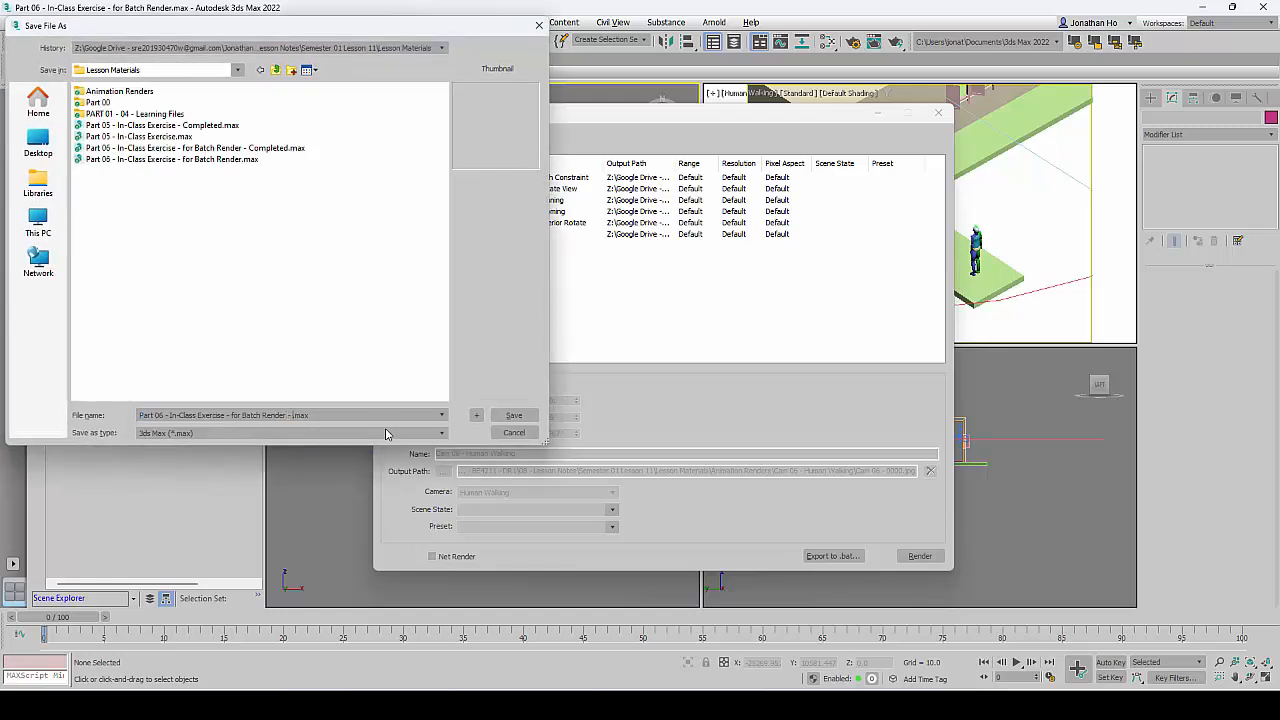
pyautogui.write('Completed 02')
pyautogui.click(516, 417)
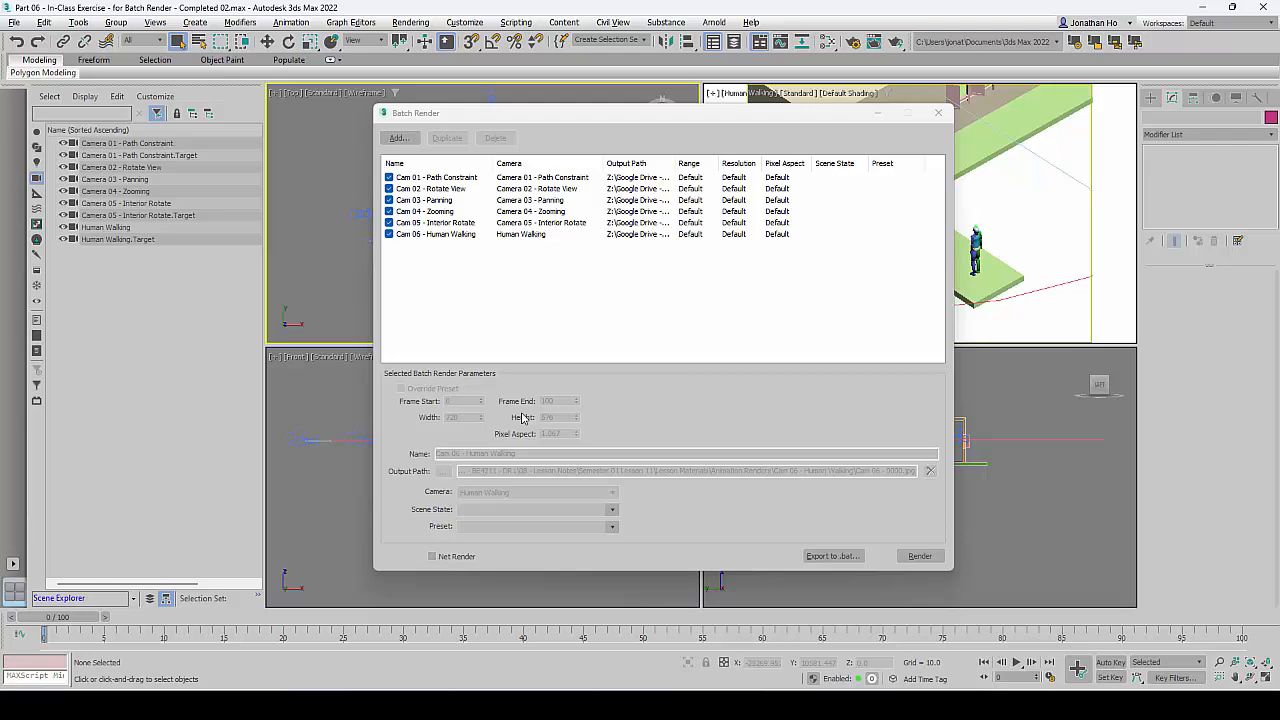
# Close and reopen the Batch Render window, and start rendering all six camera entries
pyautogui.moveTo(712, 121)
pyautogui.mouseDown()
pyautogui.moveTo(690, 121)
pyautogui.moveTo(704, 121)
pyautogui.mouseUp()
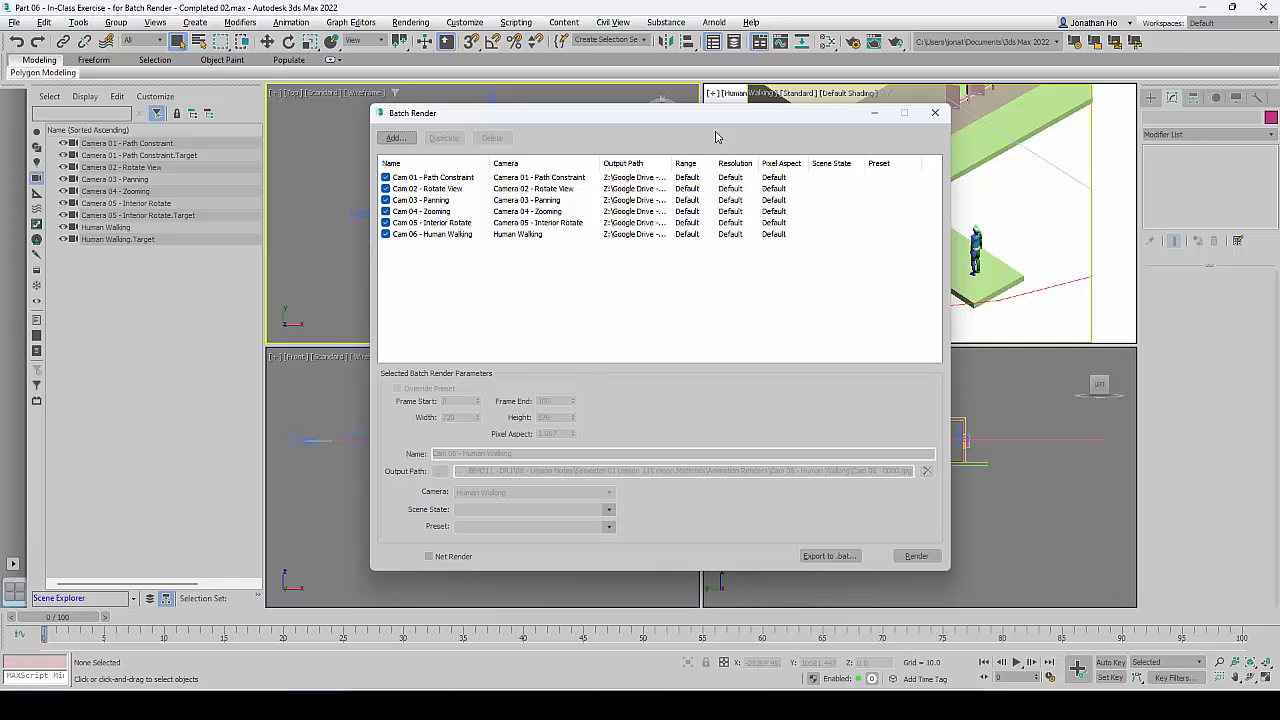
pyautogui.click(935, 114)
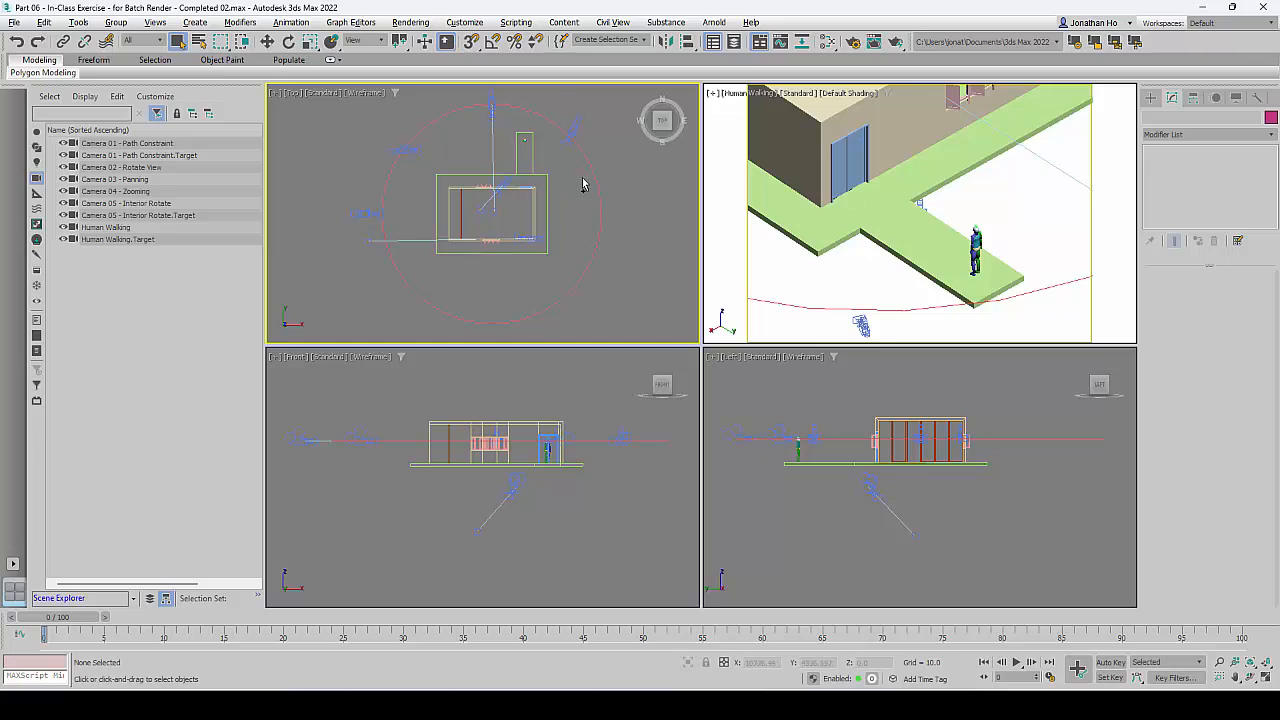
pyautogui.click(427, 26)
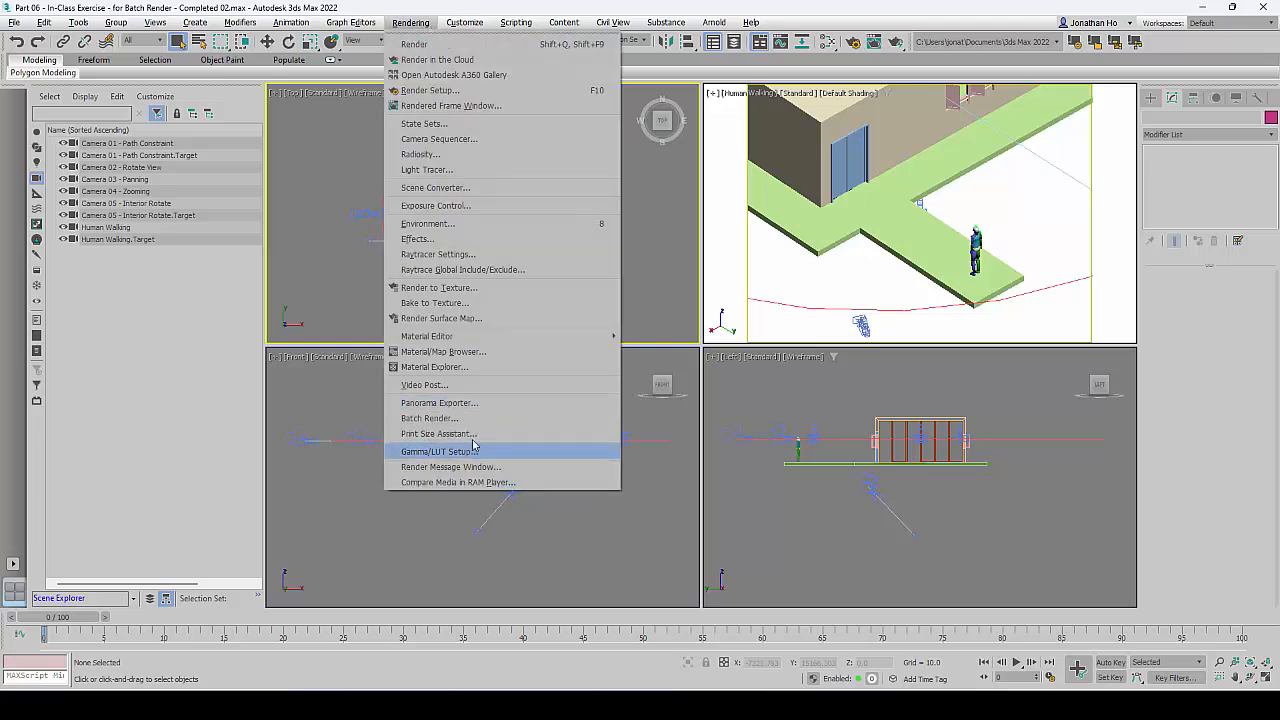
pyautogui.click(477, 421)
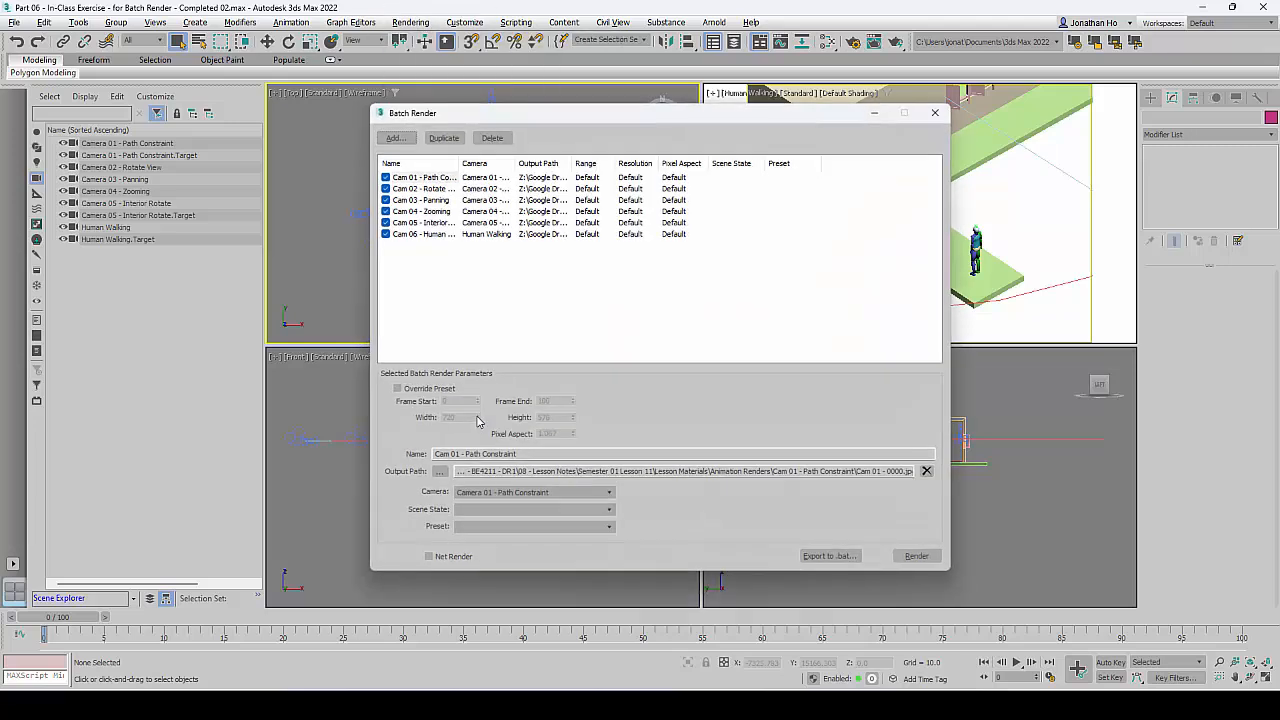
pyautogui.click(700, 315)
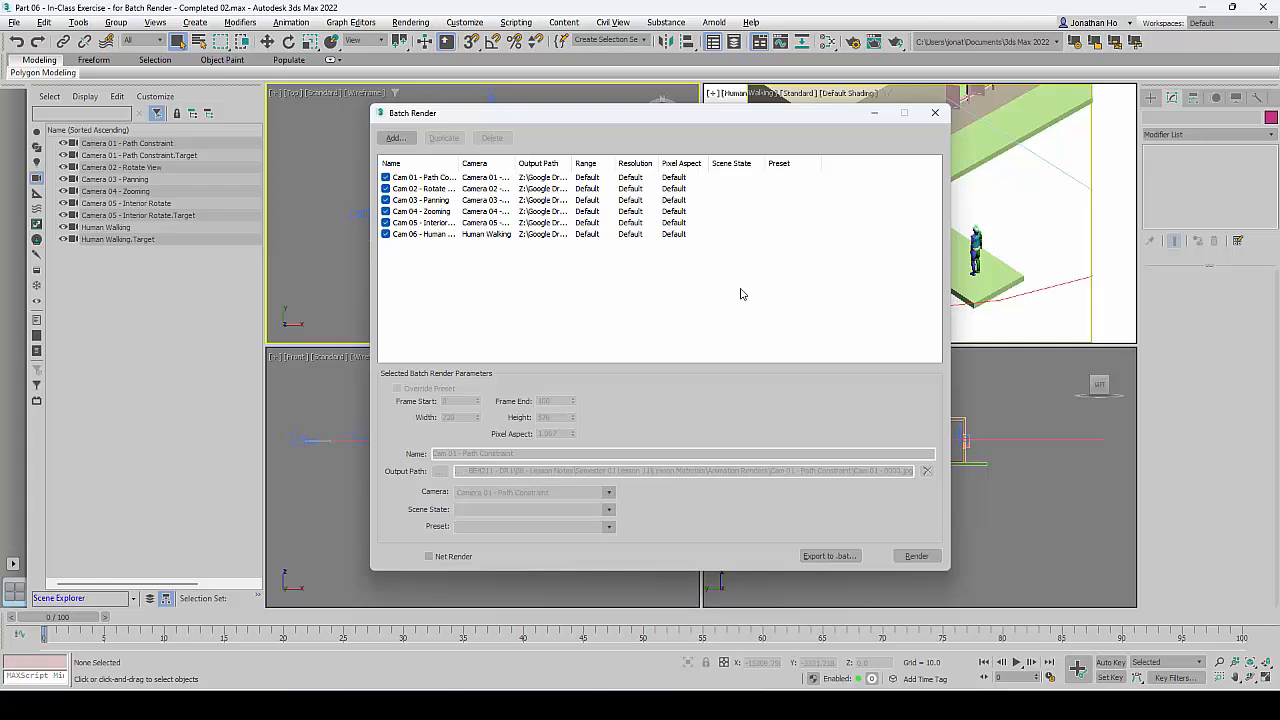
pyautogui.moveTo(757, 124); pyautogui.dragTo(745, 113)
pyautogui.moveTo(331, 705)
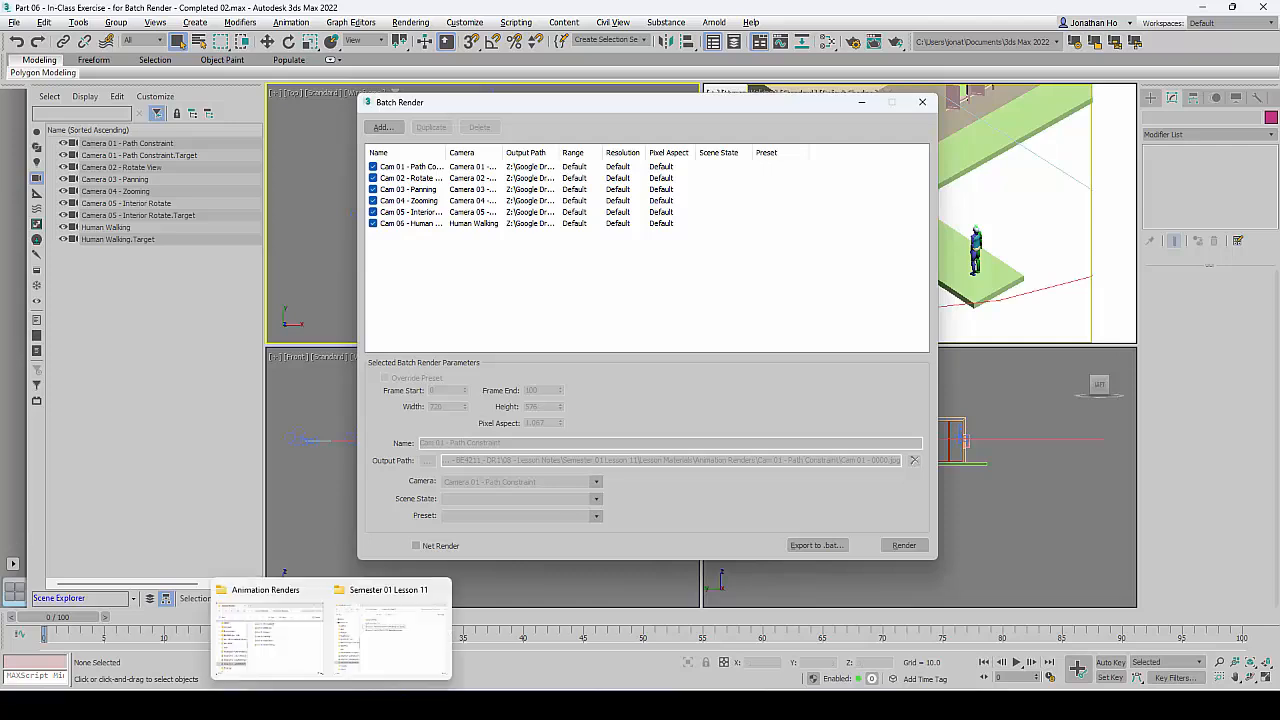
pyautogui.click(900, 548)
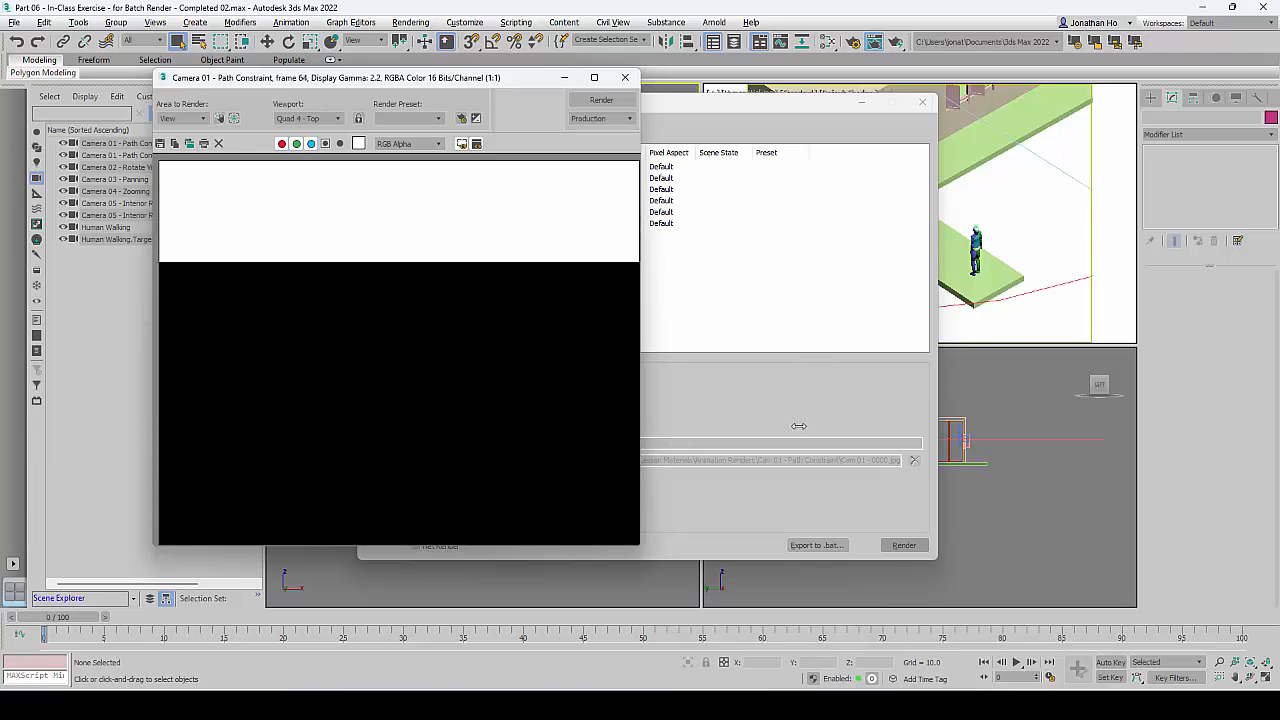
# Switch to the Animation Renders folder in File Explorer and look through the rendered frames in Cam 01 - Path Constraint
pyautogui.moveTo(381, 681)
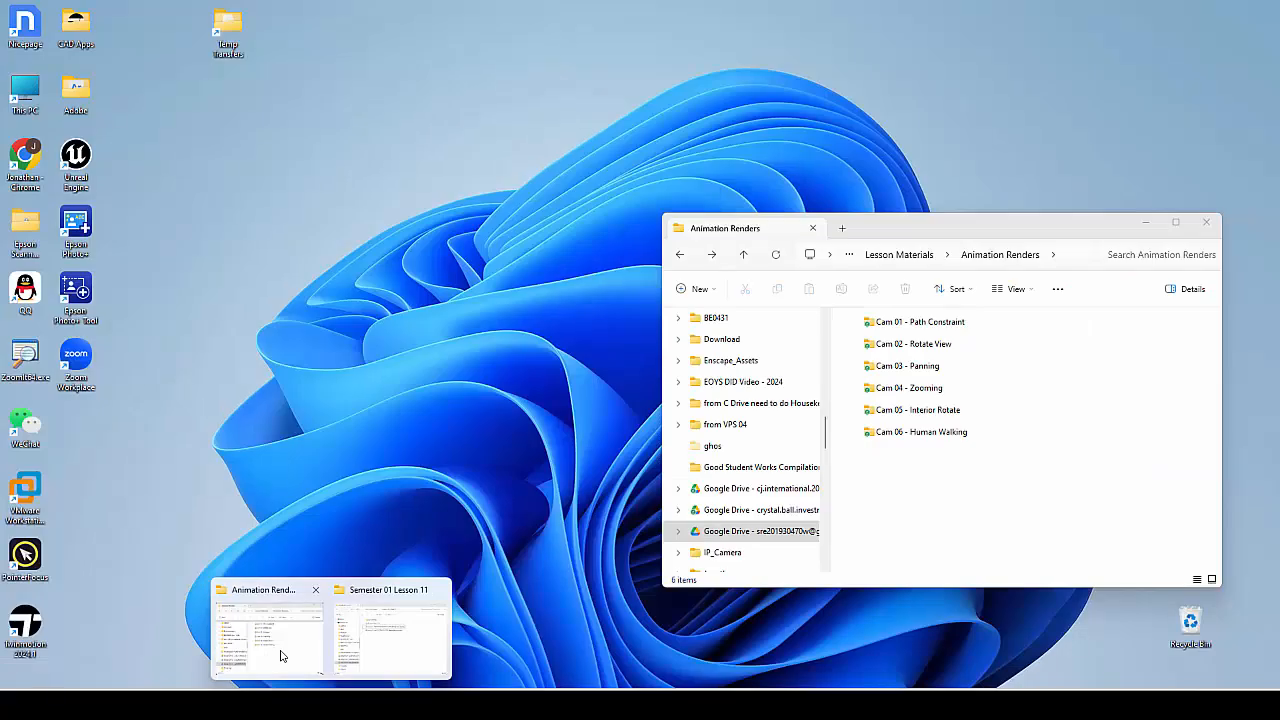
pyautogui.click(283, 657)
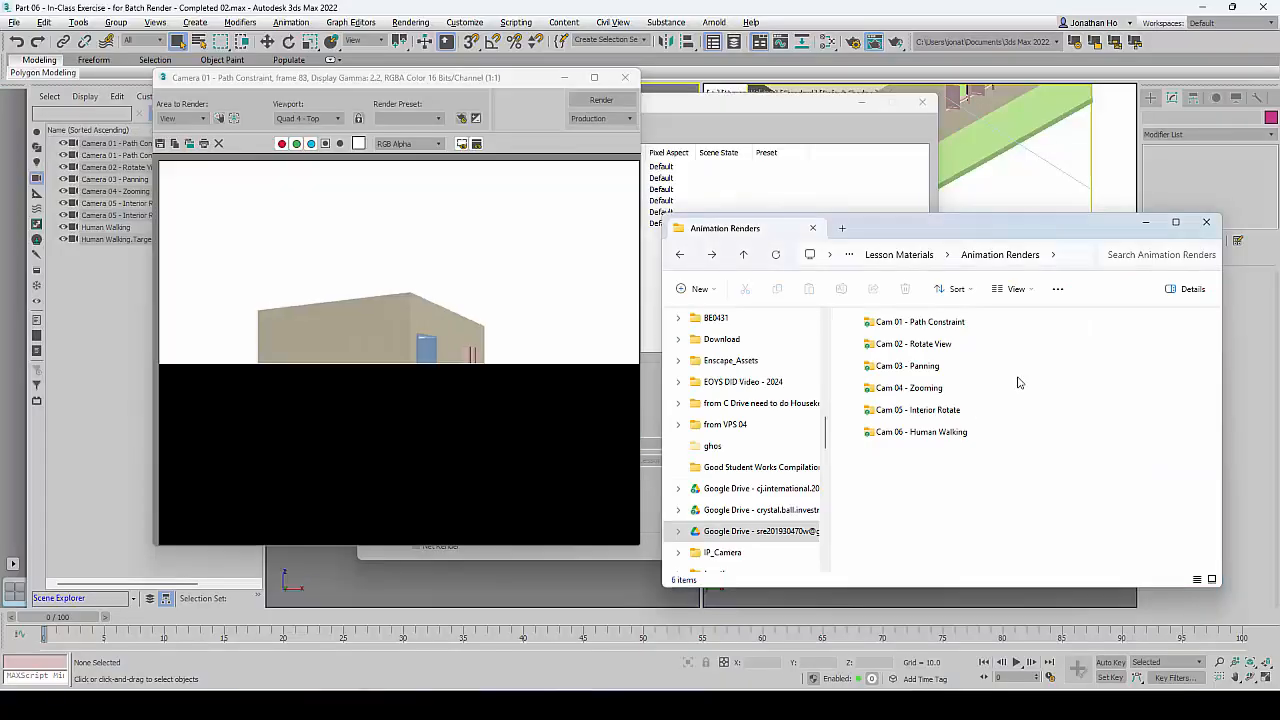
pyautogui.moveTo(1014, 232); pyautogui.dragTo(1023, 179)
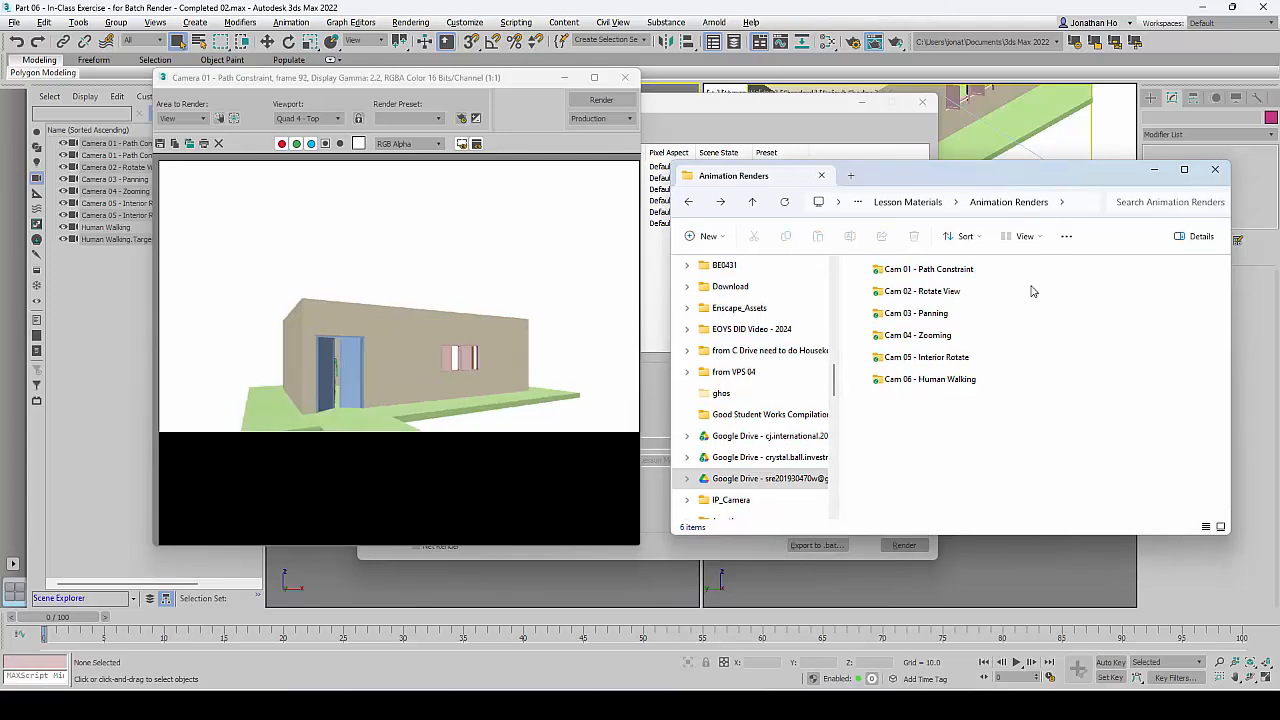
pyautogui.click(944, 270)
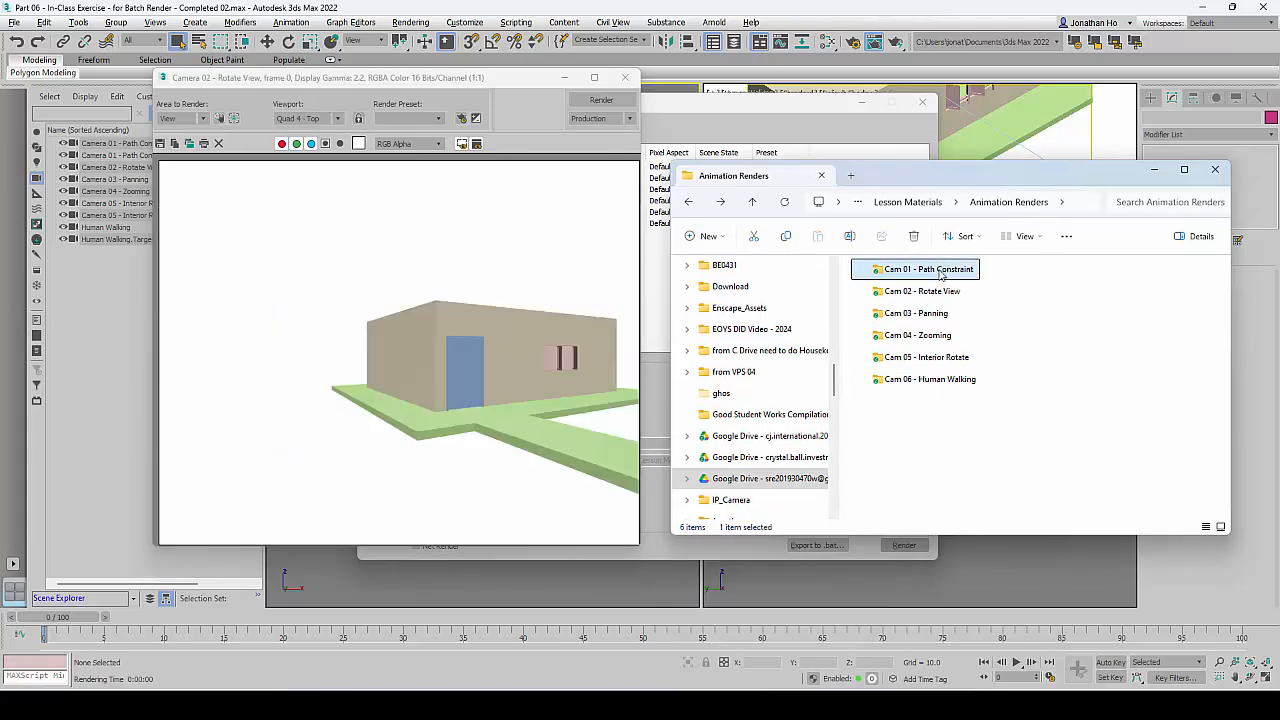
pyautogui.doubleClick(940, 272)
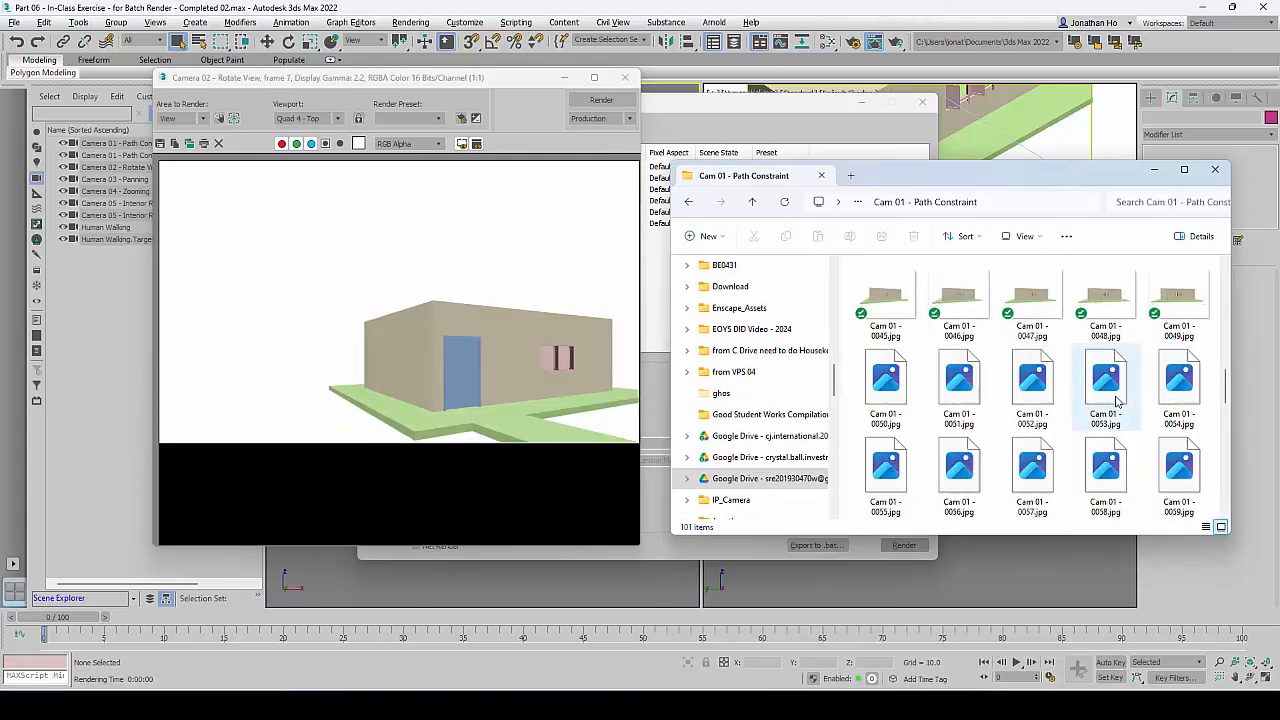
pyautogui.scroll(-10, 1130, 405)
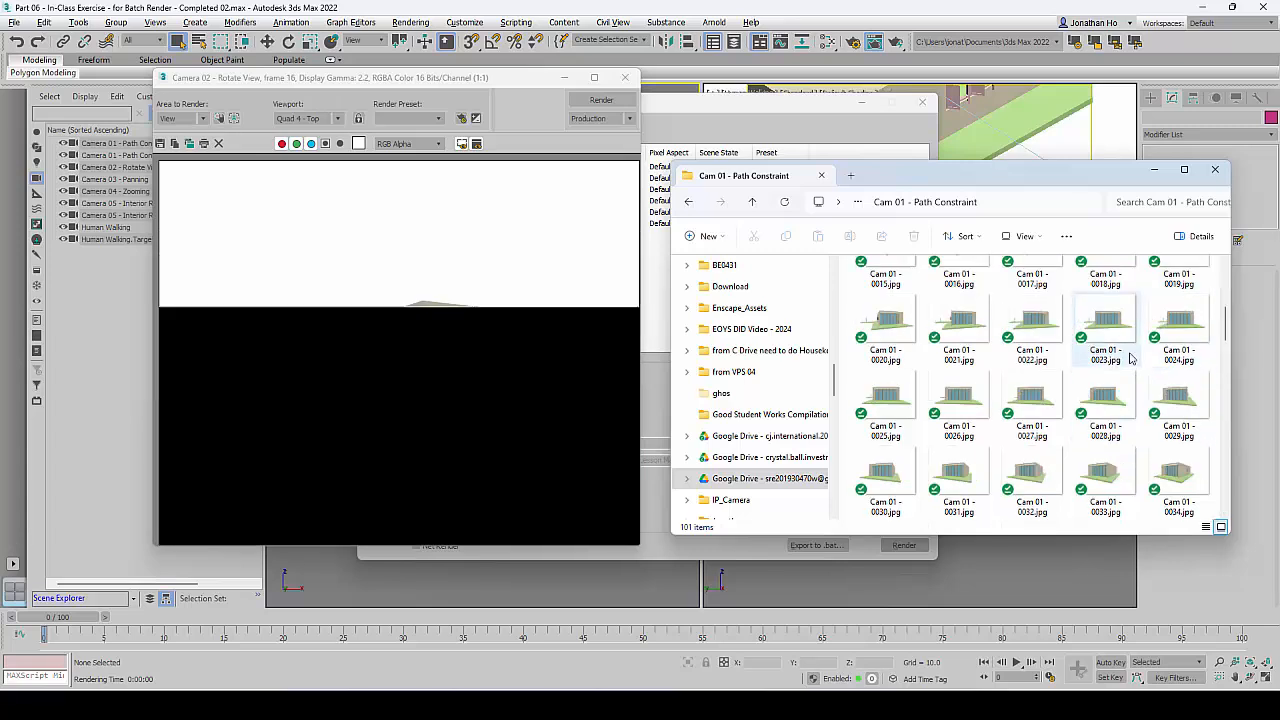
pyautogui.scroll(-3, 1110, 420)
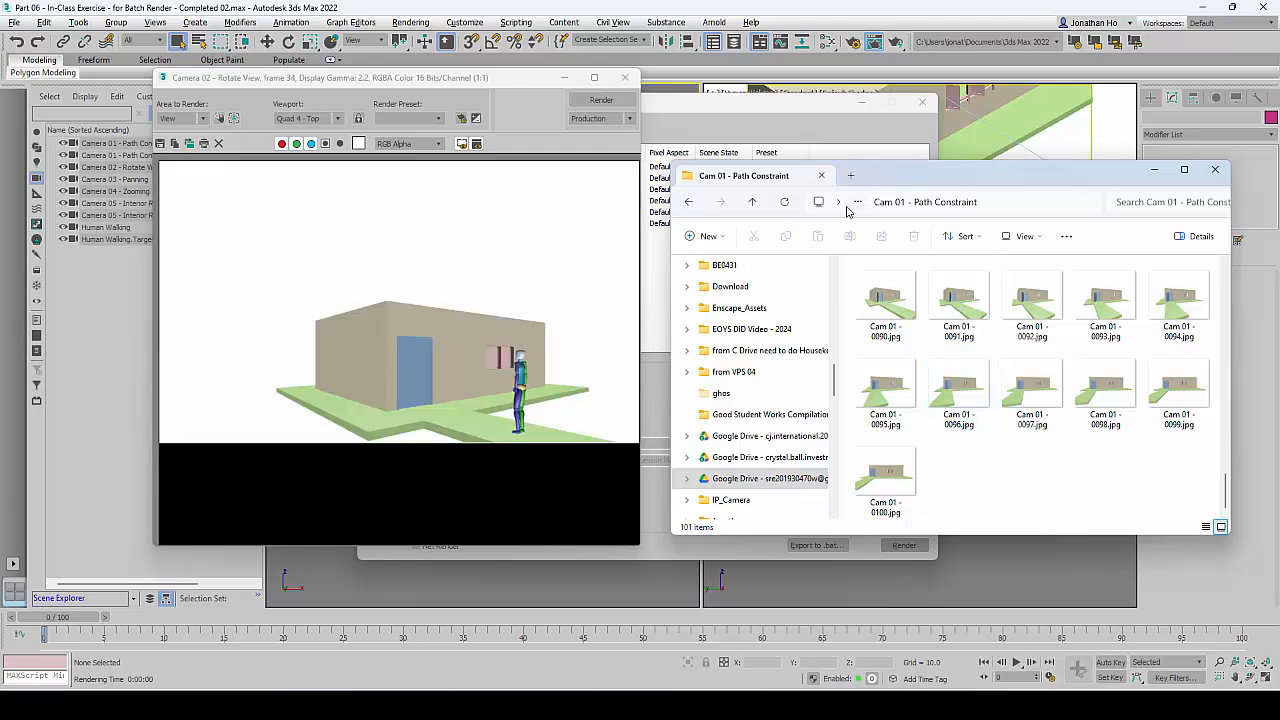
# Check the Cam 02 - Rotate View folder and follow its JPEG frames as they are rendered
pyautogui.click(687, 204)
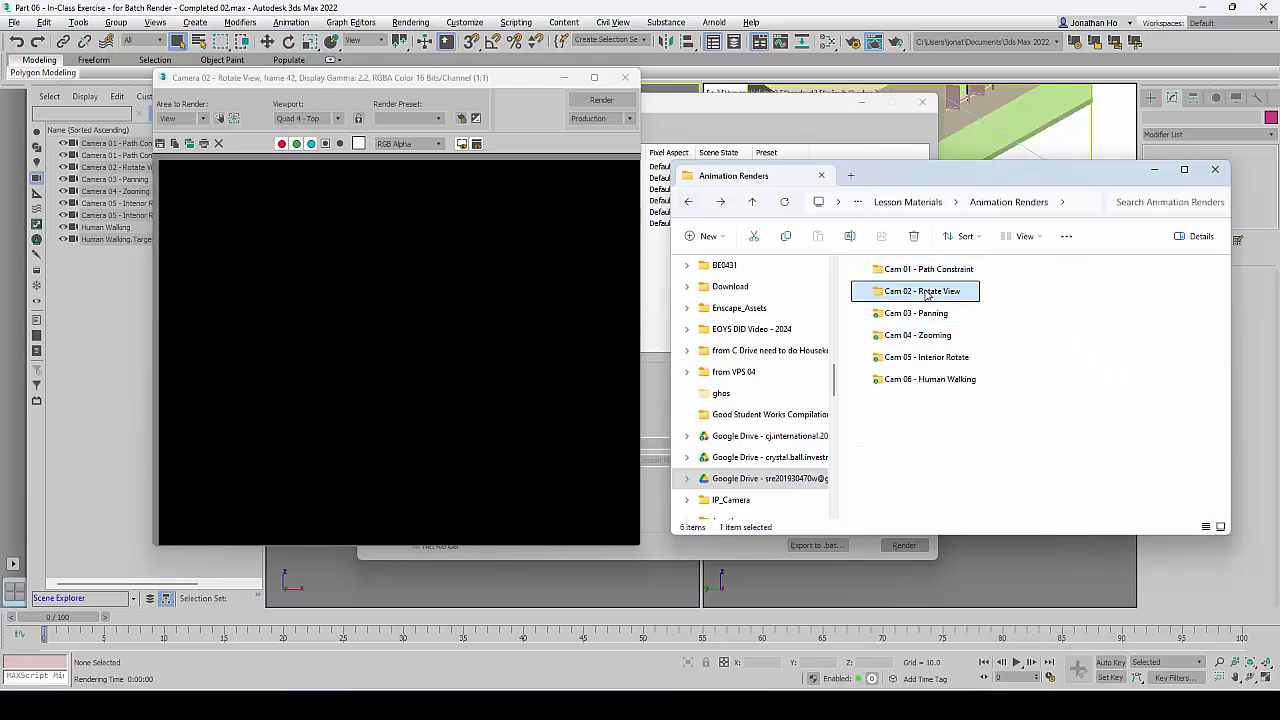
pyautogui.doubleClick(926, 291)
pyautogui.scroll(-5, 1048, 420)
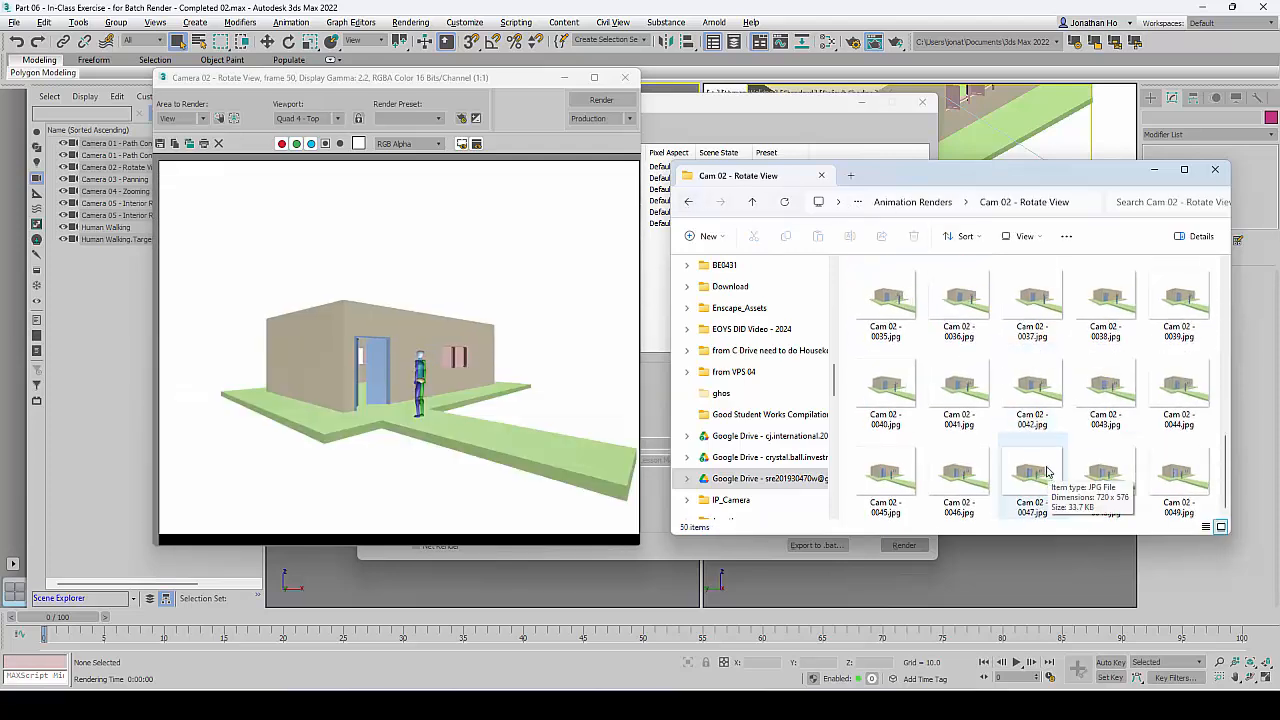
pyautogui.scroll(-2, 1040, 471)
pyautogui.scroll(-2, 1071, 440)
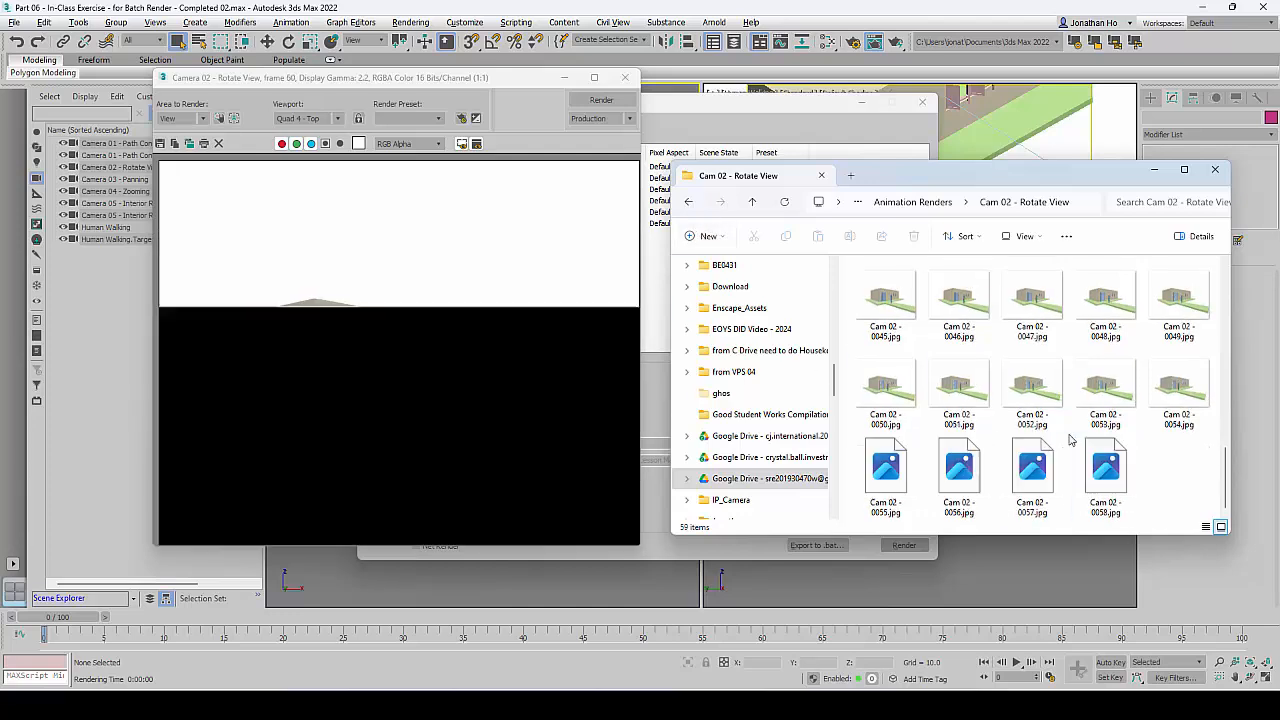
pyautogui.scroll(-2, 1080, 489)
pyautogui.scroll(-2, 1092, 484)
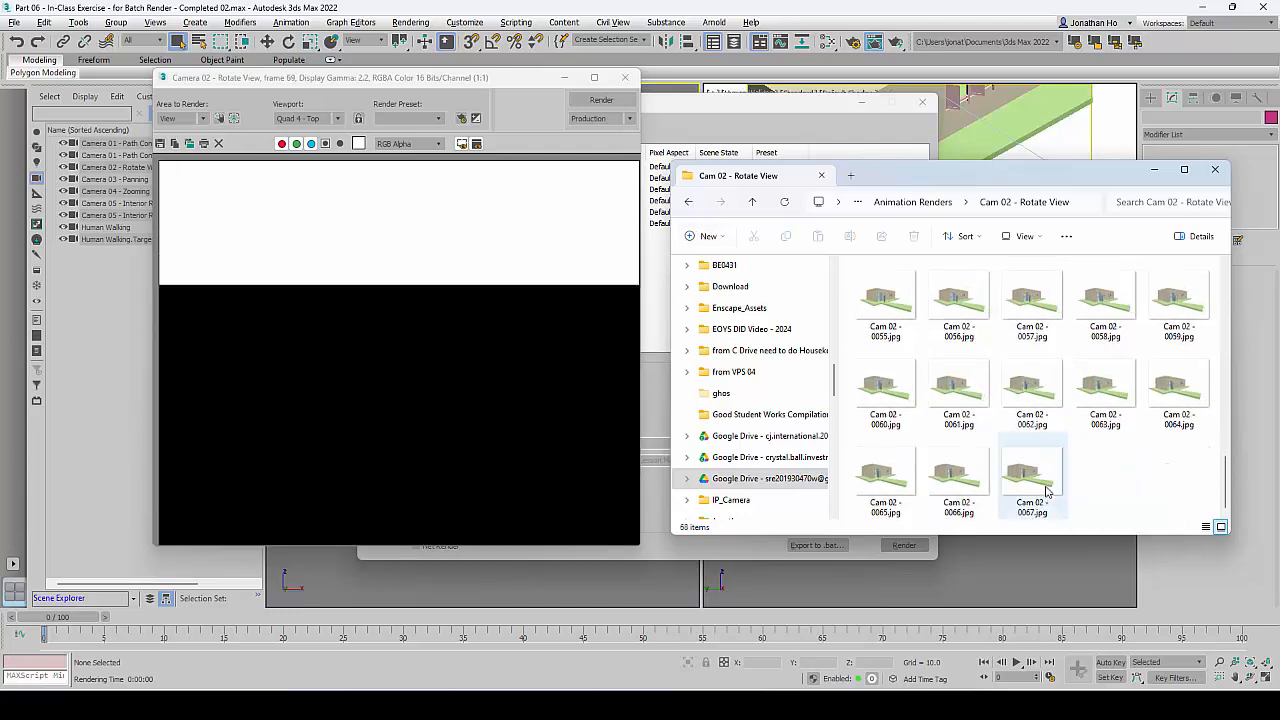
pyautogui.scroll(-2, 1071, 471)
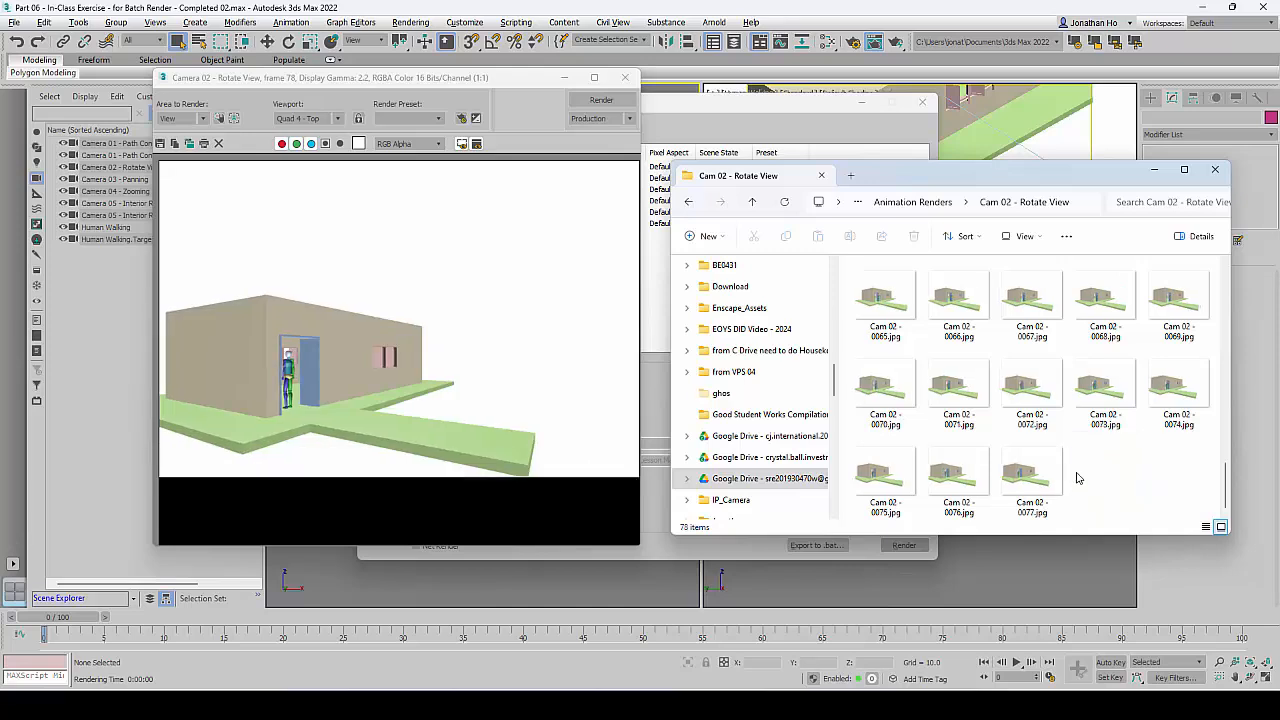
# Go to the Cam 03 - Panning folder, display its contents as a list and follow the incoming frames
pyautogui.click(688, 201)
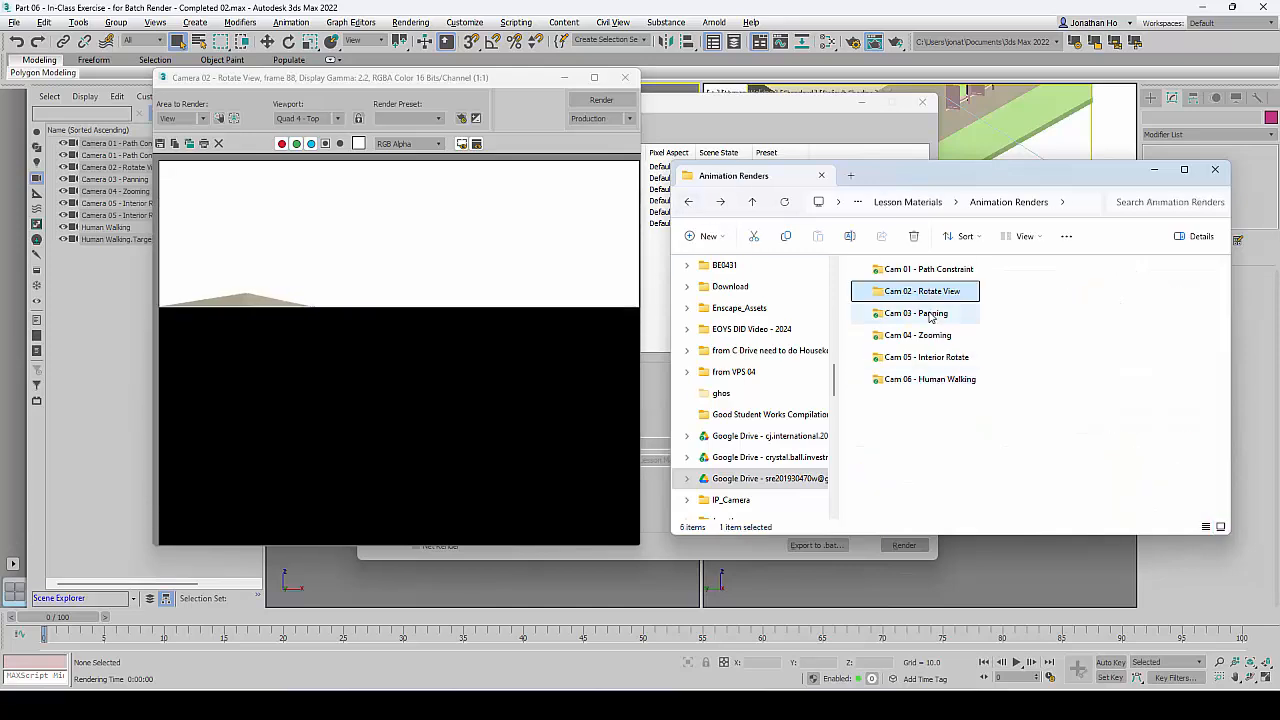
pyautogui.click(928, 313)
pyautogui.doubleClick(928, 313)
pyautogui.rightClick(1016, 348)
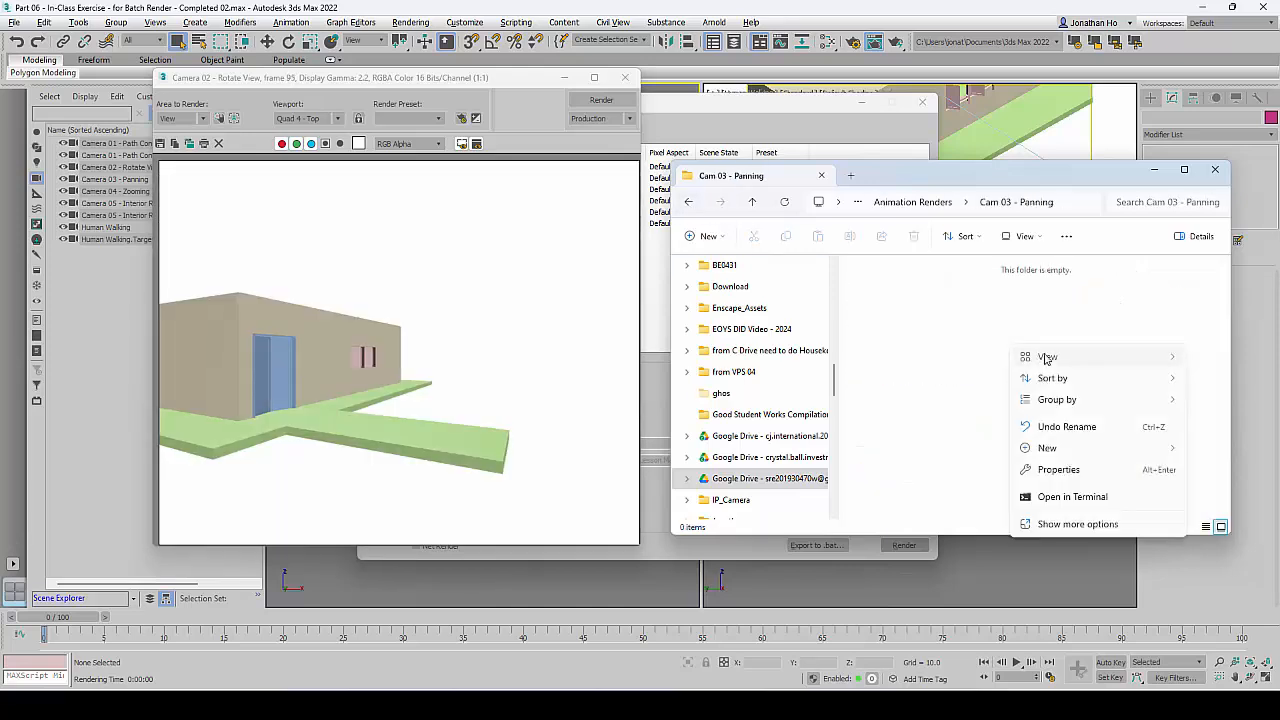
pyautogui.moveTo(1047, 357)
pyautogui.click(937, 457)
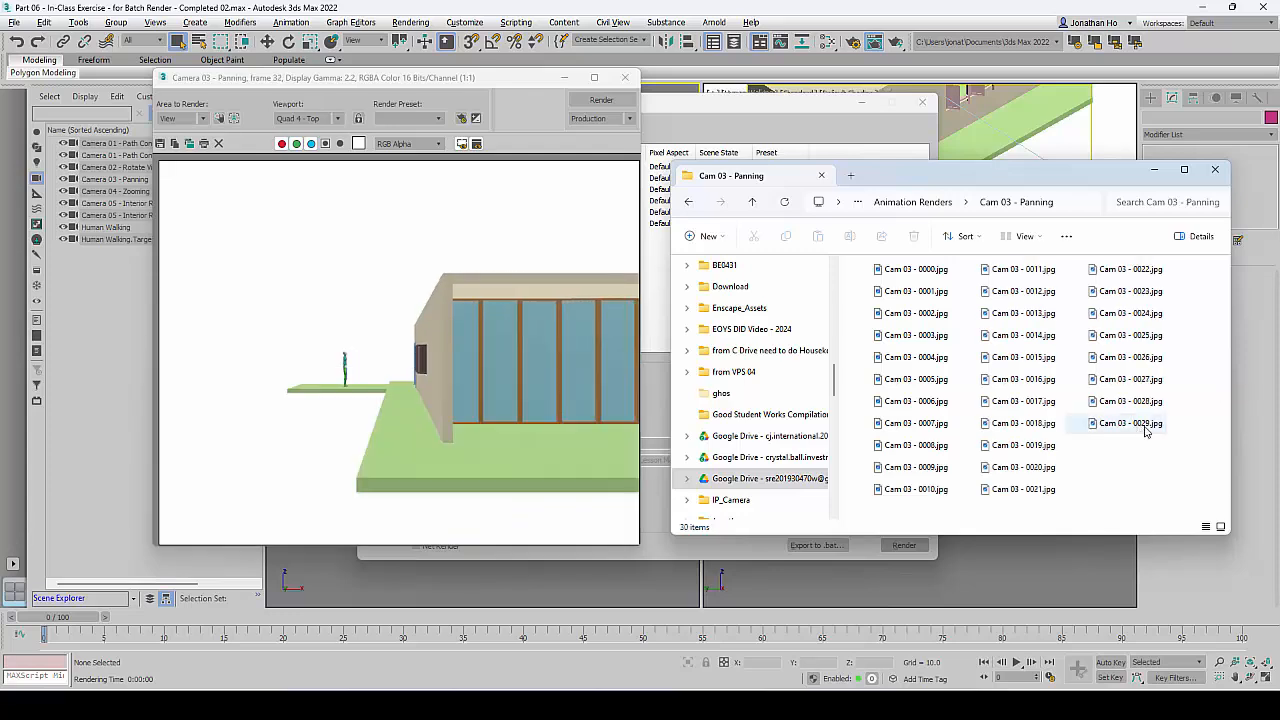
pyautogui.scroll(-3, 1109, 388)
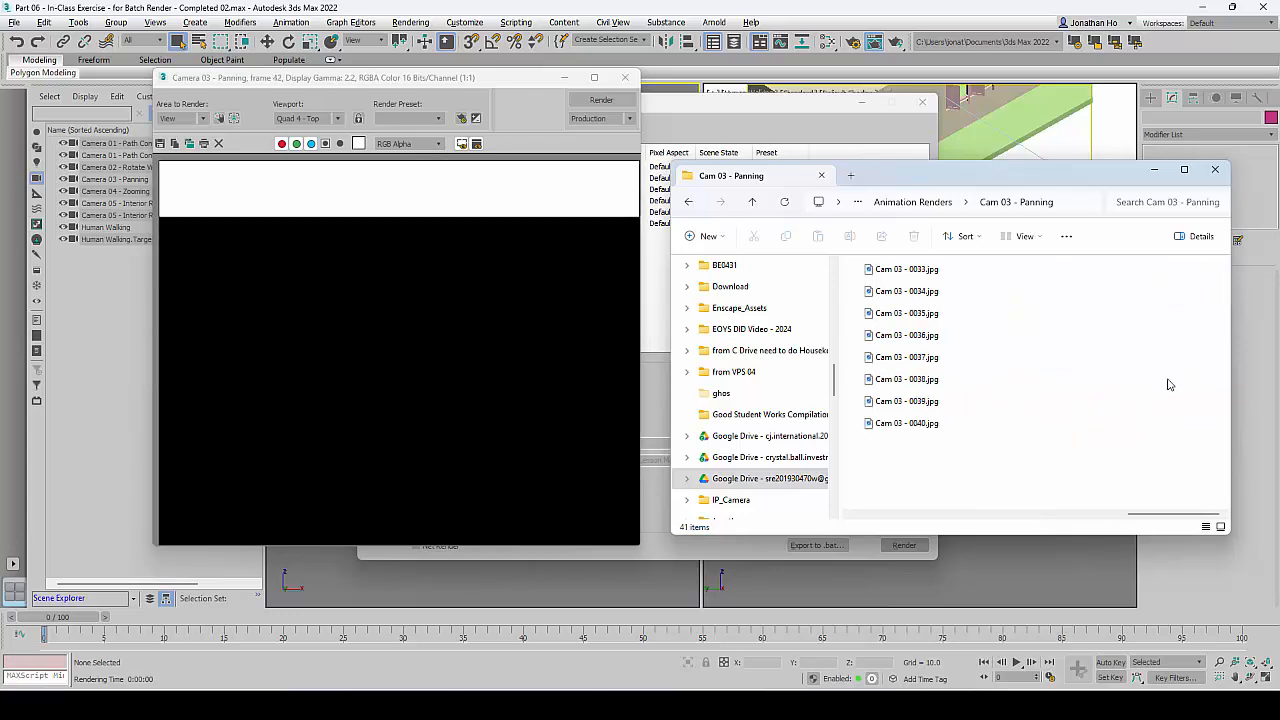
pyautogui.scroll(-1, 1169, 385)
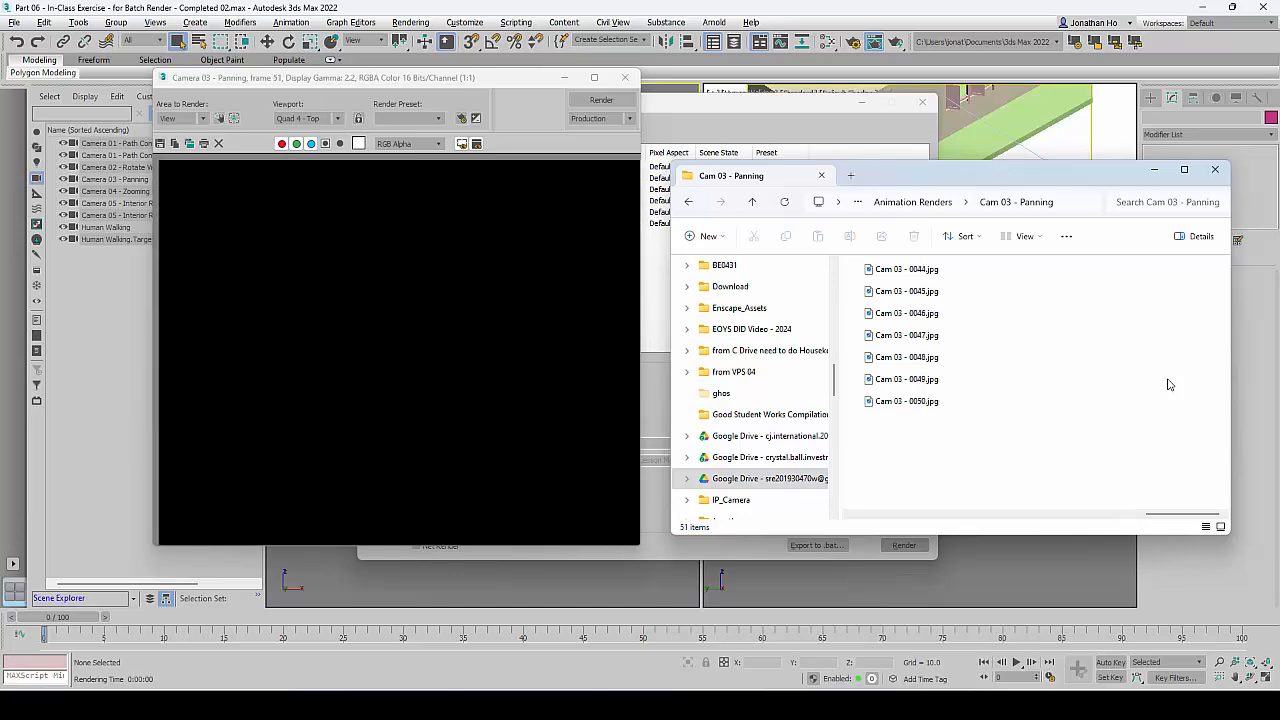
pyautogui.moveTo(1067, 184); pyautogui.dragTo(1052, 157)
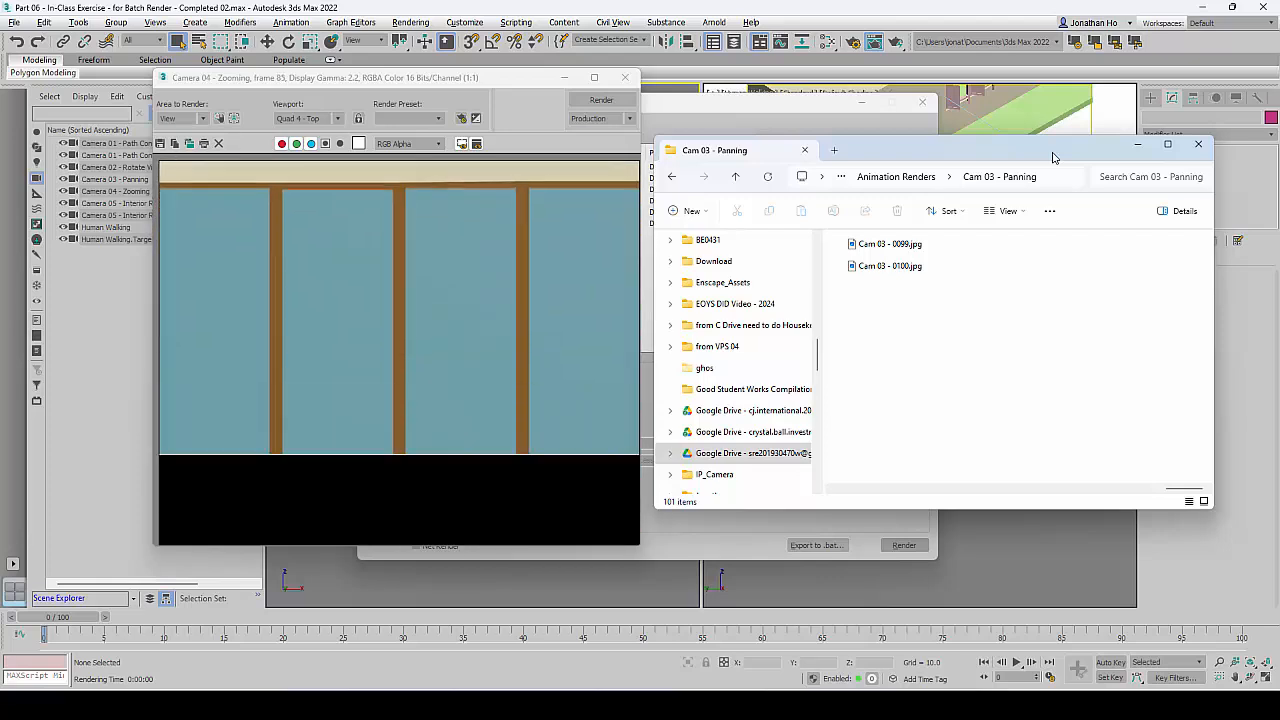
# Look through the rendered frames in the Cam 04 - Zooming folder and return to the Animation Renders folder
pyautogui.click(672, 177)
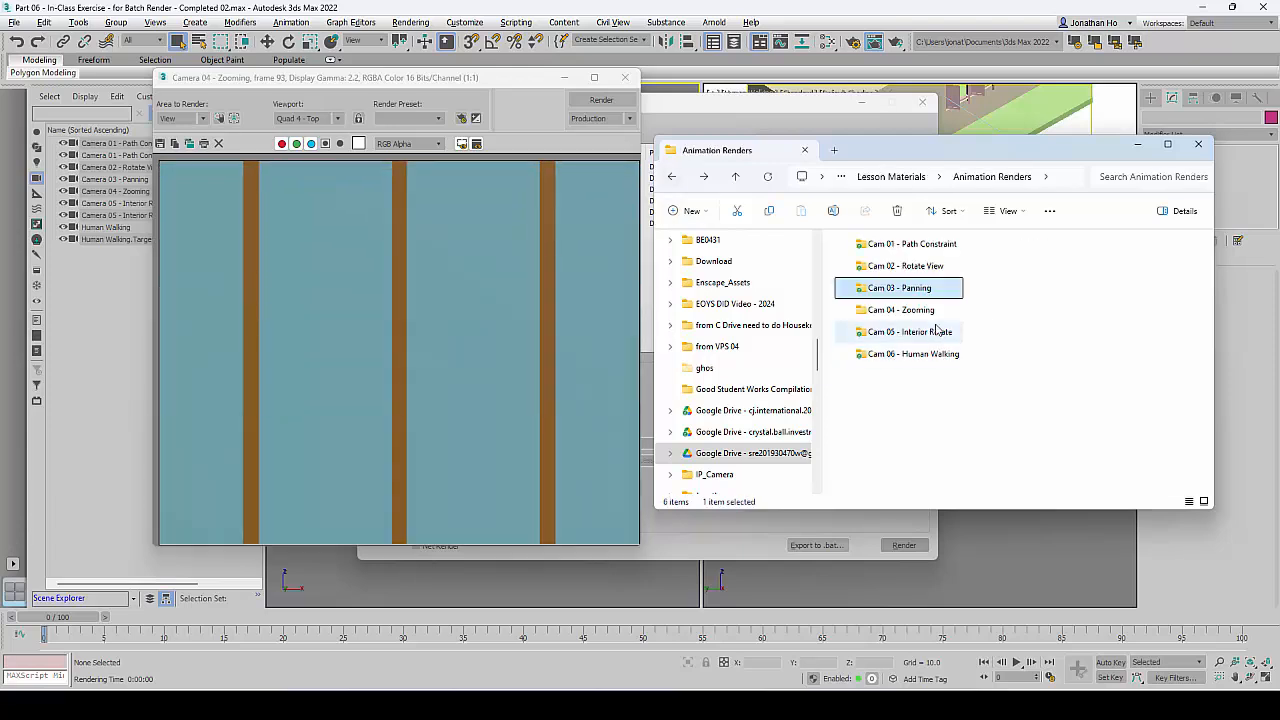
pyautogui.doubleClick(900, 310)
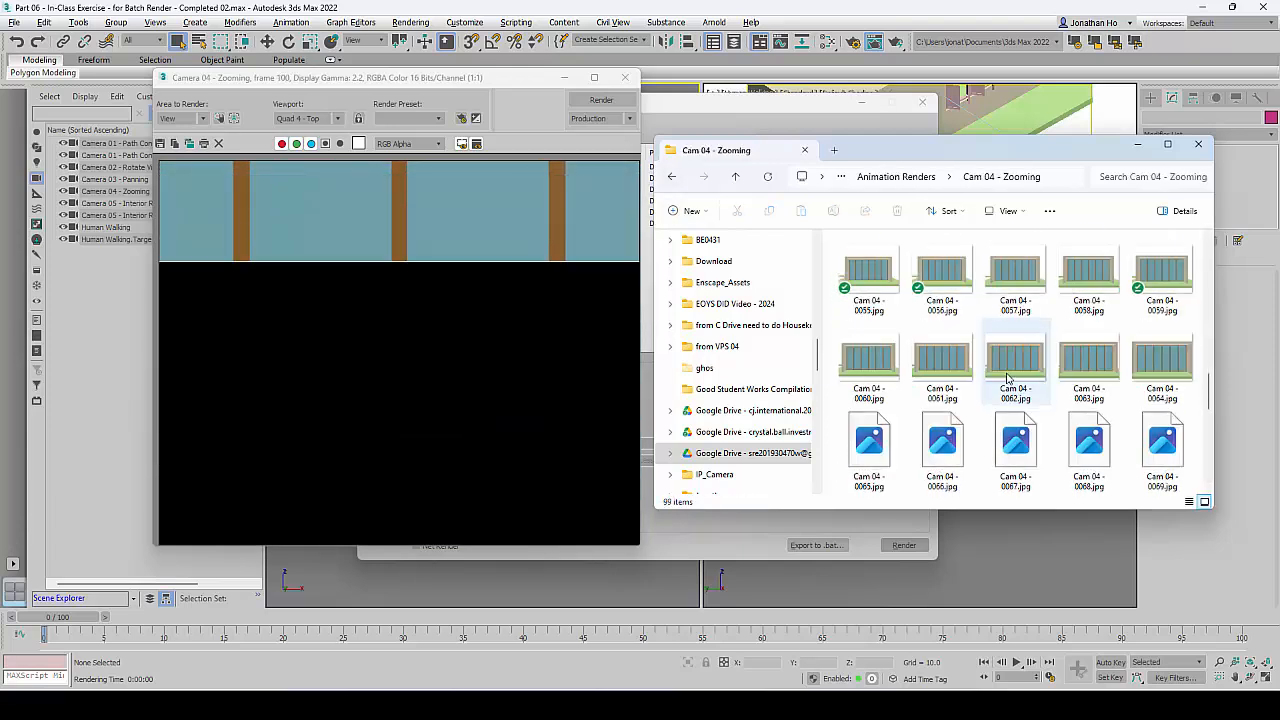
pyautogui.scroll(-15, 1025, 395)
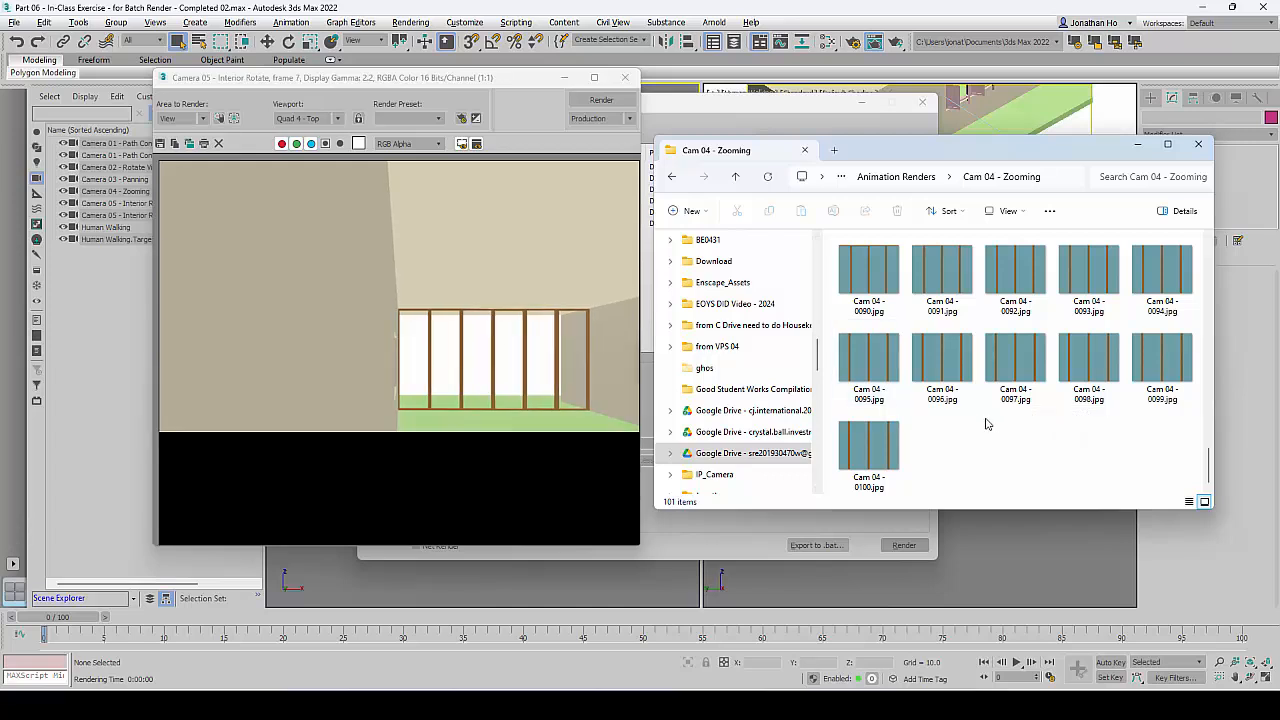
pyautogui.click(672, 177)
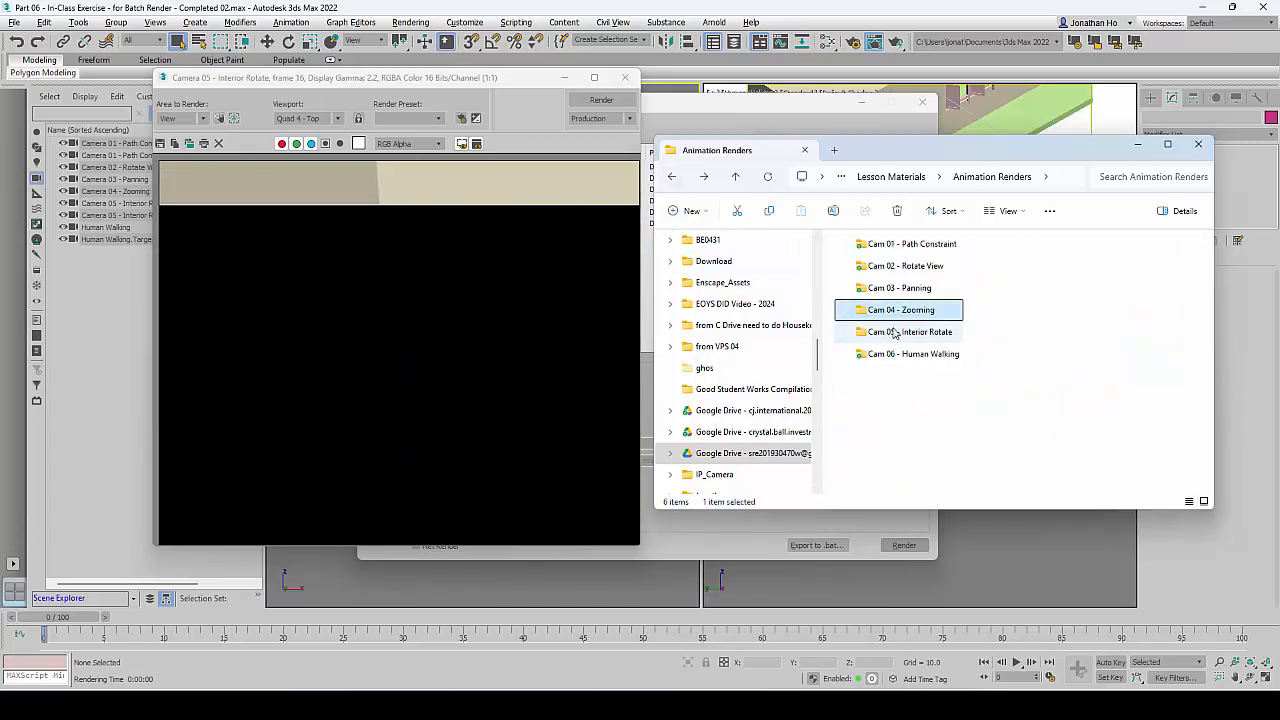
# Open the Cam 05 - Interior Rotate folder and follow its JPEG frames as they are rendered
pyautogui.doubleClick(895, 332)
pyautogui.scroll(-3, 966, 408)
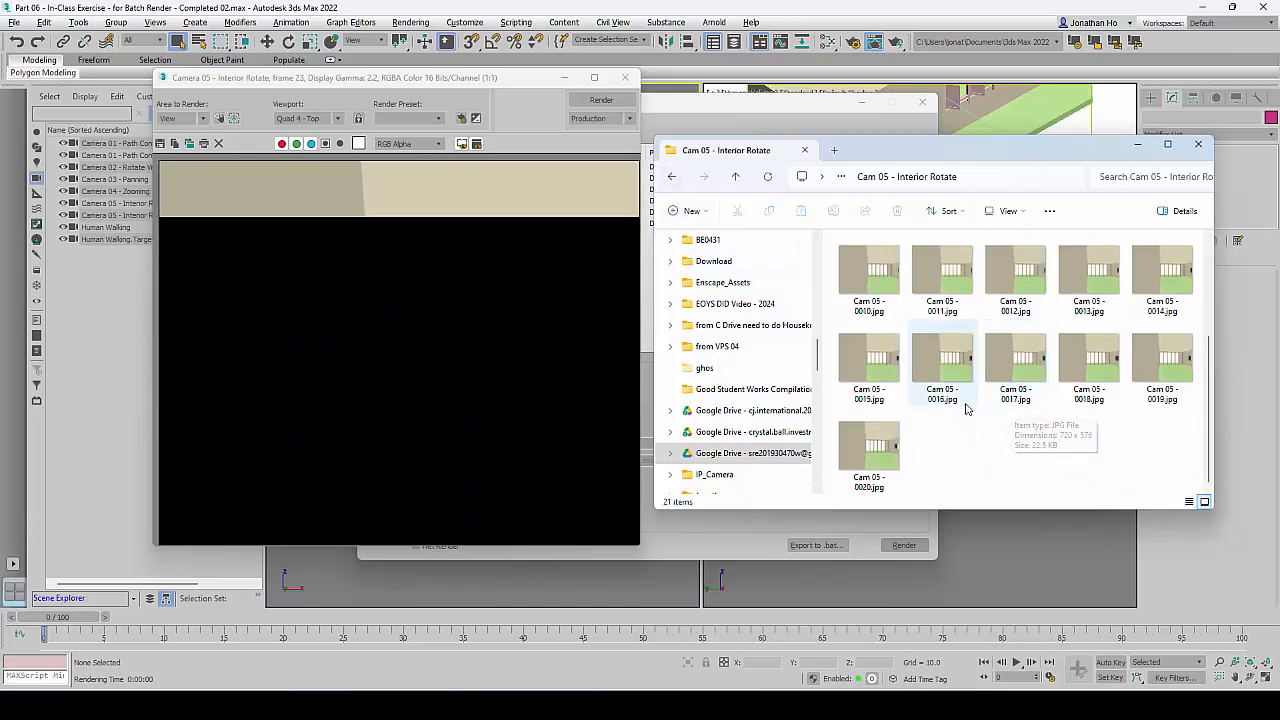
pyautogui.scroll(-1, 994, 414)
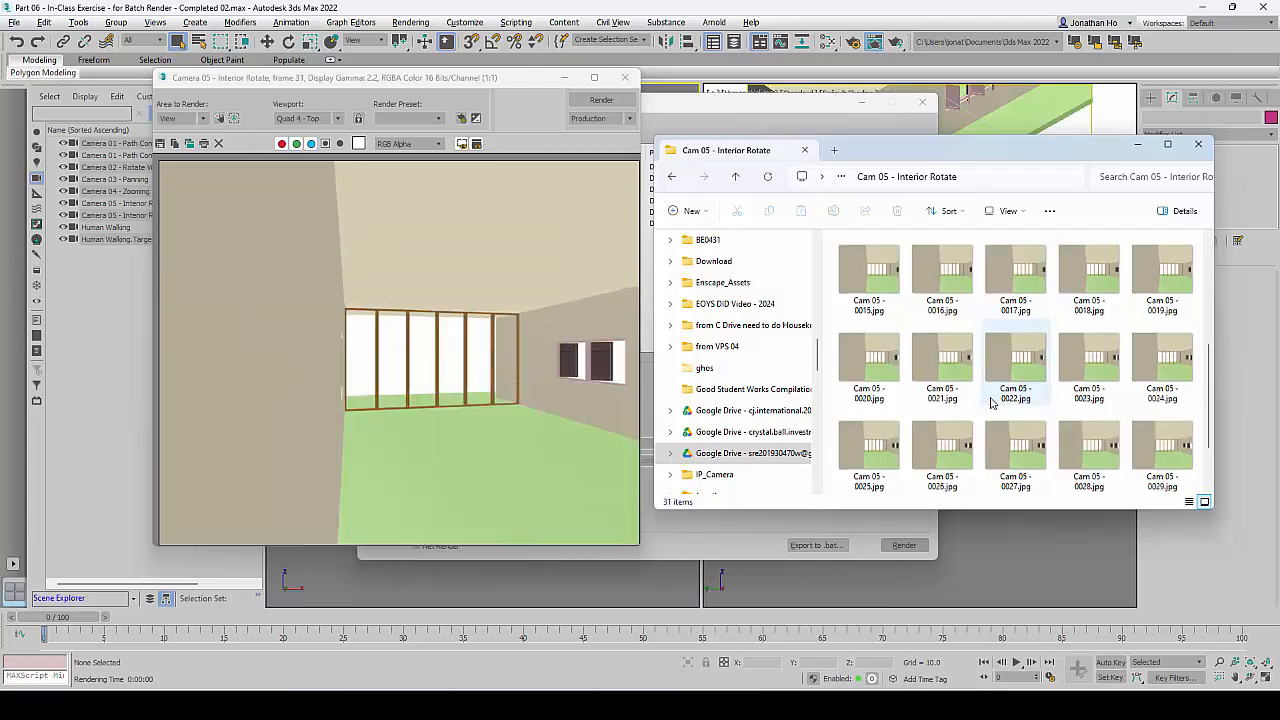
pyautogui.scroll(-2, 991, 402)
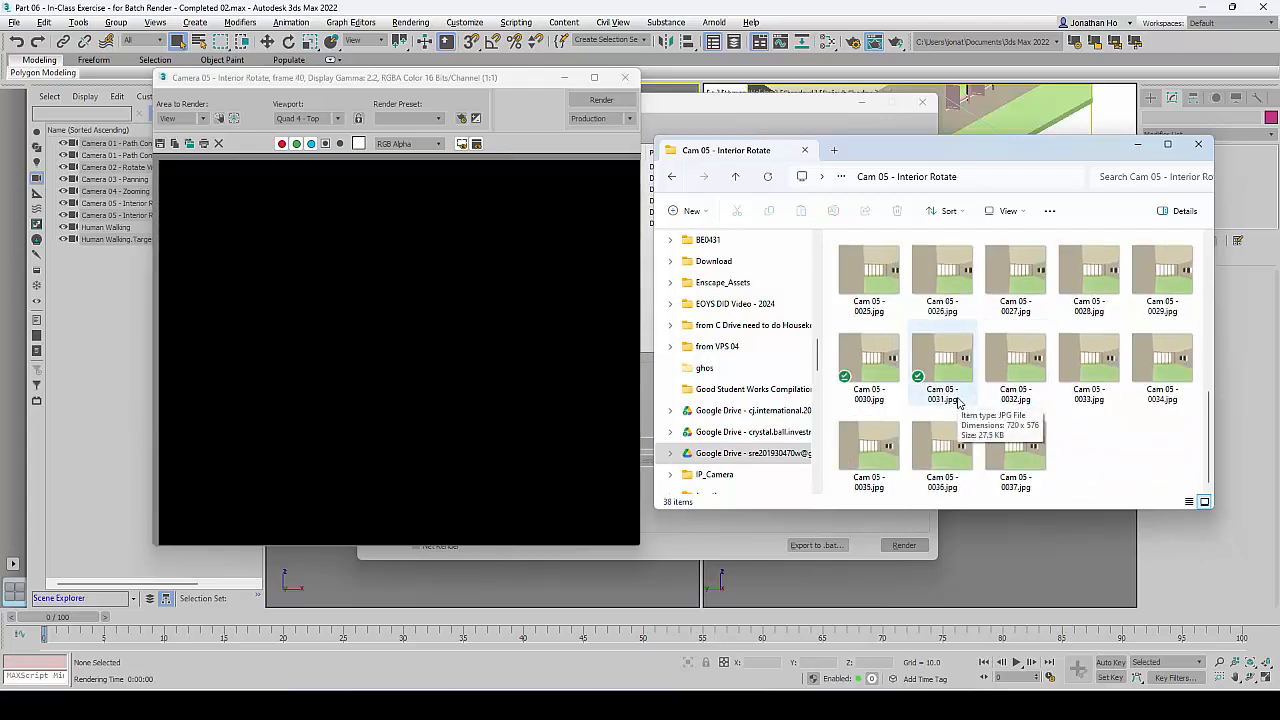
pyautogui.scroll(-1, 930, 352)
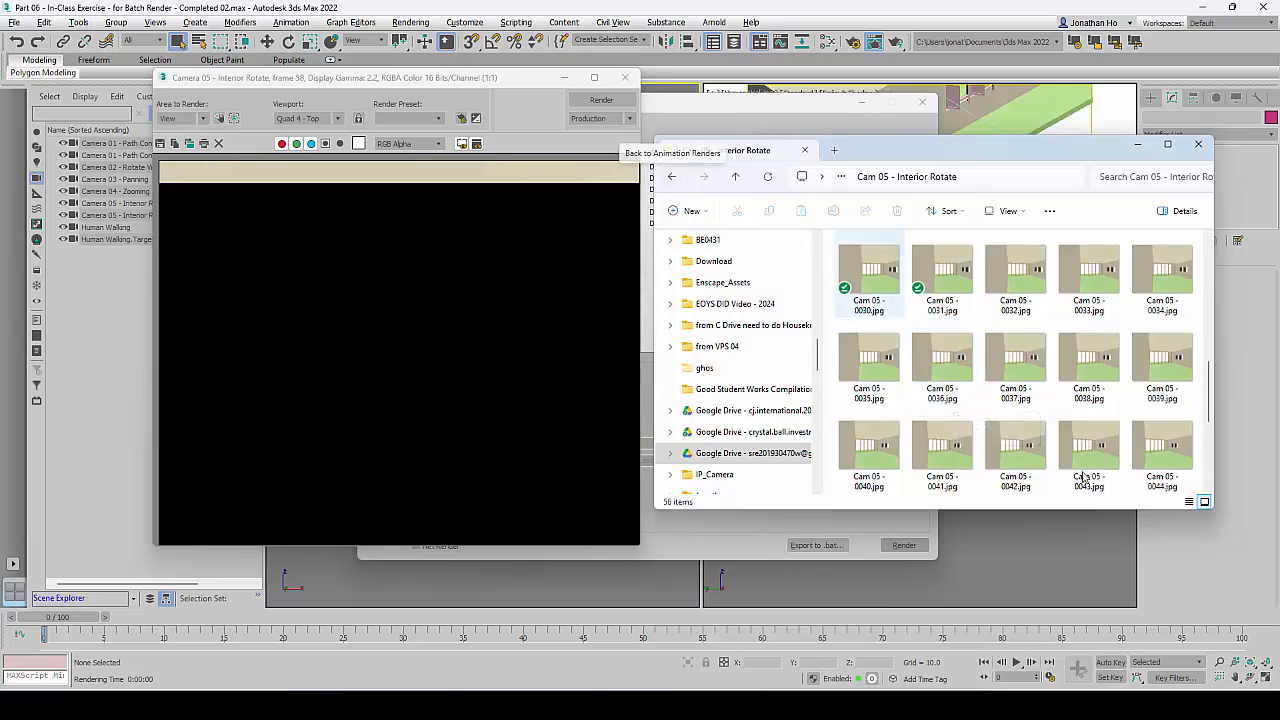
pyautogui.scroll(-3, 1050, 357)
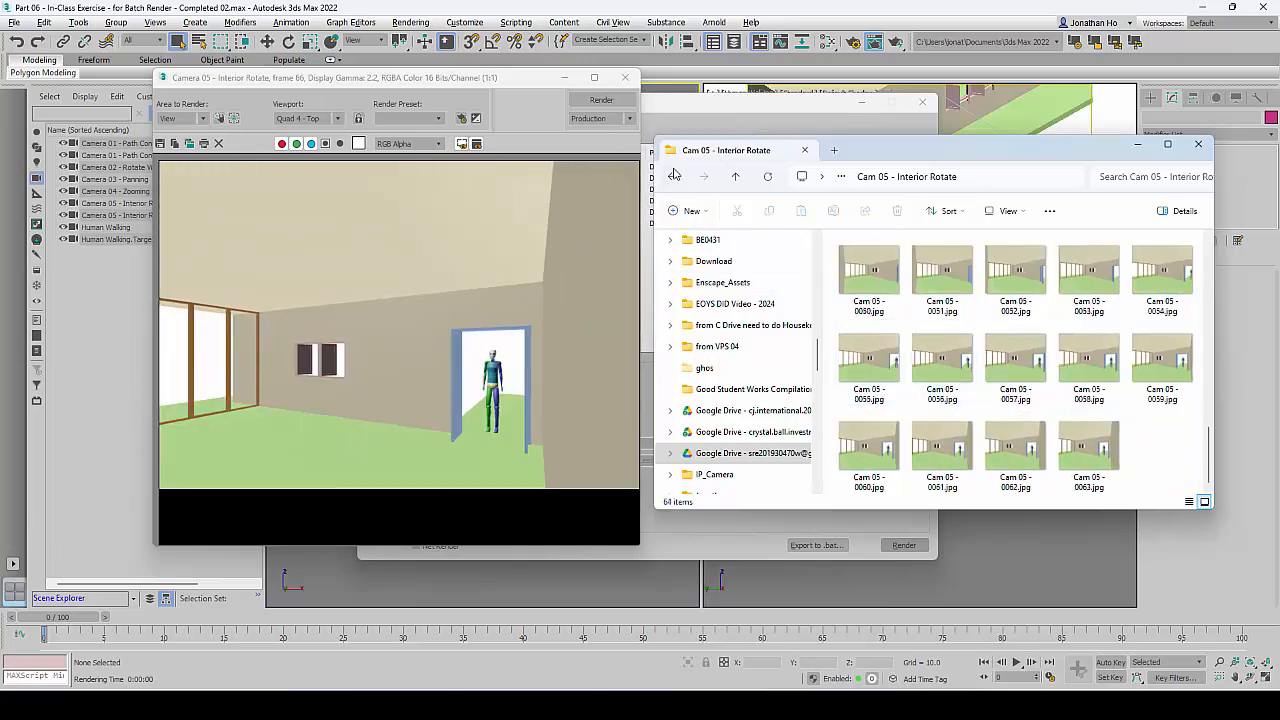
# Follow the incoming frames in the Cam 06 - Human Walking folder until the last one is saved, and return to Animation Renders
pyautogui.hotkey('alt', 'Left')
pyautogui.click(904, 354)
pyautogui.doubleClick(904, 354)
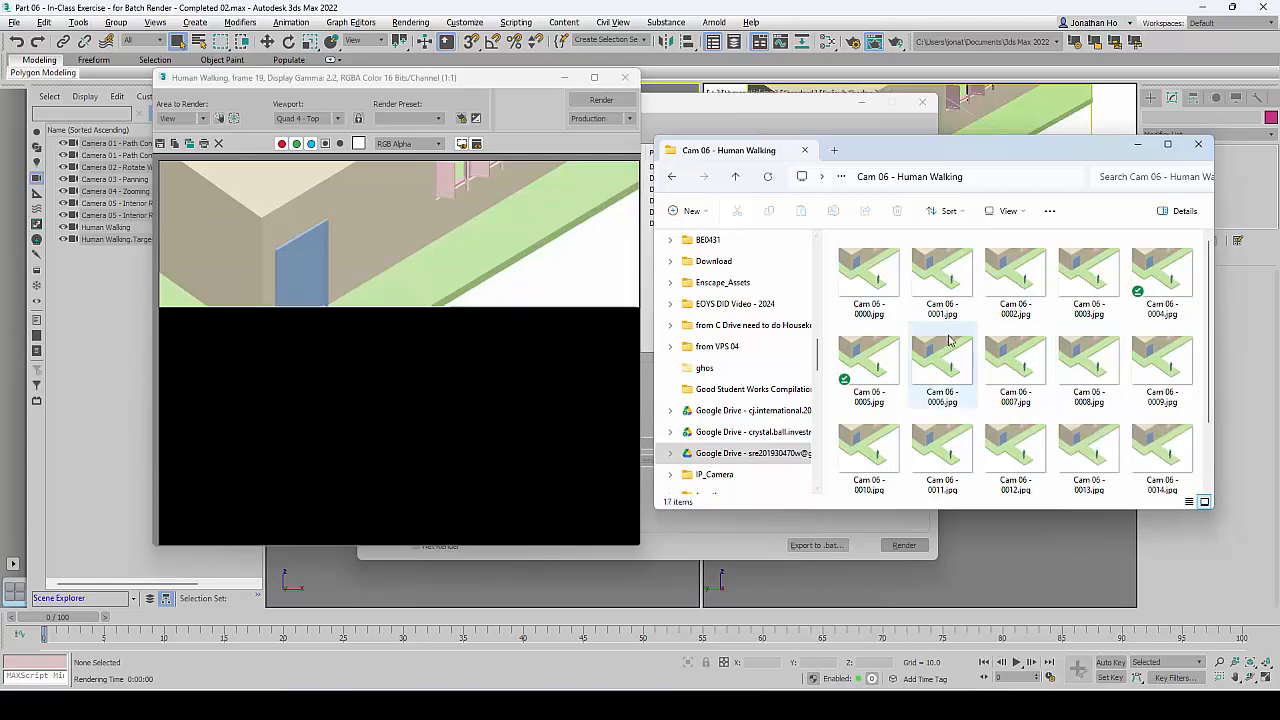
pyautogui.scroll(-3, 1042, 347)
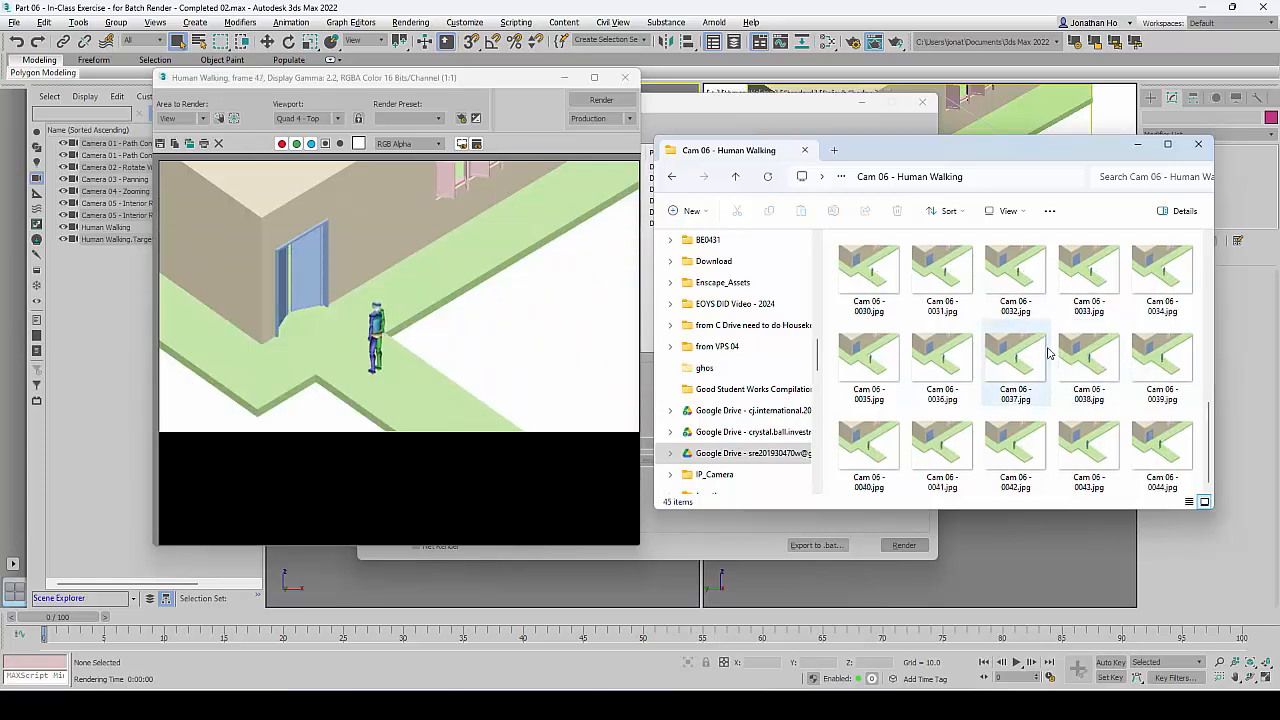
pyautogui.scroll(-5, 1040, 345)
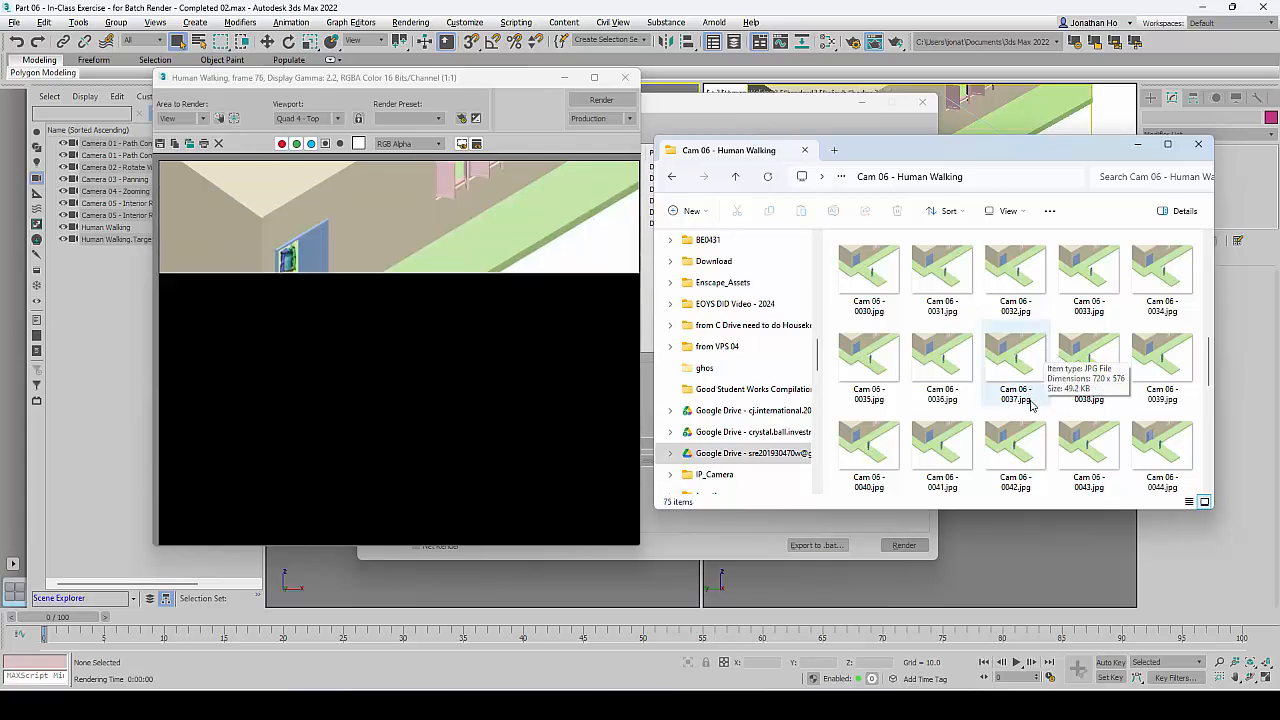
pyautogui.scroll(-8, 1058, 408)
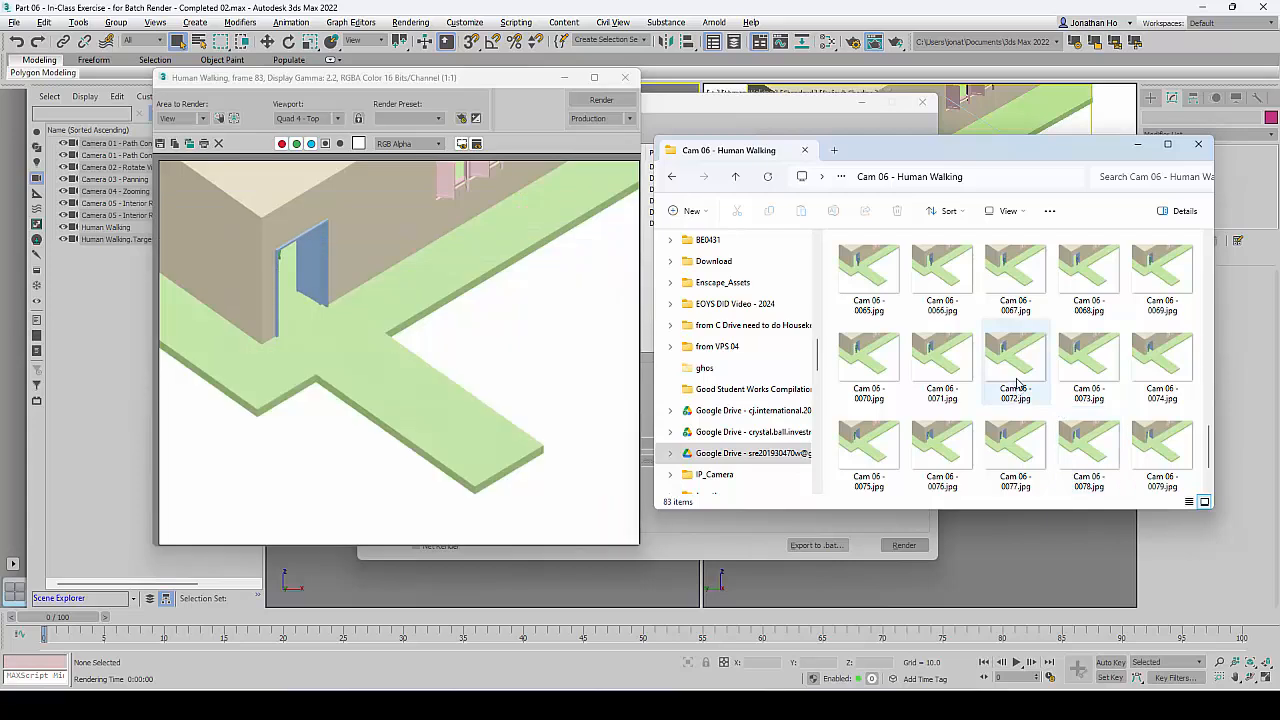
pyautogui.scroll(-3, 1016, 370)
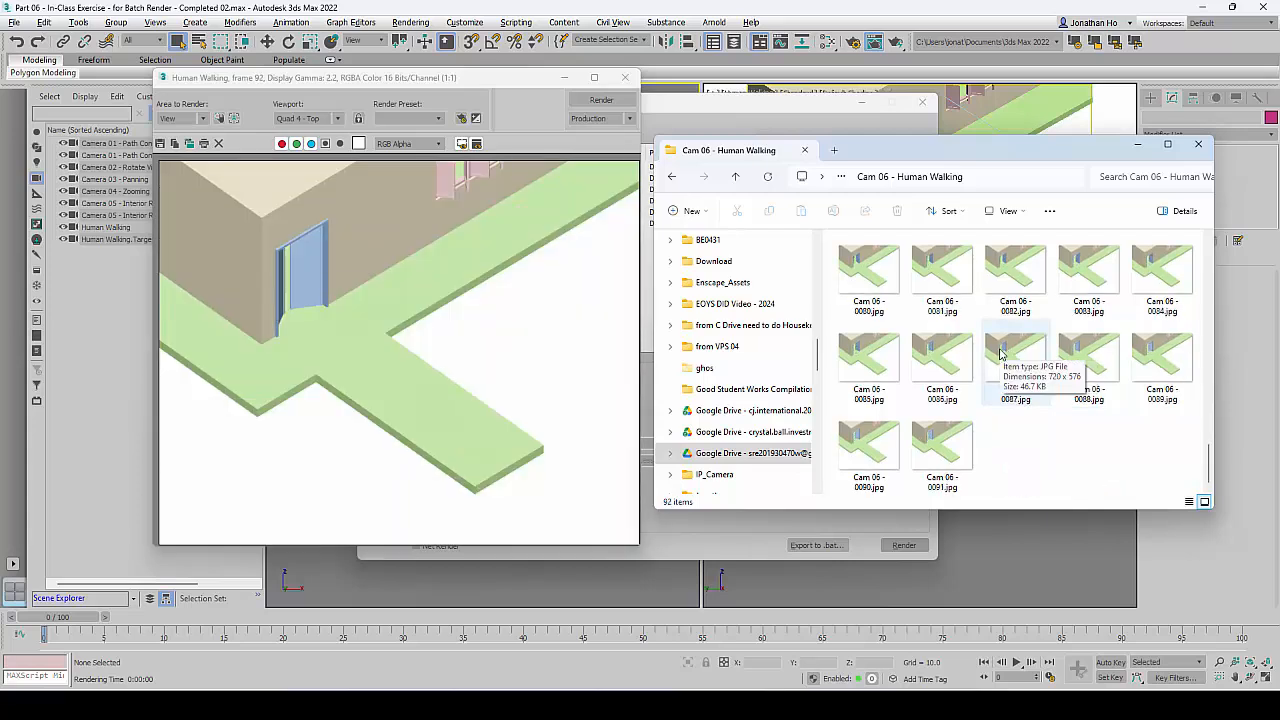
pyautogui.scroll(-2, 1000, 355)
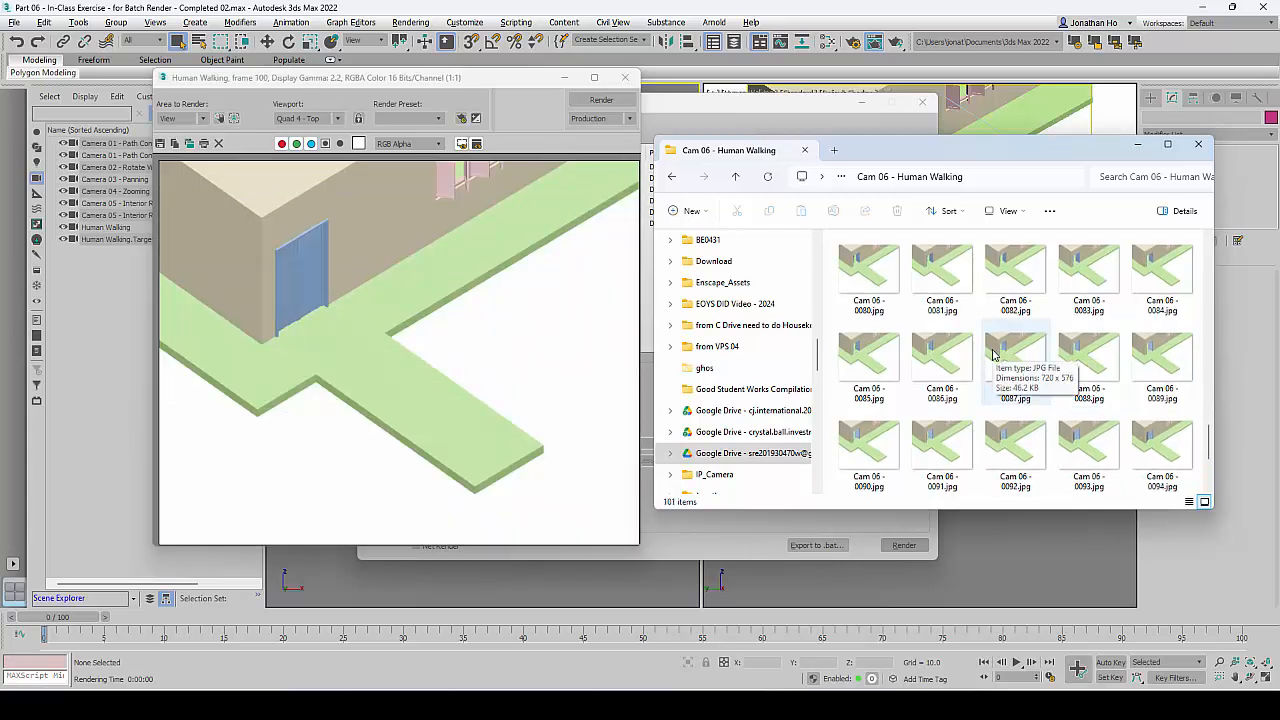
pyautogui.scroll(-3, 991, 358)
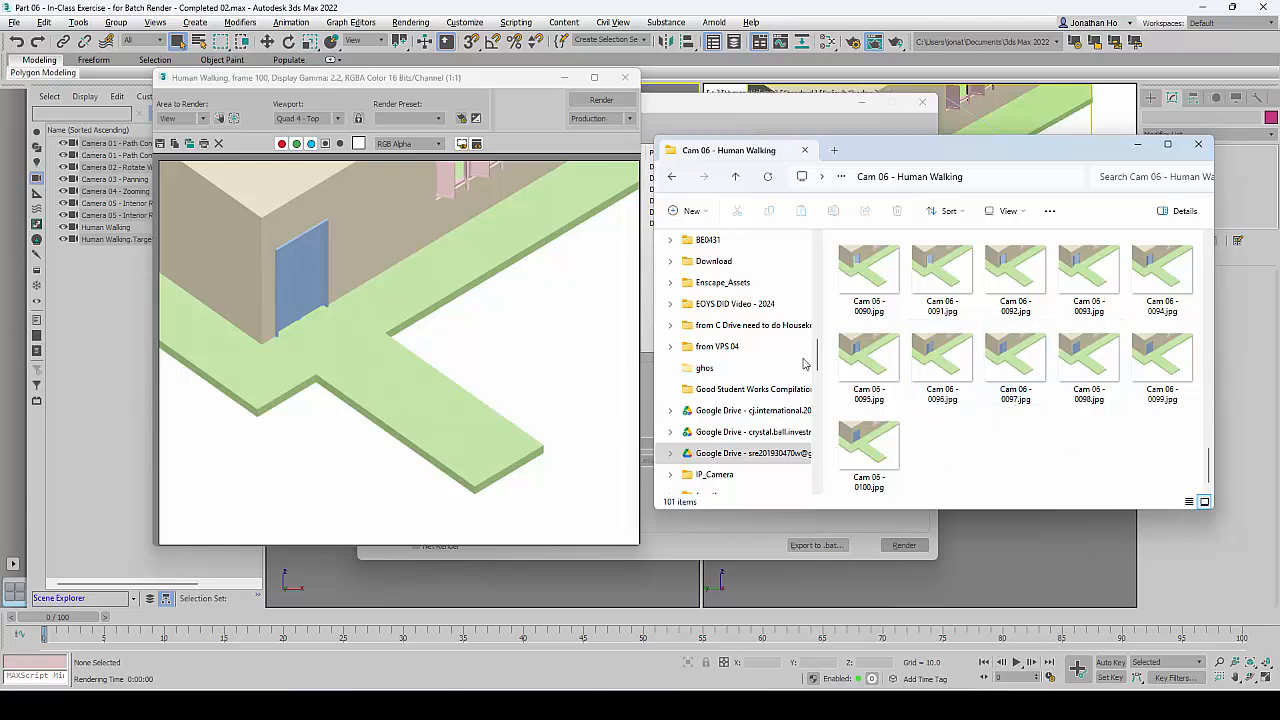
pyautogui.click(672, 178)
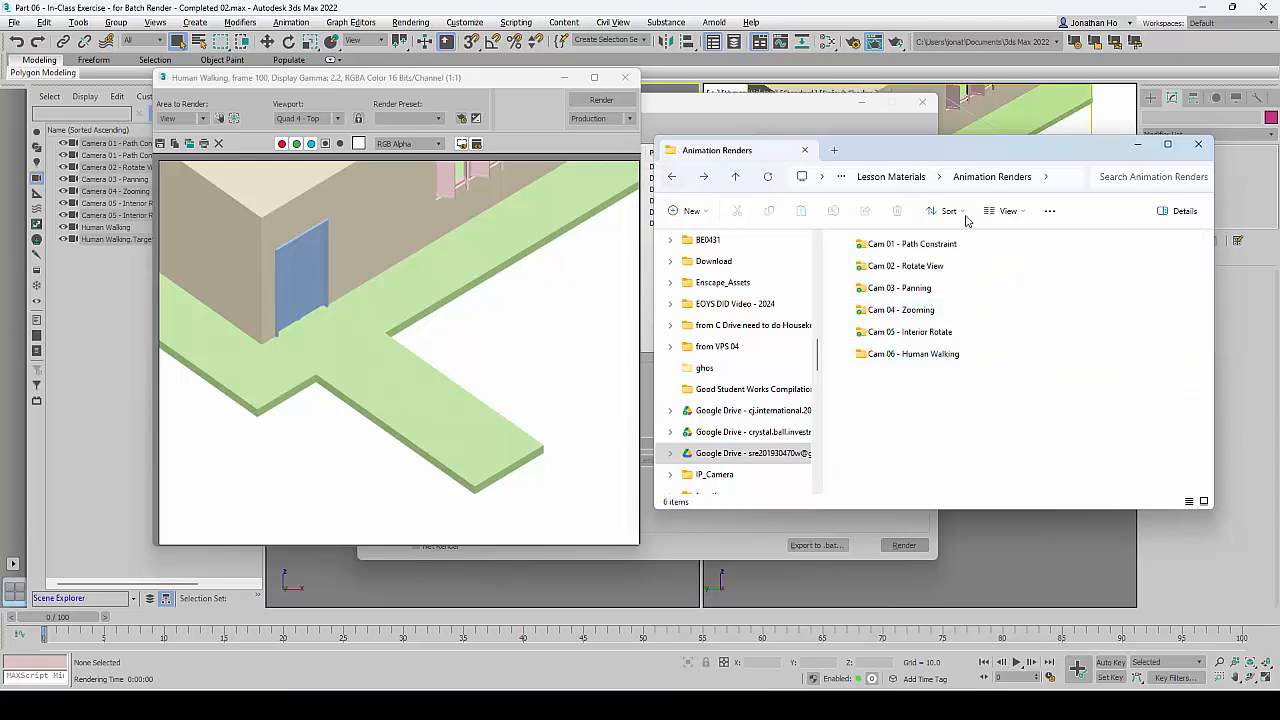
# Select all six camera folders and check their combined file count and size in the properties, then dismiss the dialog and clear the selection
pyautogui.moveTo(985, 160); pyautogui.dragTo(1003, 151)
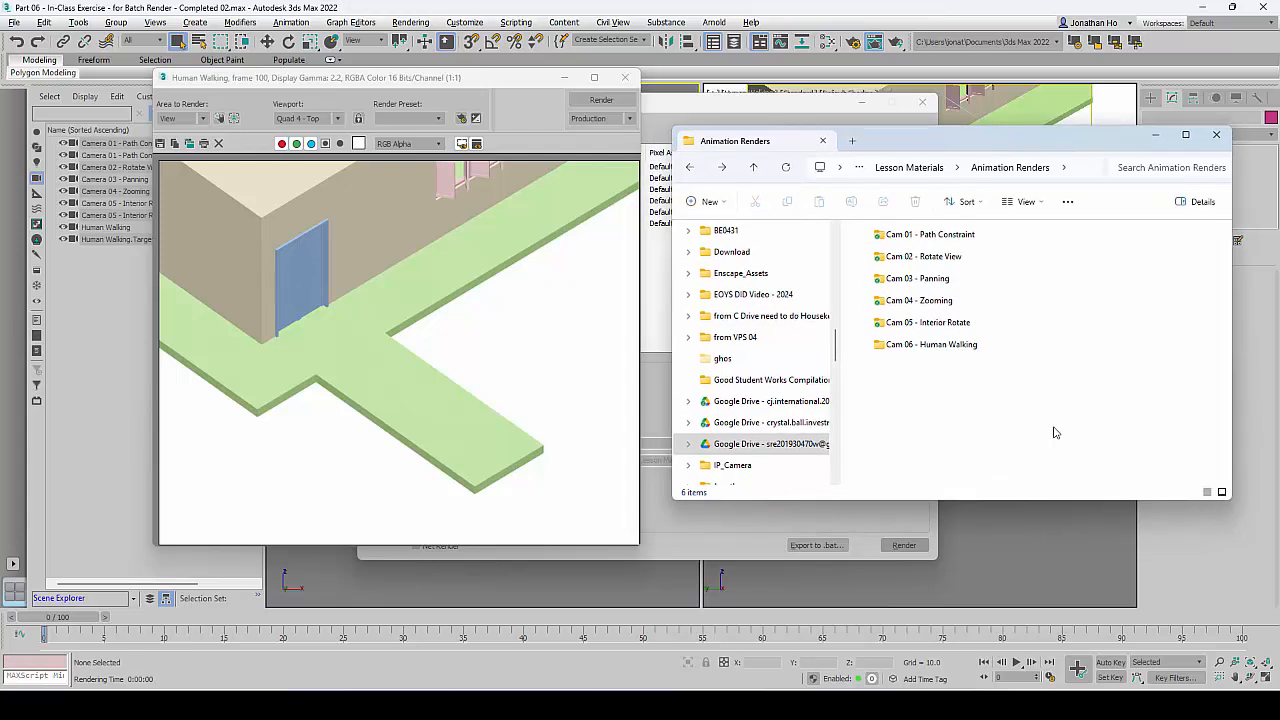
pyautogui.moveTo(1037, 431); pyautogui.dragTo(972, 224)
pyautogui.rightClick(925, 307)
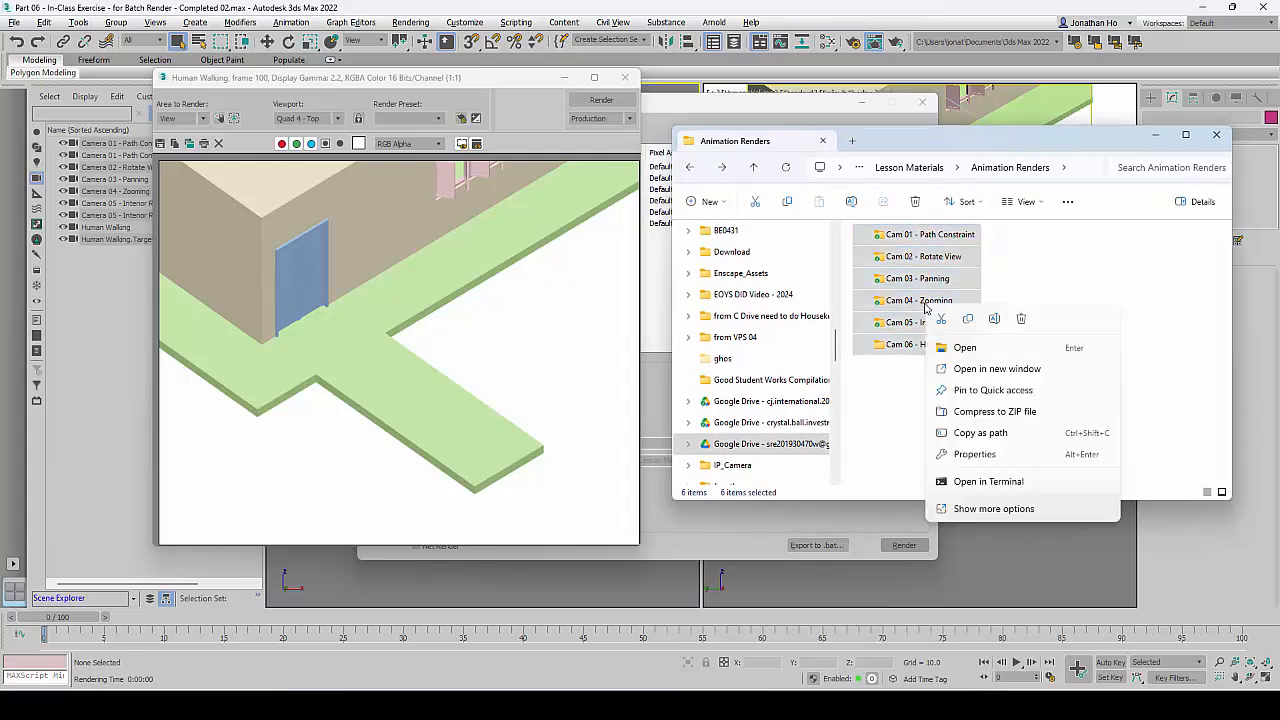
pyautogui.click(991, 454)
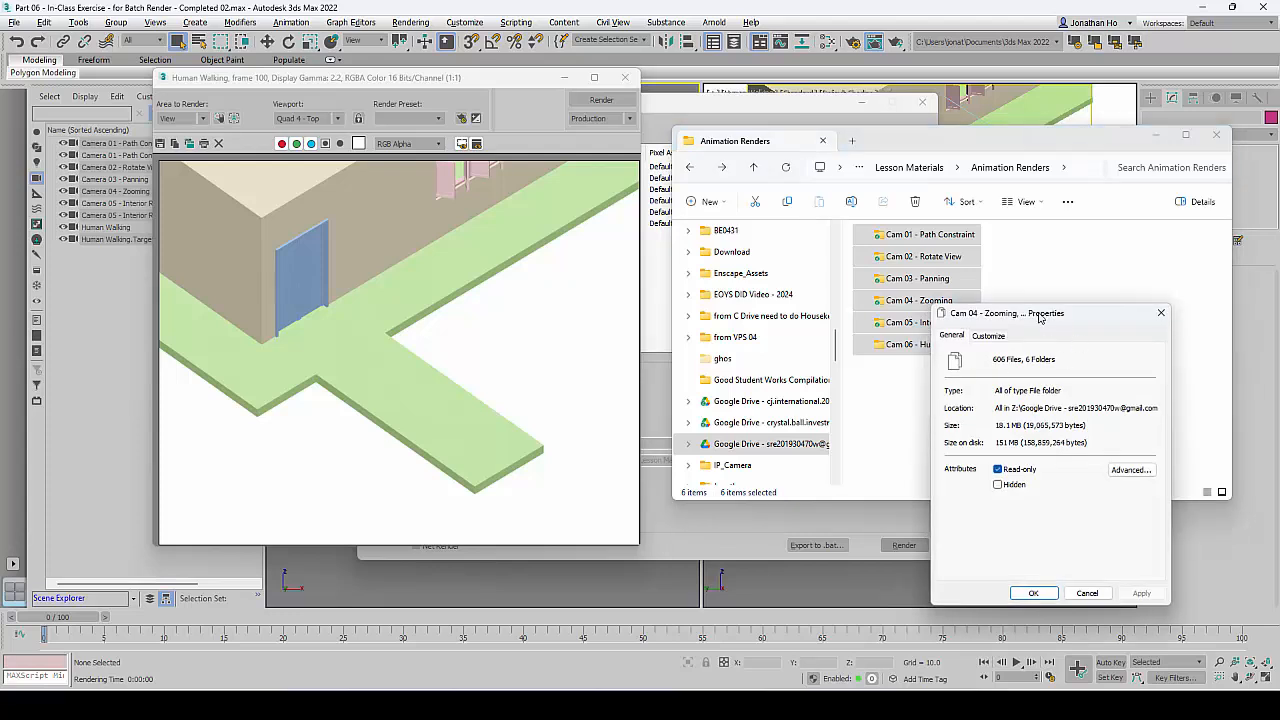
pyautogui.moveTo(1035, 314); pyautogui.dragTo(956, 222)
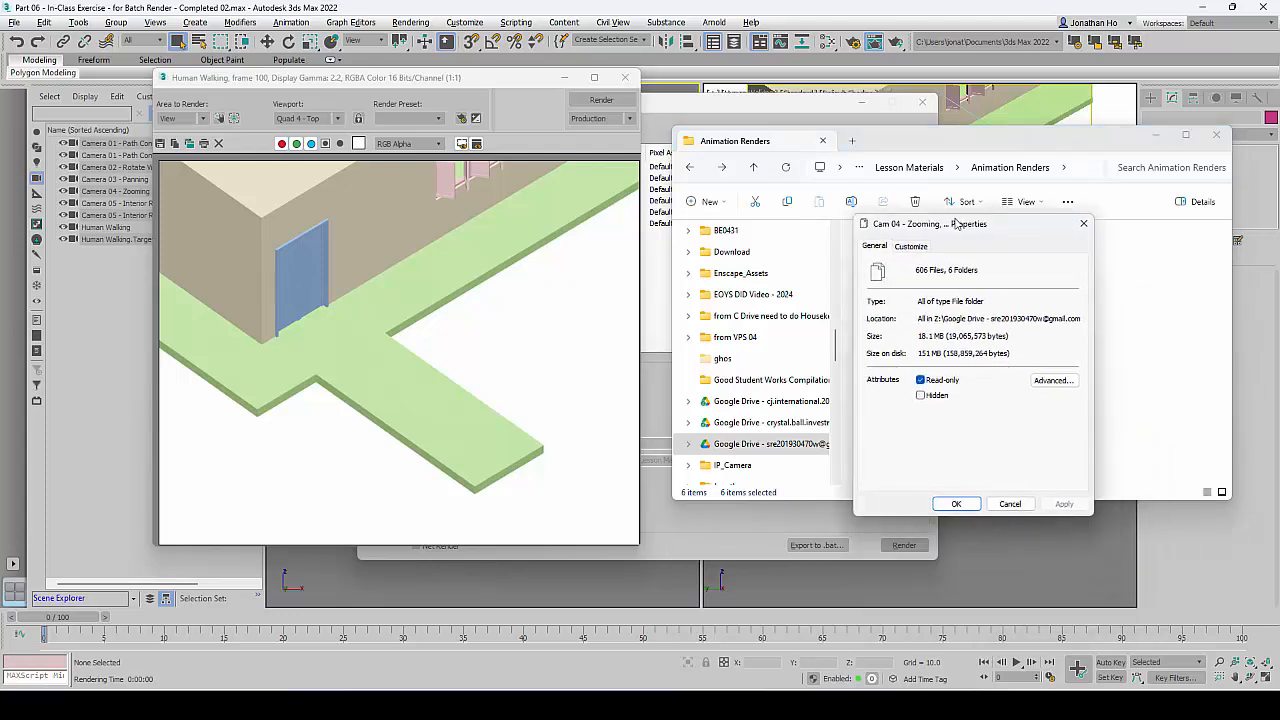
pyautogui.click(1008, 502)
pyautogui.click(994, 451)
# Display the contents of the Cam 01 - Path Constraint folder as a list and return to Animation Renders
pyautogui.doubleClick(922, 236)
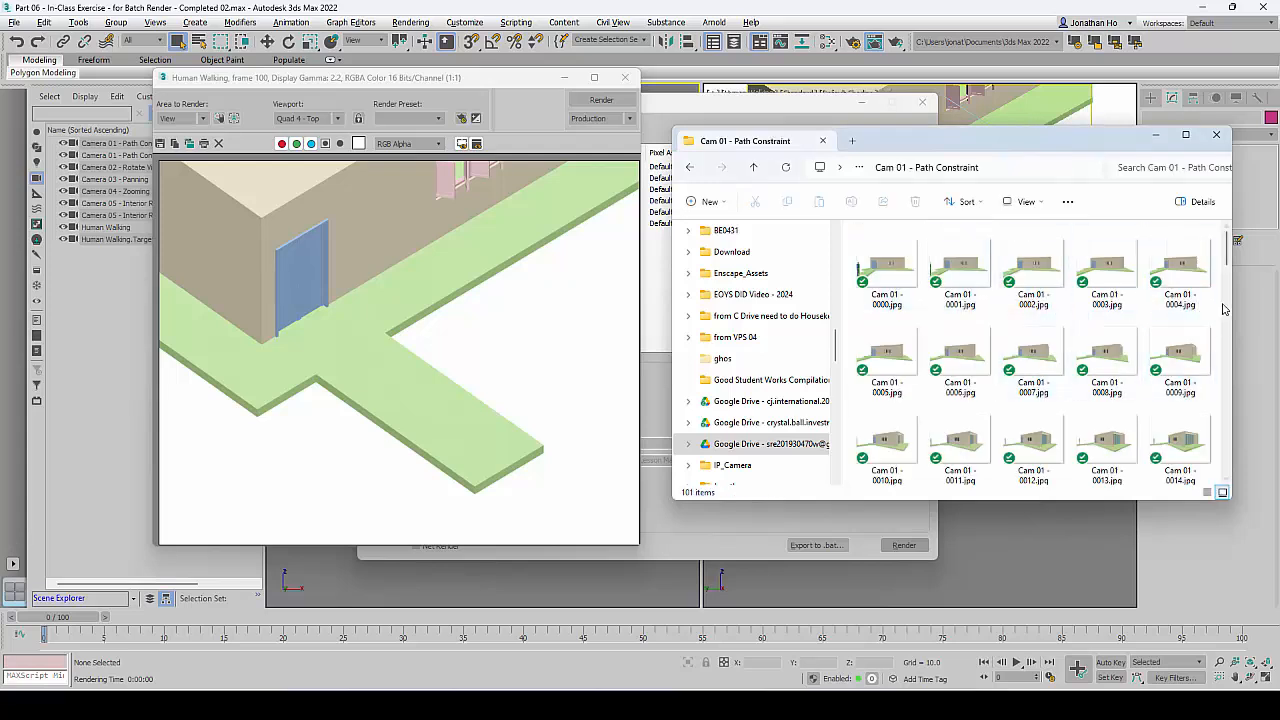
pyautogui.moveTo(1187, 321)
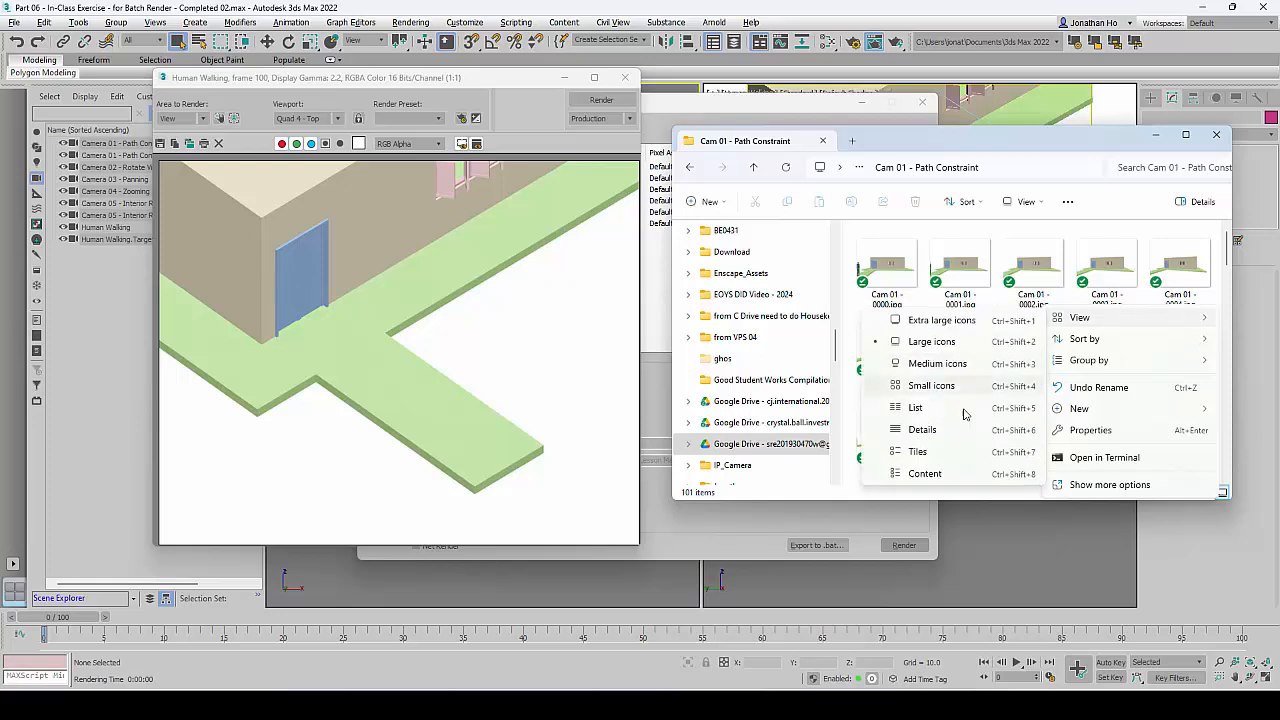
pyautogui.click(942, 409)
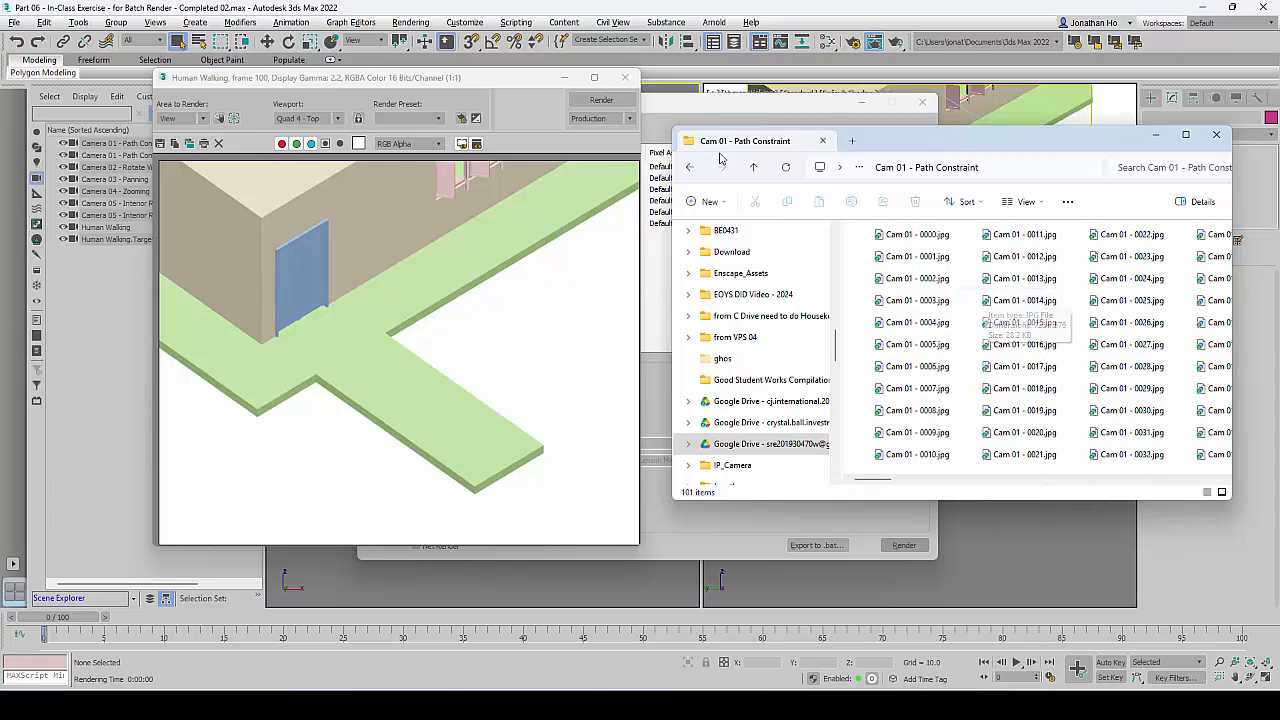
pyautogui.click(688, 169)
# Display the Cam 02 - Rotate View folder as a list, look through its frame files and return to Animation Renders
pyautogui.doubleClick(911, 259)
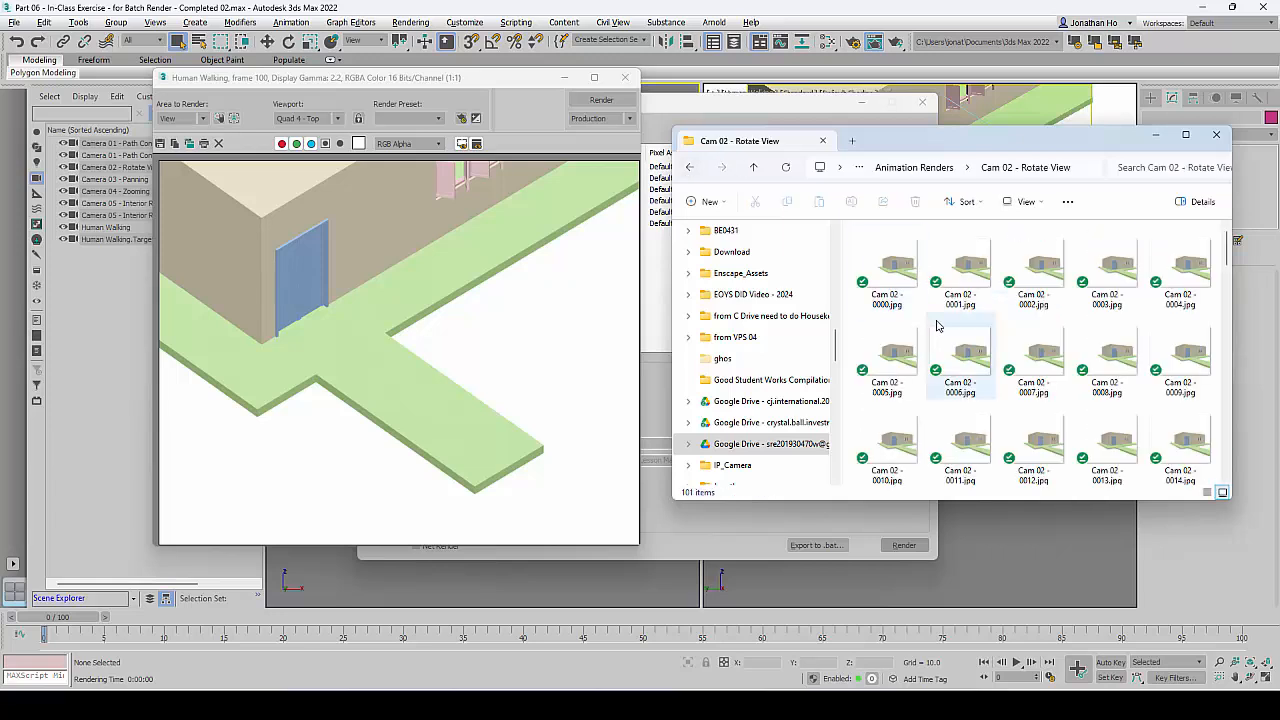
pyautogui.rightClick(1221, 313)
pyautogui.click(970, 412)
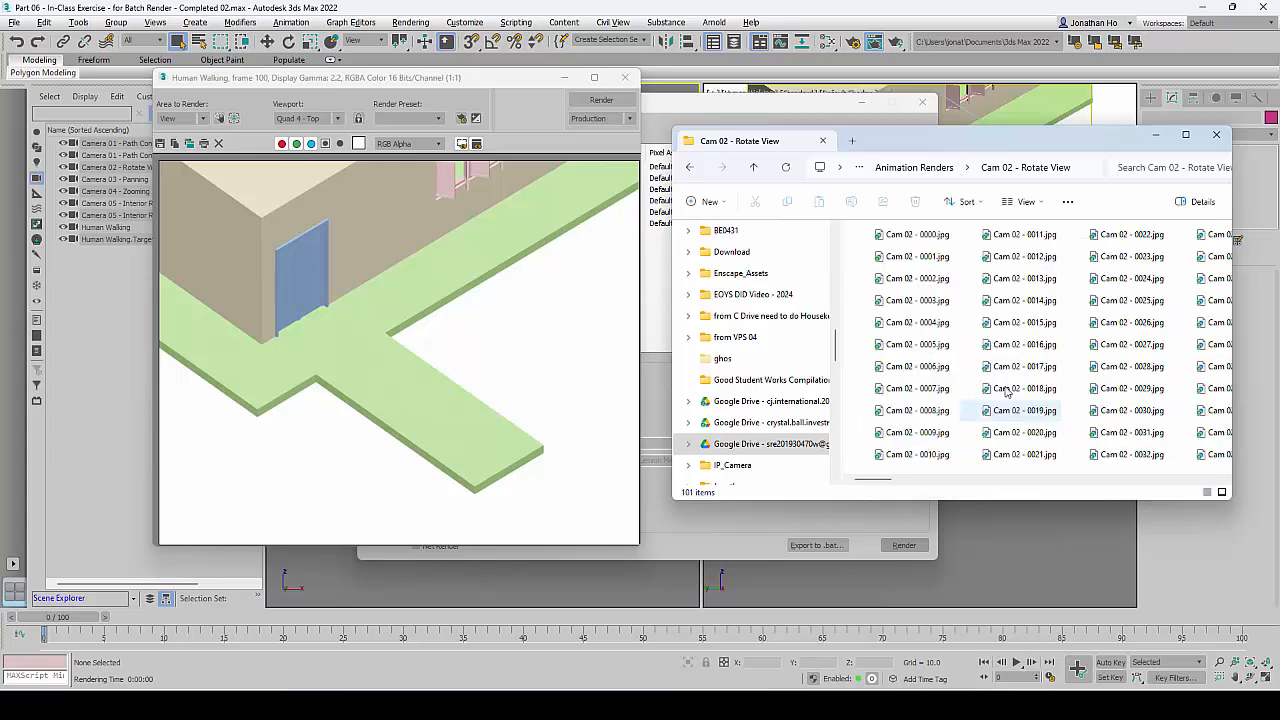
pyautogui.scroll(-5, 1040, 404)
pyautogui.scroll(5, 956, 329)
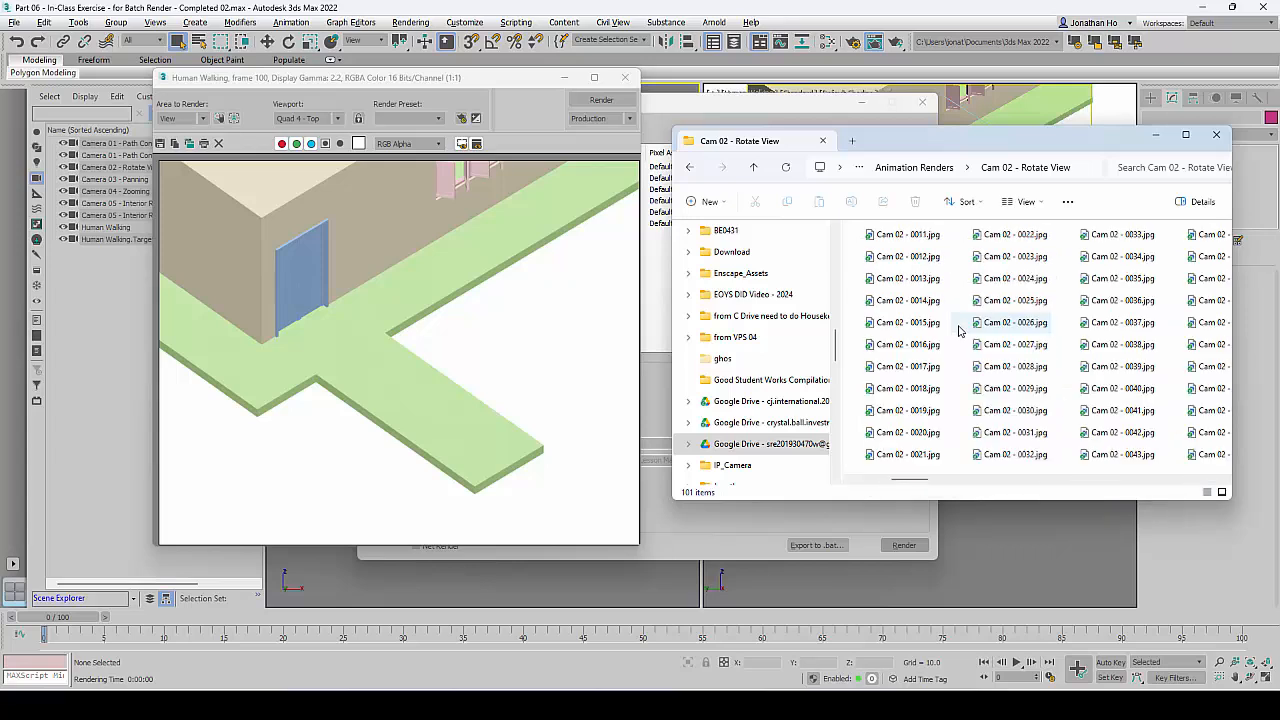
pyautogui.click(688, 168)
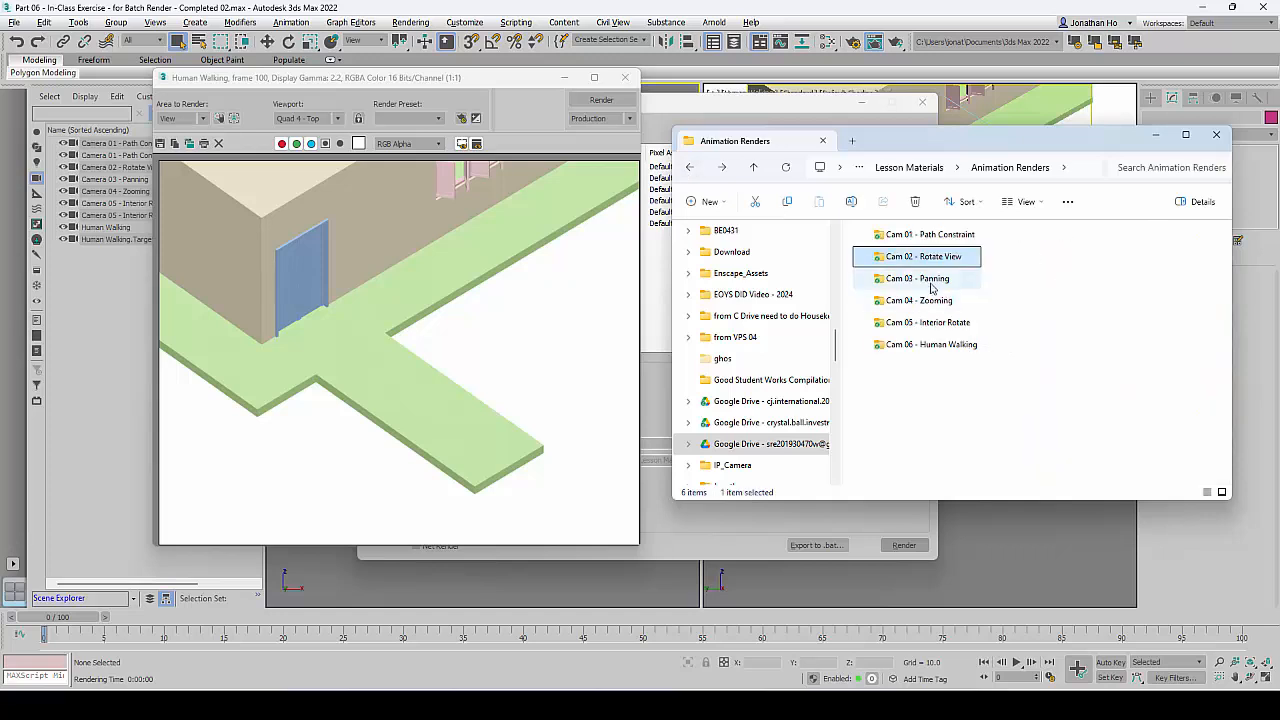
# Check the Cam 03 - Panning folder's file list through to its last frame and return to Animation Renders
pyautogui.scroll(-5, 1000, 320)
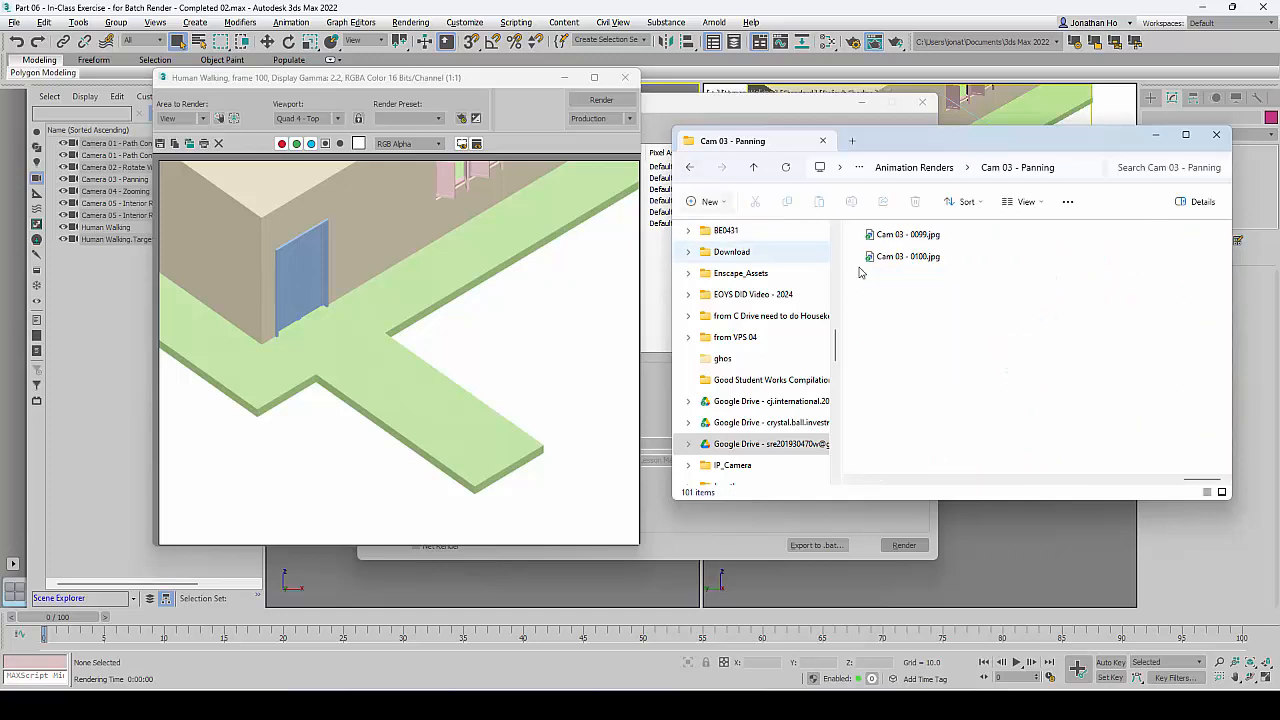
pyautogui.scroll(5, 859, 272)
pyautogui.click(689, 167)
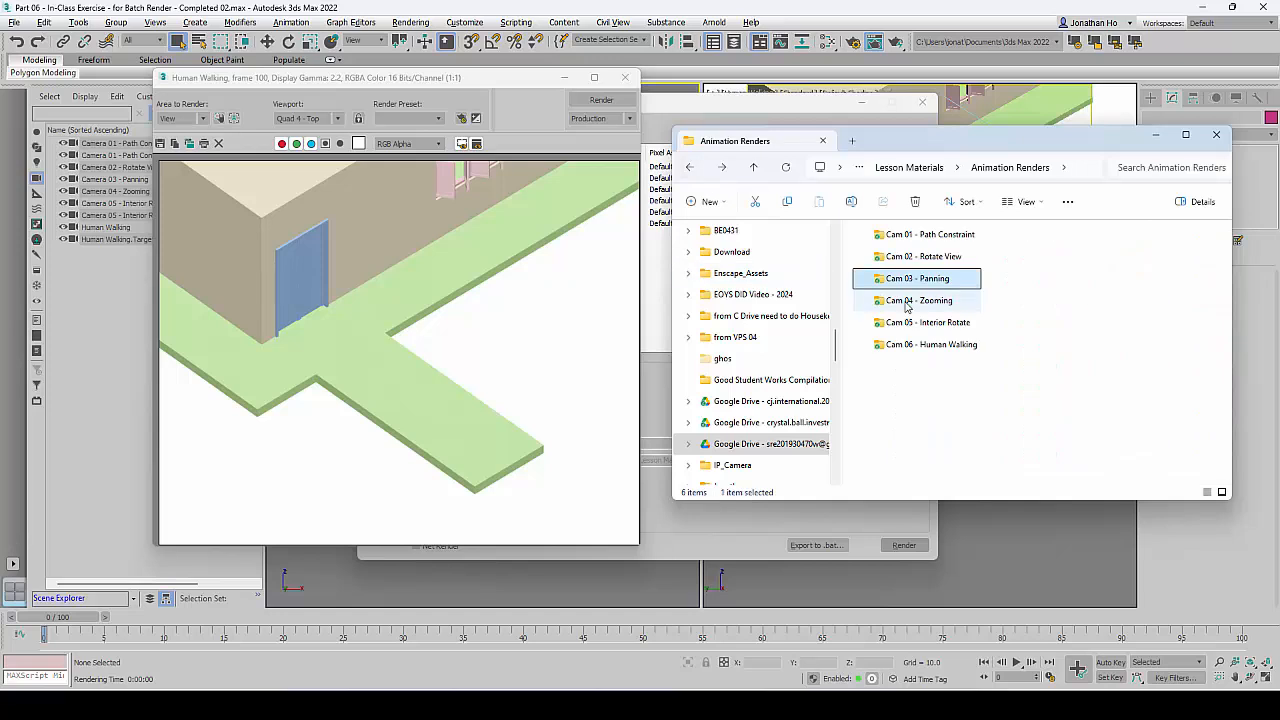
# Display the contents of the Cam 04 - Zooming folder as a list and return to Animation Renders
pyautogui.doubleClick(940, 302)
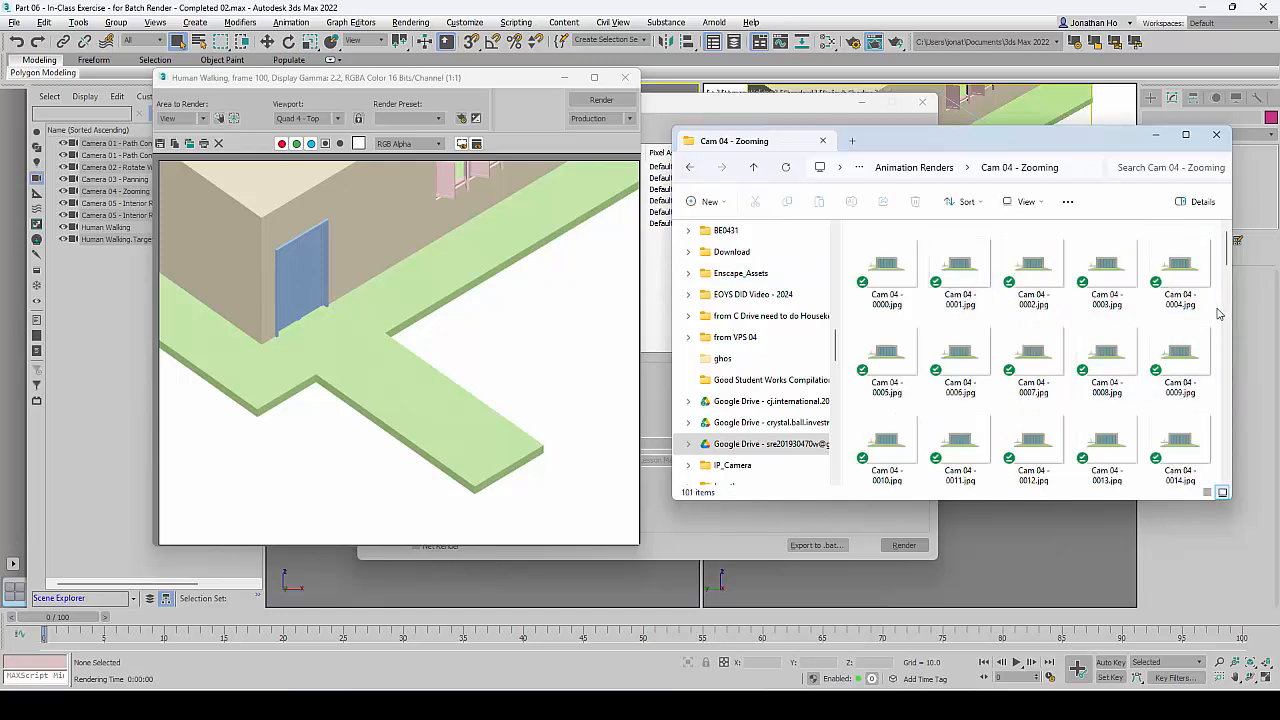
pyautogui.rightClick(975, 236)
pyautogui.moveTo(1040, 243)
pyautogui.click(965, 408)
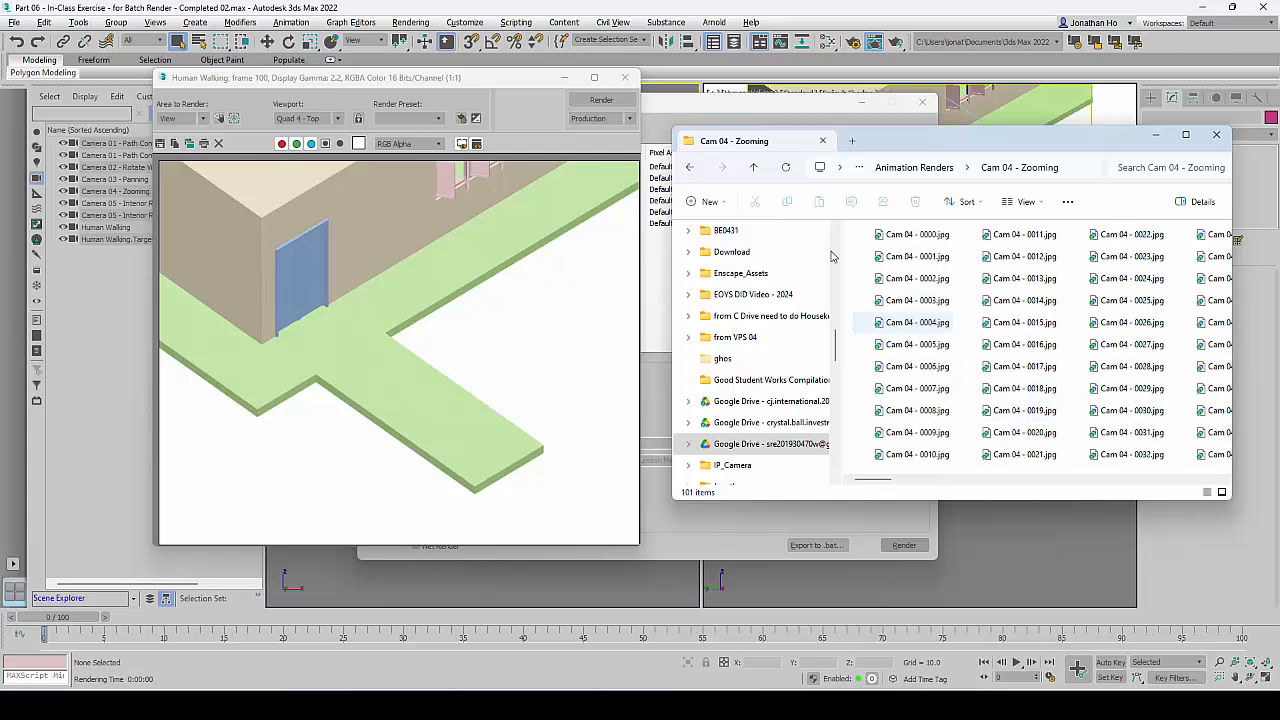
pyautogui.click(701, 168)
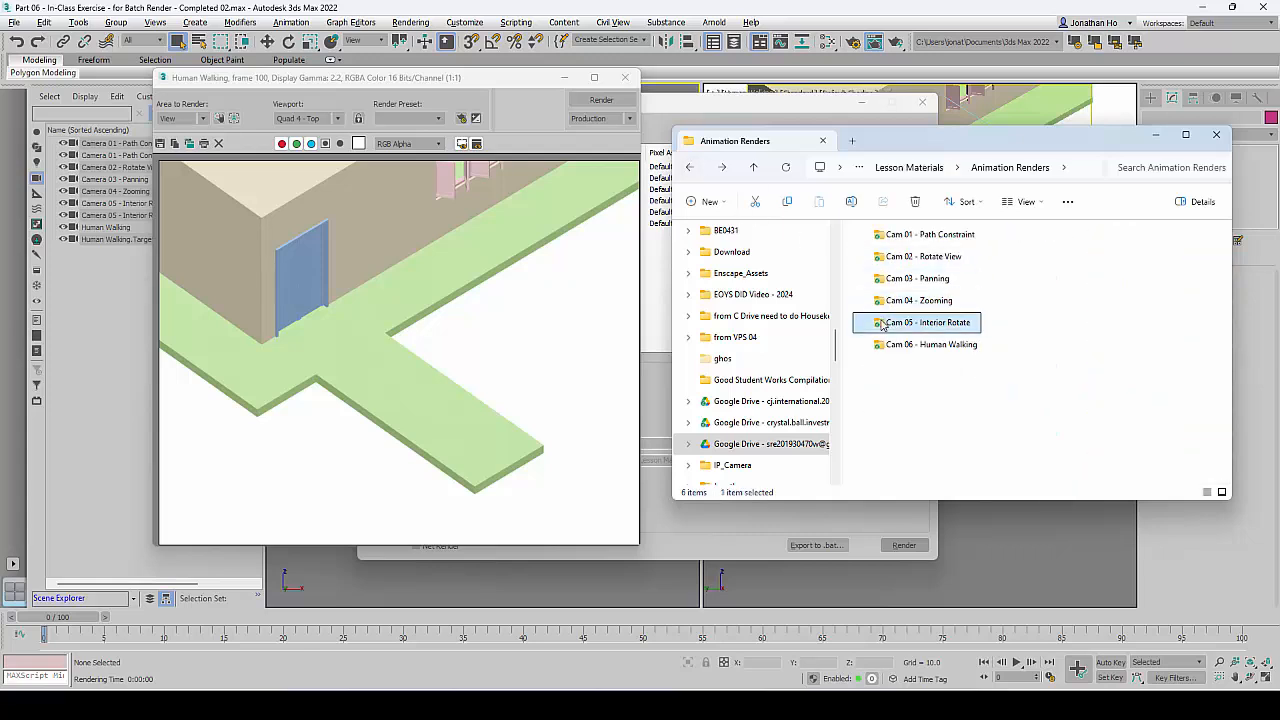
# Display the rendered frames in the Cam 05 - Interior Rotate folder as a list and return to Animation Renders
pyautogui.doubleClick(978, 312)
pyautogui.scroll(-5, 1000, 320)
pyautogui.rightClick(1220, 320)
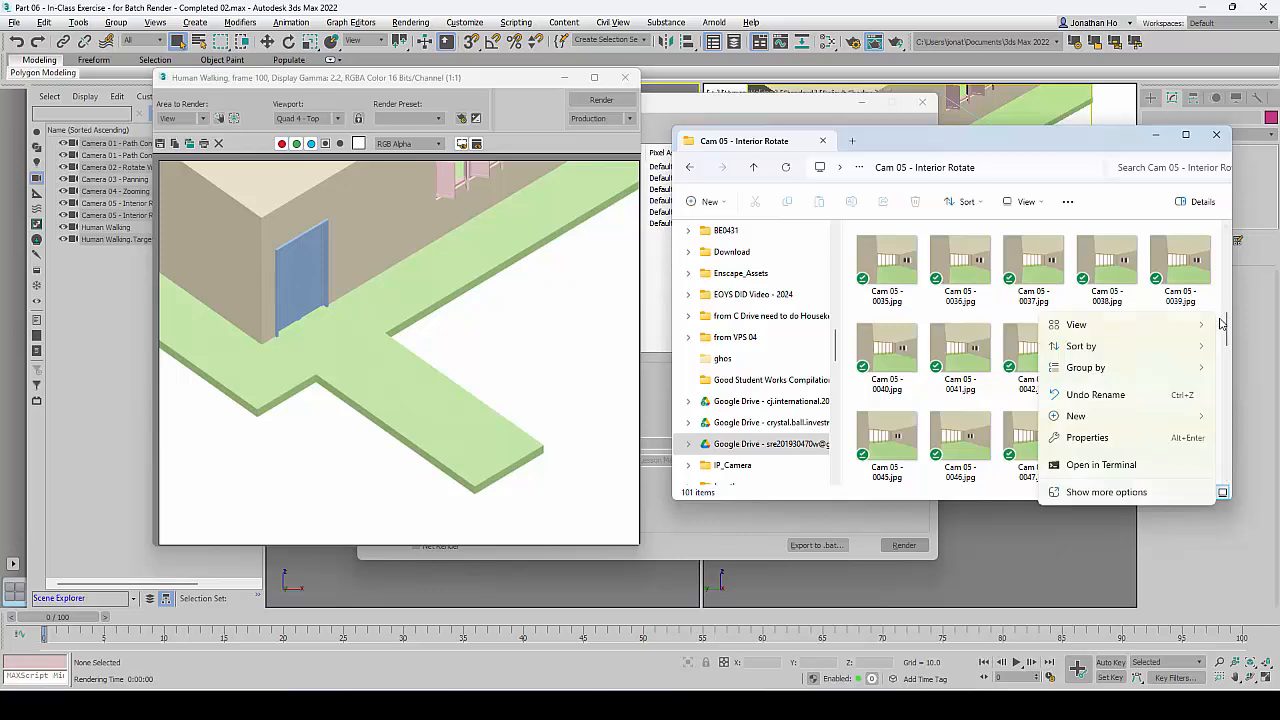
pyautogui.moveTo(1190, 333)
pyautogui.click(935, 411)
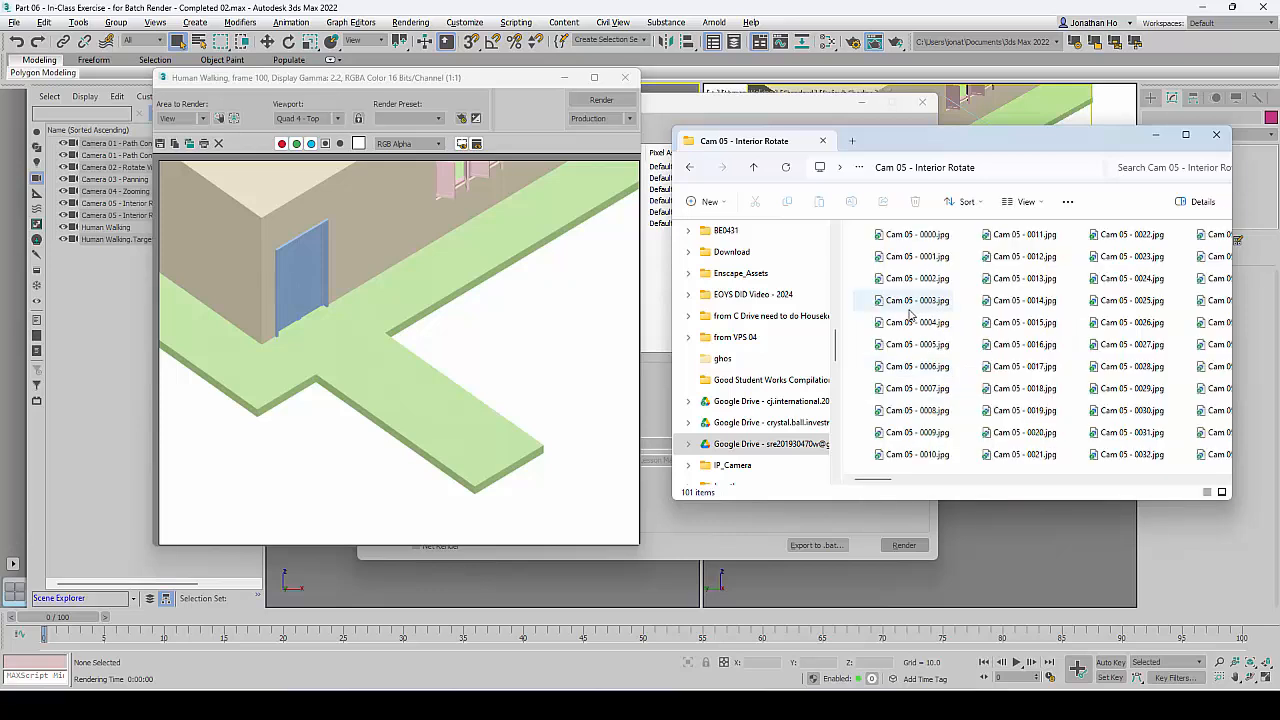
pyautogui.scroll(5, 903, 314)
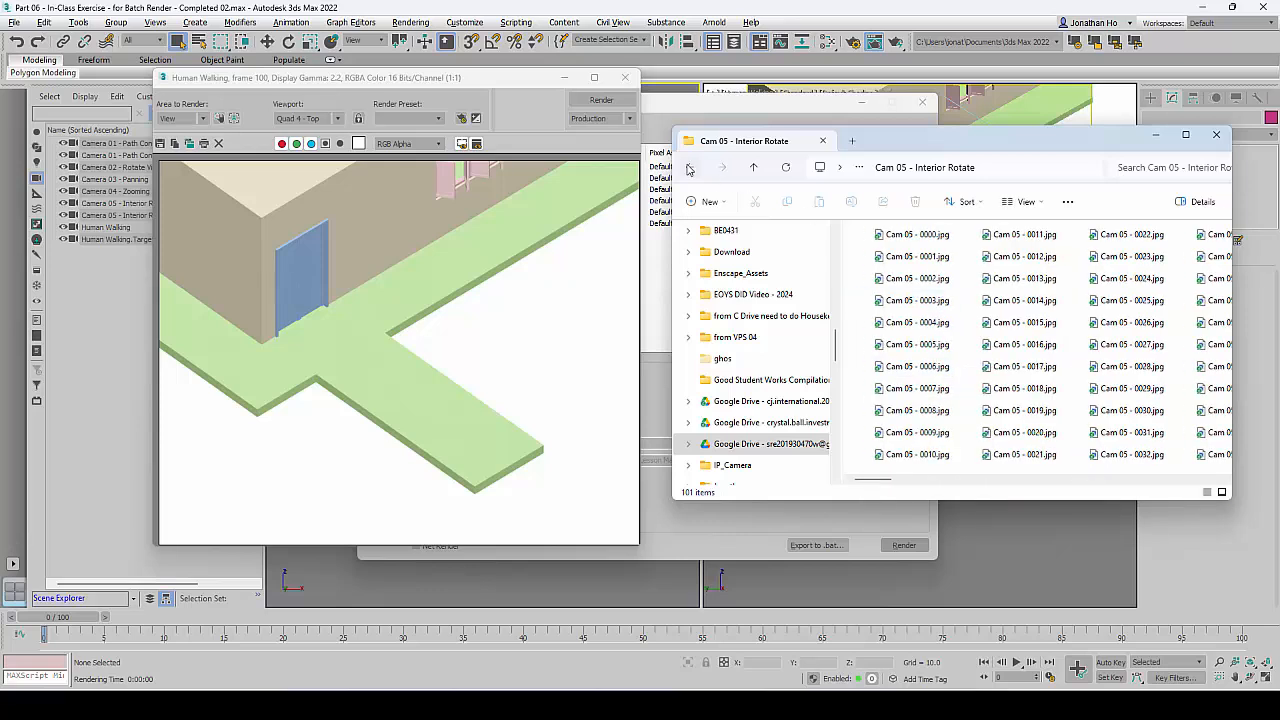
pyautogui.click(688, 168)
# Open the Cam 06 - Human Walking folder and display its rendered frames as a list
pyautogui.doubleClick(940, 345)
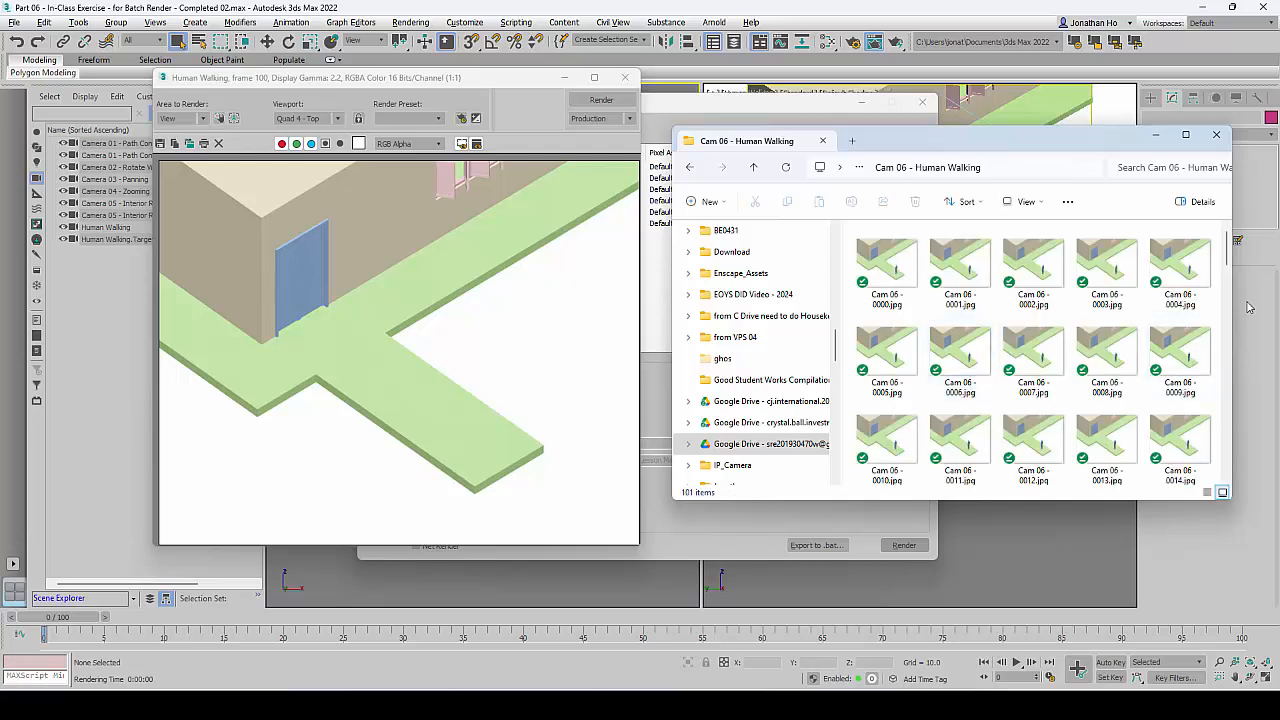
pyautogui.rightClick(1220, 326)
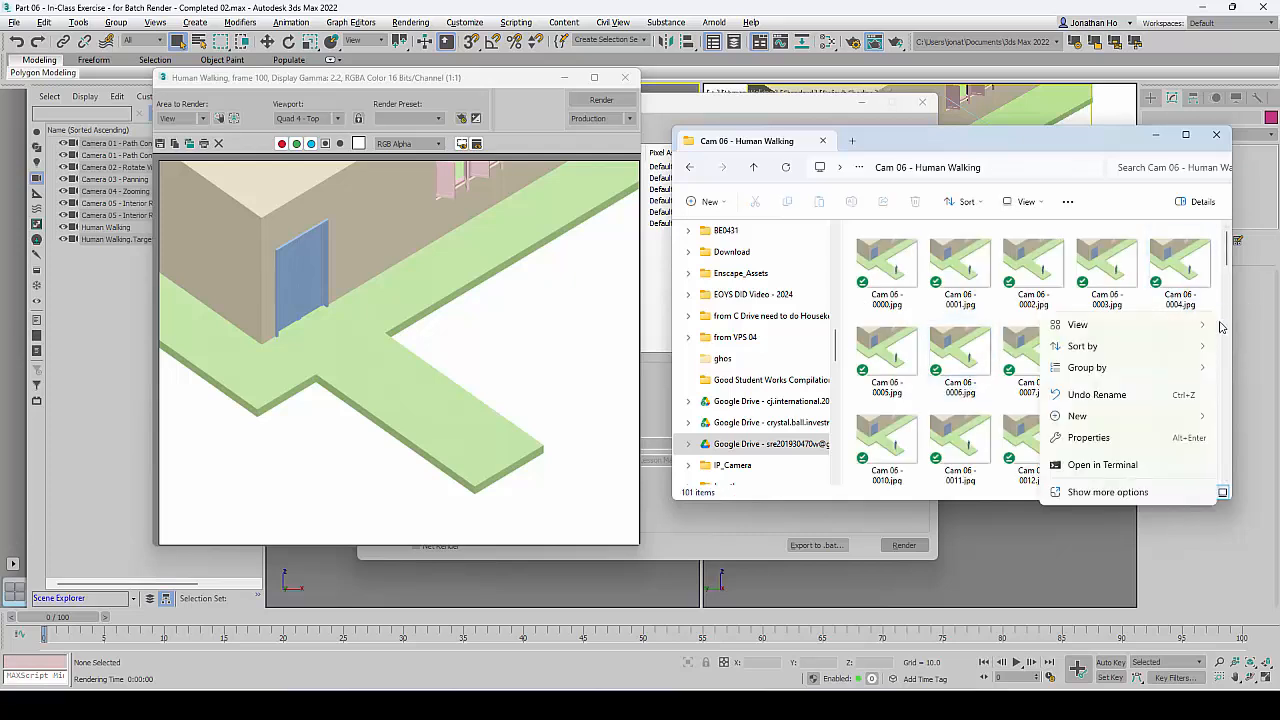
pyautogui.moveTo(1100, 325)
pyautogui.click(970, 412)
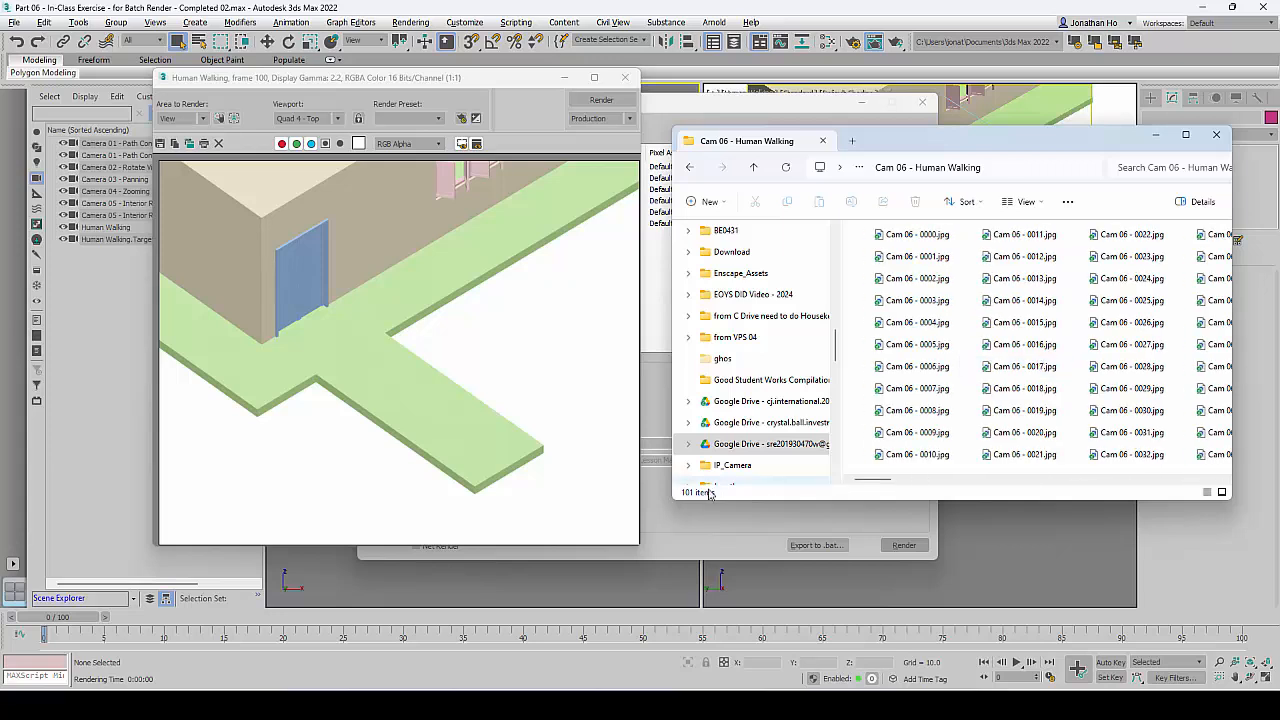
# Check the Cam 06 - Human Walking folder's file list across its full range of frames and return to Animation Renders
pyautogui.hscroll(4, 955, 372)
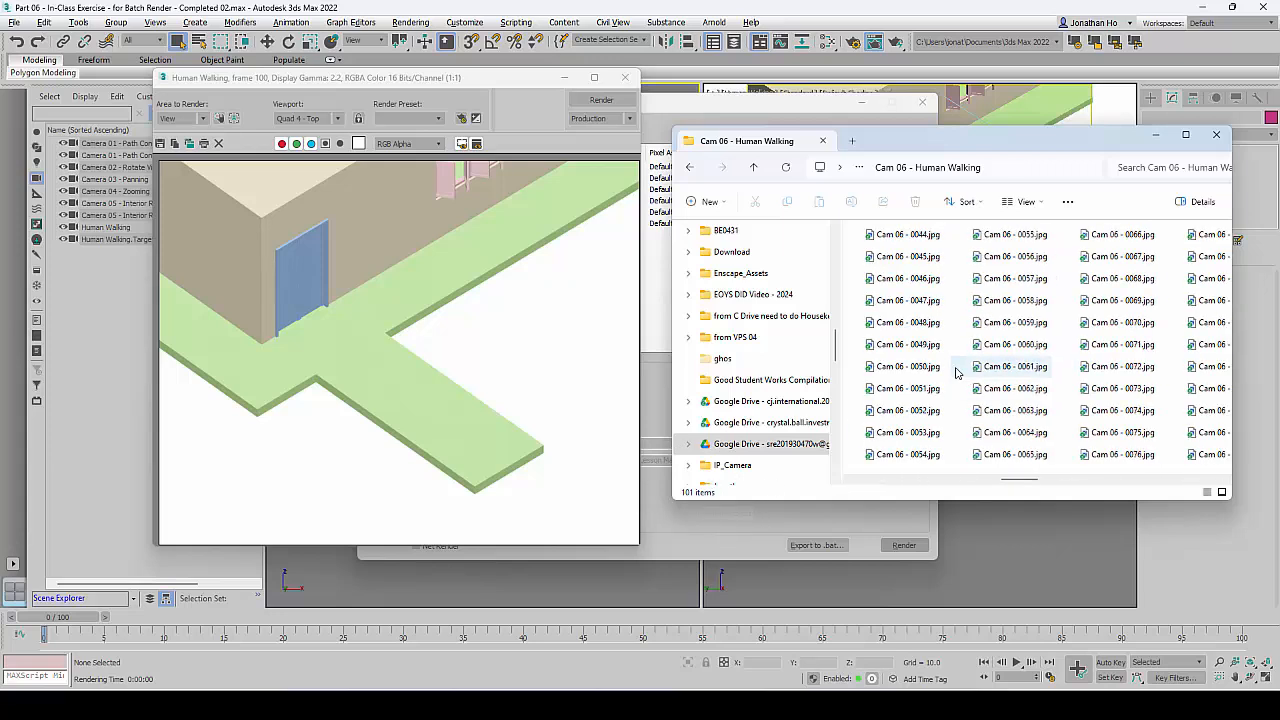
pyautogui.hscroll(5, 957, 367)
pyautogui.hscroll(-8, 957, 360)
pyautogui.click(689, 170)
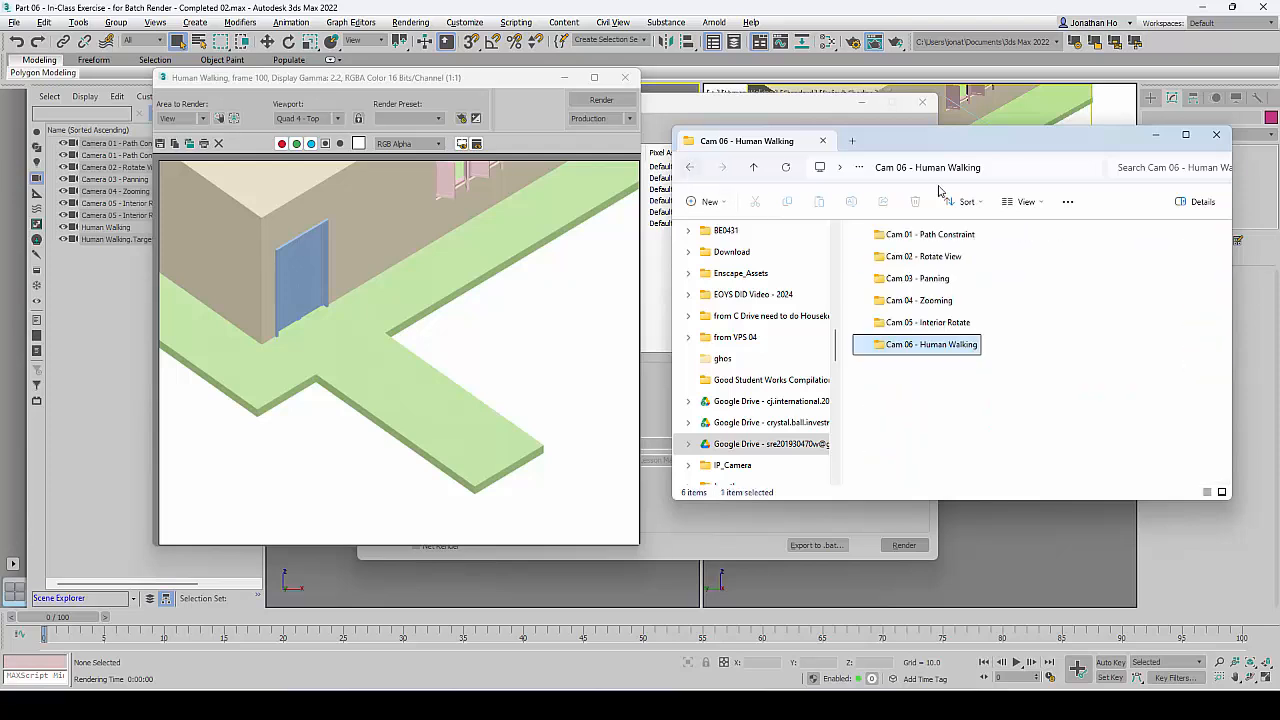
pyautogui.click(1060, 389)
pyautogui.moveTo(997, 143); pyautogui.dragTo(989, 152)
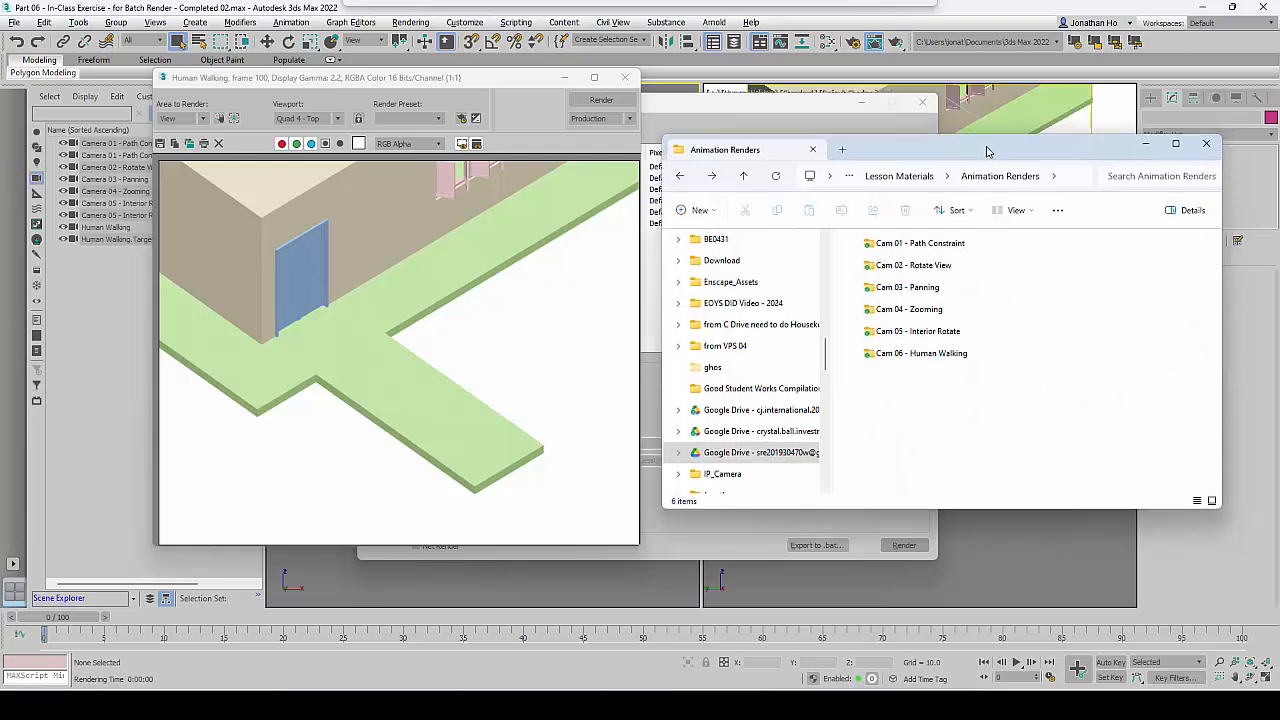
pyautogui.moveTo(1004, 366); pyautogui.dragTo(846, 234)
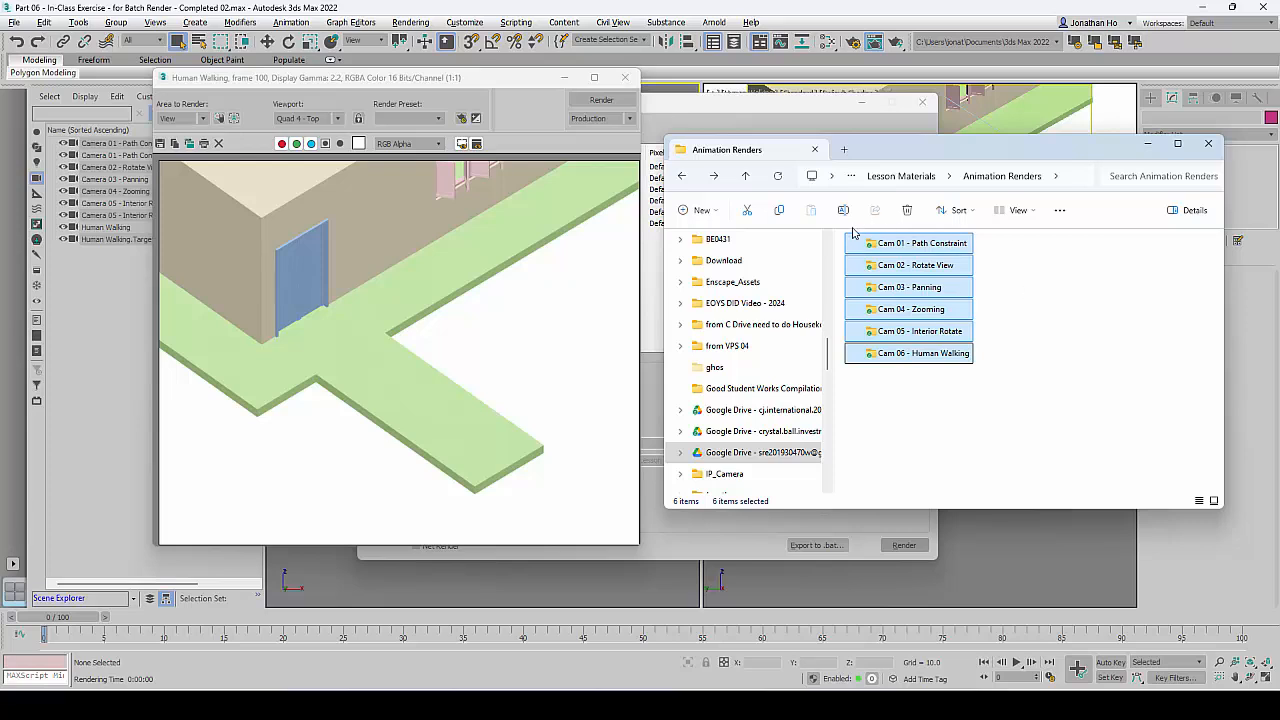
pyautogui.click(1004, 402)
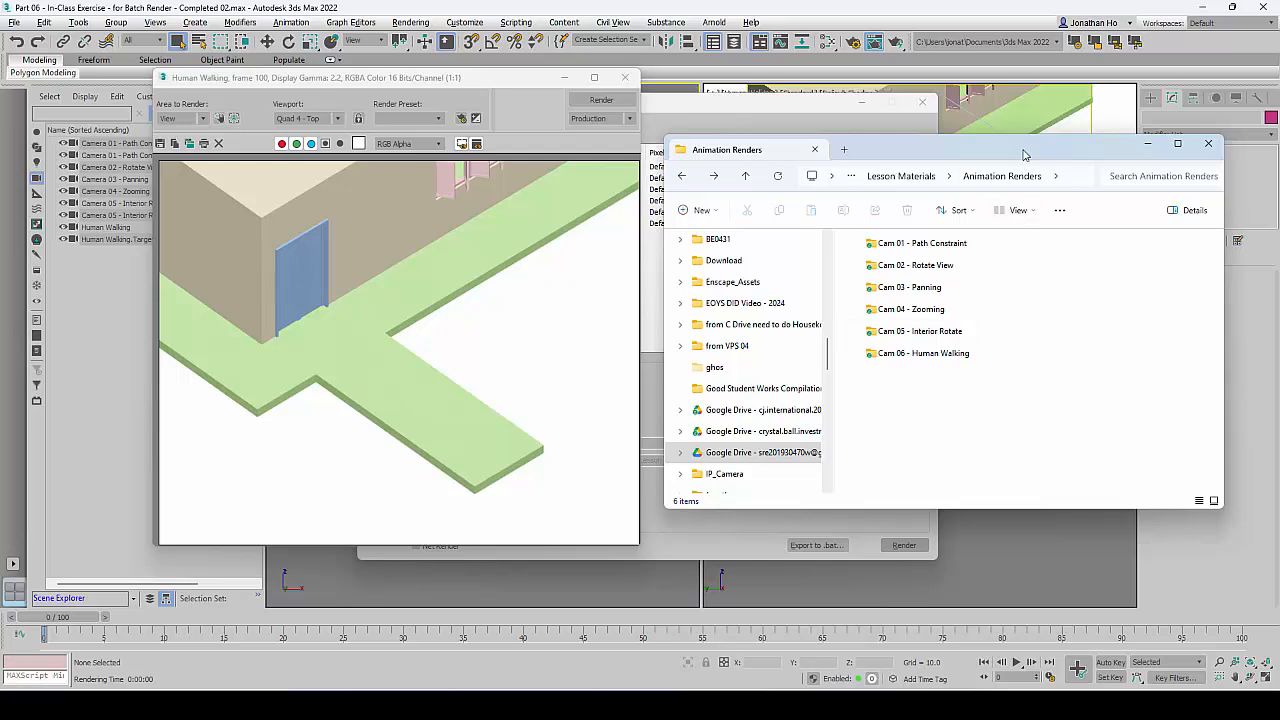
pyautogui.moveTo(1024, 153); pyautogui.dragTo(1023, 145)
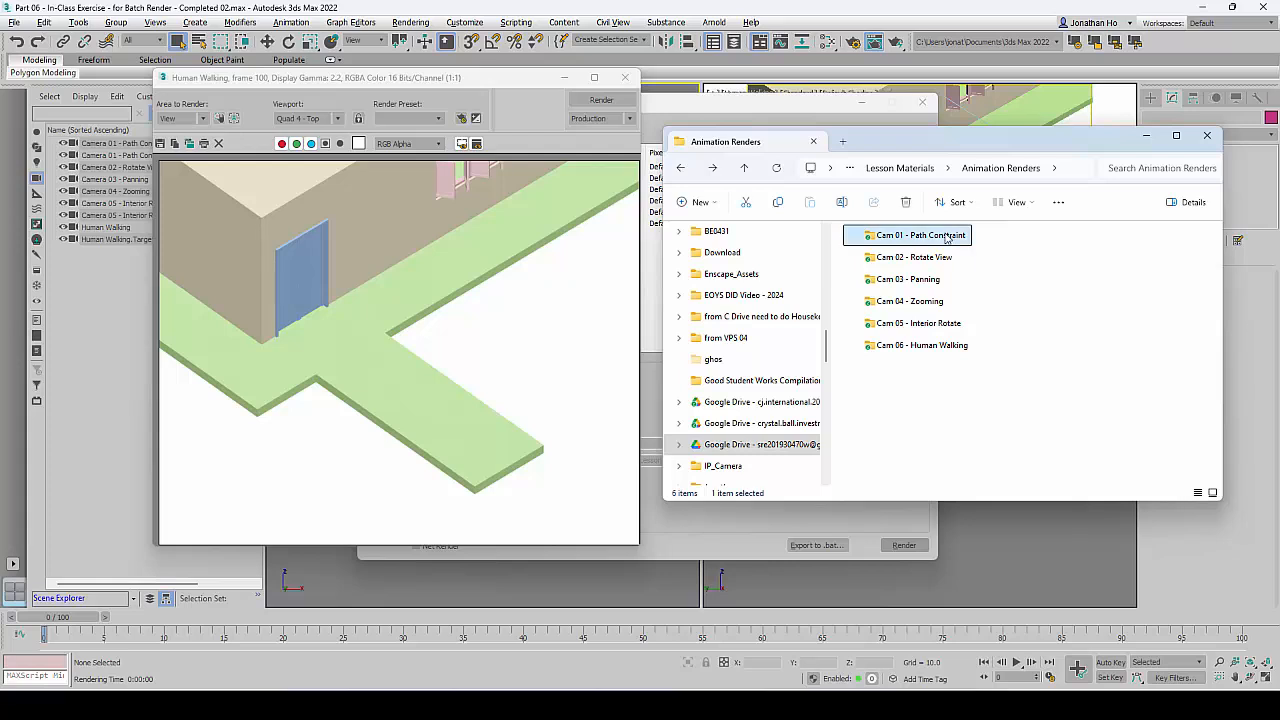
pyautogui.click(914, 302)
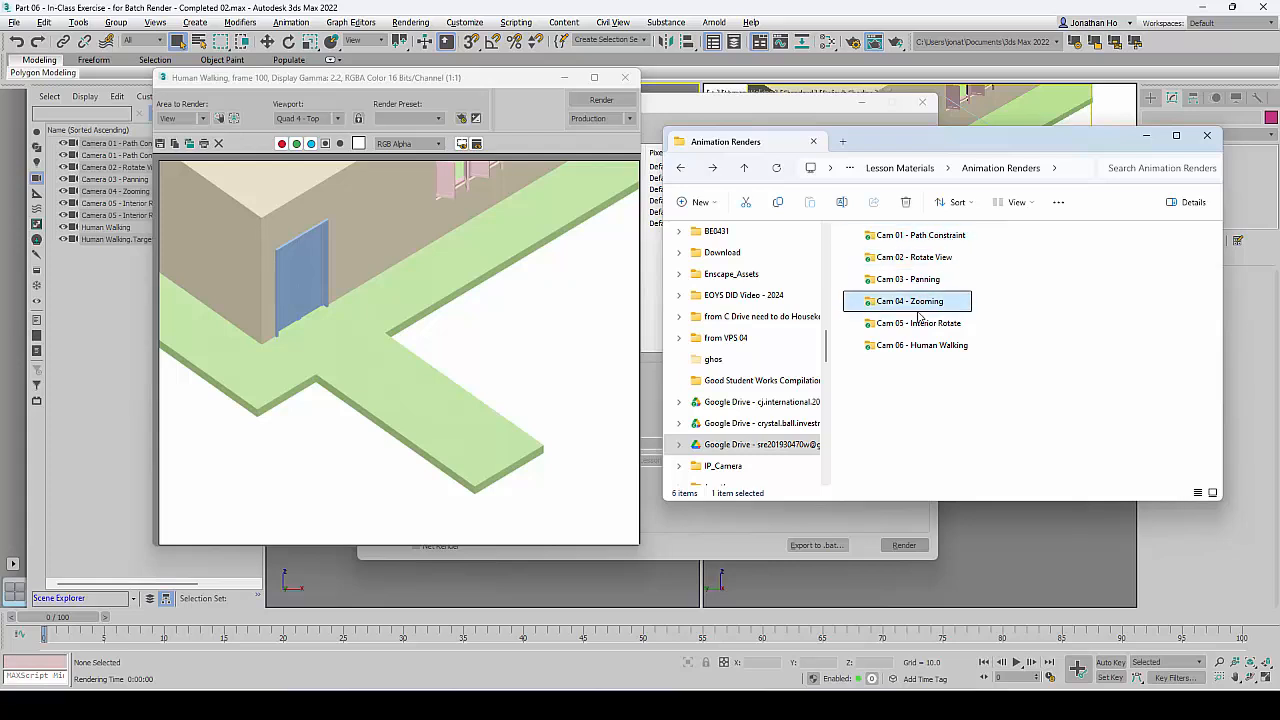
pyautogui.click(926, 346)
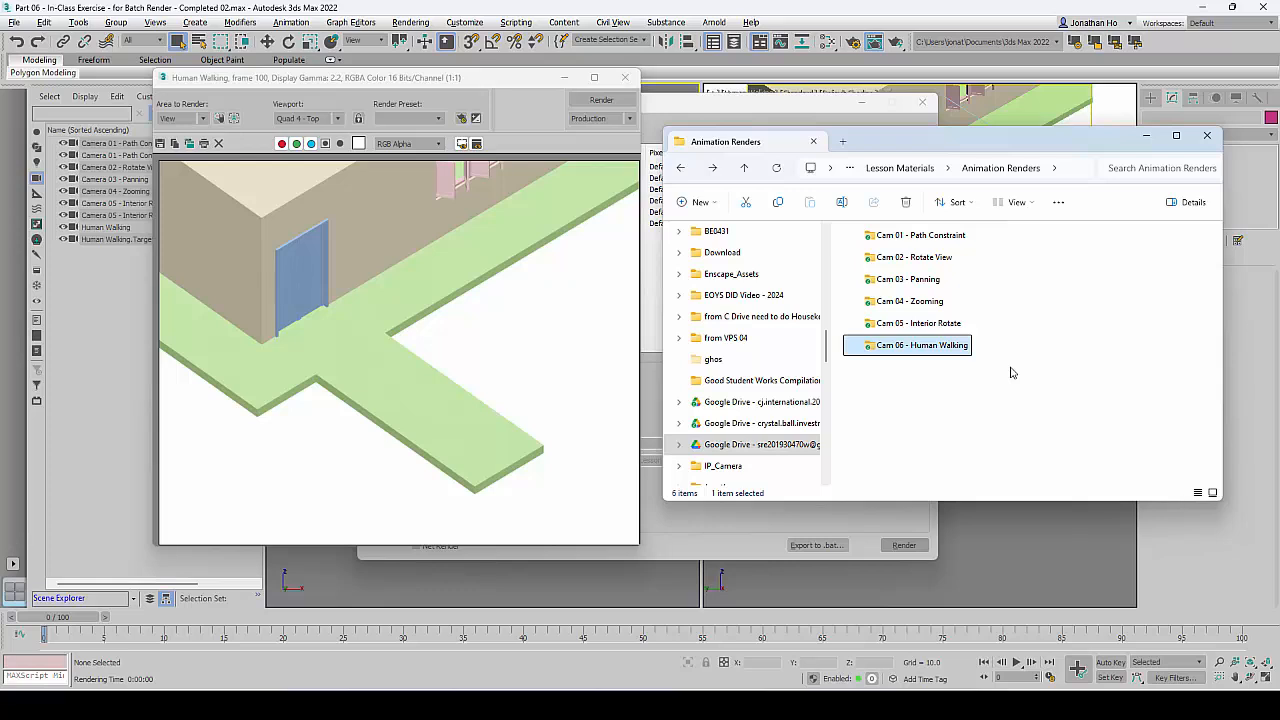
pyautogui.click(1022, 413)
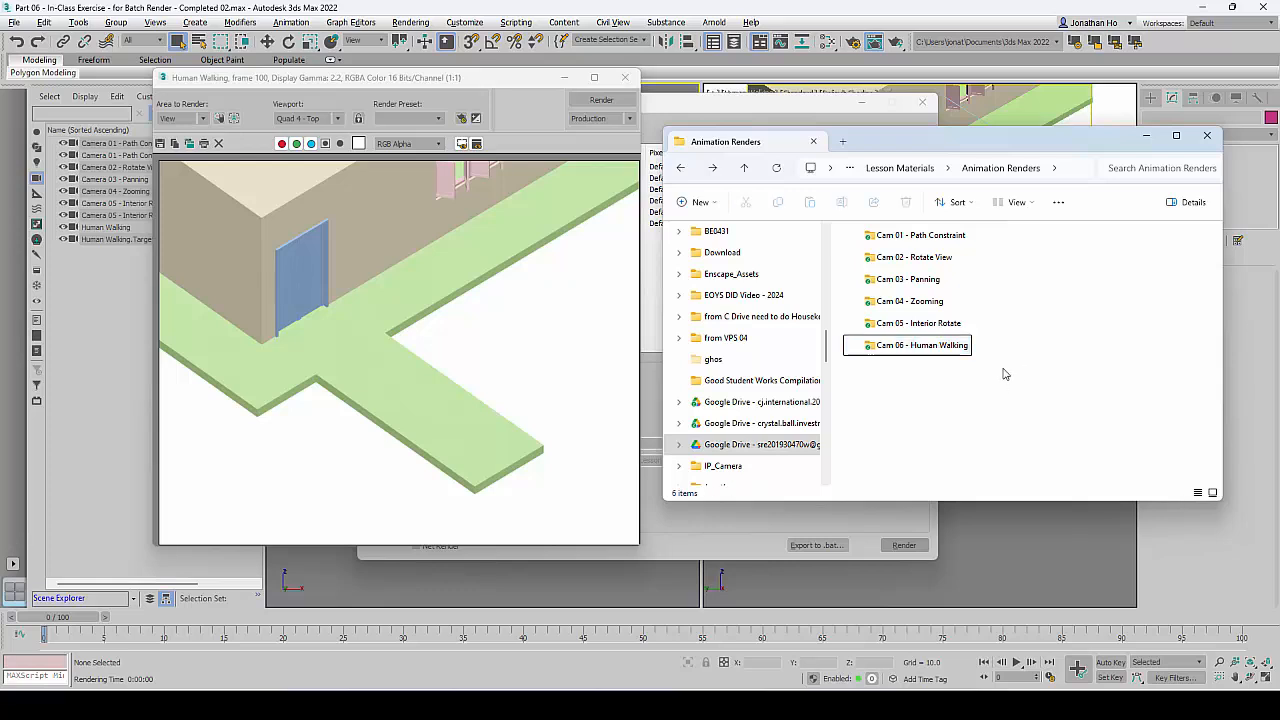
pyautogui.moveTo(989, 142); pyautogui.dragTo(993, 152)
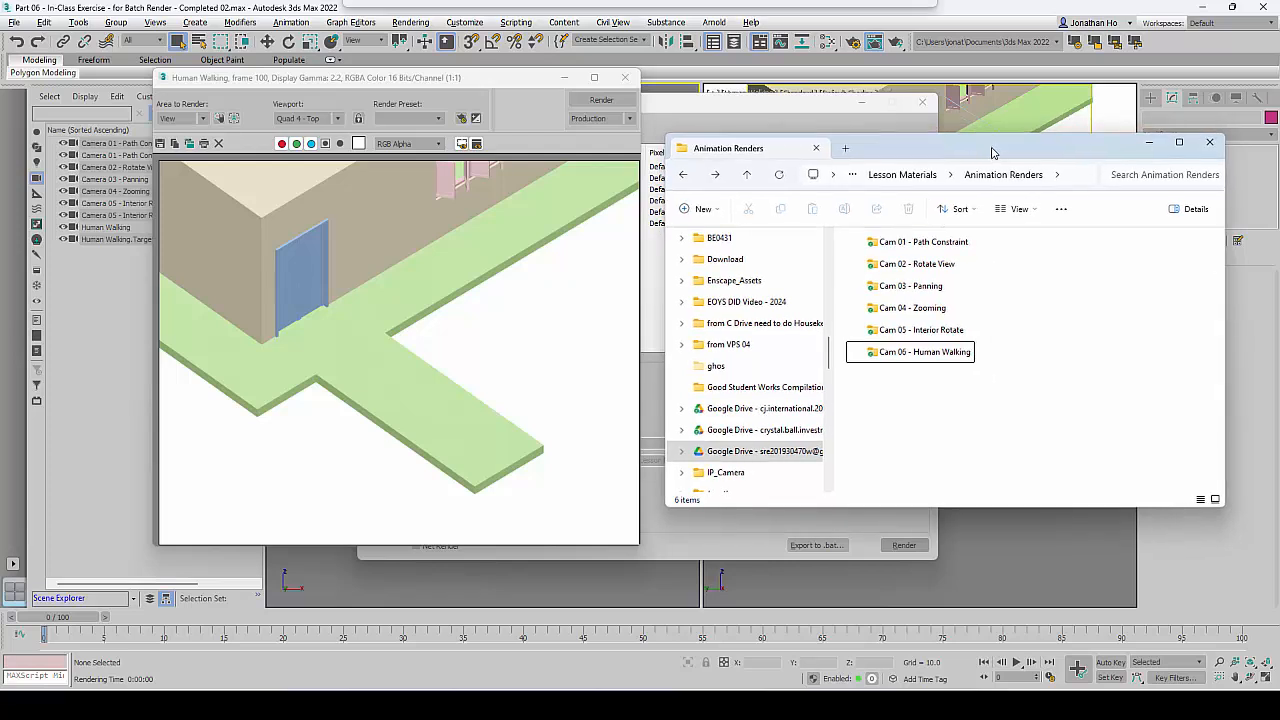